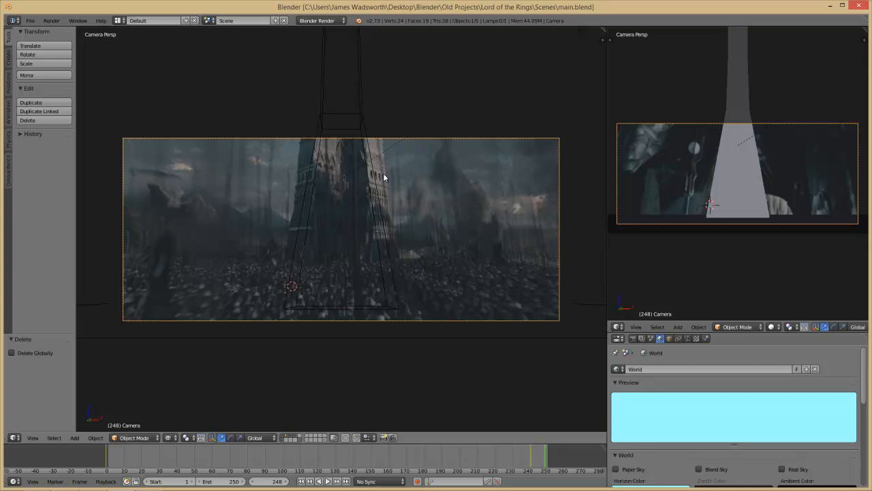
Deselect all objects and set the main camera viewport to solid shading.
key(z)
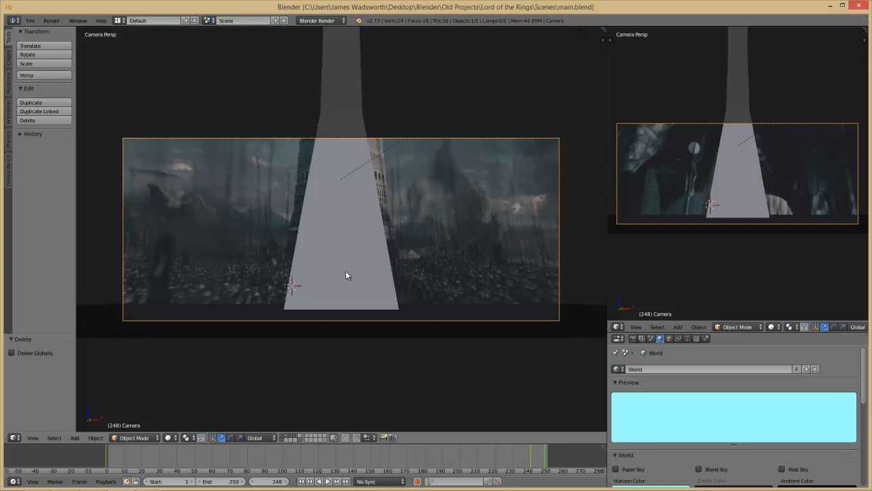
key(z)
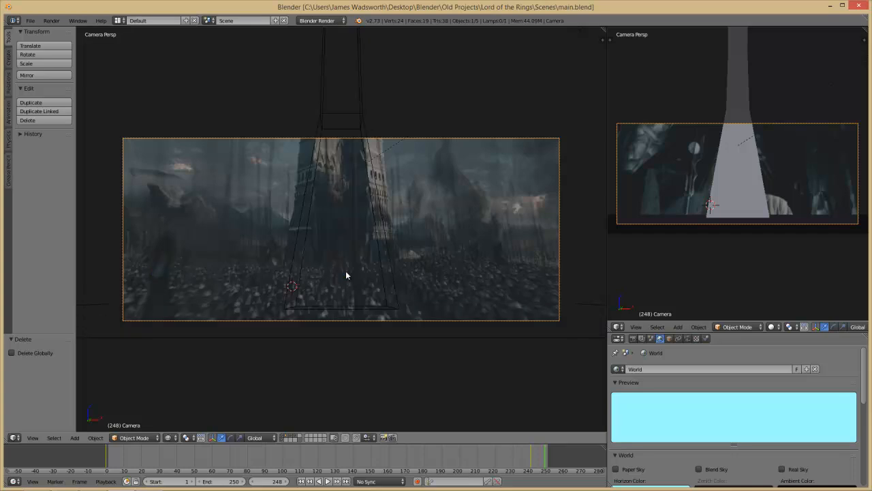
key(x)
key(a)
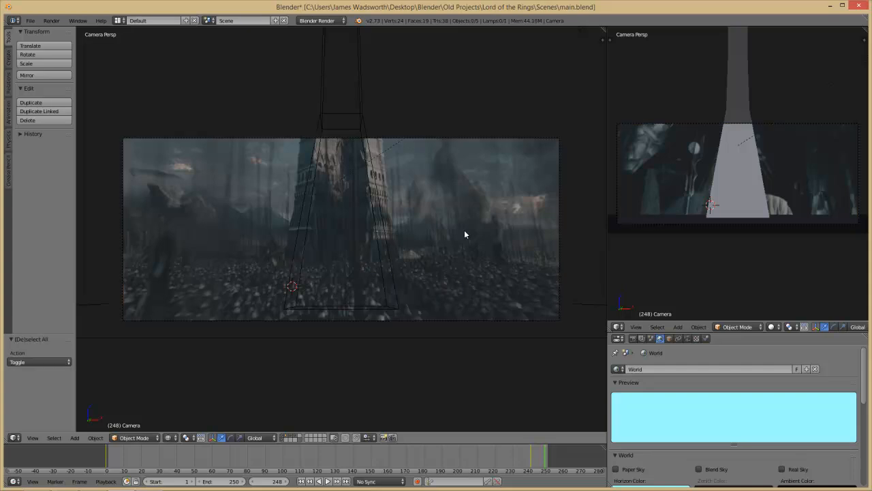
key(z)
scroll(443, 280, down, 1)
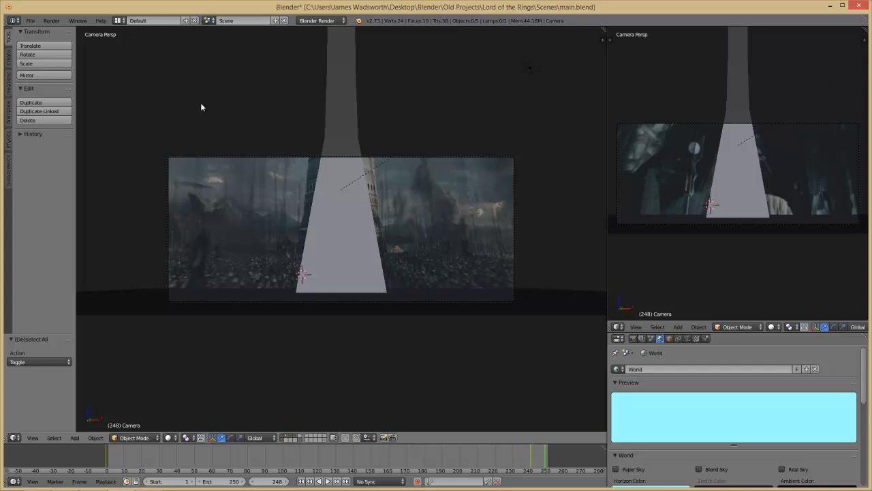
Save the scene as 02_sauruman.blend in the Scenes folder.
key(ctrl+shift+s)
click(126, 55)
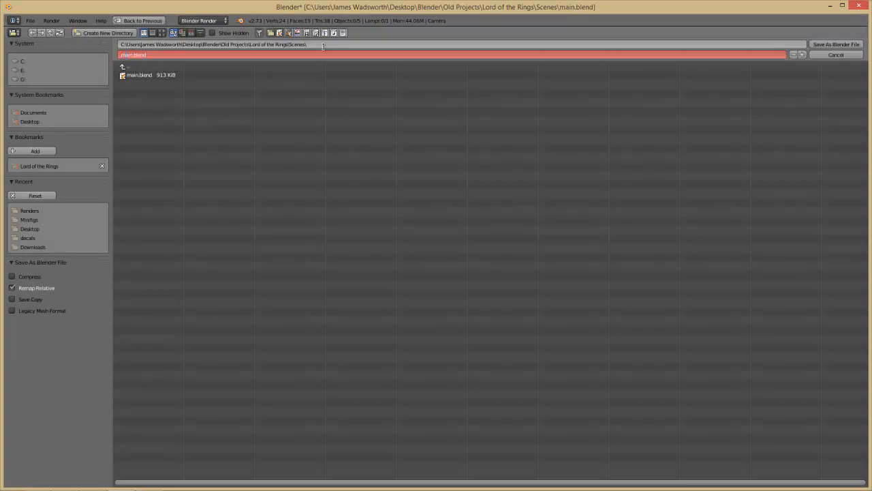
key(Delete)
key(Delete)
key(Delete)
key(Delete)
text(0)
text(1_sauron)
text(an)
click(839, 45)
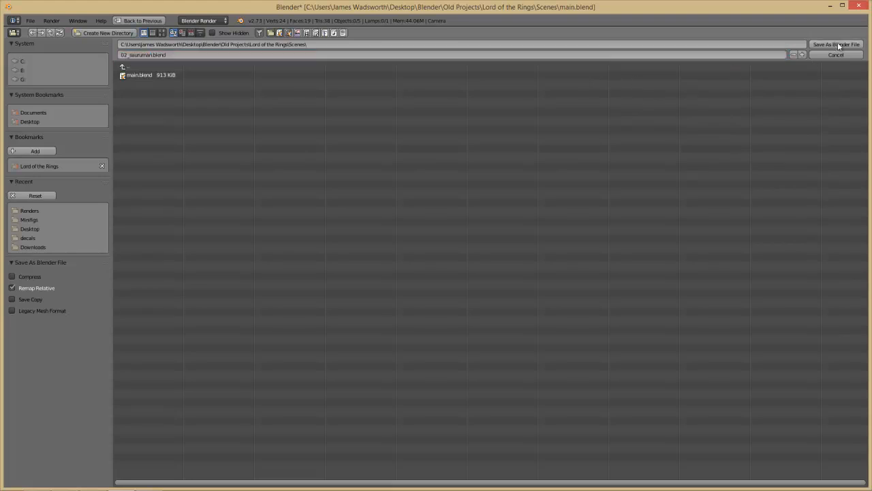
click(837, 43)
Delete all objects on the visible layer and switch the main viewport to the top view.
key(a)
key(x)
click(389, 239)
key(KP_7)
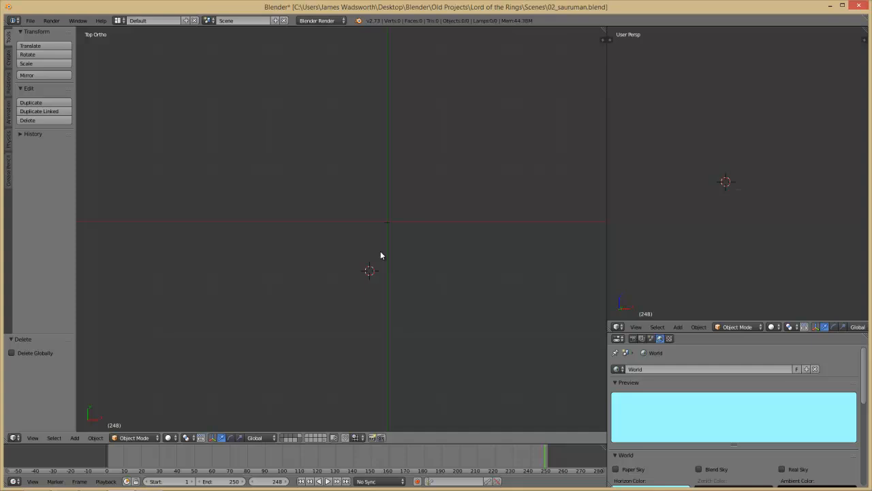
key(shift+F1)
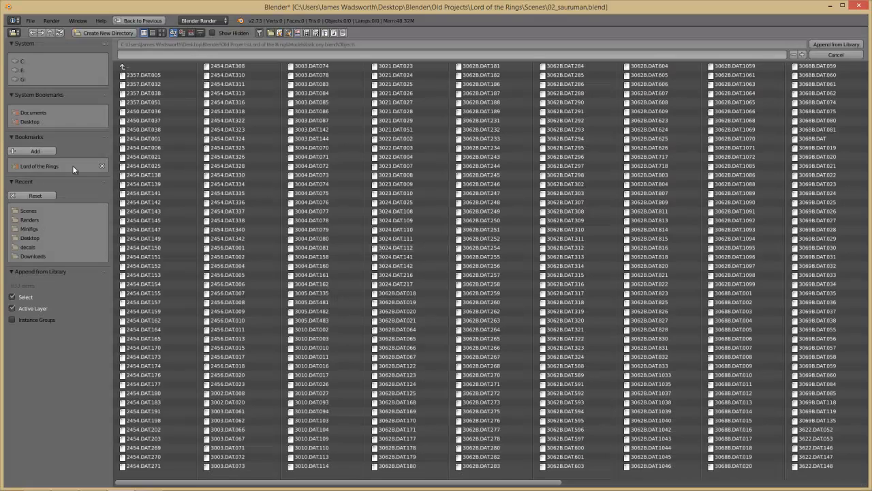
click(44, 166)
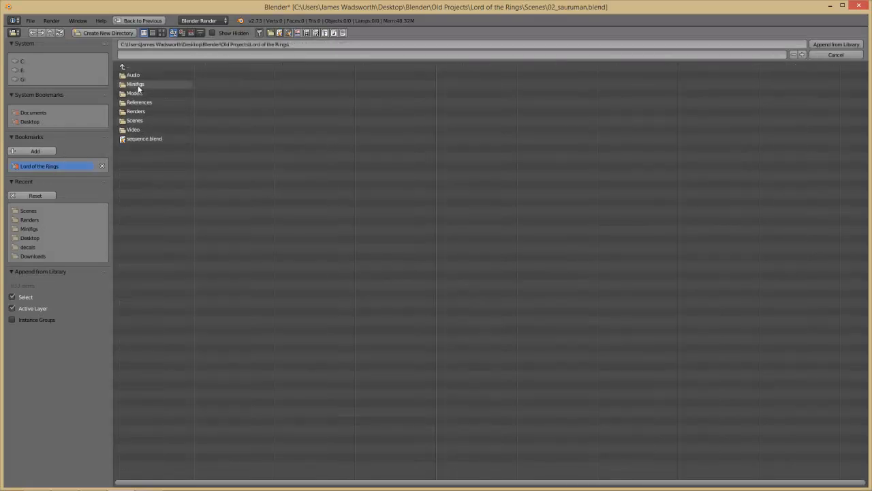
click(178, 121)
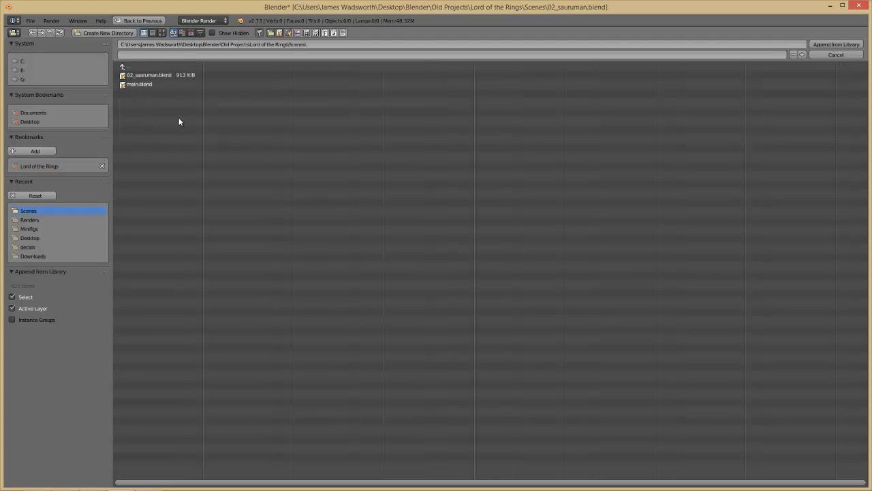
click(157, 84)
click(134, 129)
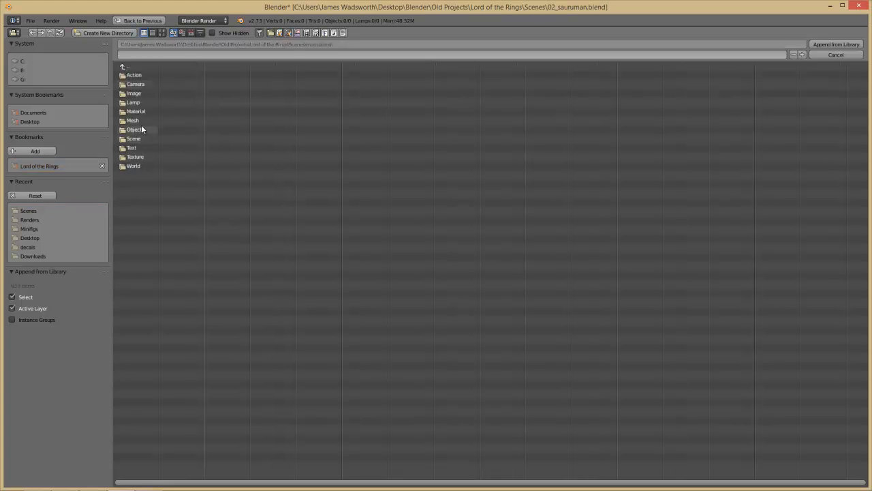
key(a)
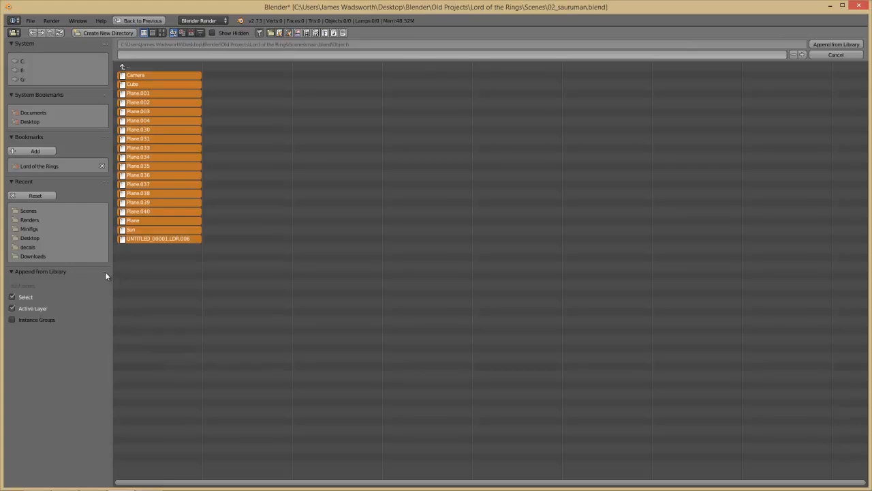
click(837, 55)
Link all objects from main.blend in the Scenes folder into the scene.
click(30, 20)
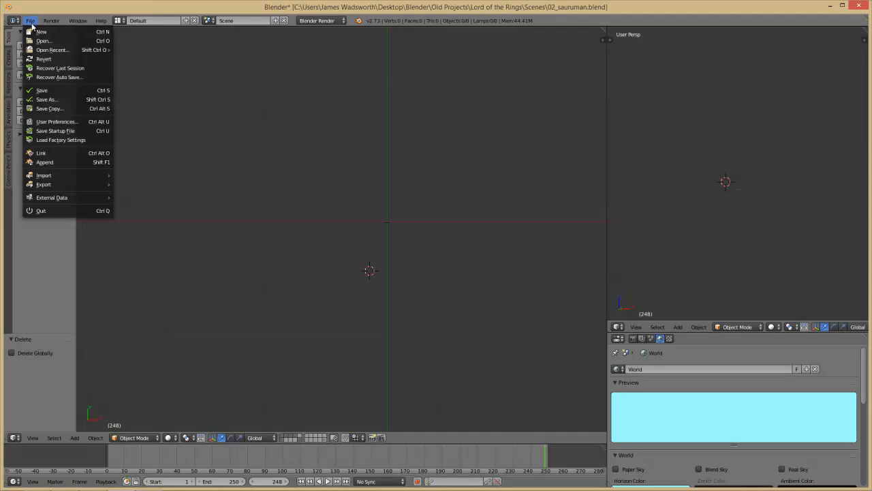
click(51, 154)
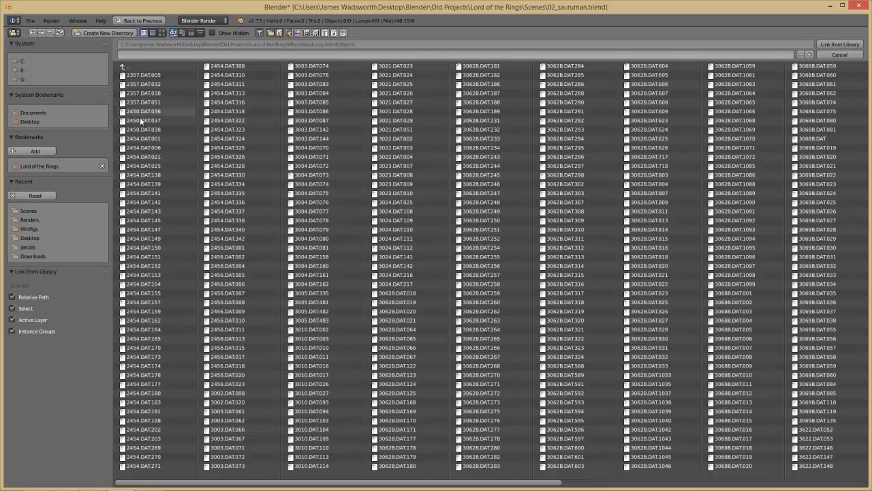
click(36, 164)
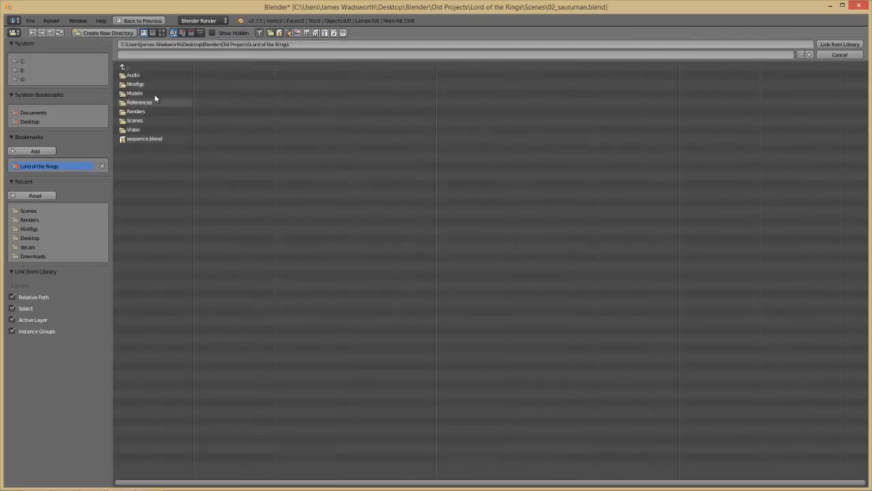
click(153, 120)
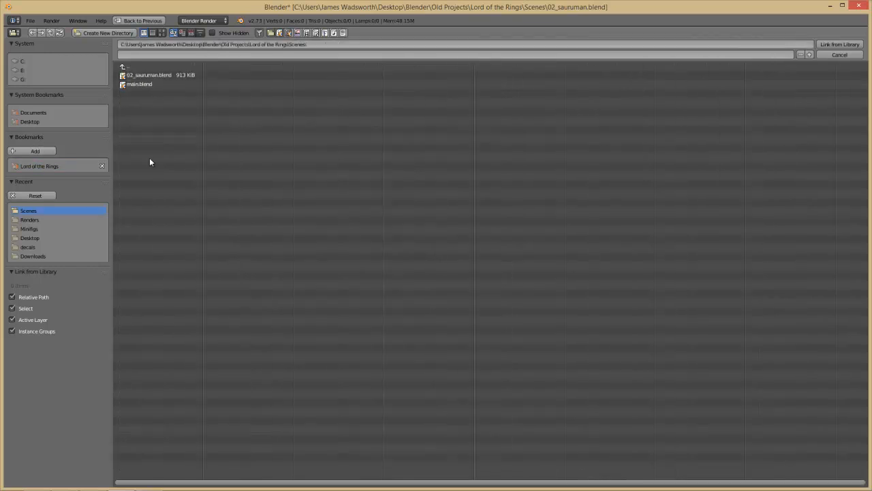
click(149, 75)
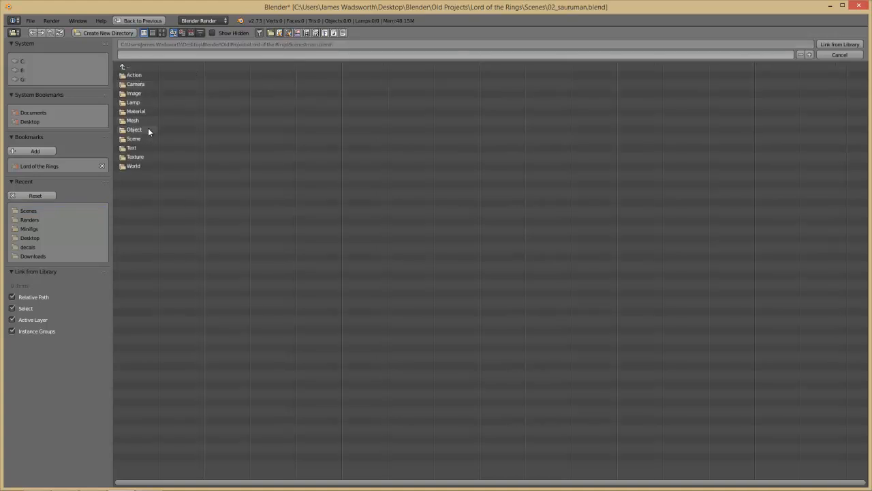
click(148, 130)
key(a)
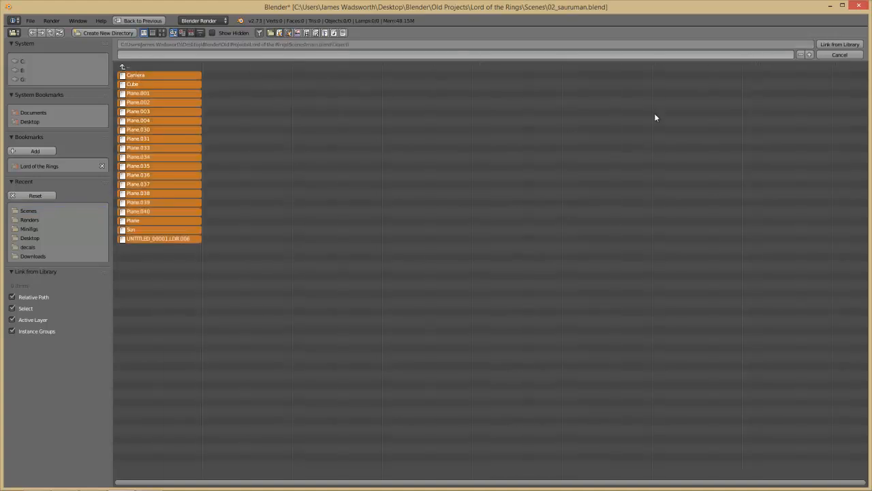
click(826, 43)
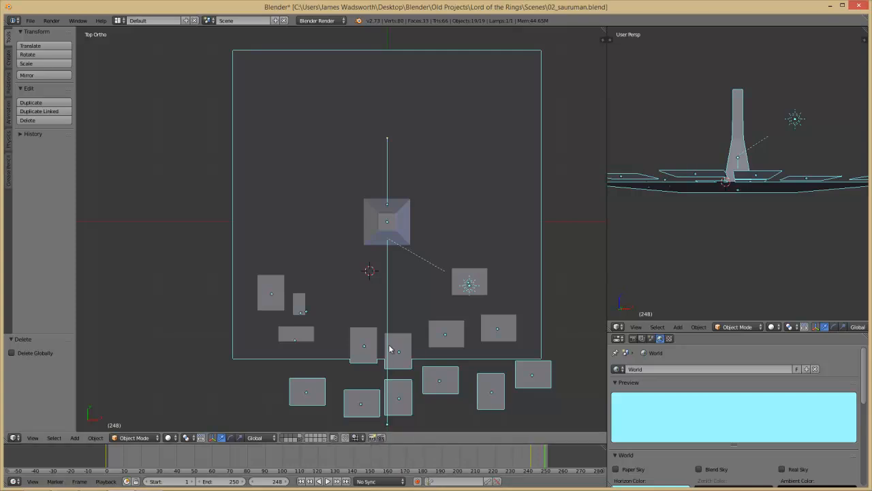
Try to move all the linked objects to layer 5.
key(m)
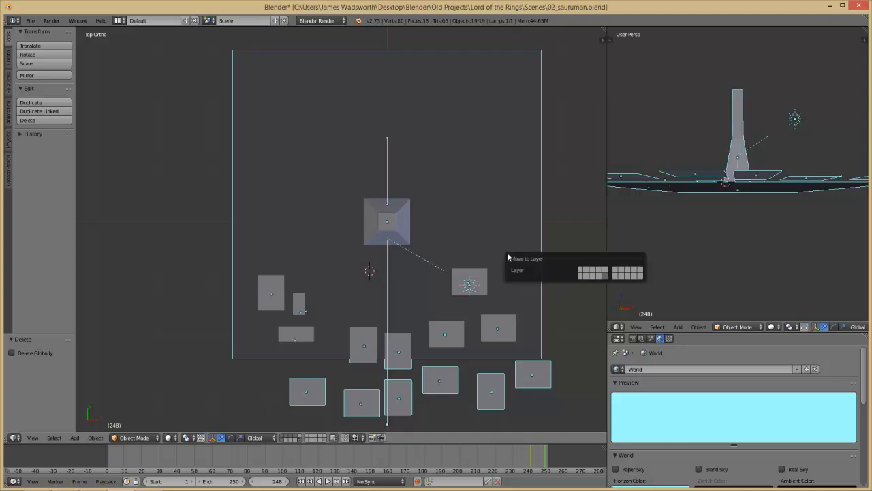
click(606, 272)
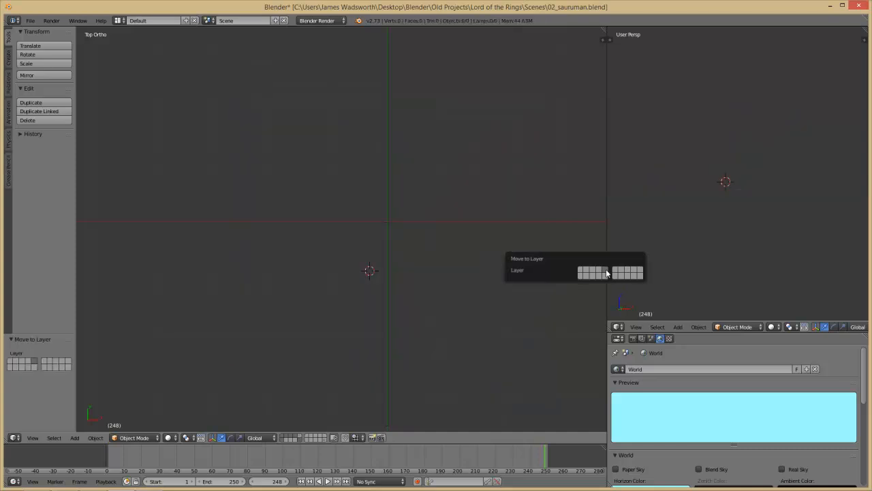
click(300, 438)
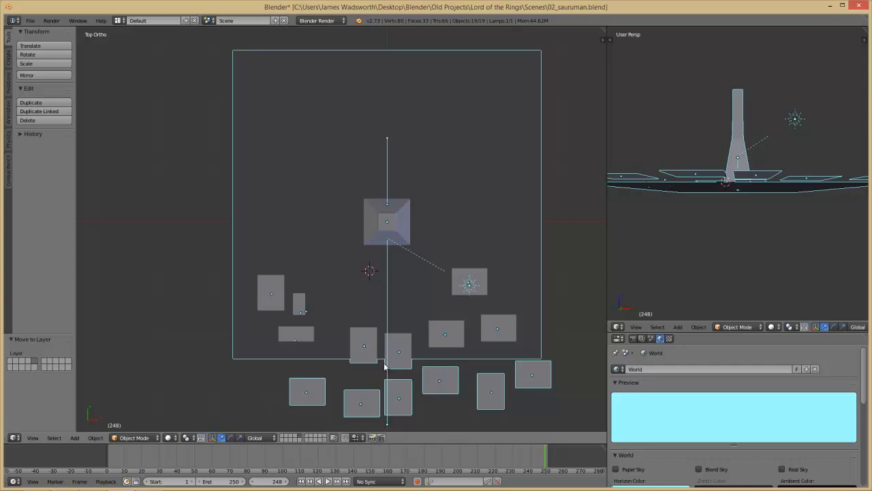
key(ctrl+z)
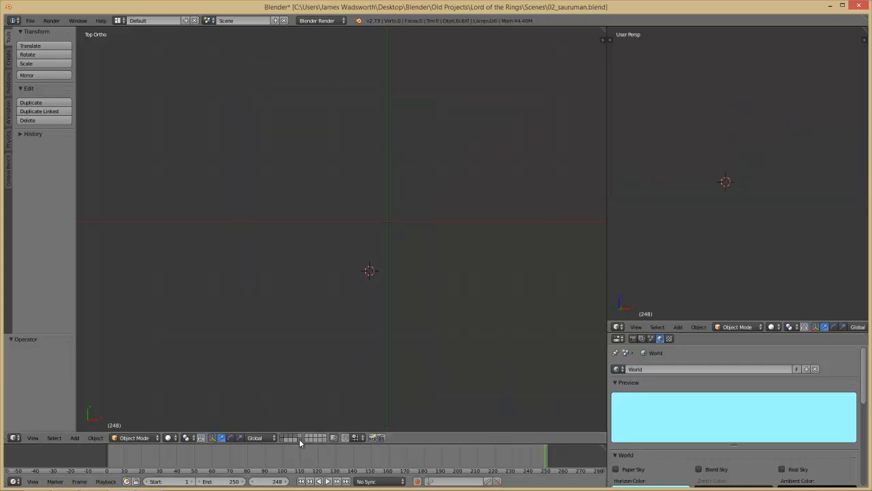
key(ctrl+shift+z)
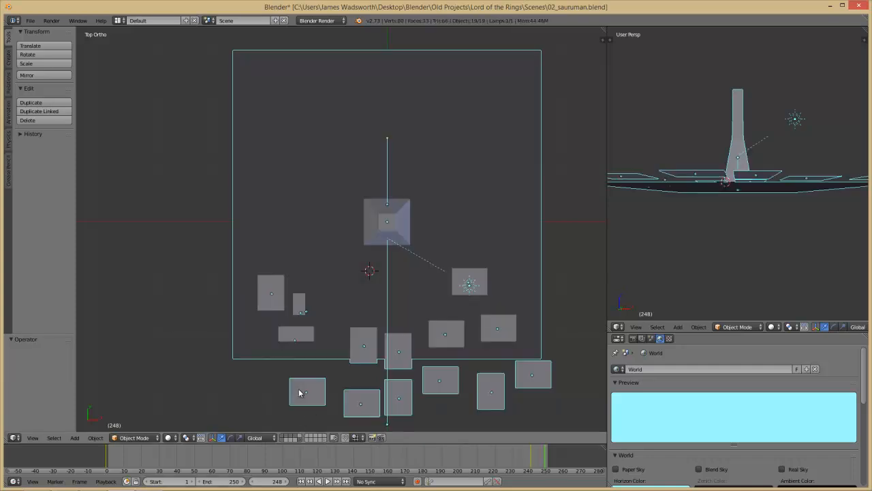
click(300, 438)
key(ctrl+z)
Select the fourteen small rectangular planes around the tower in wireframe shading and delete them.
right_click(433, 381)
key(z)
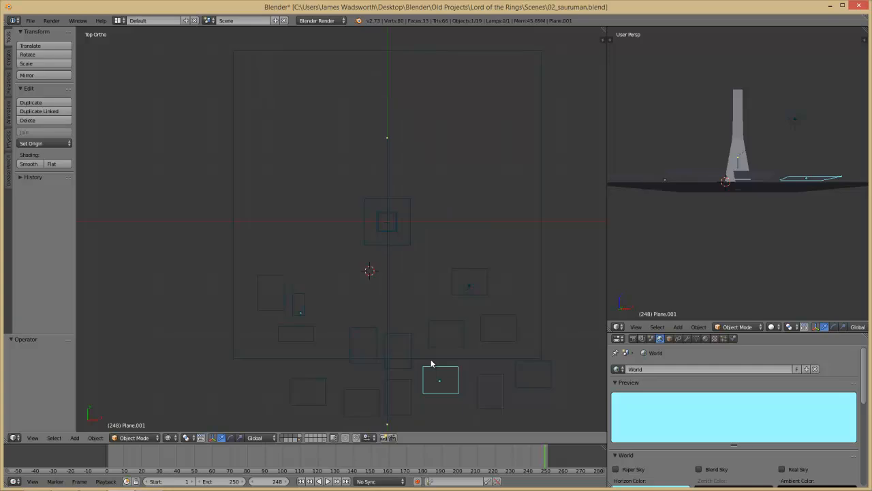
shift+right_click(319, 401)
shift+right_click(351, 403)
shift+right_click(405, 413)
shift+right_click(494, 409)
shift+right_click(545, 378)
shift+right_click(512, 333)
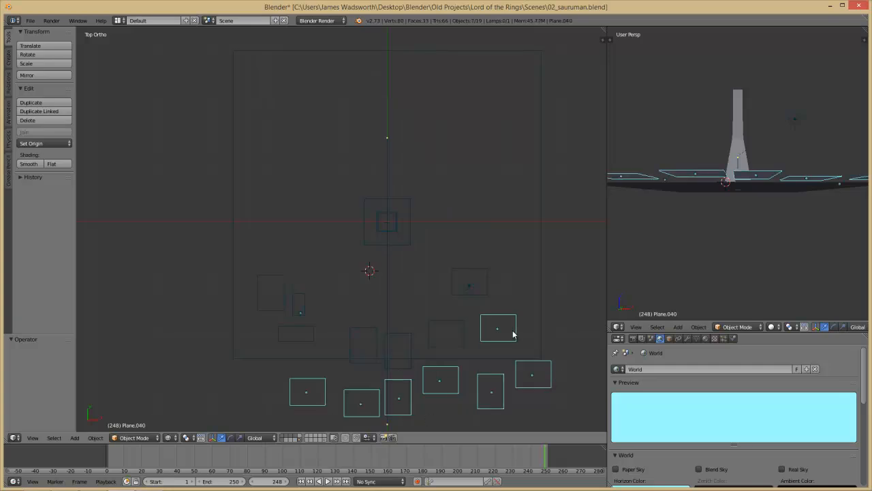
shift+right_click(484, 274)
shift+right_click(450, 335)
shift+right_click(403, 351)
shift+right_click(347, 344)
shift+right_click(298, 315)
shift+right_click(295, 333)
shift+right_click(270, 307)
key(Delete)
Show layer 20 and delete all the planes on it.
middle_drag(499, 344, 451, 276)
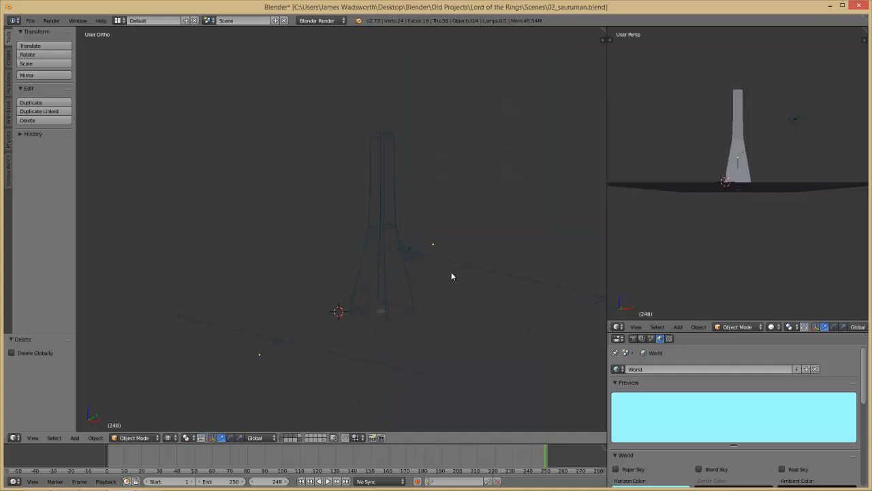
click(324, 439)
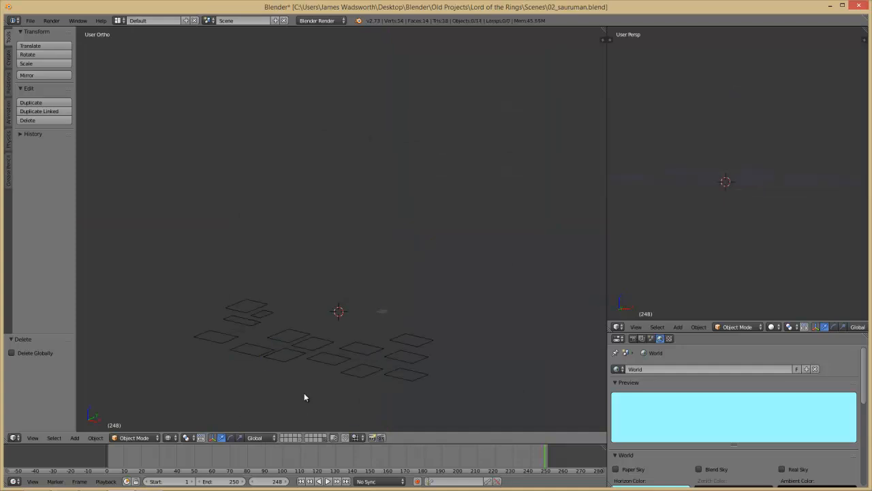
key(a)
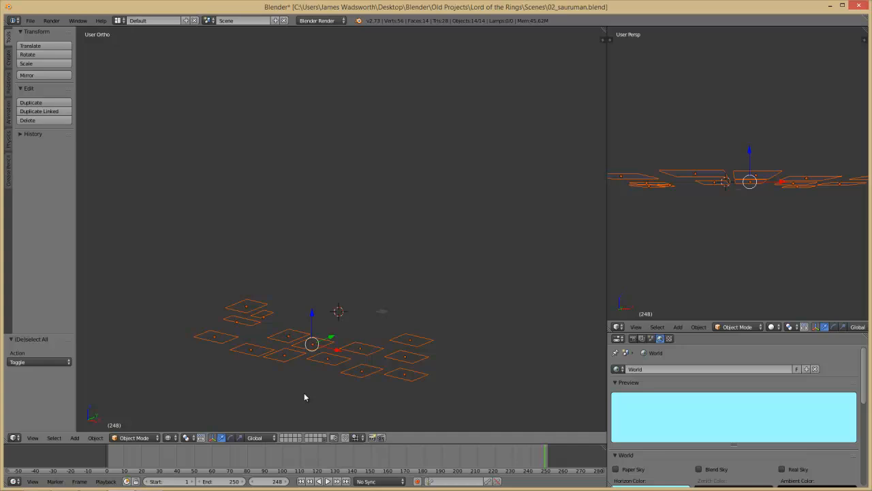
key(x)
click(304, 394)
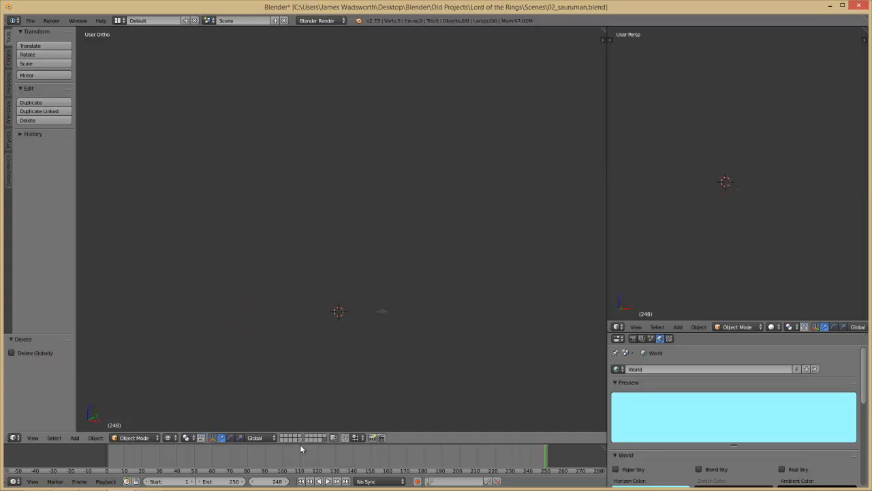
Show layer 10 with the tower and set the main viewport to the right orthographic view.
click(298, 441)
middle_drag(434, 290, 350, 345)
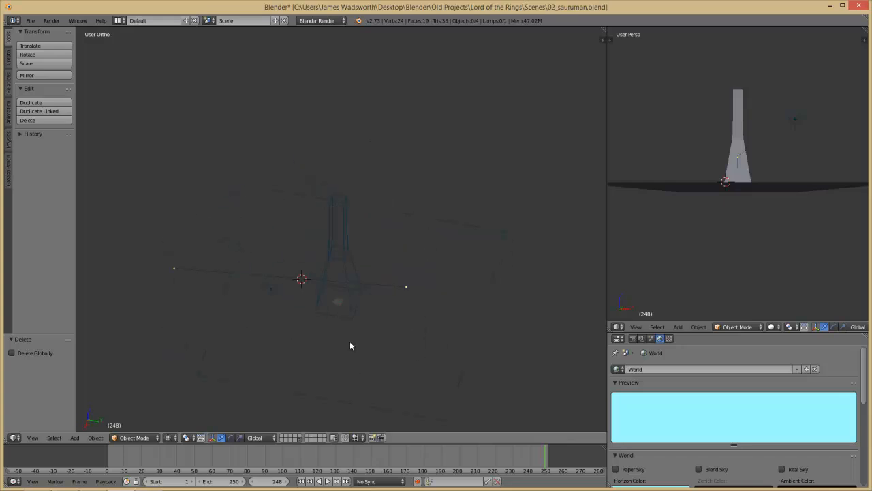
key(KP_3)
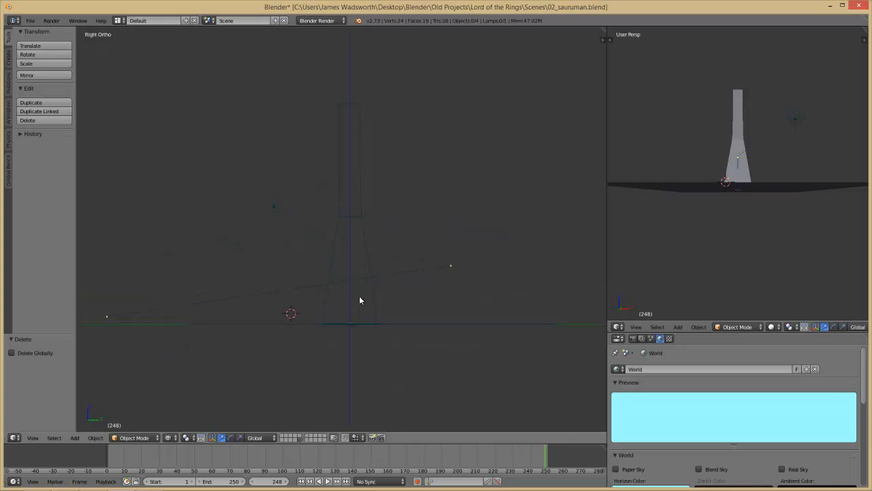
Append all objects from saruman.blend in the Minifigs folder.
key(shift+F1)
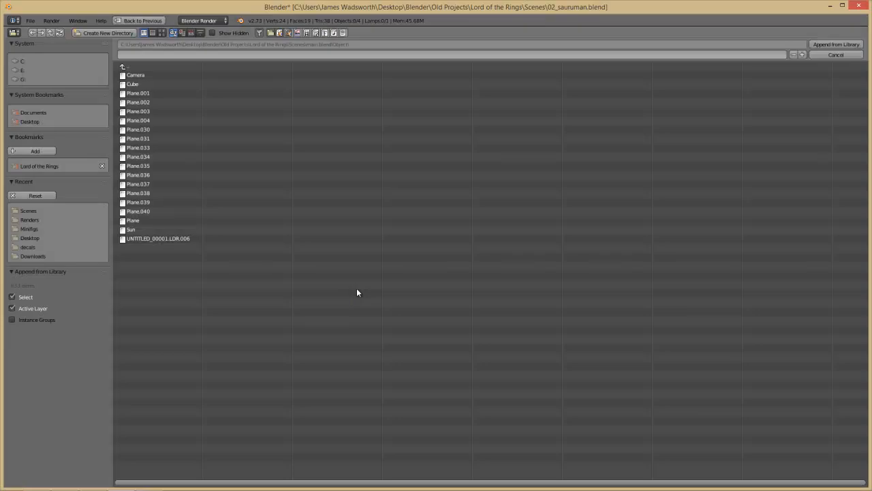
click(136, 66)
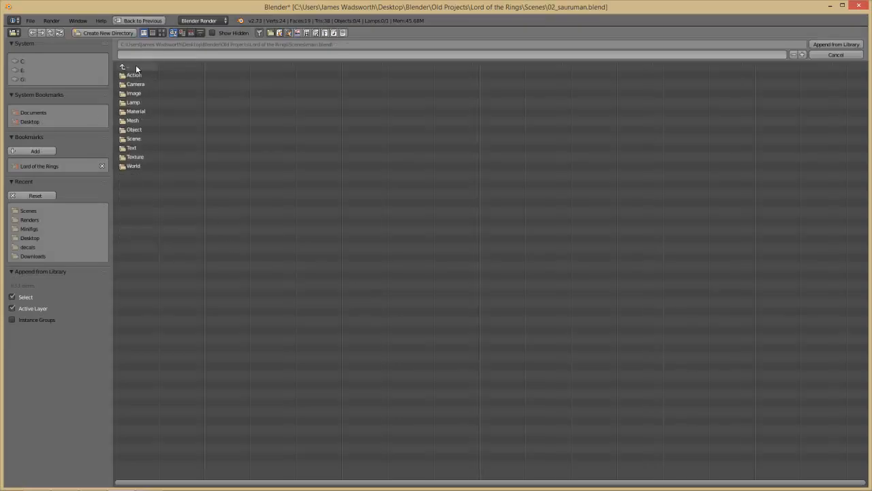
click(136, 66)
click(140, 69)
click(145, 84)
click(163, 147)
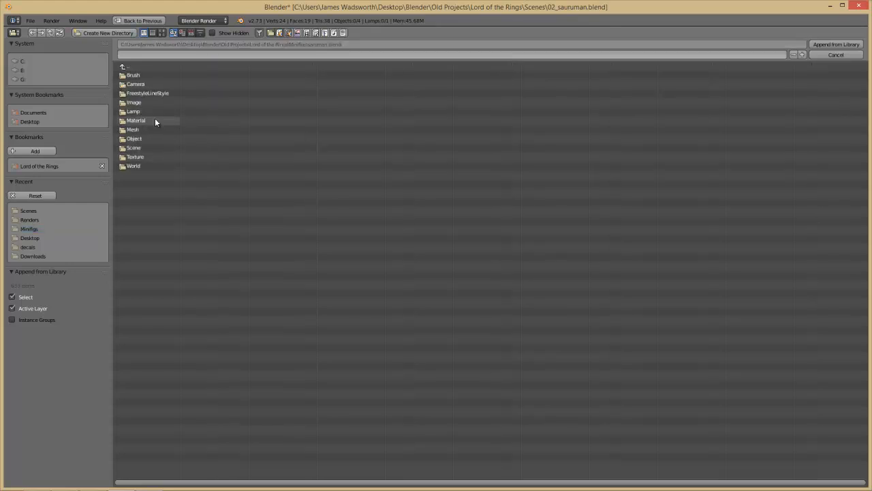
click(146, 140)
key(a)
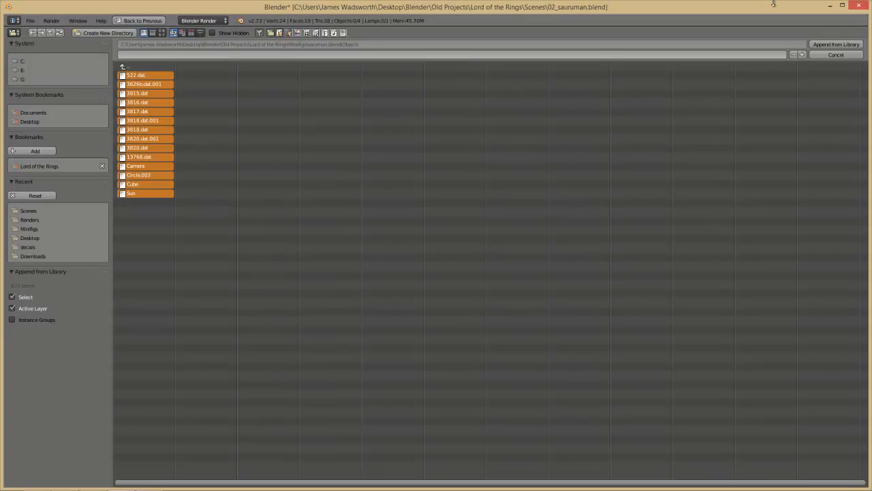
click(855, 43)
Move the appended minifig objects away from the tower's base, about -40 in Y and 20 in Z.
scroll(409, 320, up, 4)
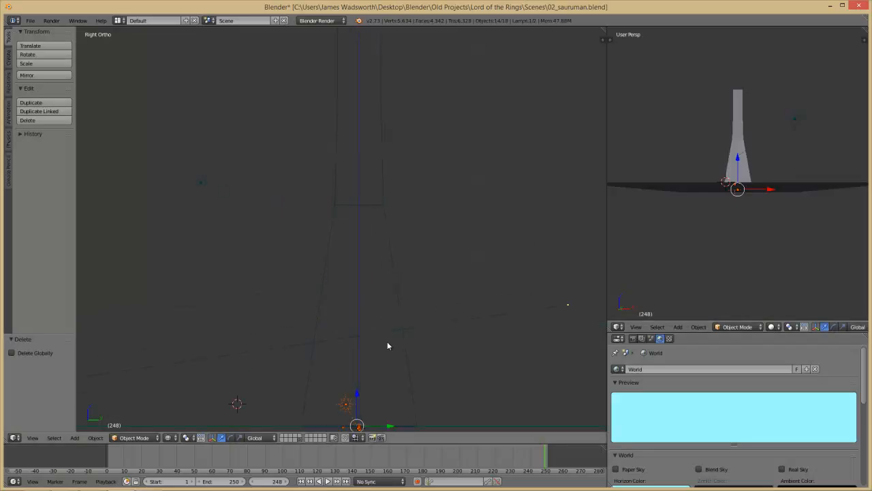
shift+scroll(390, 218, down, 4)
key(g)
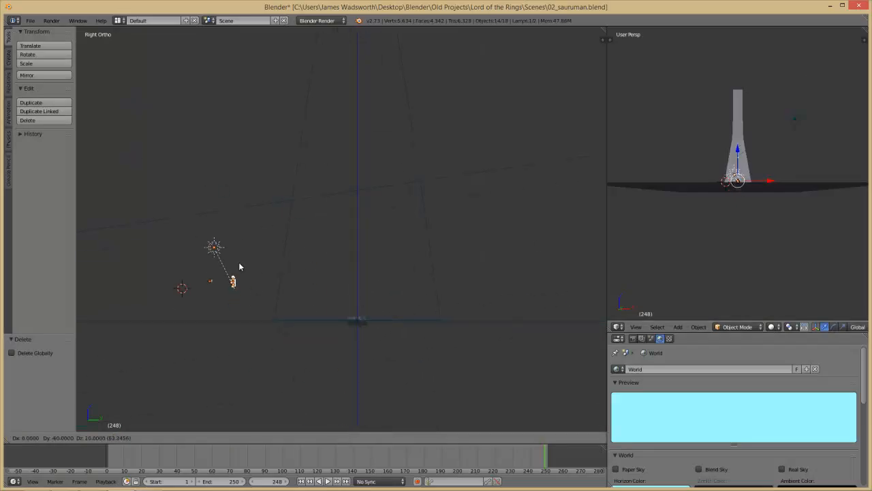
click(235, 267)
Delete the camera and sun lamp that were appended with the minifig, leaving the minifig selected.
right_click(207, 287)
shift+right_click(213, 248)
key(x)
click(215, 249)
right_click(233, 281)
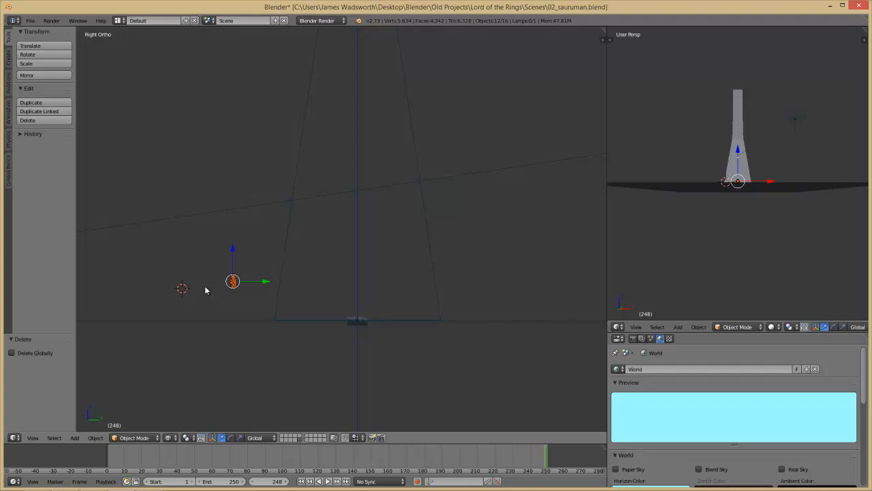
Append all objects from balcony.blend in the Models folder.
key(shift+F1)
click(125, 67)
click(124, 67)
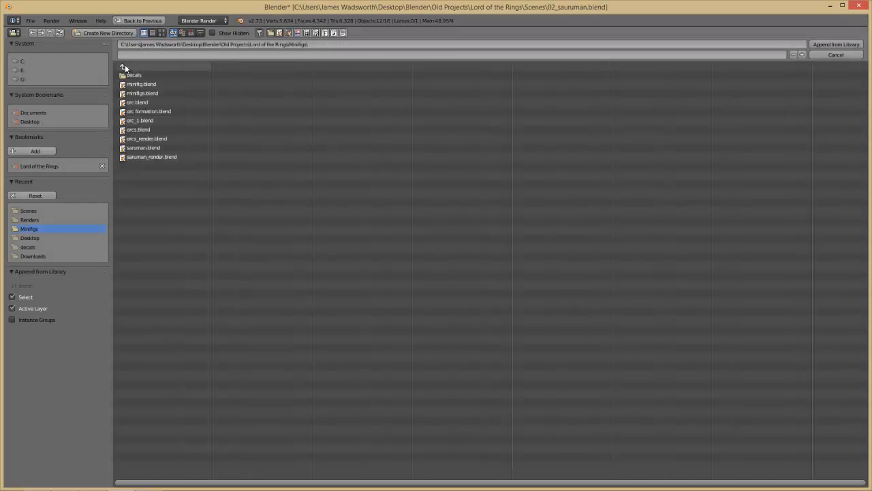
click(125, 67)
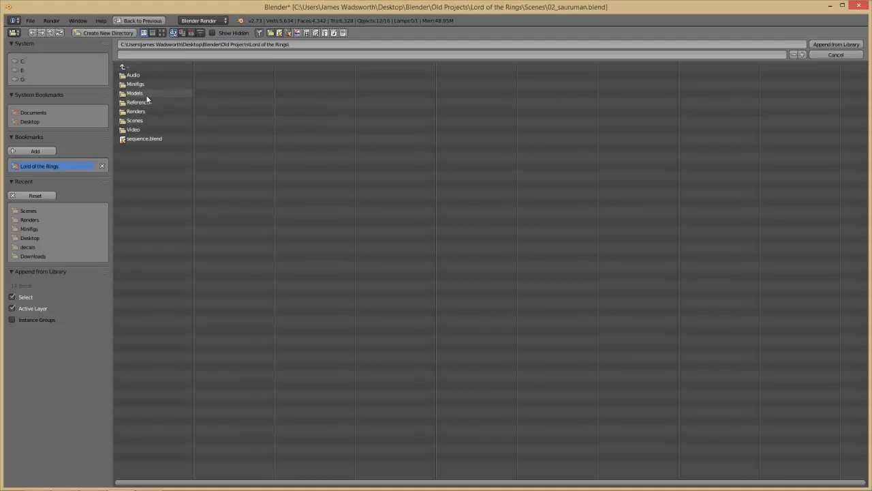
click(146, 95)
click(155, 75)
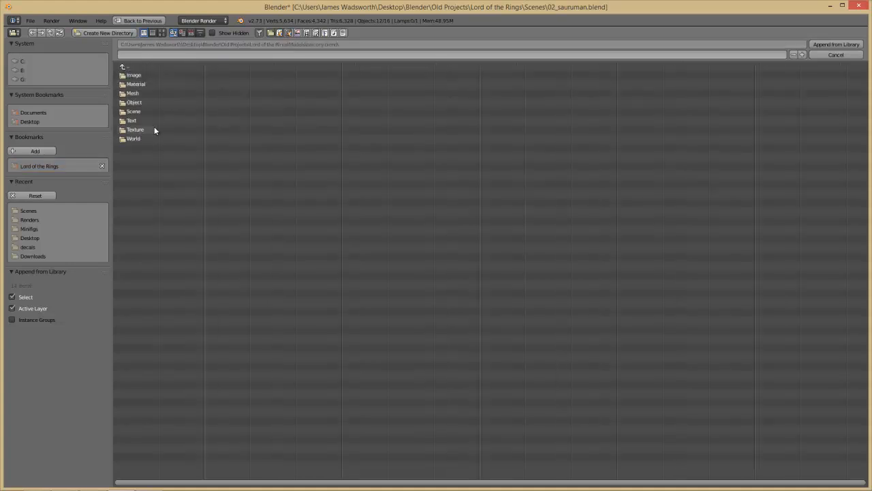
click(147, 104)
key(a)
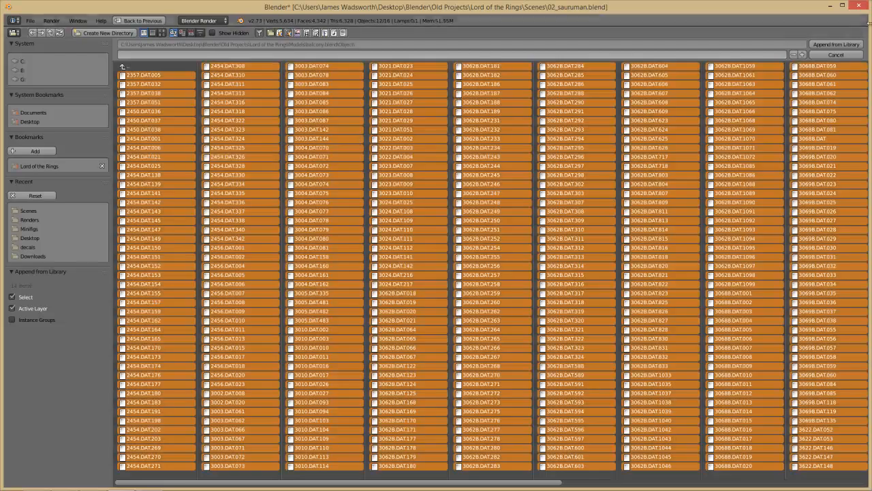
click(835, 45)
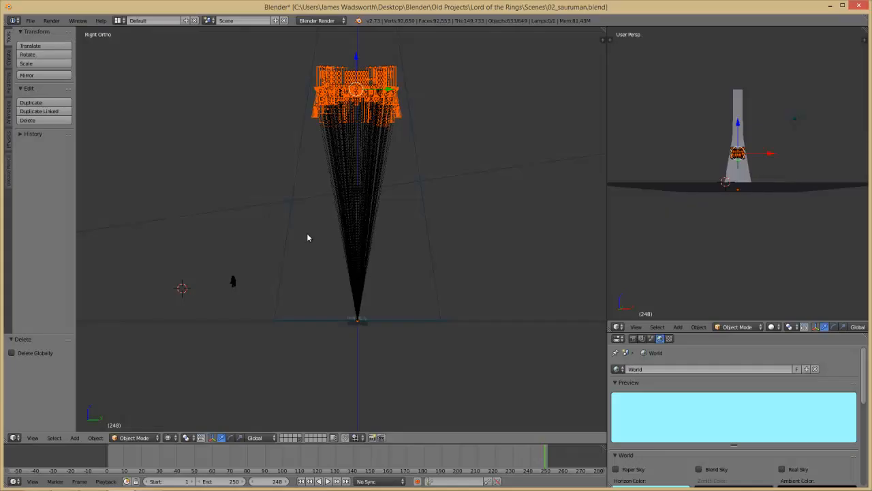
Raise only the minifig up beside the balcony, moving it 30 in Y and 100 in Z.
key(a)
right_click(232, 281)
key(g)
click(316, 88)
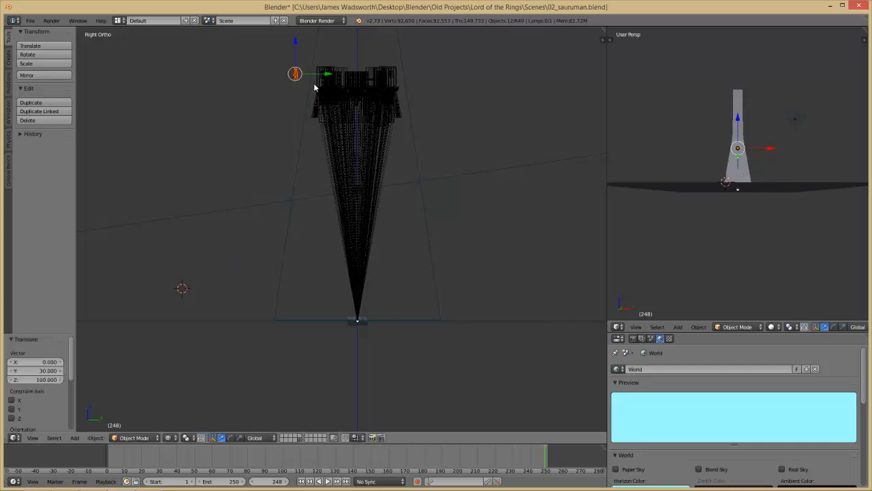
Bring the minifig closer to the balcony's front by moving it 6 in Y and -2 in Z.
key(KP_Decimal)
scroll(416, 294, down, 4)
shift+middle_drag(437, 323, 228, 228)
key(g)
click(518, 327)
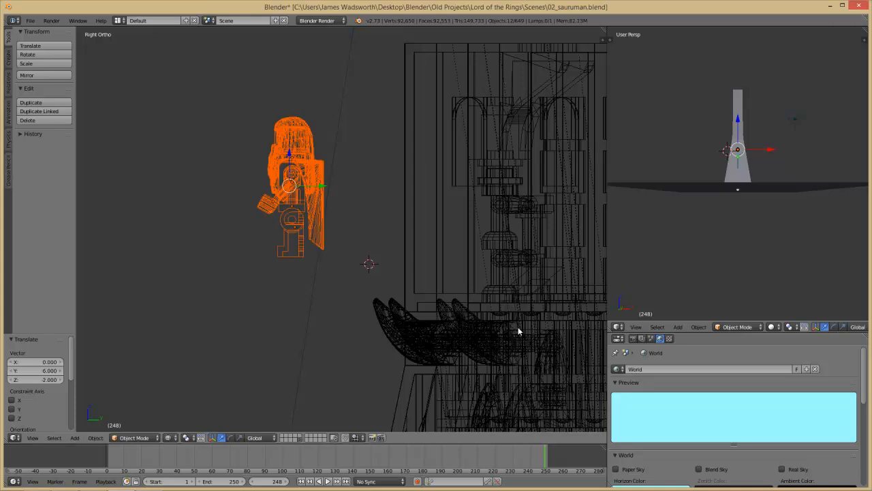
Select the balcony parts together with the minifig in the front view, move them to layer 1 and show that layer.
key(KP_1)
scroll(352, 280, up, 3)
shift+middle_drag(368, 370, 367, 326)
key(z)
key(z)
scroll(365, 306, down, 1)
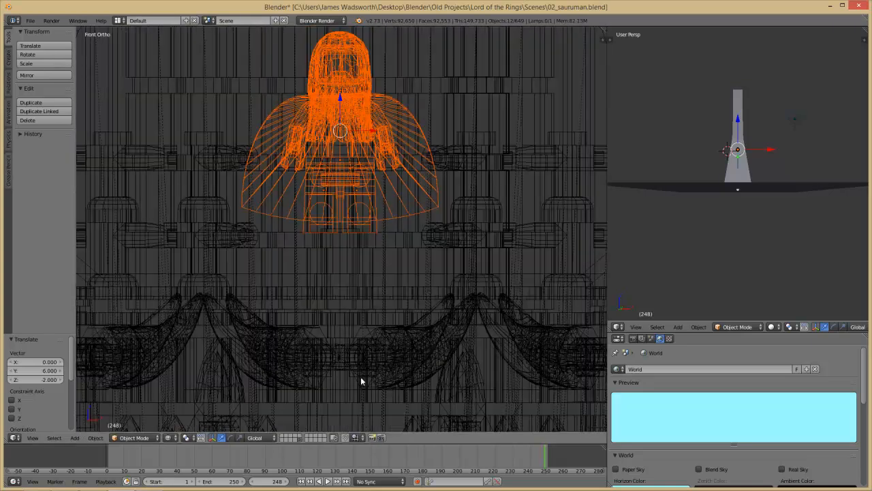
scroll(361, 381, down, 6)
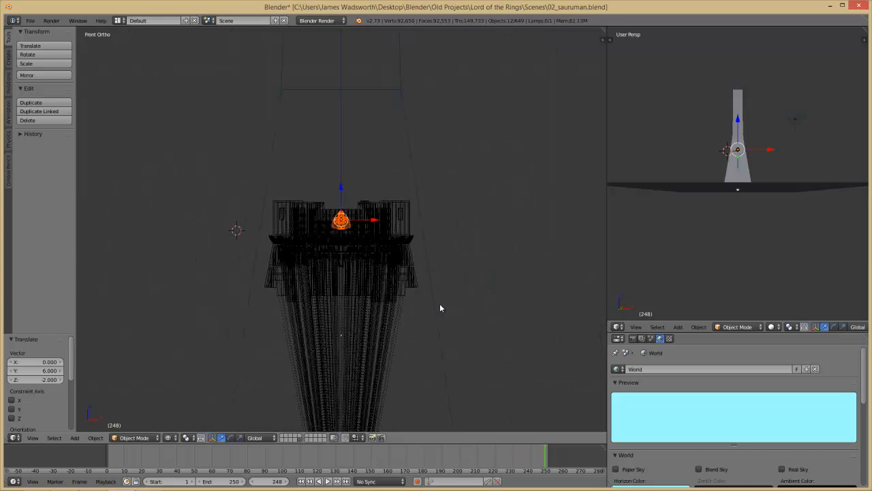
drag(235, 149, 222, 144)
key(b)
middle_drag(417, 326, 493, 348)
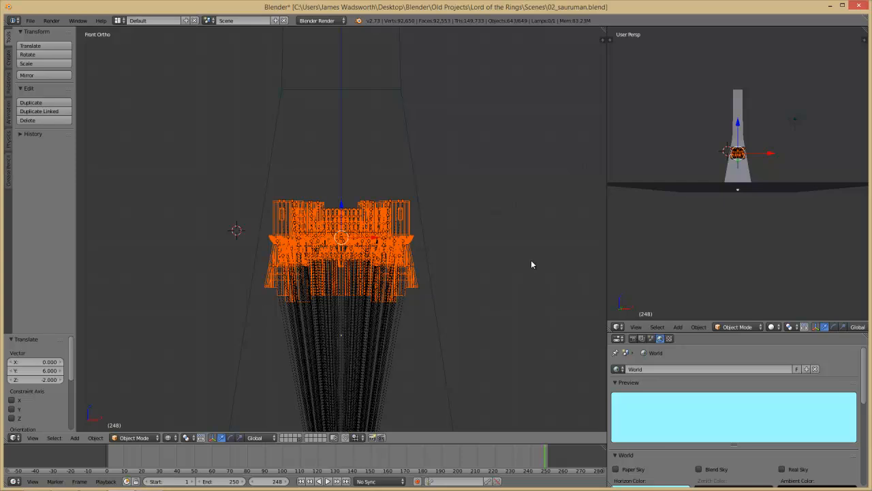
key(m)
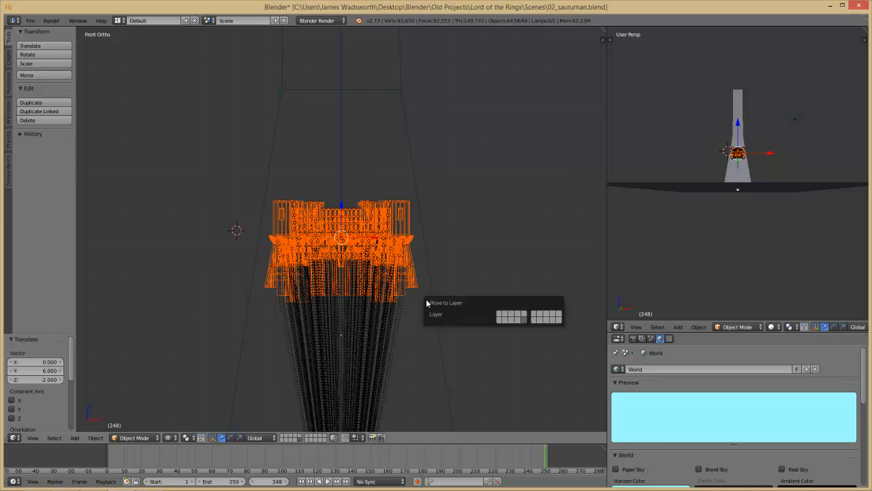
click(501, 320)
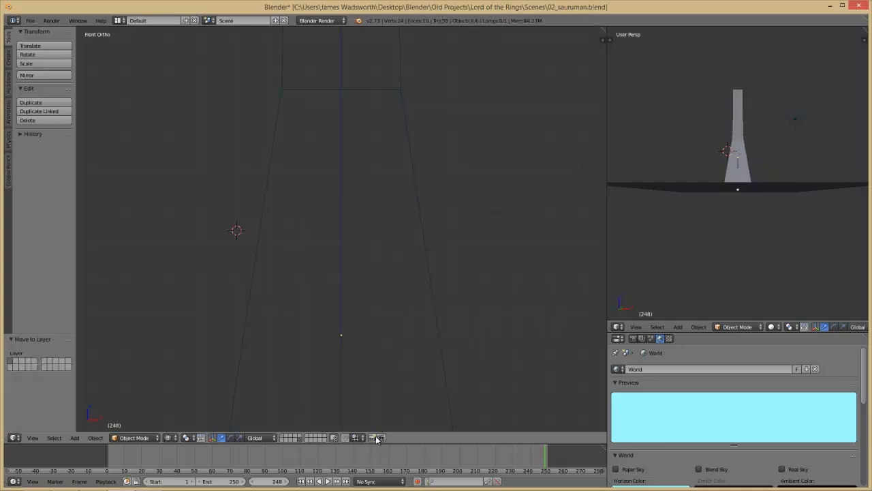
click(285, 438)
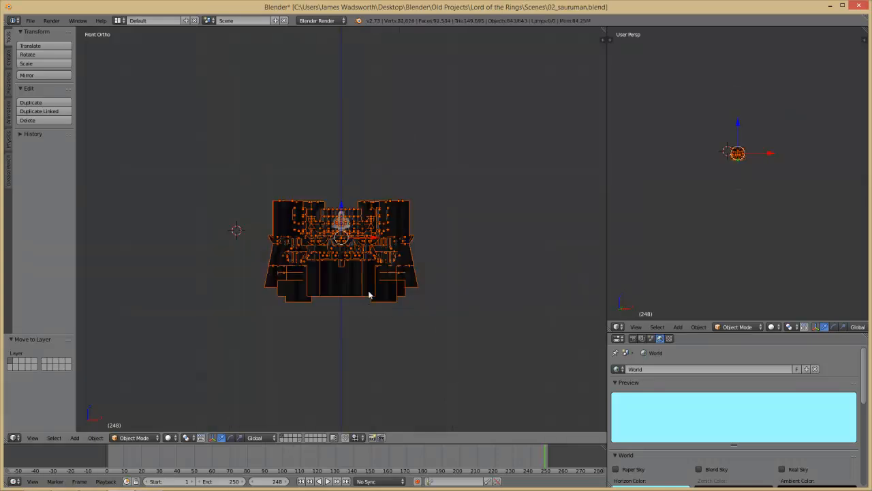
Select only the minifig's parts, separately from the balcony, in the right wireframe view.
scroll(341, 253, up, 5)
key(z)
scroll(333, 251, up, 2)
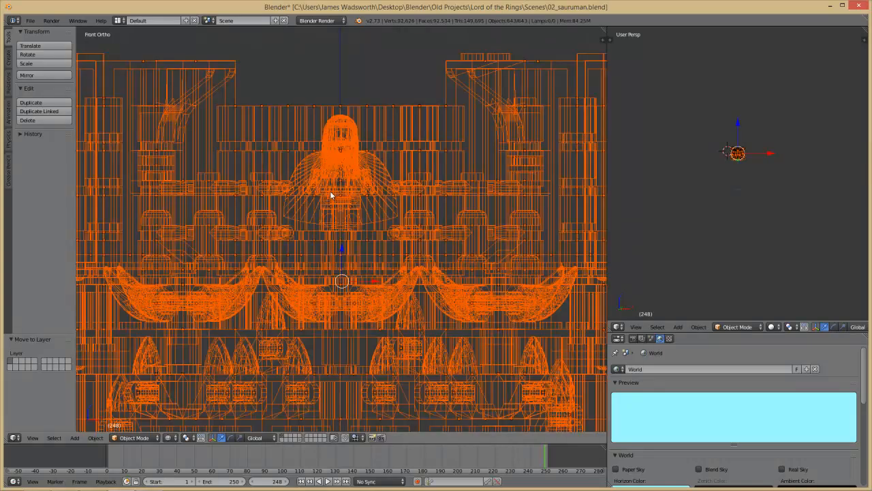
key(z)
middle_drag(334, 202, 243, 210)
scroll(243, 211, up, 2)
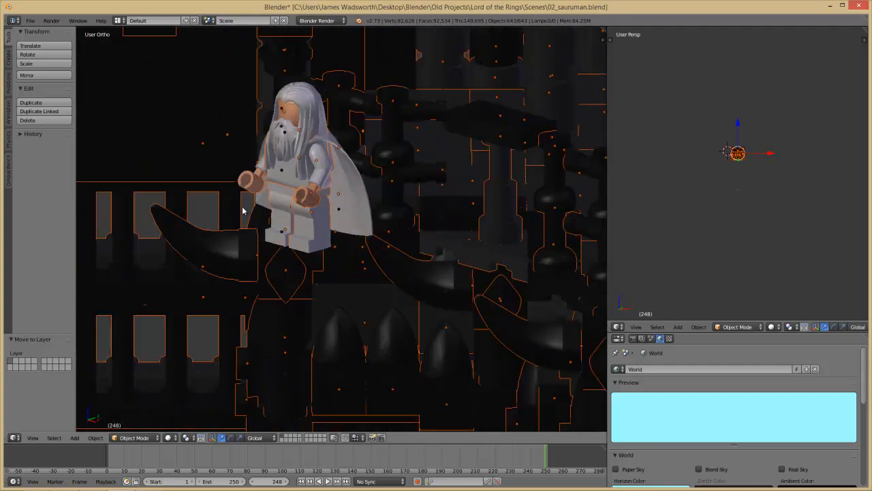
key(KP_3)
key(z)
key(a)
key(b)
drag(346, 237, 166, 60)
Lower the minifig in the front view until its feet are near the balcony's horizontal ledge.
shift+middle_drag(414, 268, 207, 274)
scroll(380, 303, down, 1)
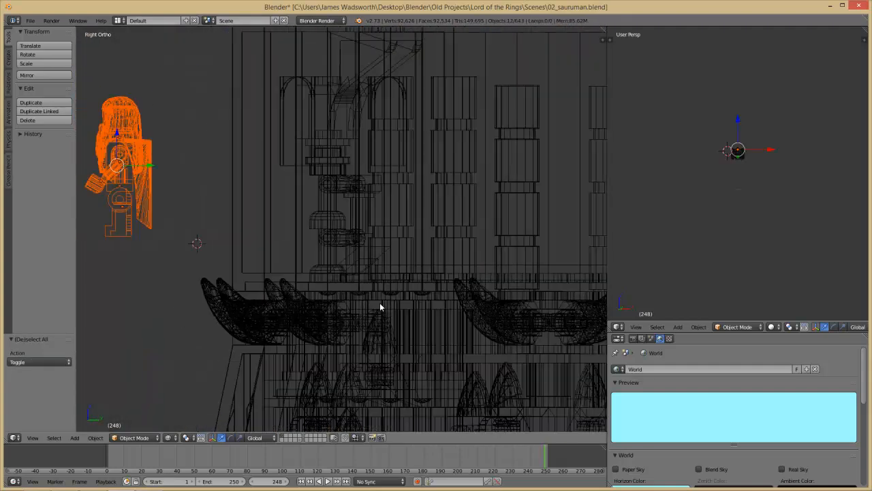
scroll(380, 303, down, 3)
key(KP_1)
scroll(402, 273, up, 5)
shift+middle_drag(484, 306, 550, 396)
shift+middle_drag(519, 350, 413, 204)
key(z)
mouse_move(414, 253)
middle_down()
mouse_move(400, 290)
mouse_move(398, 249)
middle_up()
key(KP_1)
key(z)
scroll(405, 315, up, 5)
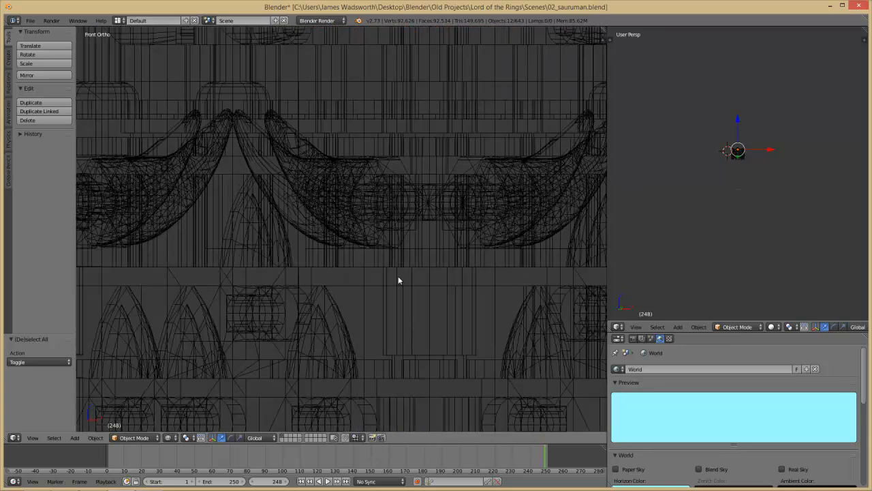
key(g)
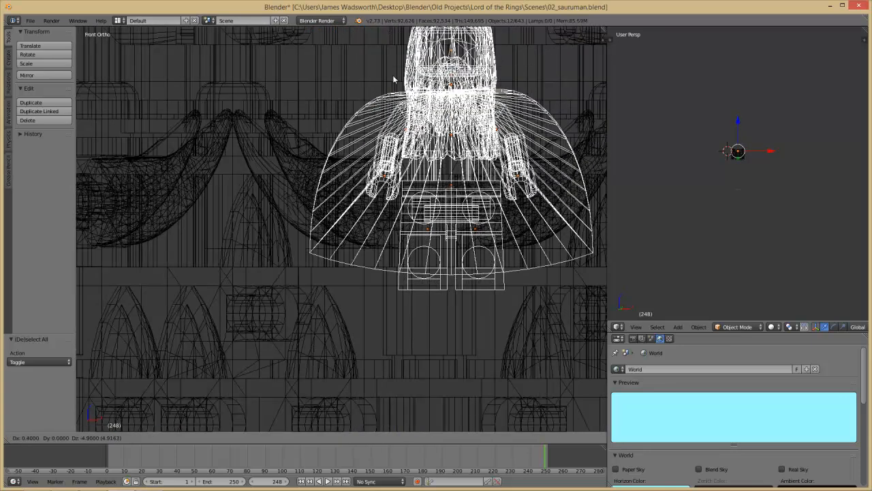
click(392, 162)
shift+middle_drag(467, 370, 407, 229)
key(g)
click(407, 180)
Enlarge the minifig in two passes, the second by a factor of 1.2, repositioning its feet over the ledge each time.
scroll(410, 239, up, 5)
key(s)
click(324, 363)
key(g)
click(339, 321)
key(s)
click(161, 390)
key(g)
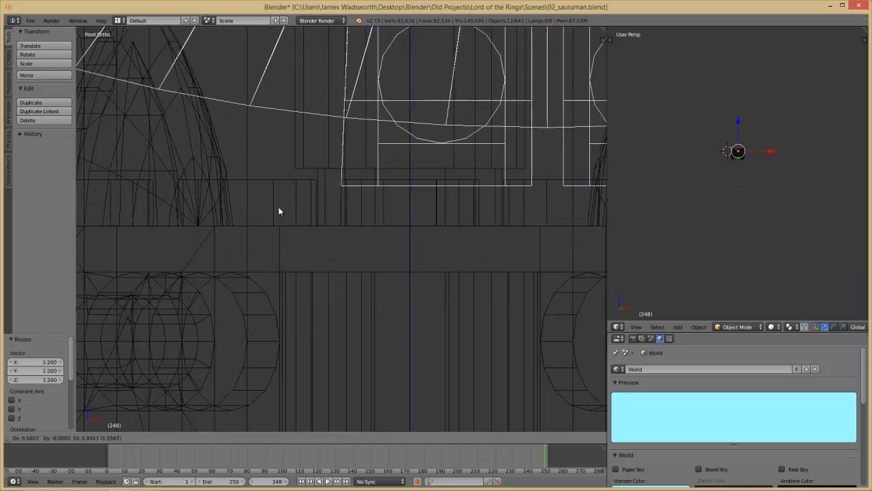
click(249, 246)
Scale the minifig up by 1.092 and align the soles of its feet with the ledge's upper edge.
key(s)
click(280, 280)
key(g)
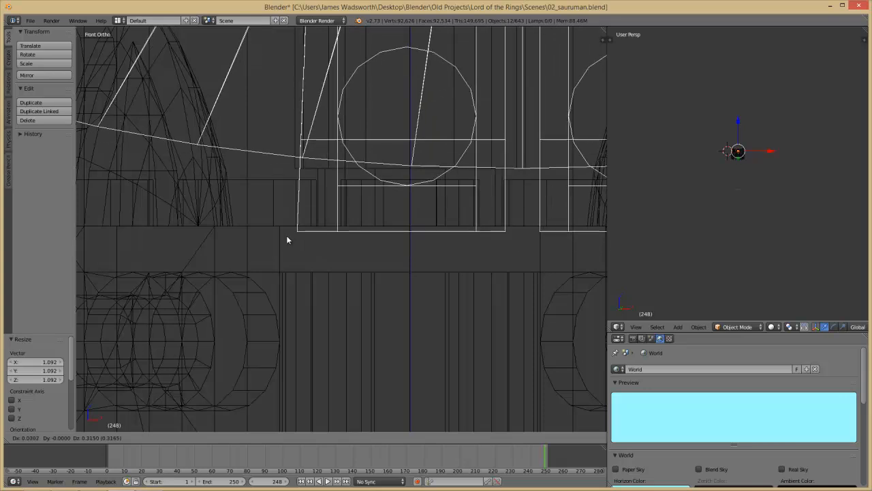
click(286, 231)
key(g)
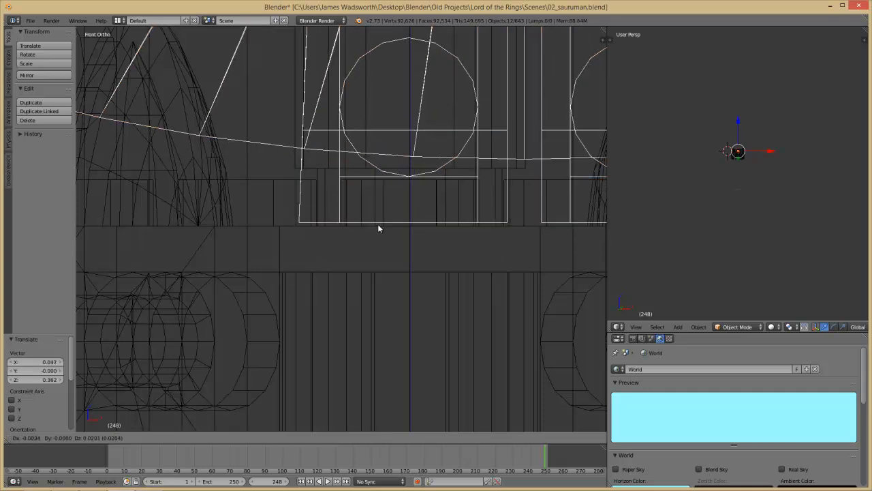
click(380, 228)
Move the minifig 16 in Y from the top wireframe view, back over the studded balcony floor.
scroll(409, 229, down, 6)
key(z)
mouse_move(424, 229)
middle_down()
mouse_move(368, 249)
mouse_move(282, 249)
middle_up()
key(KP_7)
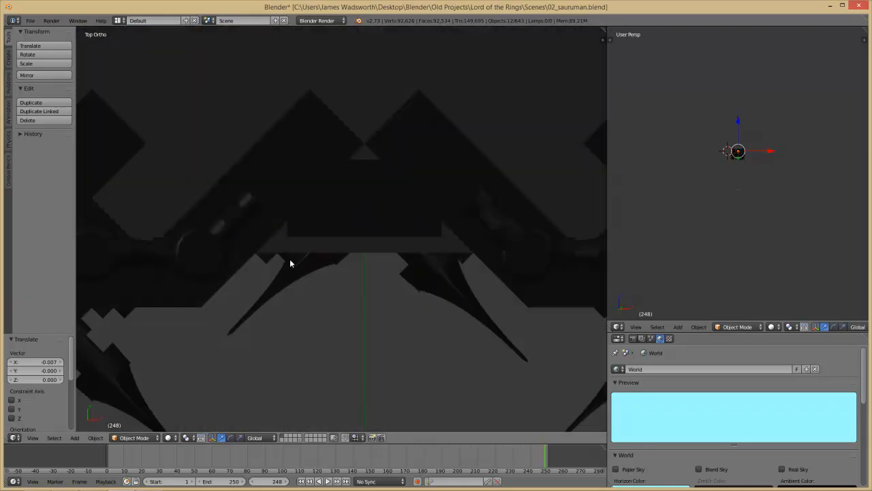
key(z)
key(g)
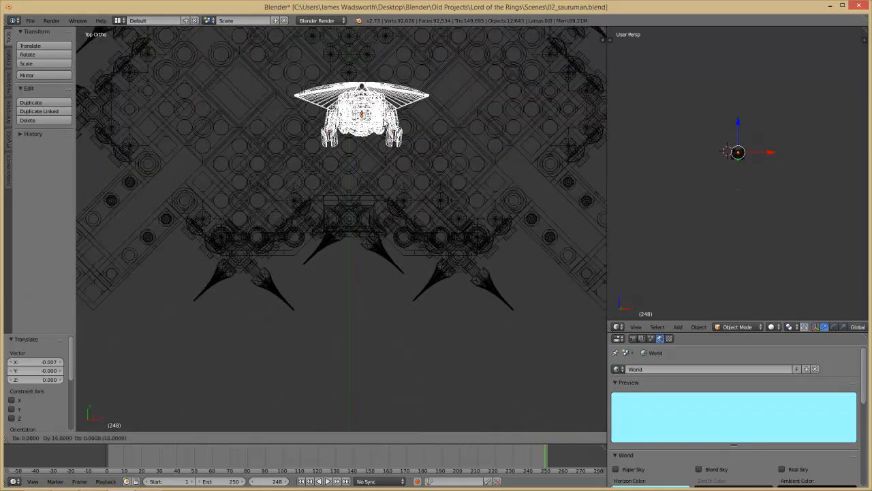
ctrl+click(383, 121)
Raise the minifig in the right wireframe view to stand above the balcony floor, moving it 5.2 in Z and -0.3 in Y.
key(z)
shift+middle_drag(386, 159, 440, 203)
scroll(450, 257, up, 4)
key(z)
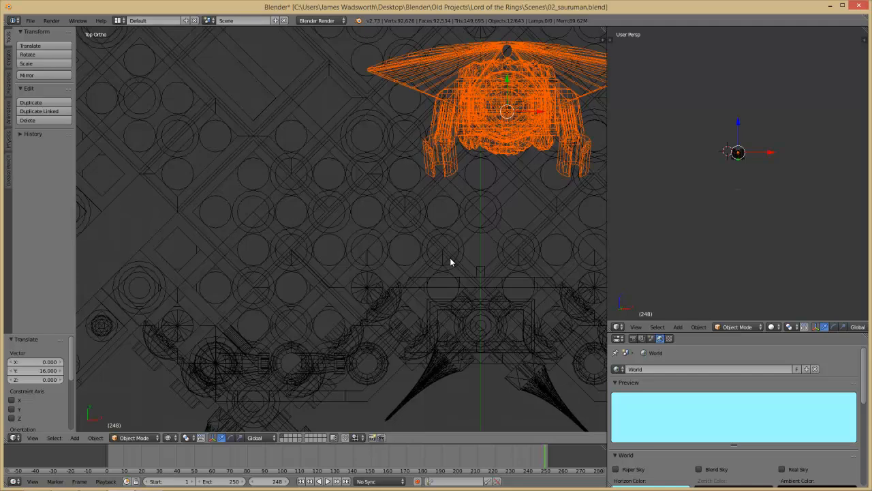
key(z)
mouse_move(450, 258)
middle_down()
mouse_move(450, 210)
mouse_move(433, 191)
mouse_move(460, 257)
middle_up()
key(KP_3)
key(z)
key(g)
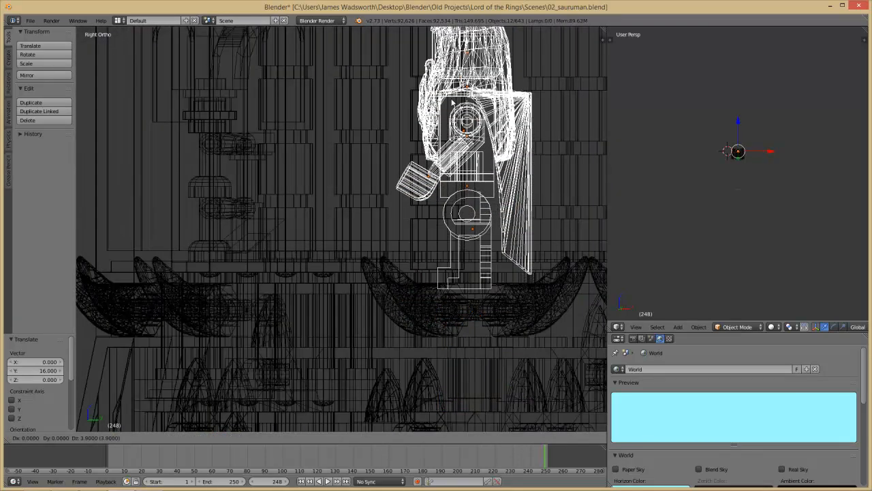
click(451, 107)
Examine where the minifig's feet meet the balcony floor from the front and at an angle, keeping the minifig selected.
key(z)
middle_drag(452, 191, 478, 282)
key(KP_1)
scroll(478, 282, up, 4)
mouse_move(382, 273)
middle_down()
mouse_move(370, 289)
mouse_move(377, 298)
middle_up()
key(KP_1)
key(z)
key(z)
mouse_move(386, 238)
middle_down()
mouse_move(222, 224)
mouse_move(254, 218)
middle_up()
right_click(224, 225)
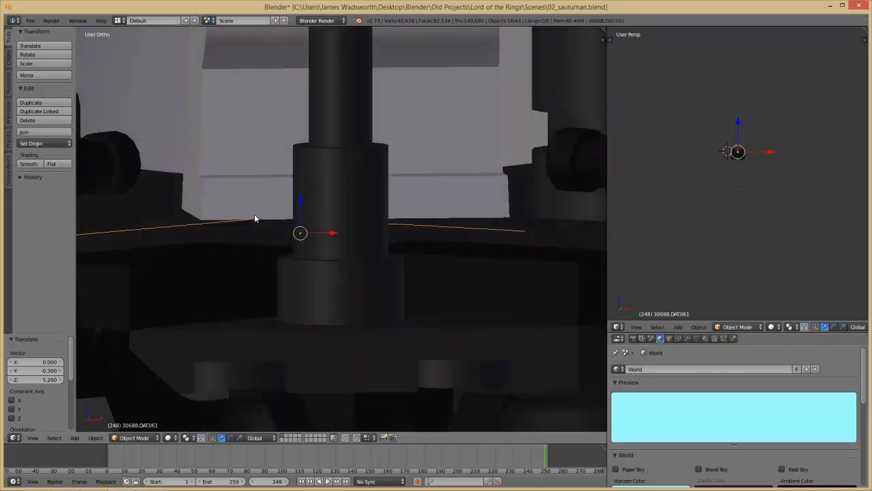
key(ctrl+z)
Fine-tune the minifig's standing position in the front view by moving it -0.3 in X and -0.1 in Z.
key(KP_1)
key(z)
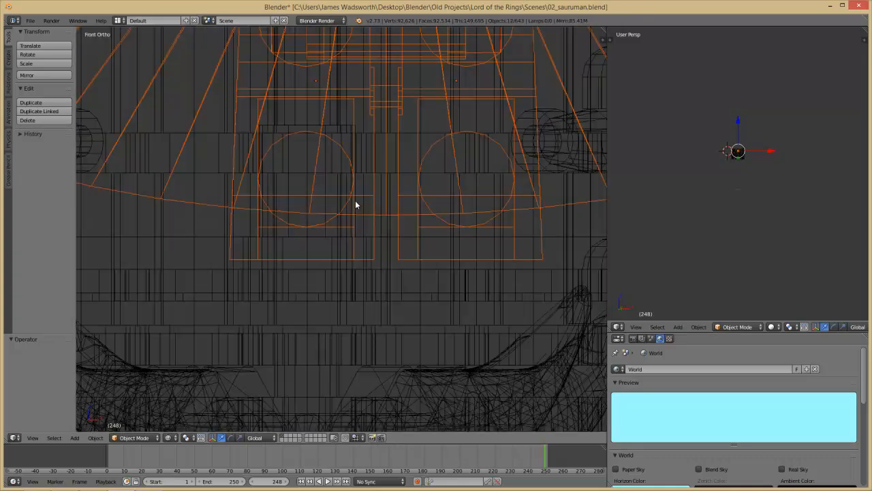
key(g)
click(327, 224)
key(z)
middle_drag(327, 225, 318, 239)
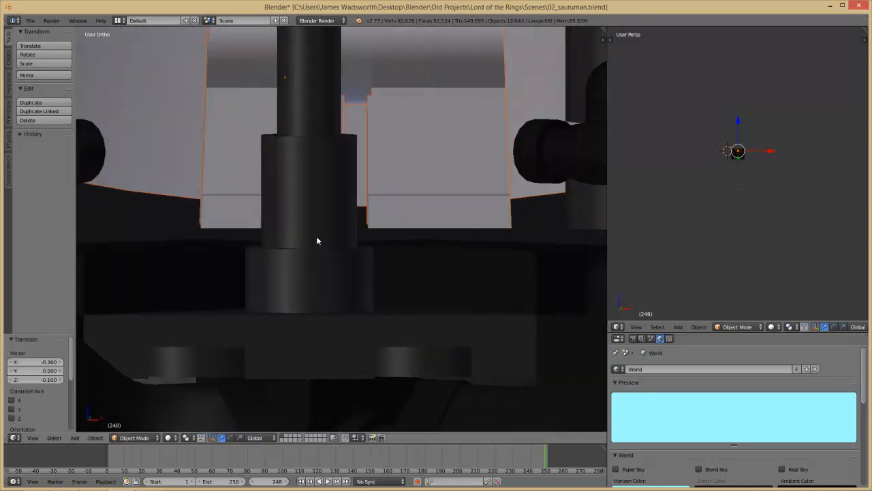
Nudge the minifig by -0.198 in X and -0.333 in Z in the front wireframe view.
key(KP_1)
key(z)
key(g)
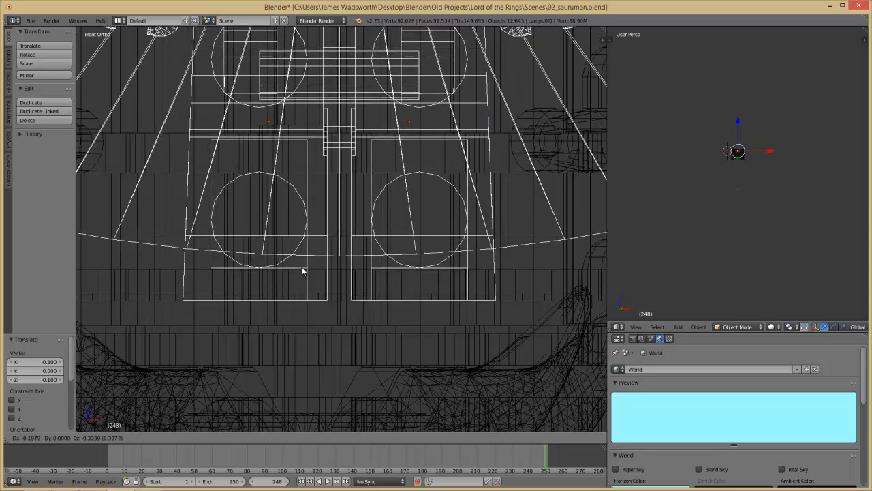
click(306, 297)
key(z)
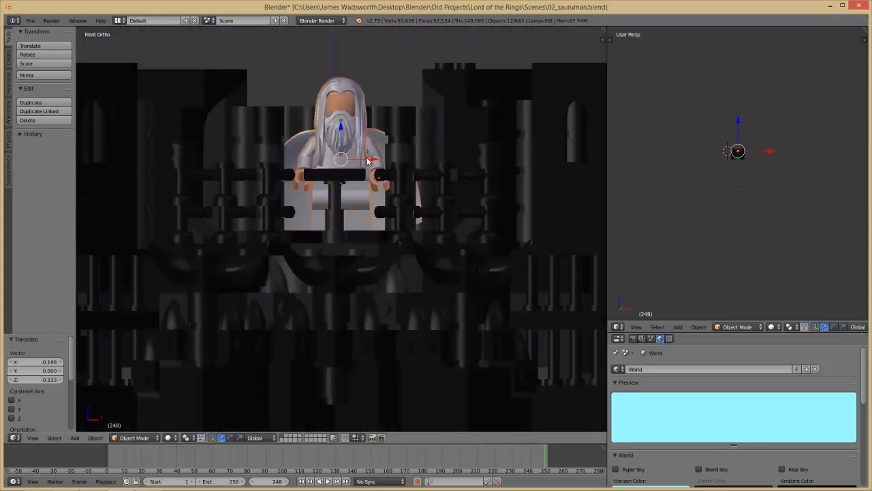
Try shifting the minifig along X, and undo the last two minifig moves.
key(g)
key(x)
click(369, 191)
middle_drag(369, 191, 377, 234)
key(ctrl+z)
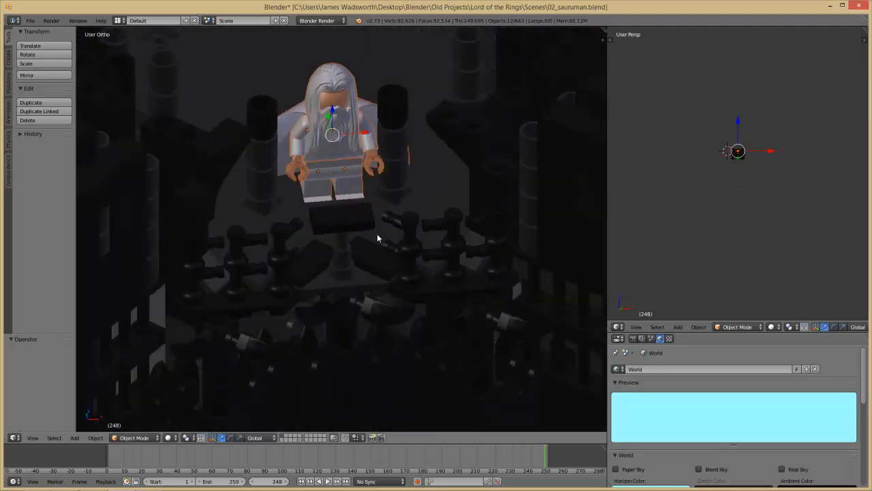
key(ctrl+z)
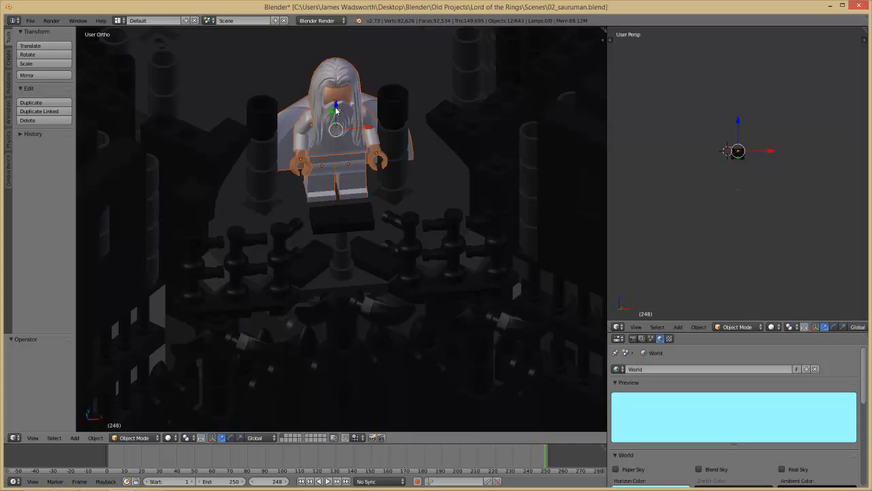
Raise the minifig 0.344 in Z and move it -3 in Y towards the front of the balcony.
key(g)
key(z)
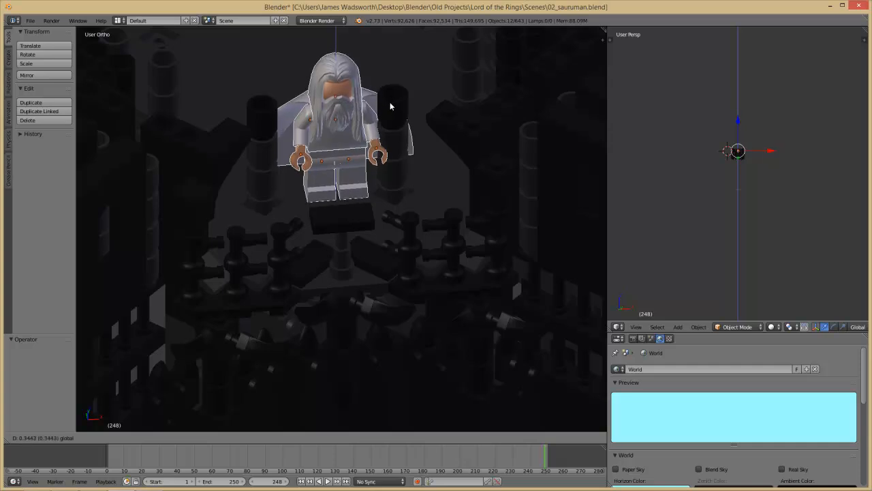
click(391, 107)
key(KP_7)
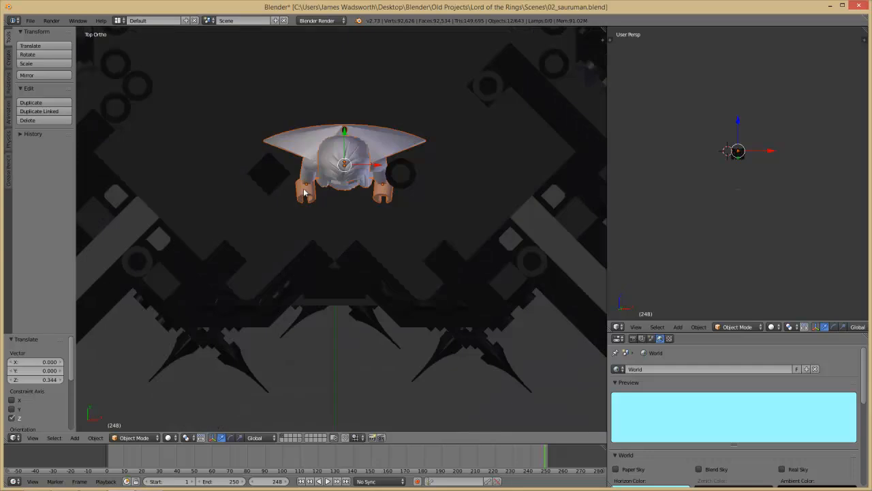
key(g)
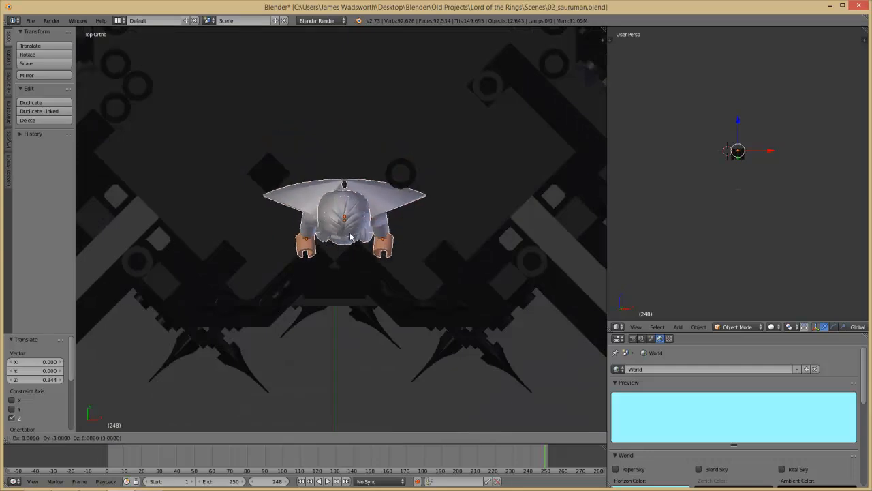
click(345, 236)
Adjust the minifig's position on the balcony from the top view, moving it 0.498 in X.
middle_drag(344, 235, 352, 259)
key(KP_7)
drag(326, 192, 327, 199)
drag(345, 230, 355, 243)
middle_drag(355, 244, 351, 136)
Move all the selected minifig parts to layer 2.
key(z)
key(z)
key(z)
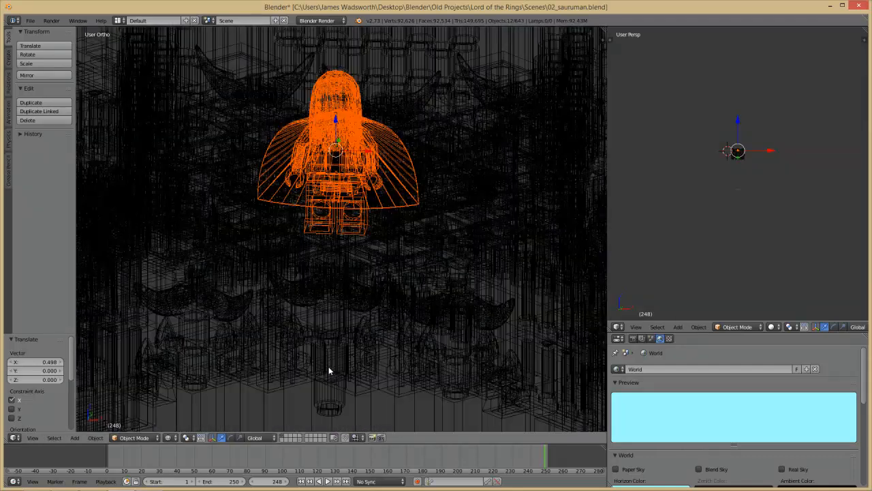
key(m)
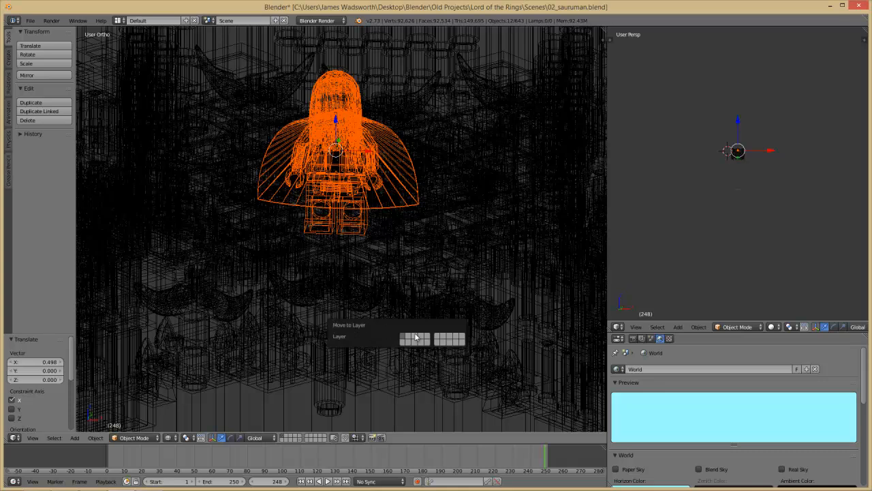
click(409, 336)
Delete all the balcony objects left on the current layer.
right_click(302, 292)
key(z)
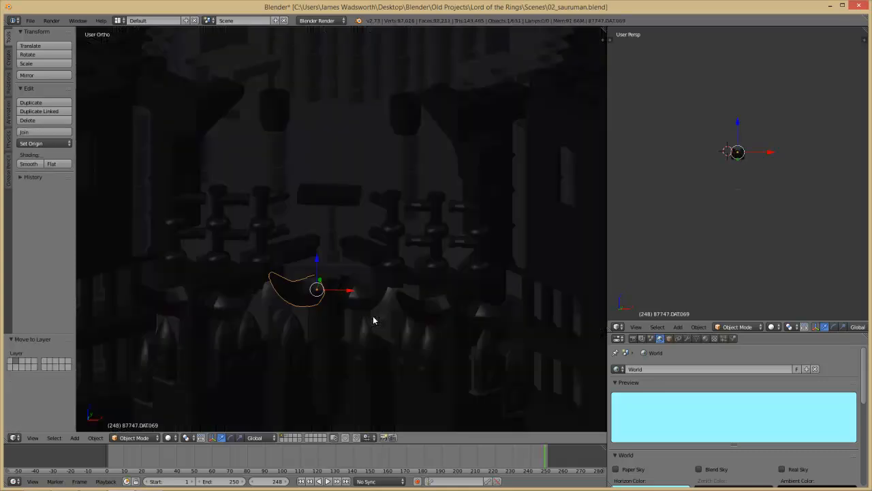
key(z)
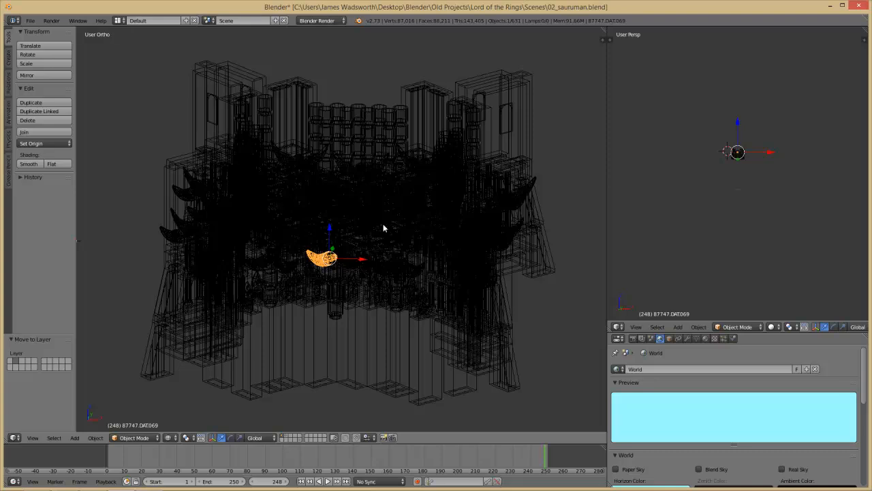
key(a)
key(a)
key(x)
click(334, 329)
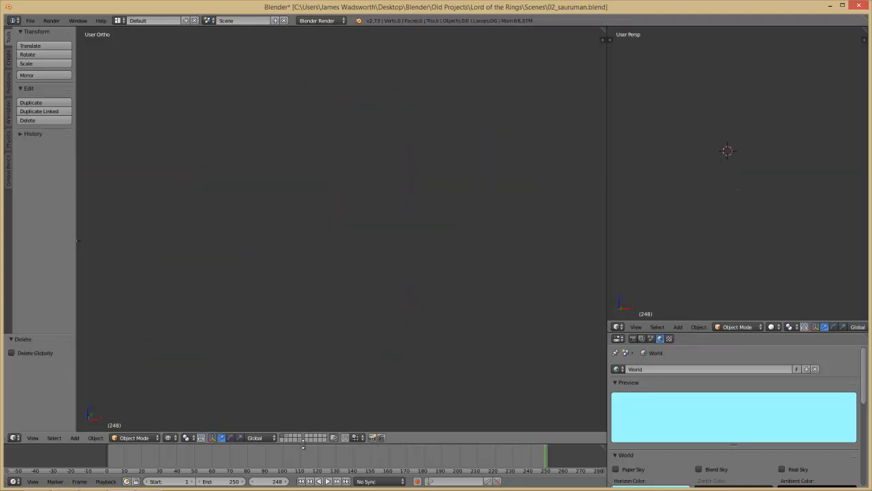
Show layers 1 and 2 together and look through the scene camera.
click(286, 439)
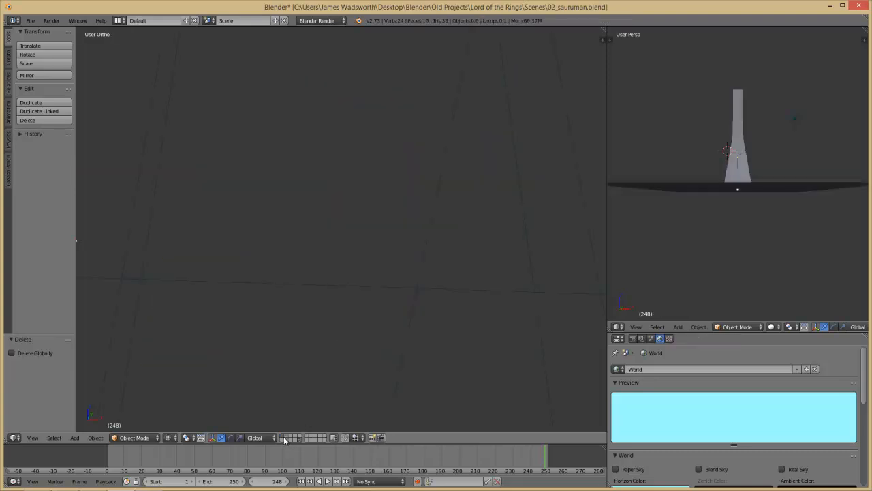
shift+click(285, 437)
key(KP_0)
scroll(435, 242, up, 3)
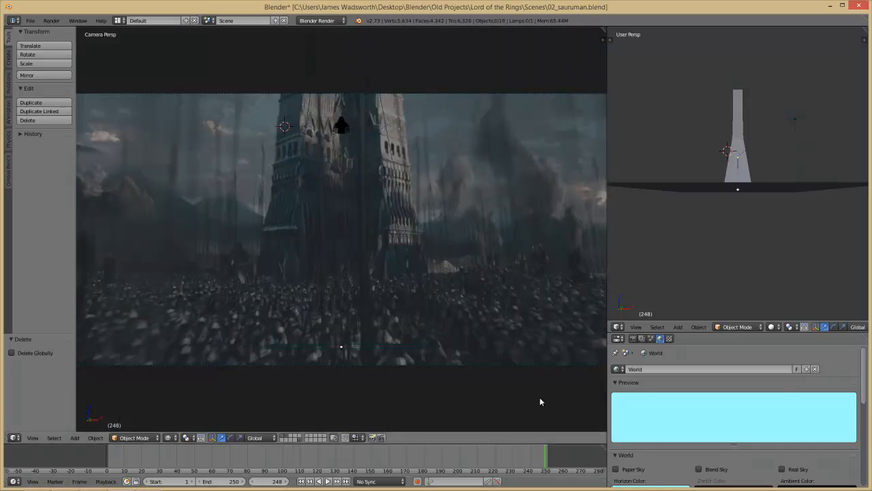
Scrub the animation back to frame 10 and delete the low-poly tower.
key(z)
key(z)
drag(455, 460, 124, 455)
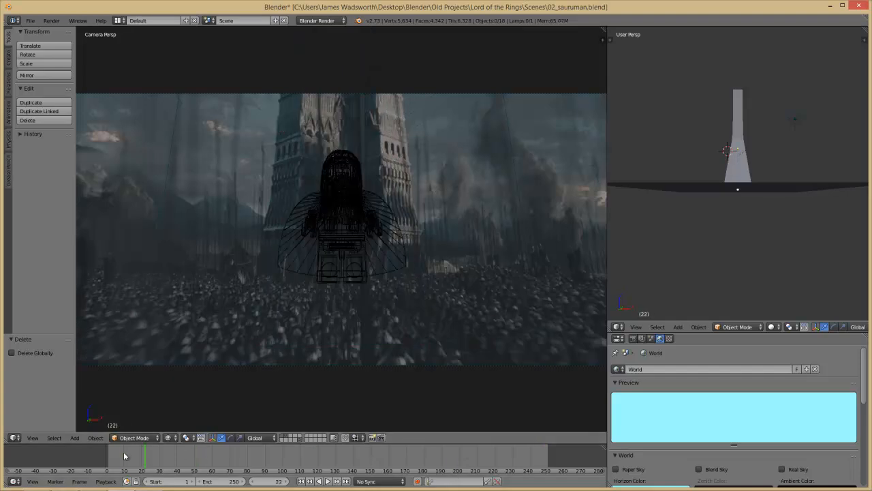
right_click(533, 218)
key(z)
key(x)
click(532, 196)
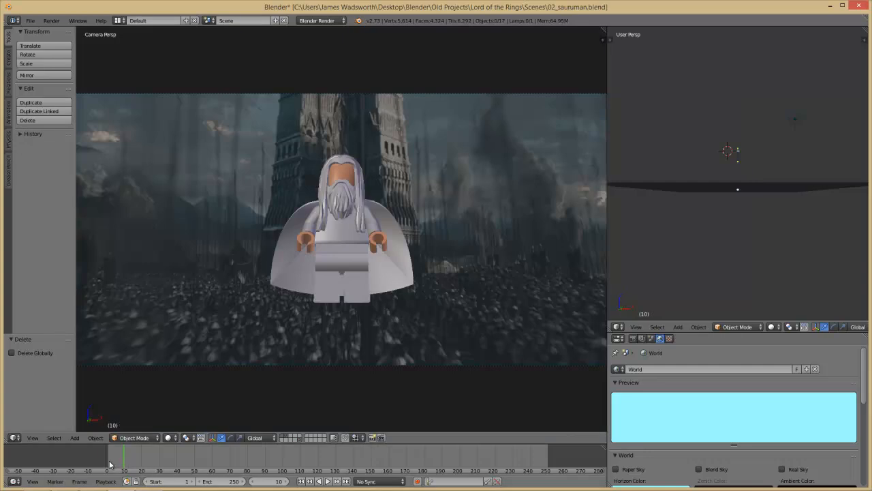
Set the current frame to 1 and show the camera view in the second 3D viewport.
drag(113, 467, 107, 467)
click(618, 326)
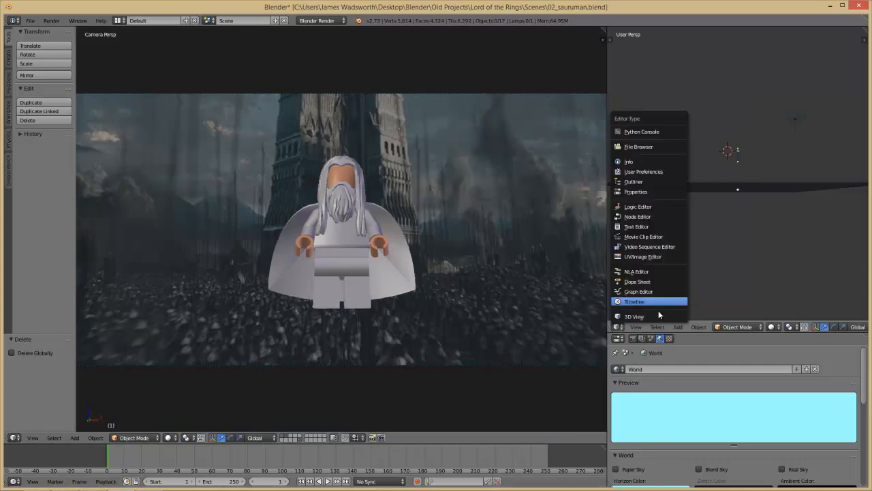
key(KP_0)
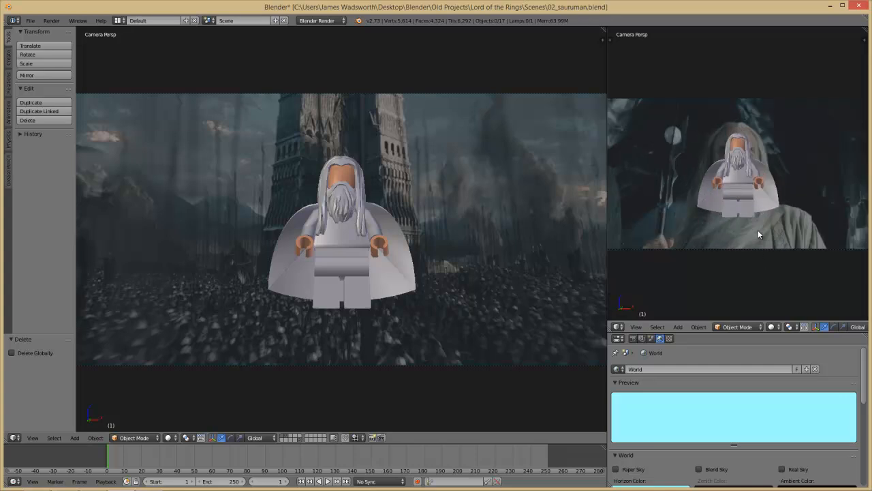
scroll(758, 234, up, 3)
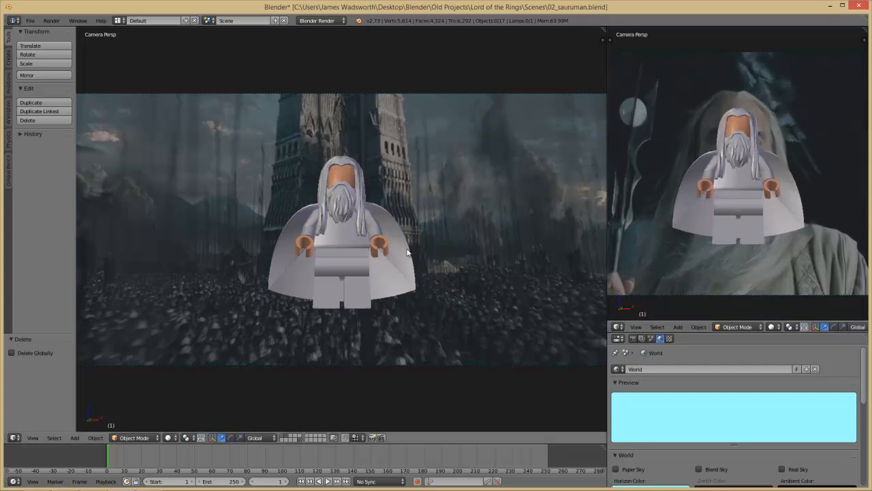
right_click(416, 355)
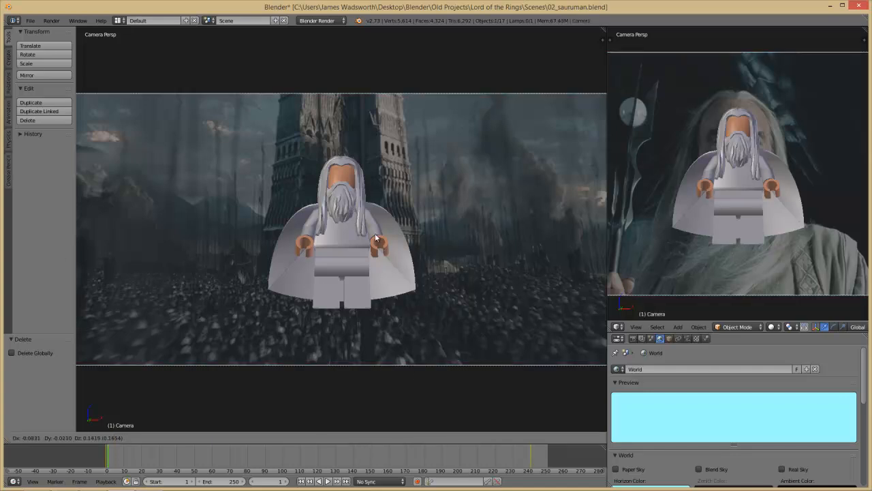
key(g)
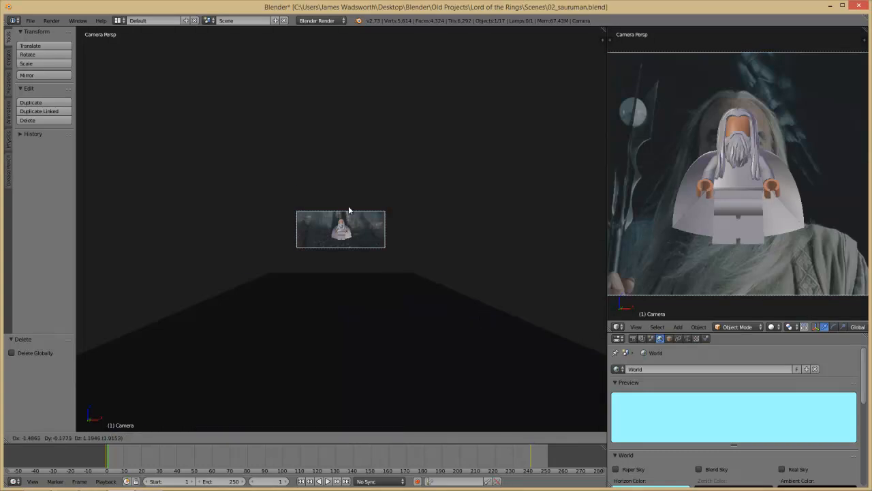
click(405, 284)
scroll(436, 317, up, 8)
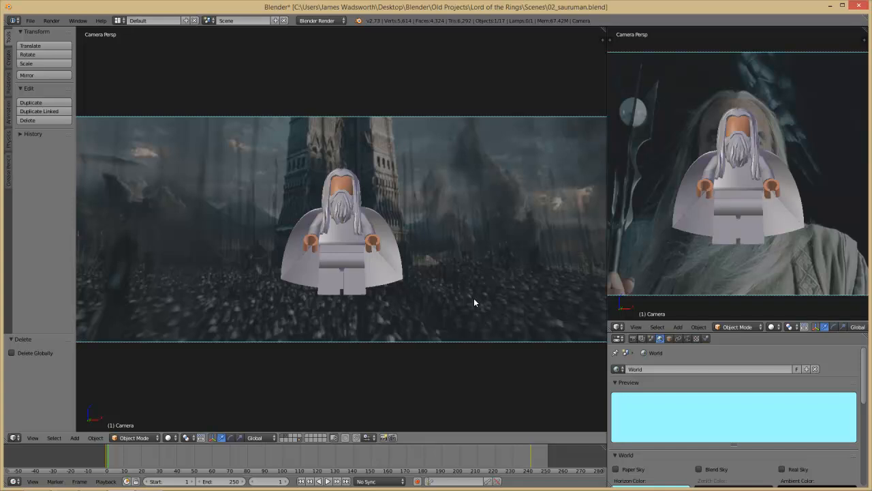
Save the scene file and open main.blend with only an empty layer shown.
key(ctrl+s)
click(474, 299)
key(ctrl+o)
double_click(152, 84)
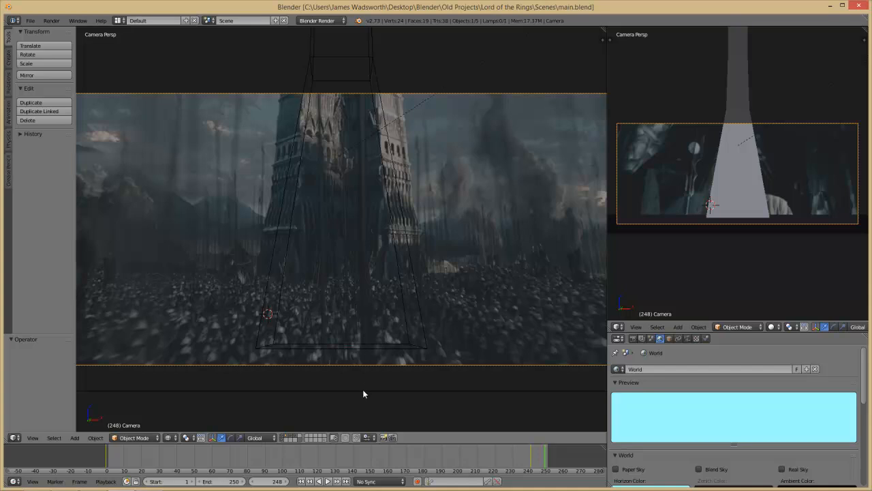
click(295, 435)
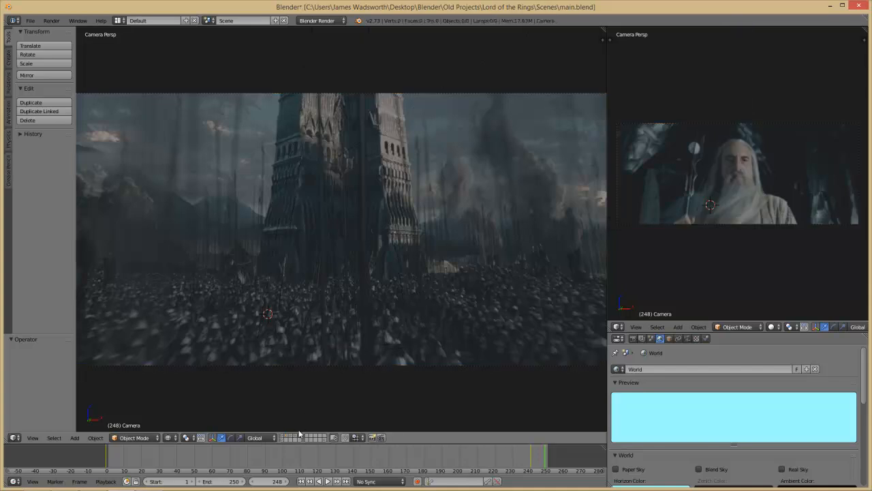
Start an append and browse to the Object list of saruman.blend in the Minifigs folder.
key(shift+F1)
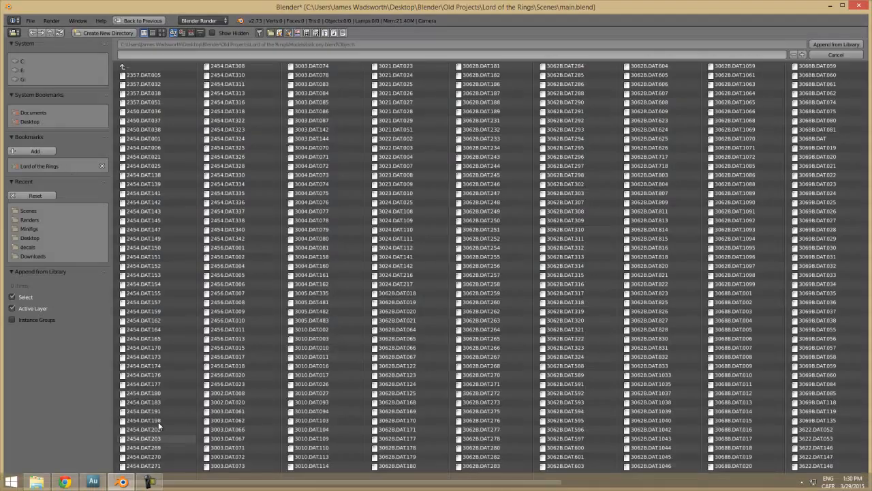
click(136, 67)
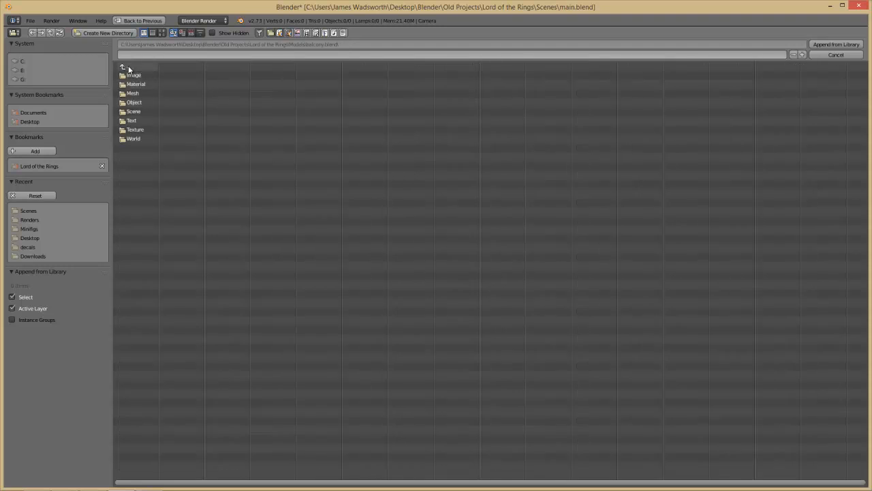
click(137, 66)
click(136, 66)
click(144, 83)
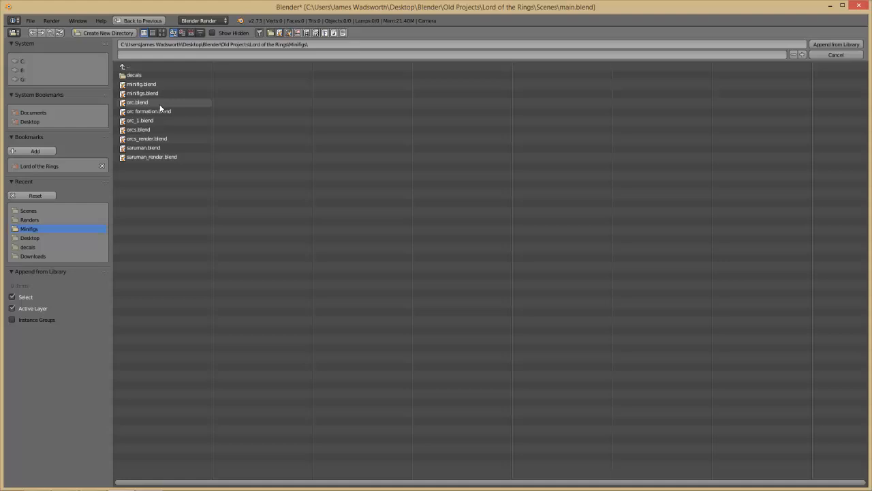
click(163, 147)
click(147, 139)
Try to append the objects of saruman.blend, leaving out Sun.
key(a)
right_click(136, 194)
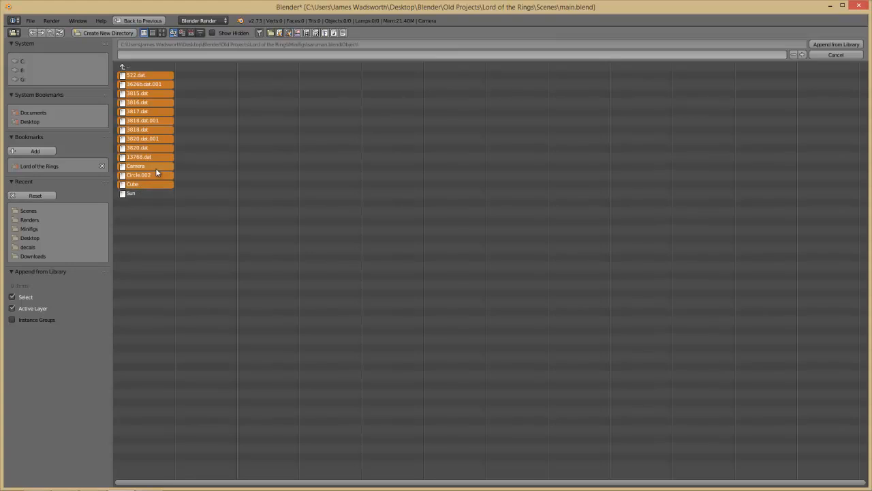
click(837, 45)
key(Home)
key(Delete)
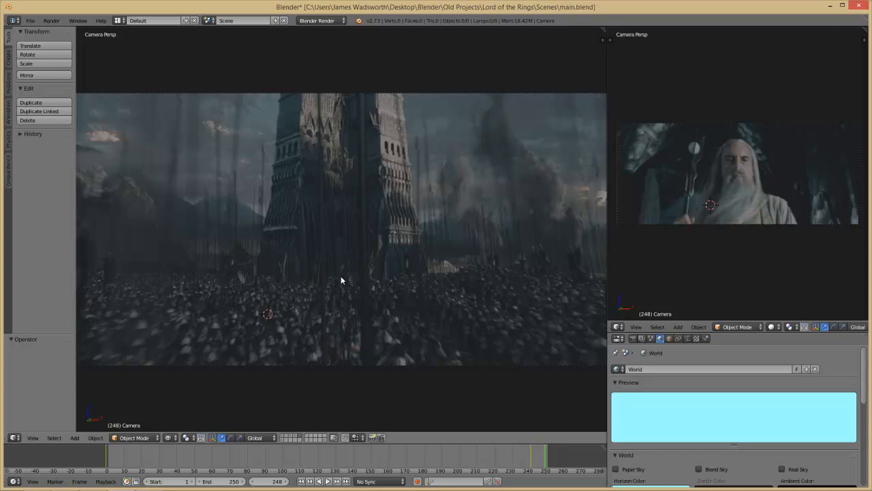
Link all objects from 02_sauruman.blend in the Scenes folder into the empty layer of main.blend.
click(30, 20)
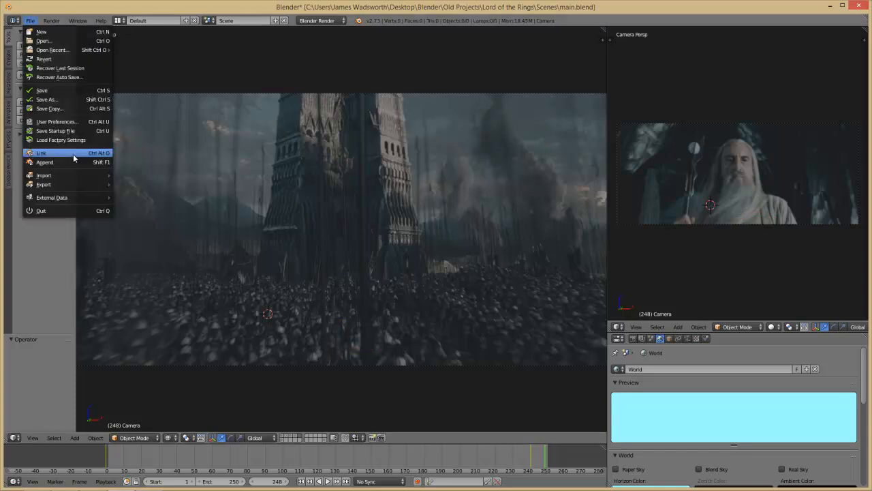
click(77, 163)
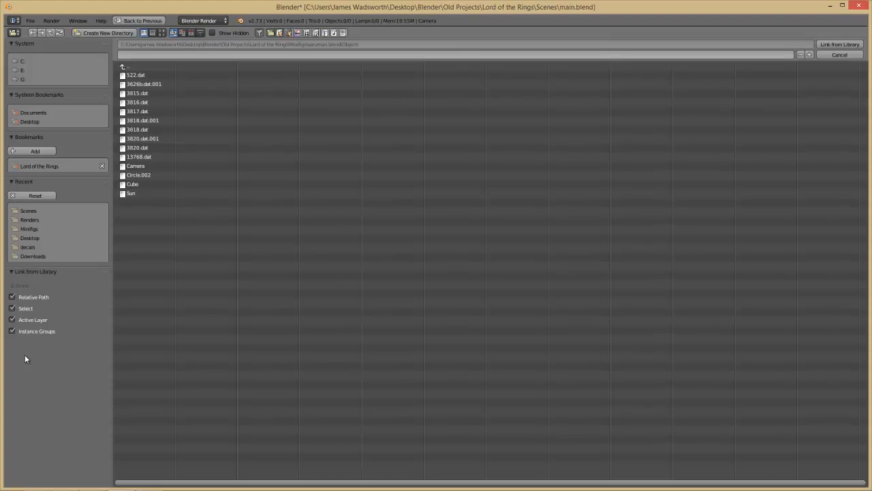
double_click(142, 66)
click(142, 66)
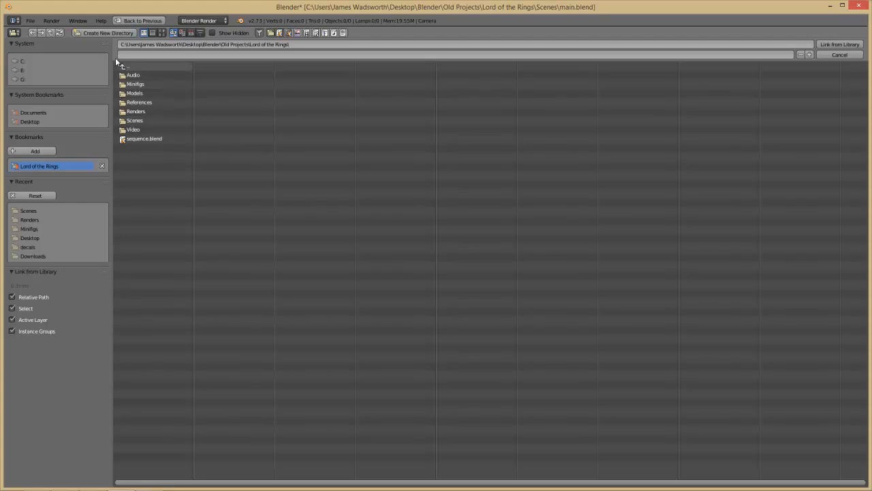
click(150, 120)
click(150, 84)
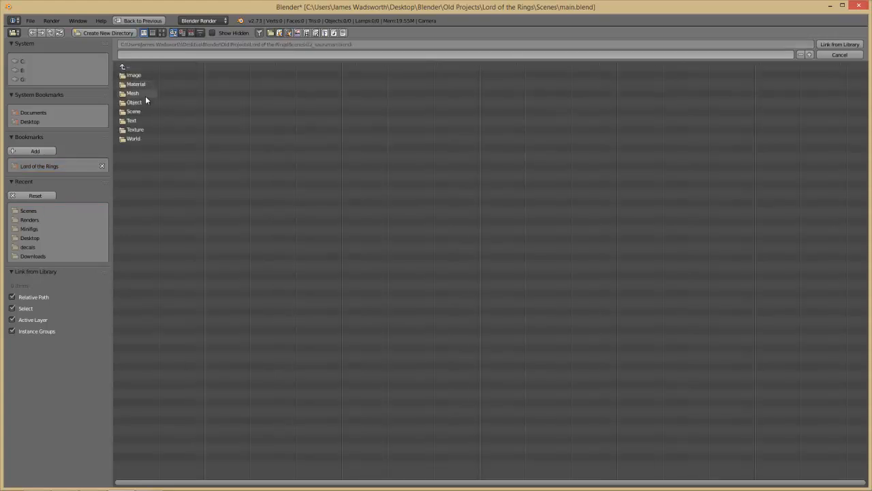
click(134, 102)
key(a)
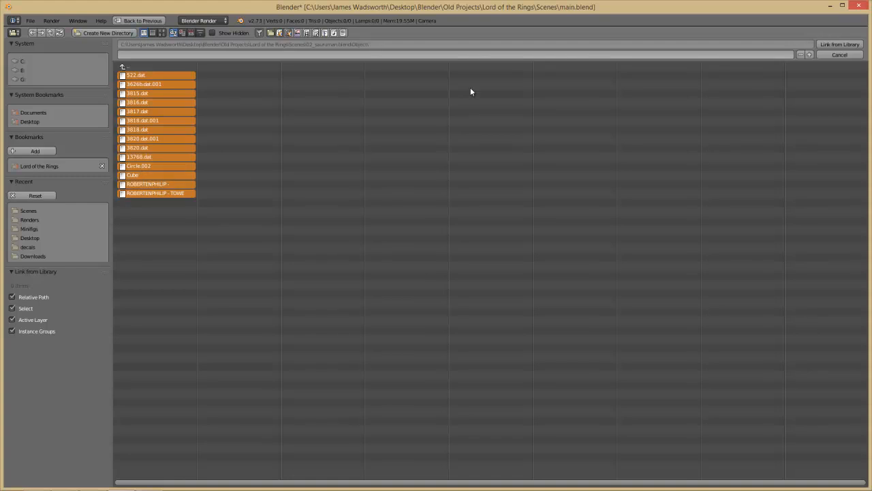
click(835, 45)
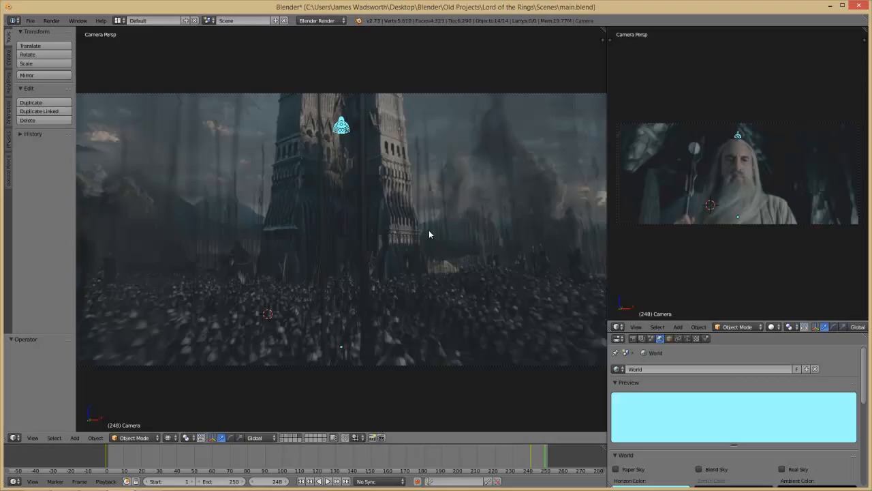
Return the timeline to frame 0 and fit the smaller viewport to the camera frame.
drag(225, 459, 100, 459)
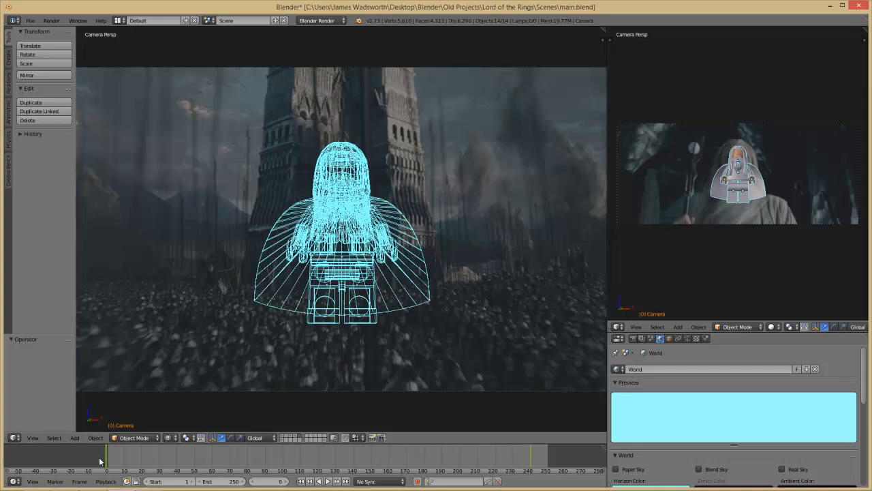
key(Home)
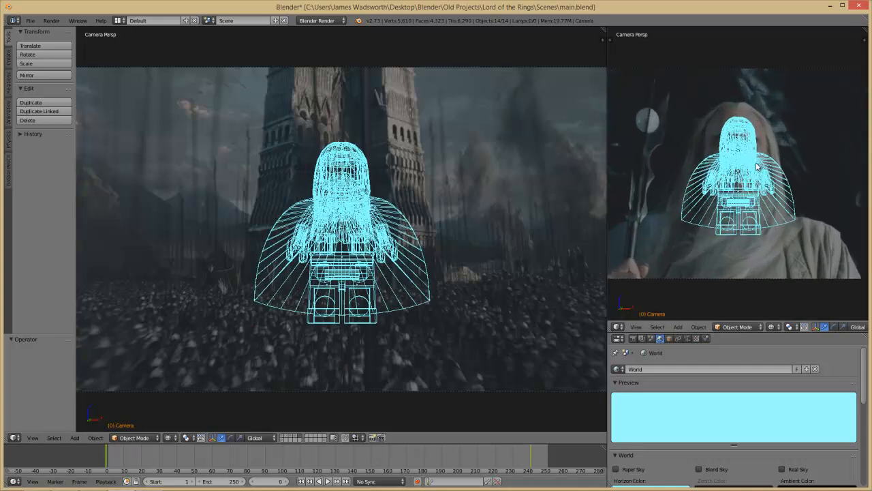
scroll(492, 226, down, 2)
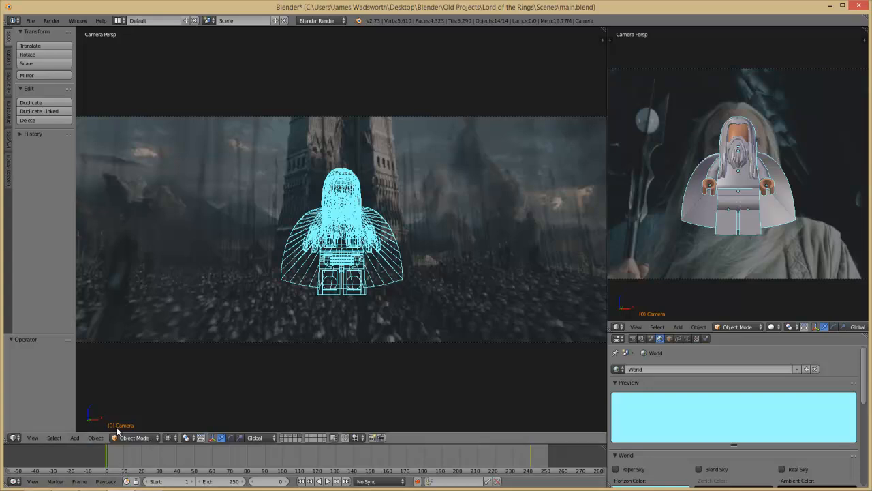
drag(114, 459, 96, 457)
scroll(358, 303, down, 1)
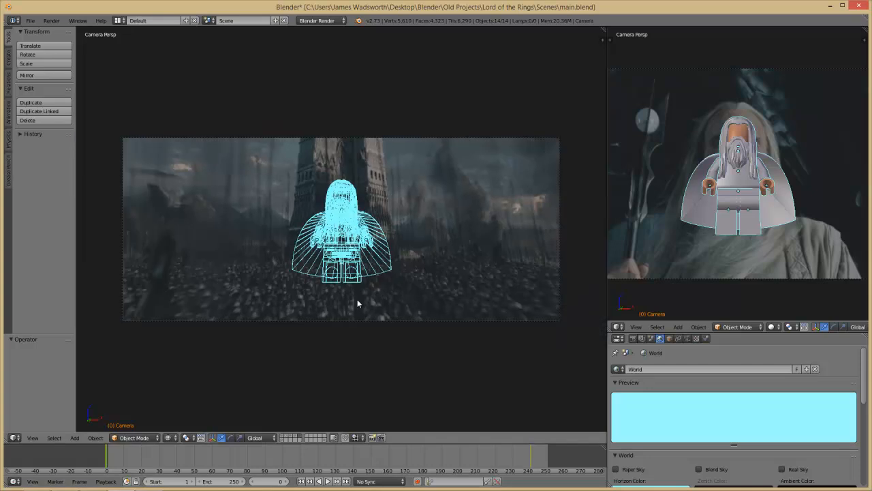
Show the camera's layer alongside the minifig and move the camera 22 units along the Y axis in top view.
key(KP_7)
scroll(436, 286, up, 3)
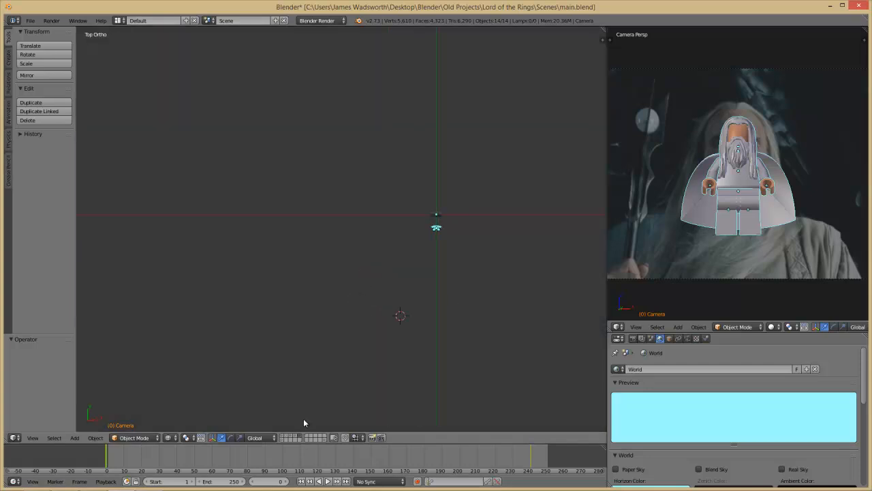
shift+click(286, 435)
right_click(432, 278)
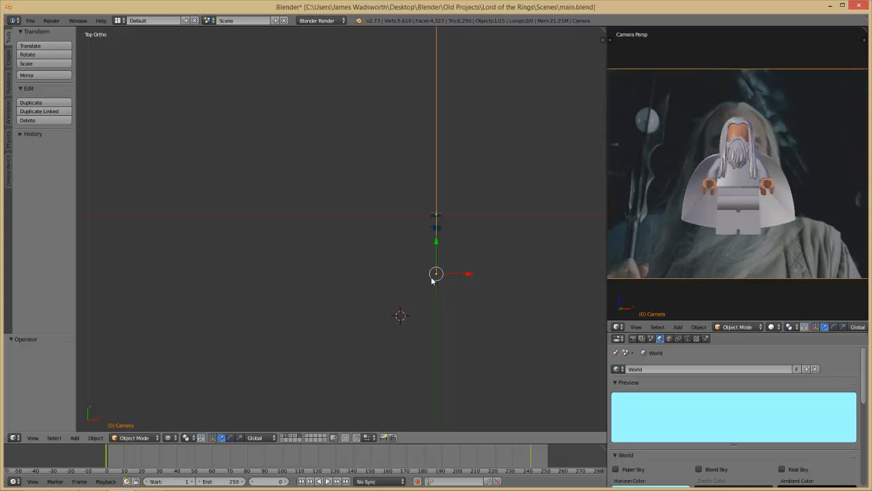
shift+middle_drag(472, 282, 354, 278)
scroll(399, 307, up, 5)
key(g)
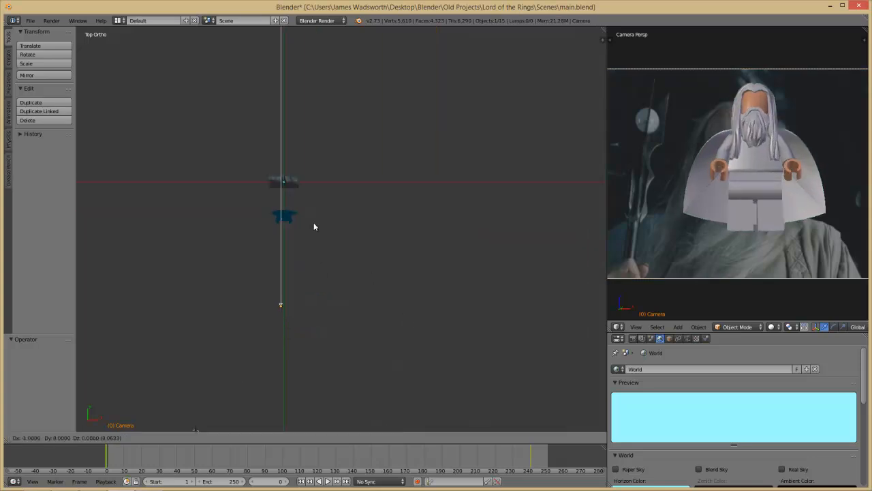
key(y)
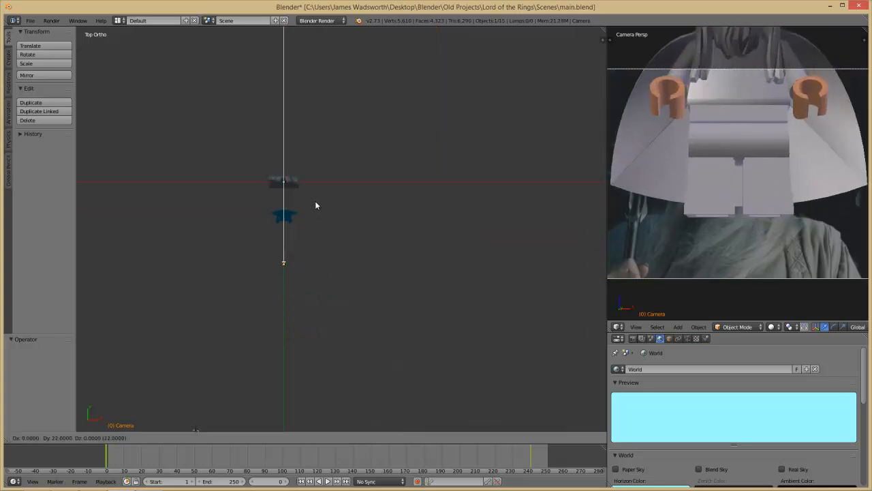
click(315, 204)
In the right side view, move the camera up 5 units and -1 along Y, and insert a LocRot keyframe at frame 0.
key(KP_3)
key(g)
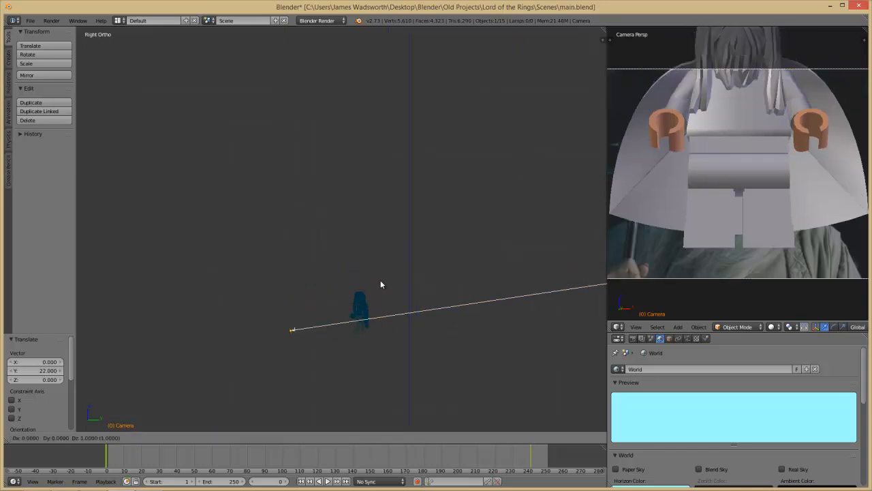
click(378, 264)
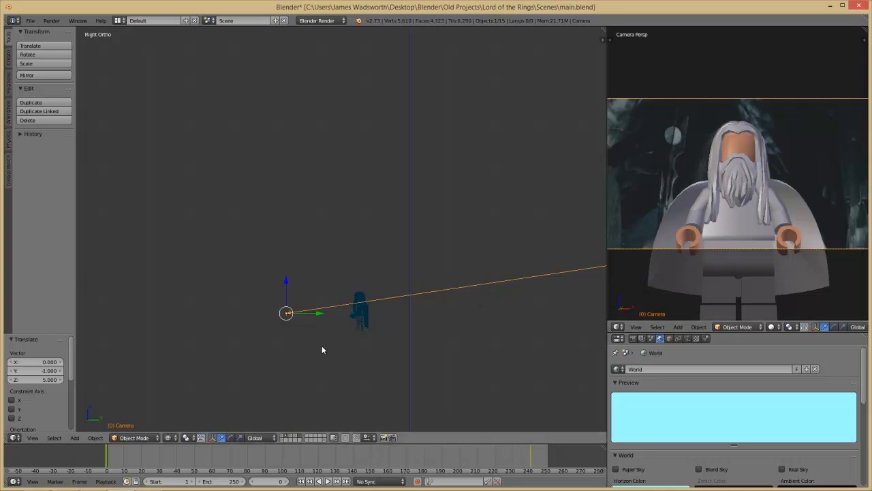
key(i)
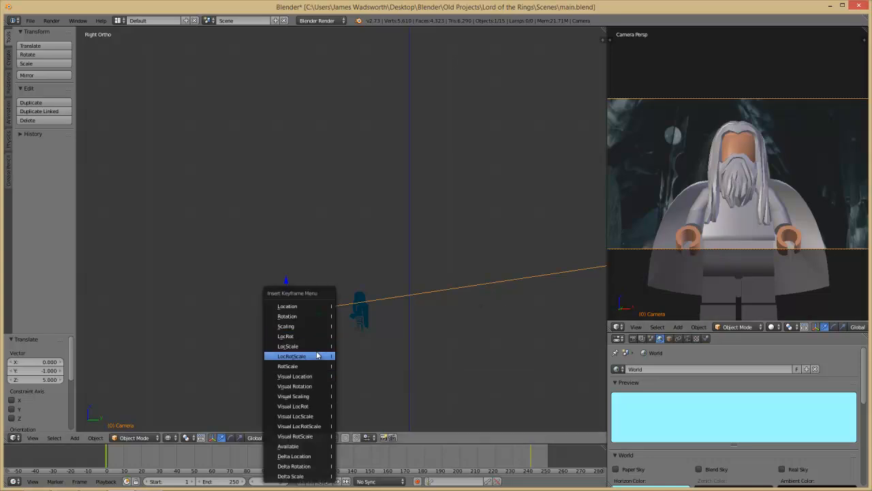
click(316, 336)
Select all parts of the linked Saruman minifig in the side view and delete them.
scroll(368, 378, up, 2)
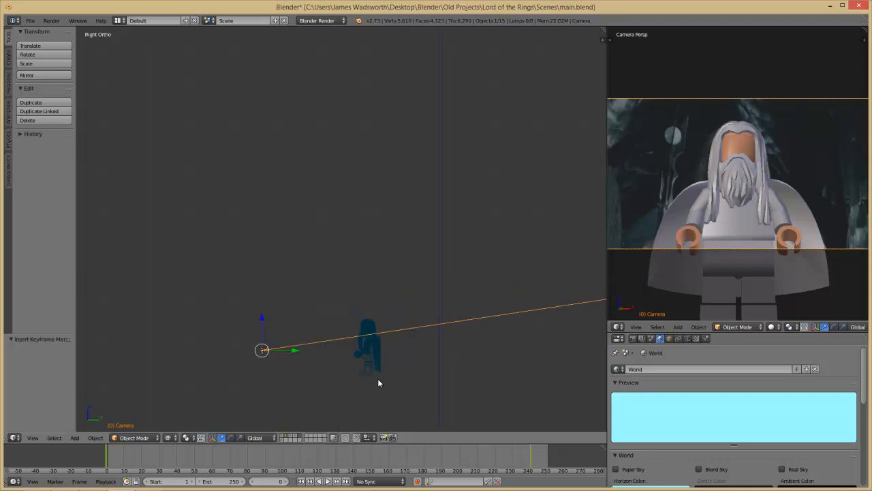
right_click(368, 376)
key(a)
key(b)
drag(343, 308, 402, 416)
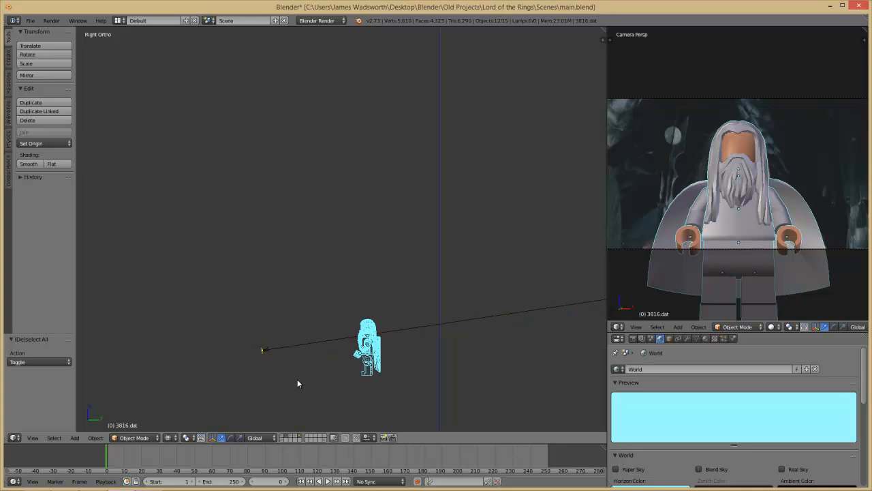
scroll(431, 326, down, 4)
scroll(430, 325, up, 4)
scroll(431, 326, down, 2)
key(x)
click(417, 322)
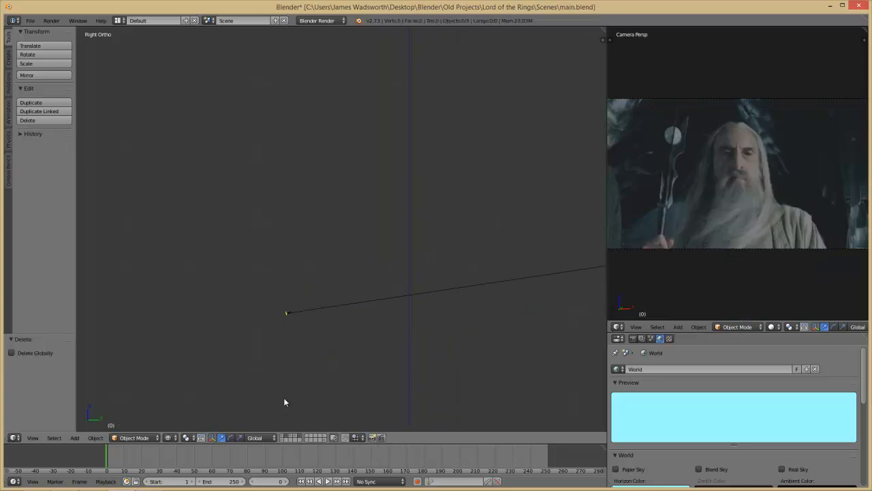
Show the layers with the tower, lamp and camera, and save over main.blend.
click(292, 438)
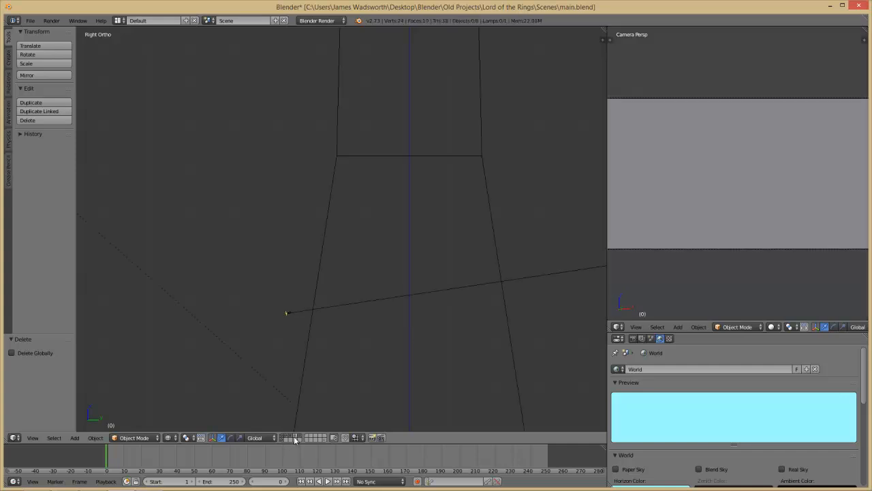
scroll(310, 354, down, 8)
scroll(356, 309, up, 4)
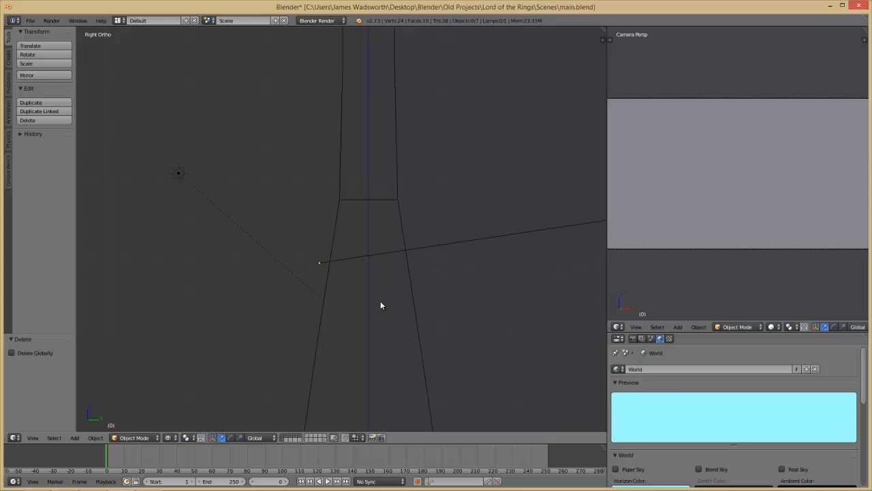
scroll(383, 300, down, 3)
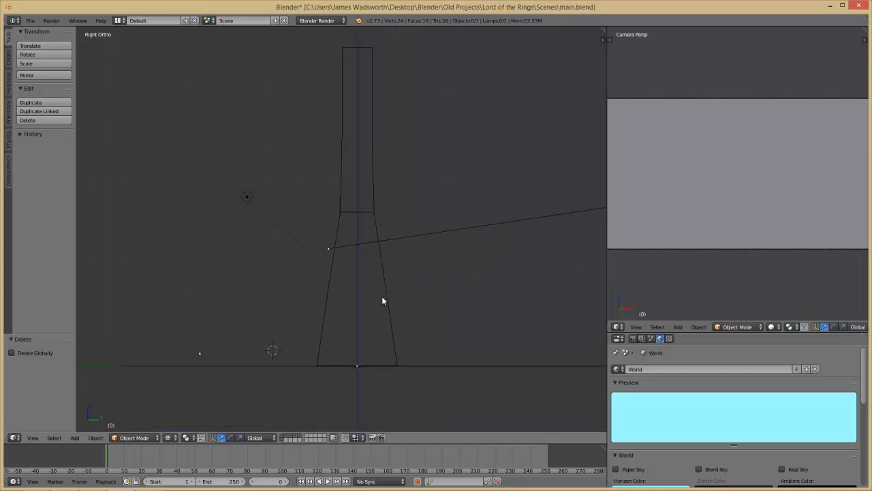
key(ctrl+s)
click(381, 260)
Open 02_sauruman.blend and check the minifig's framing through the camera at frame 0.
key(ctrl+o)
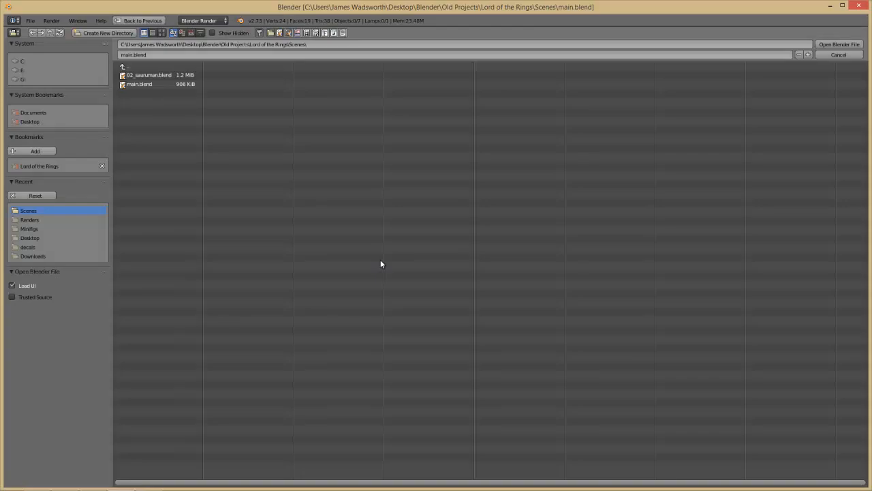
click(164, 75)
click(839, 45)
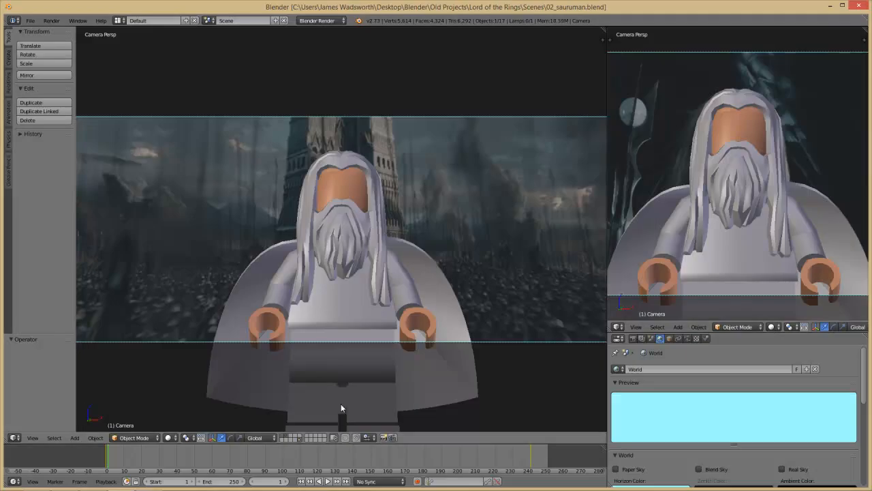
drag(341, 465, 97, 458)
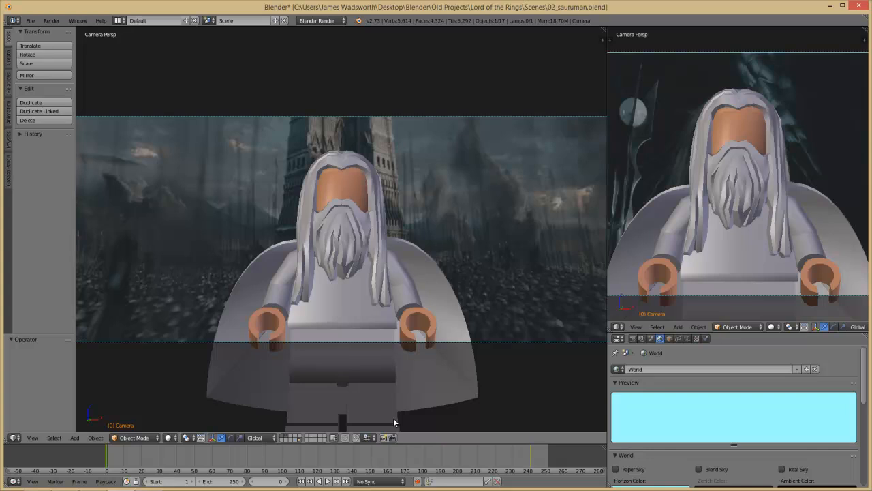
scroll(285, 241, down, 5)
scroll(342, 281, up, 4)
scroll(342, 282, down, 5)
scroll(346, 312, up, 4)
Reopen main.blend, select all its visible objects and save over the file.
key(ctrl+s)
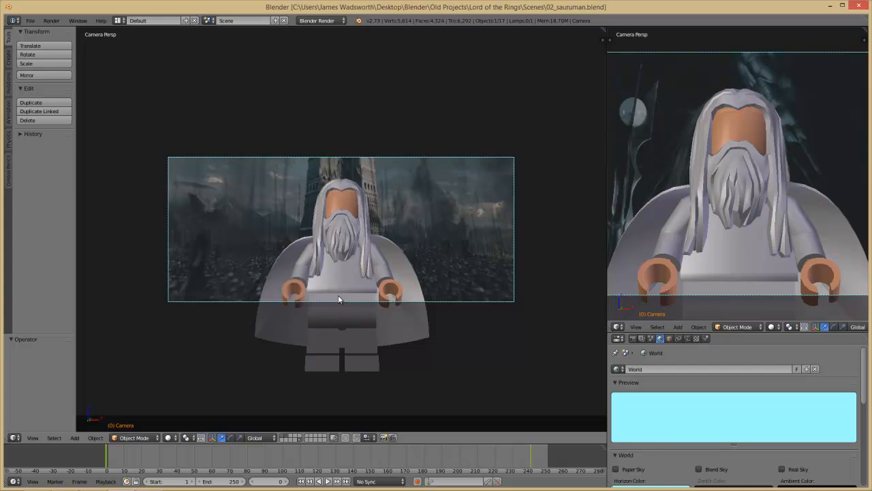
key(ctrl+o)
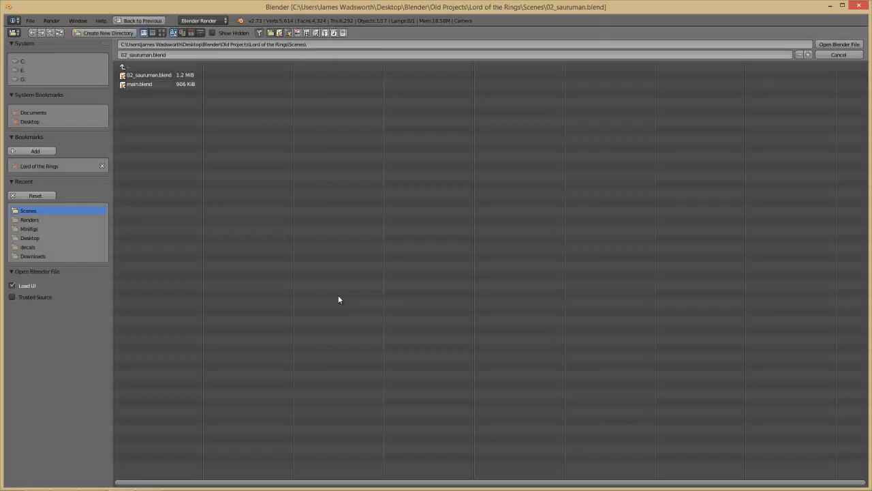
double_click(153, 85)
key(a)
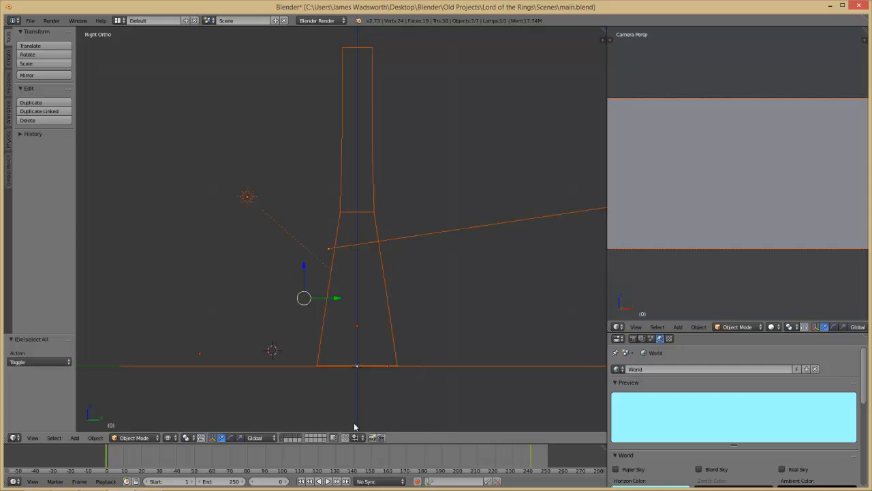
key(ctrl+s)
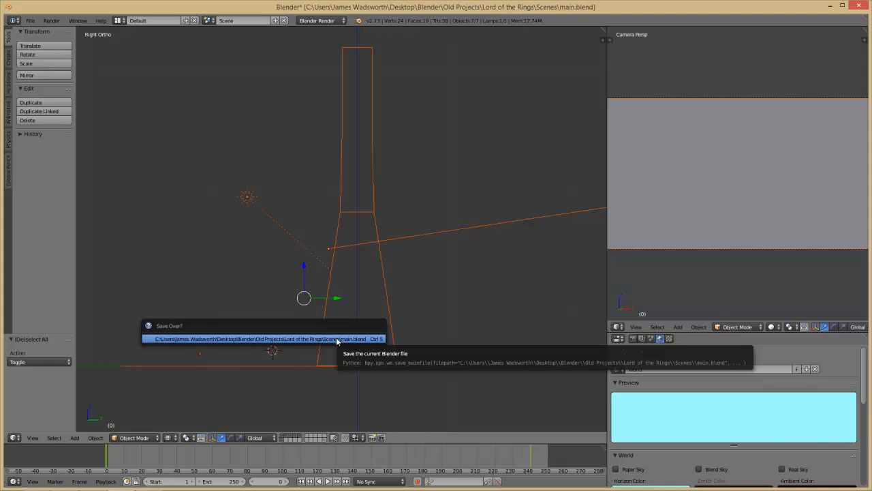
click(336, 340)
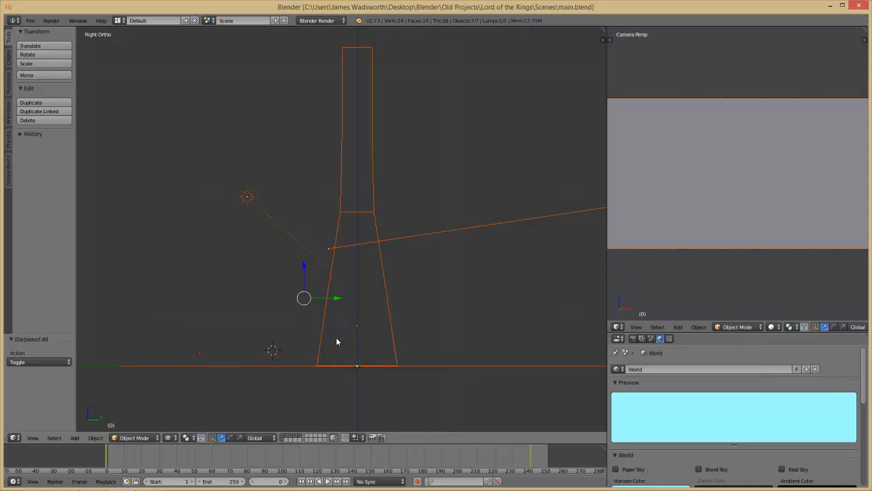
Save the file under the new name 02_orcs1.blend in the Scenes folder.
click(30, 20)
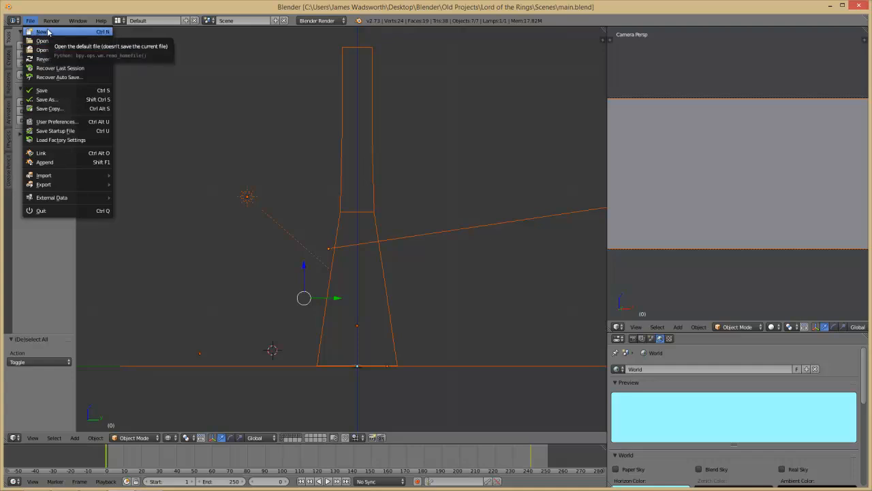
click(287, 268)
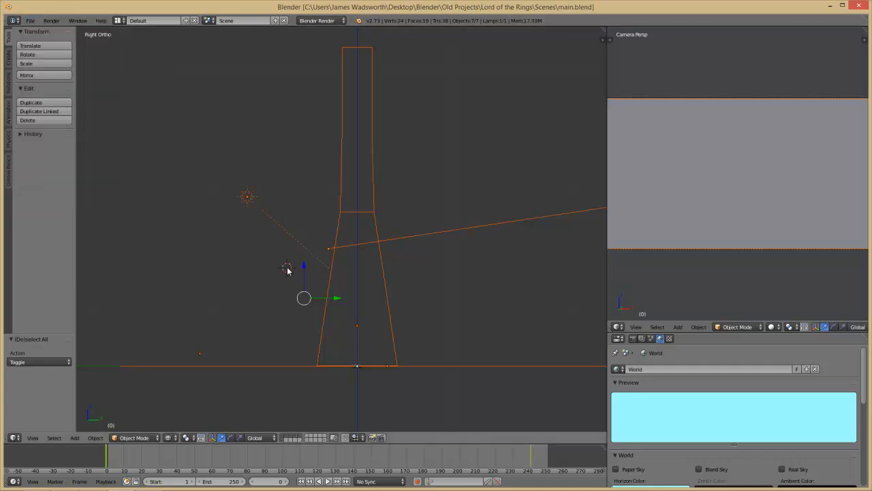
key(ctrl+shift+s)
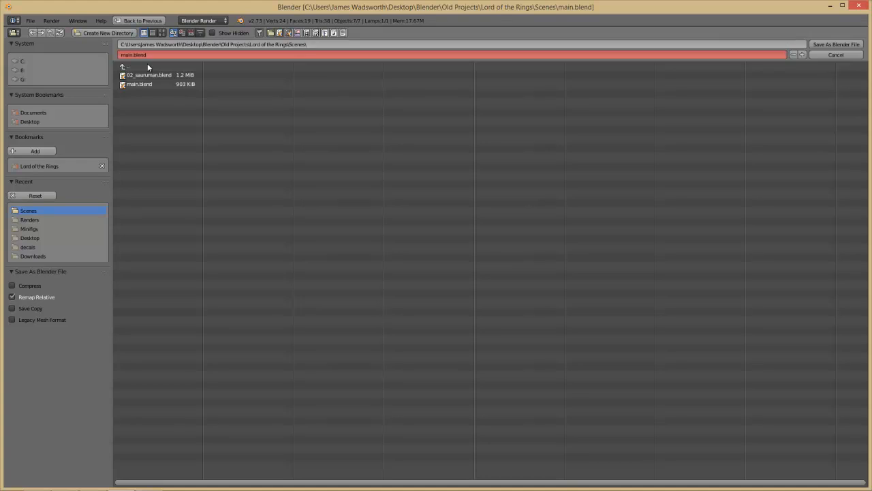
key(BackSpace)
text(02_orcs1)
click(830, 43)
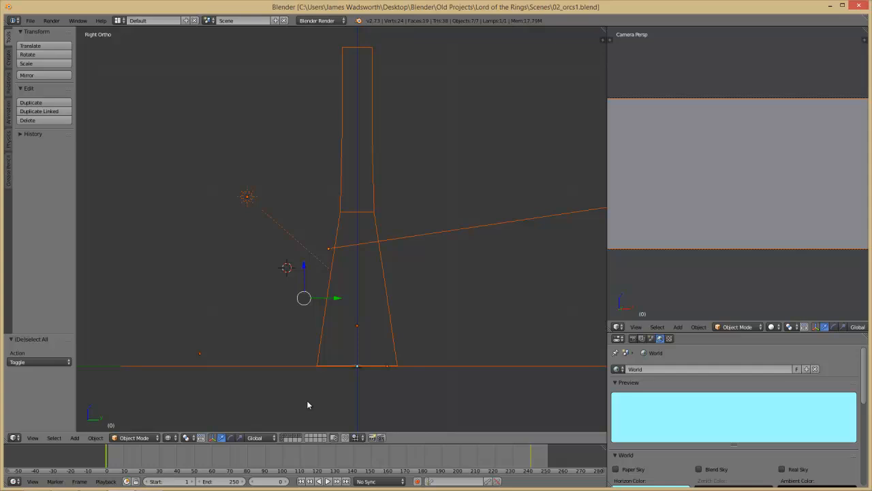
Delete all objects on every layer of the new file and save over 02_orcs1.blend.
shift+click(323, 440)
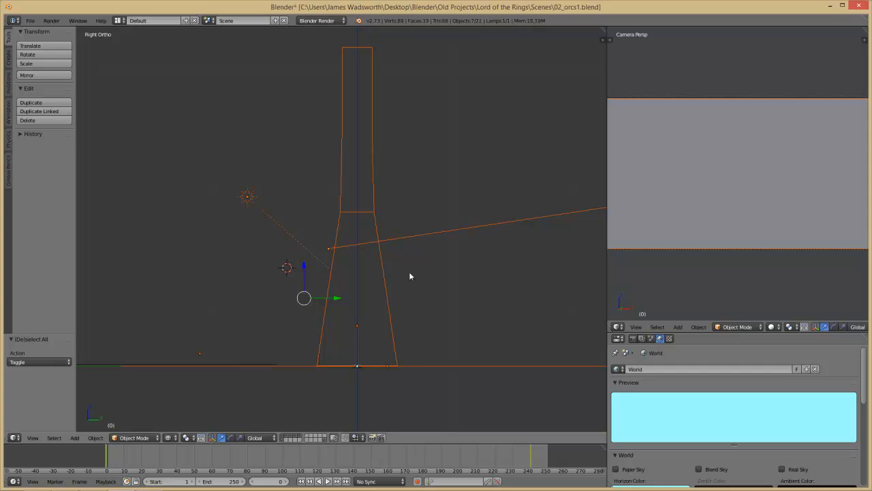
key(x)
click(233, 358)
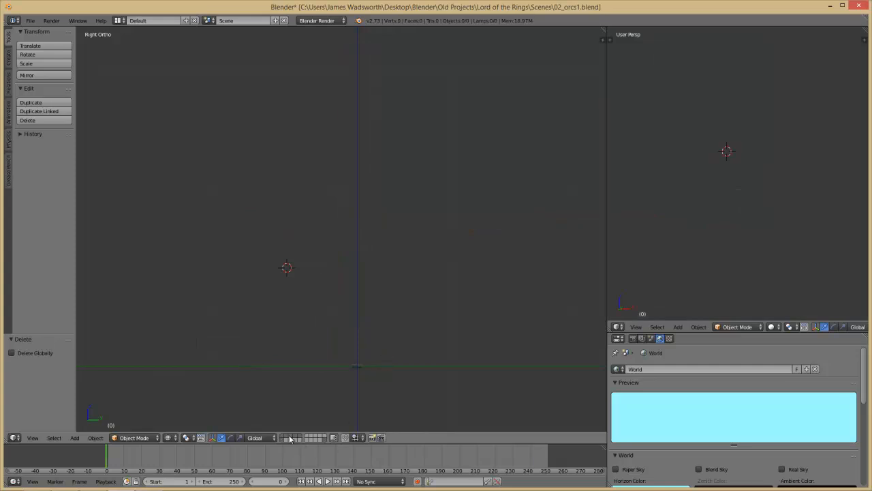
key(ctrl+s)
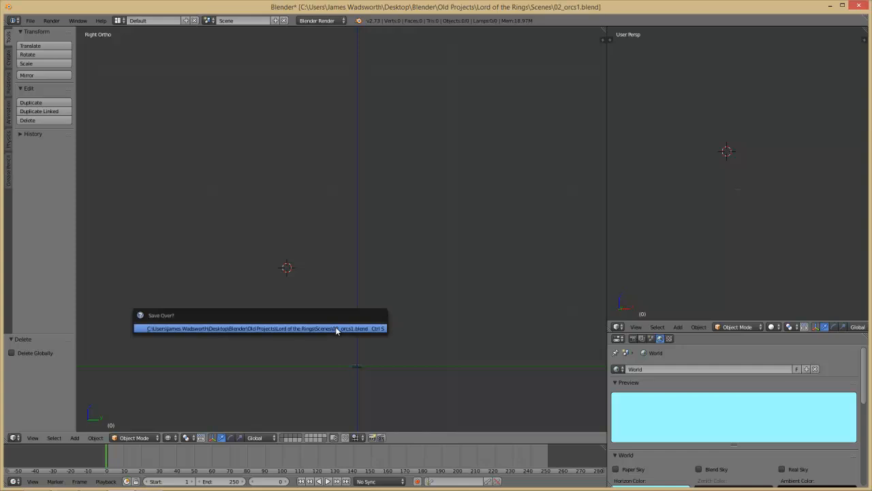
click(335, 327)
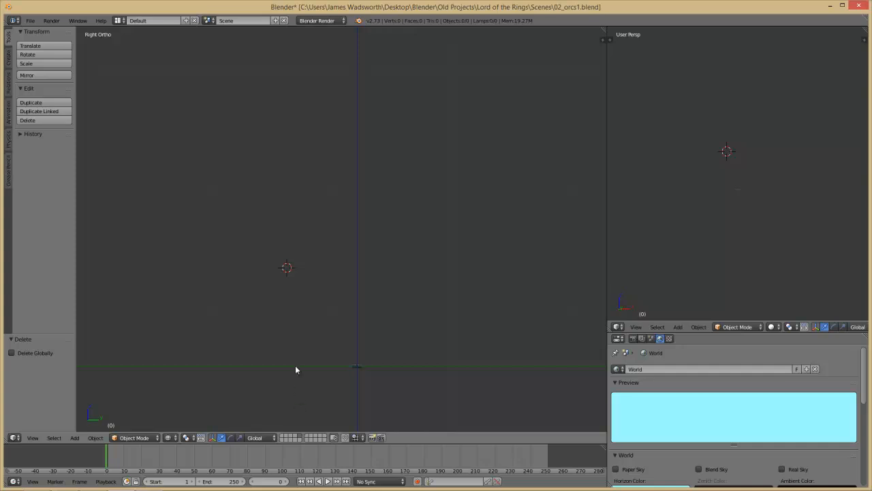
Link all objects from main.blend in the Scenes folder into the current file.
click(30, 20)
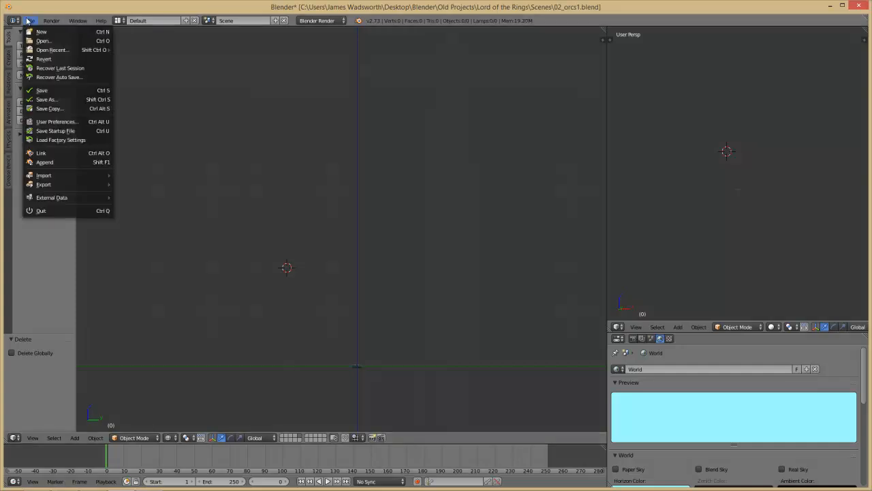
click(70, 155)
click(142, 66)
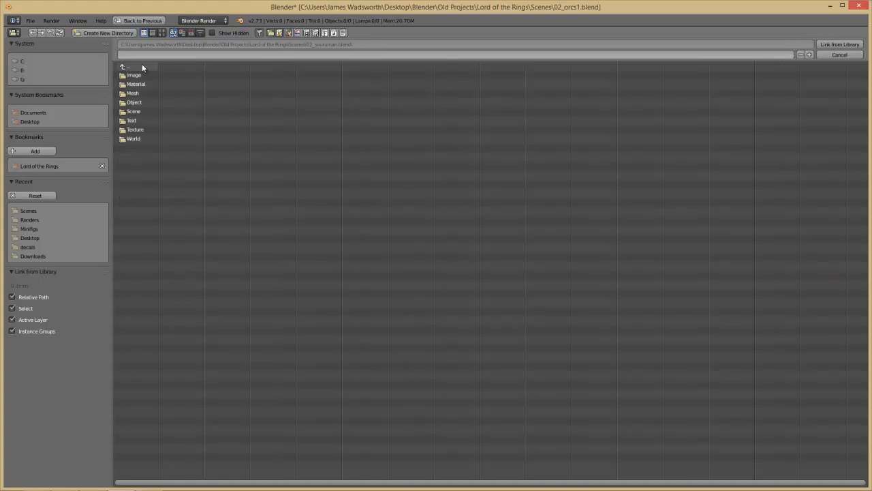
click(142, 66)
click(142, 66)
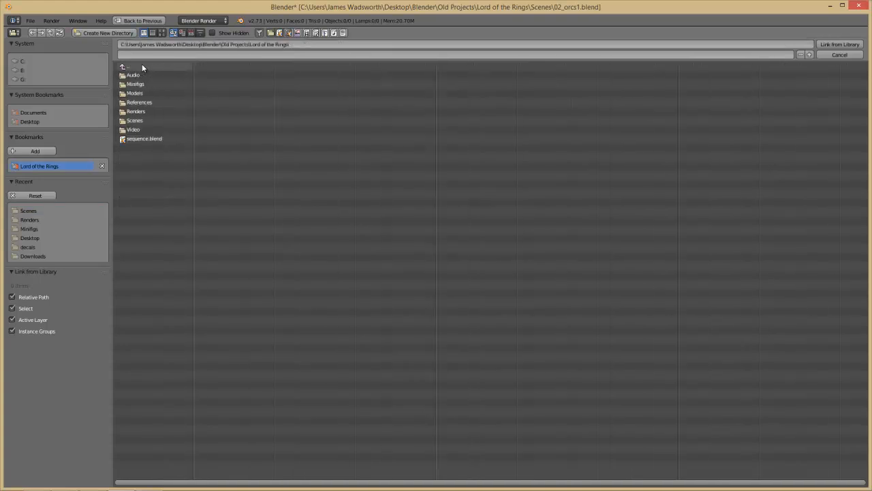
click(154, 122)
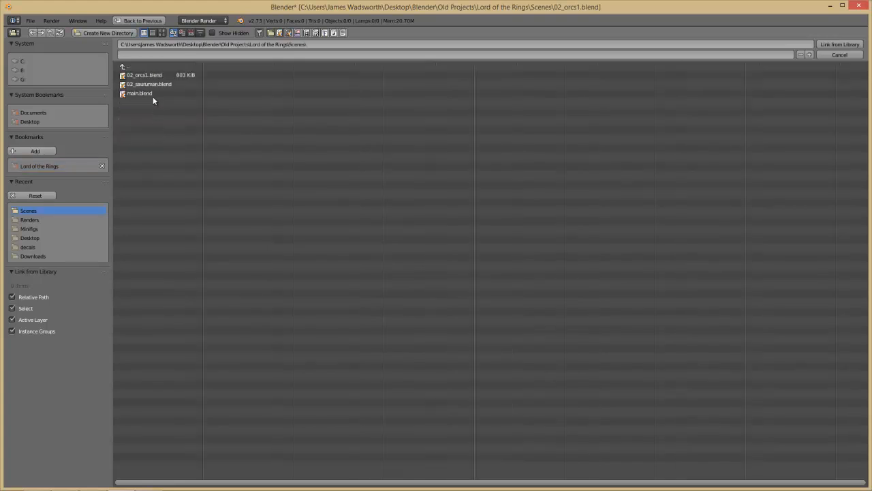
click(153, 95)
click(153, 130)
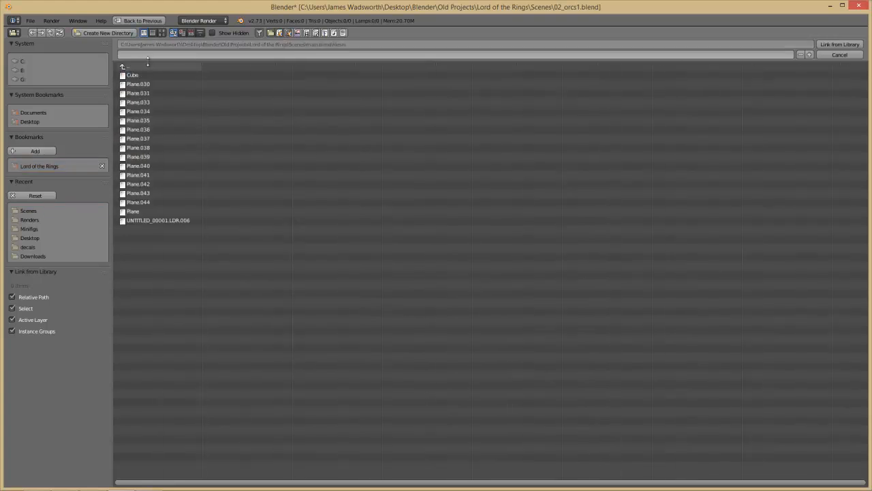
click(145, 67)
click(152, 130)
key(a)
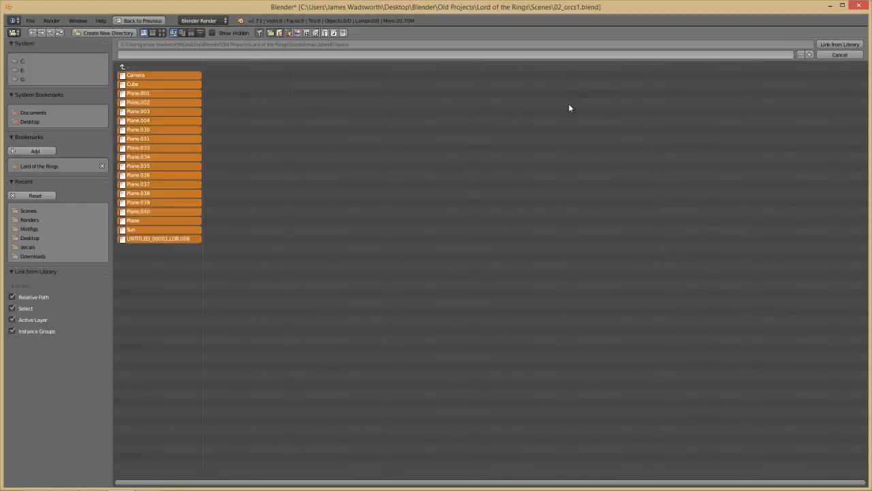
click(839, 45)
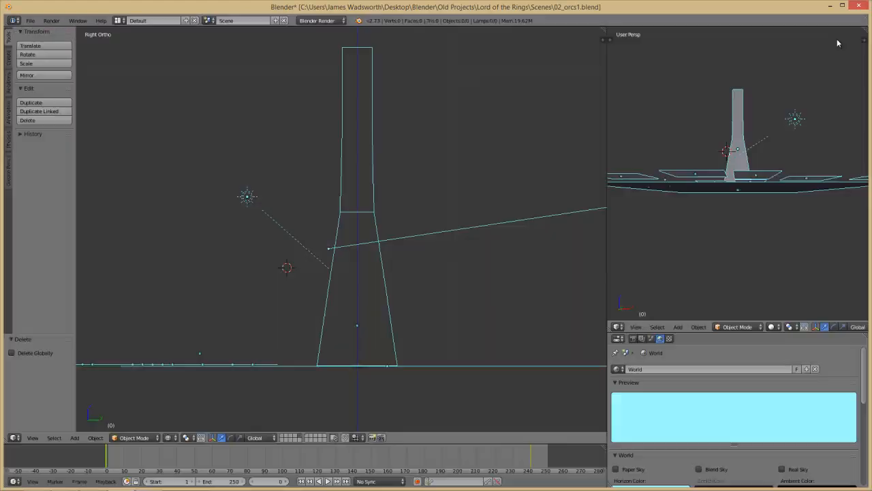
Delete the 15 linked objects scattered in front of the tower, keeping the tower, ground, camera and sun, and save the file.
key(KP_7)
scroll(319, 379, down, 4)
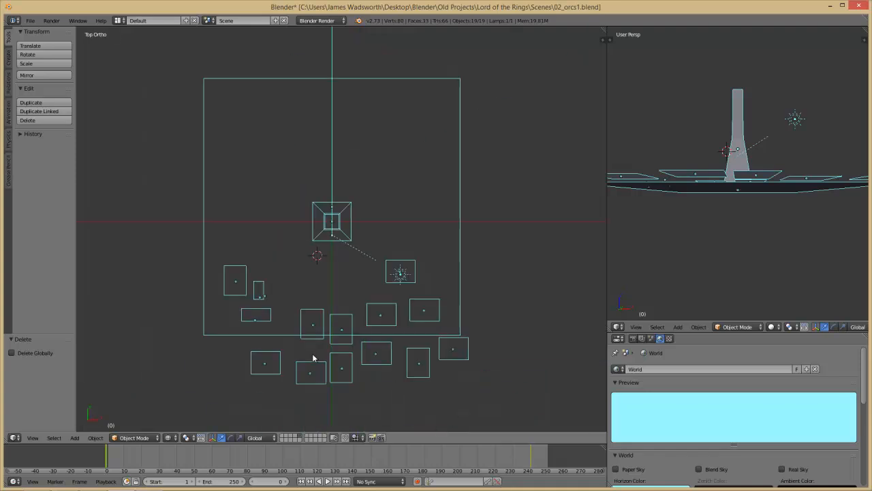
scroll(325, 251, up, 2)
middle_drag(325, 248, 415, 177)
key(b)
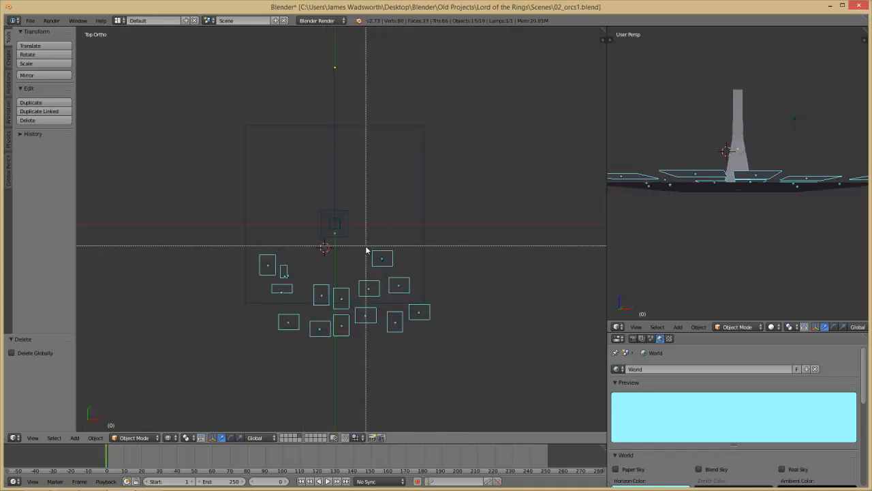
key(Escape)
scroll(346, 319, up, 1)
key(b)
key(Escape)
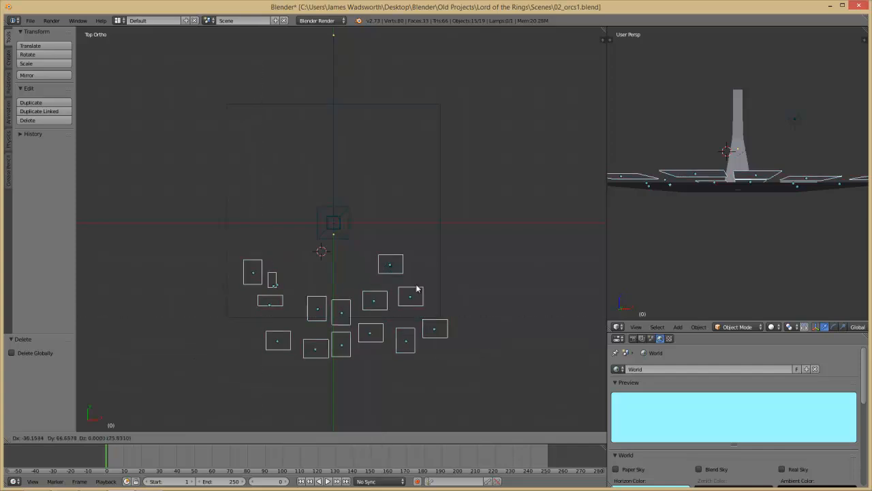
key(x)
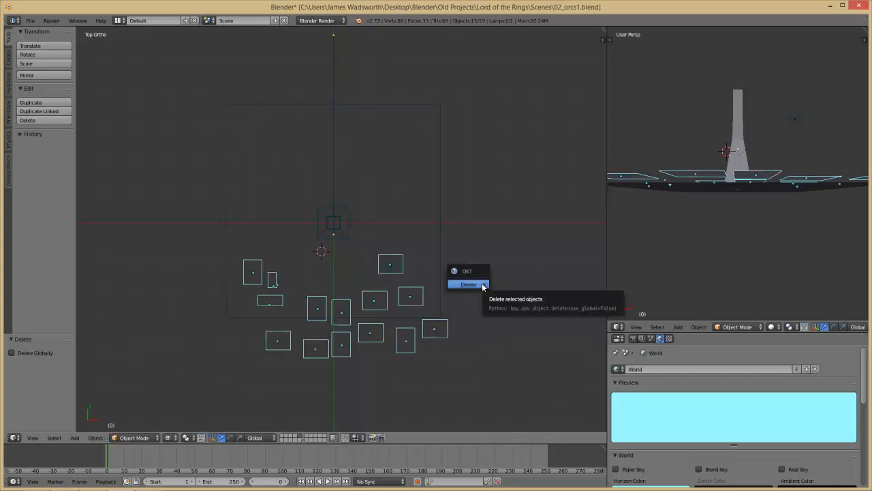
click(482, 287)
scroll(348, 332, up, 3)
key(ctrl+s)
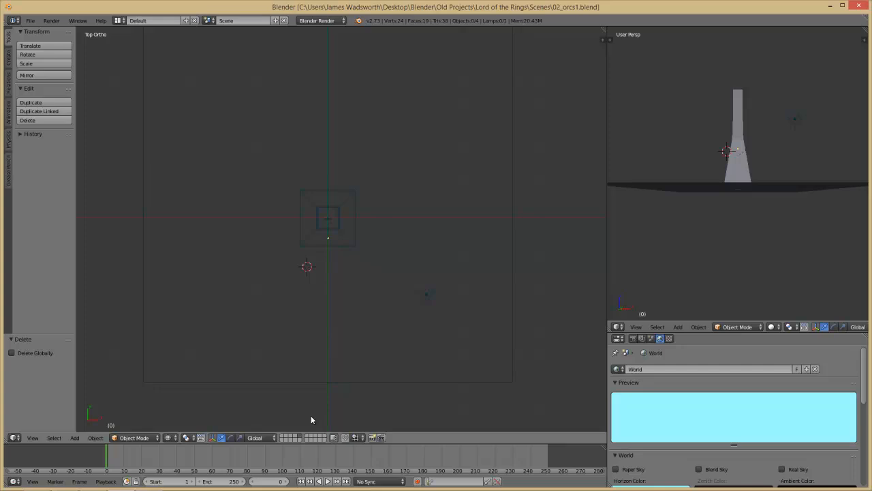
Append all objects except the Camera from orc.blend in the Minifigs folder.
click(29, 21)
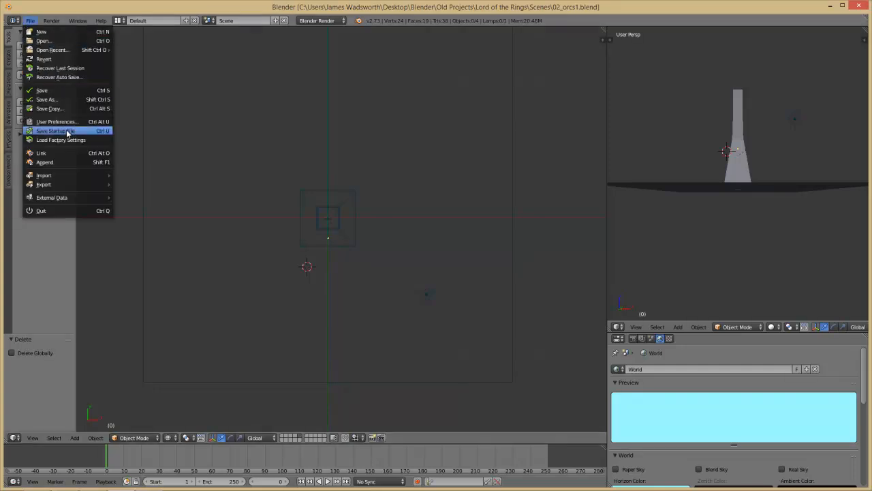
click(62, 162)
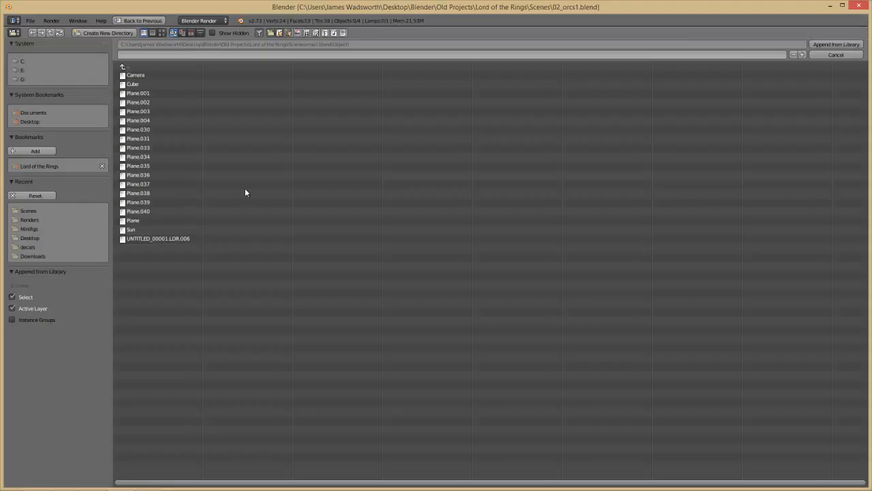
click(131, 66)
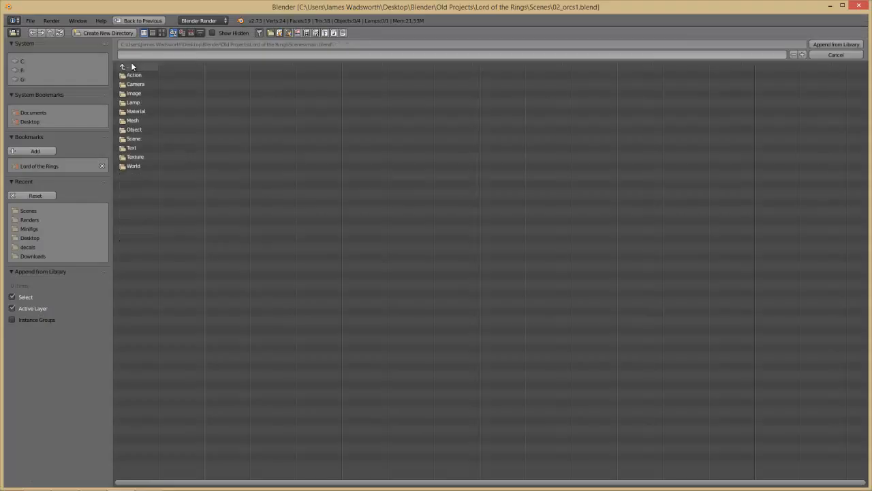
click(134, 67)
click(134, 69)
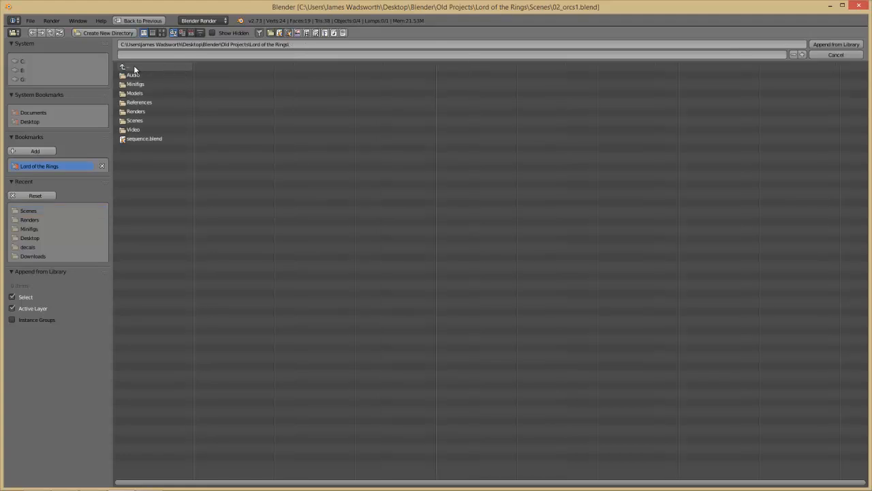
click(146, 83)
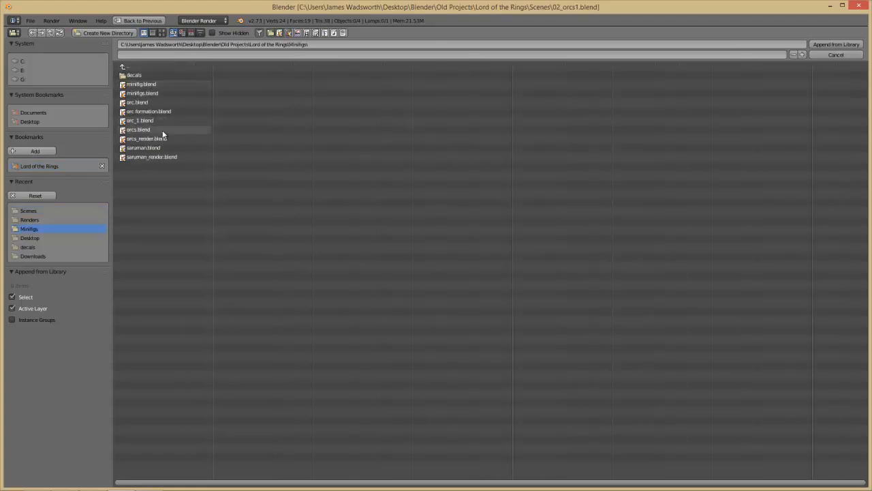
click(153, 102)
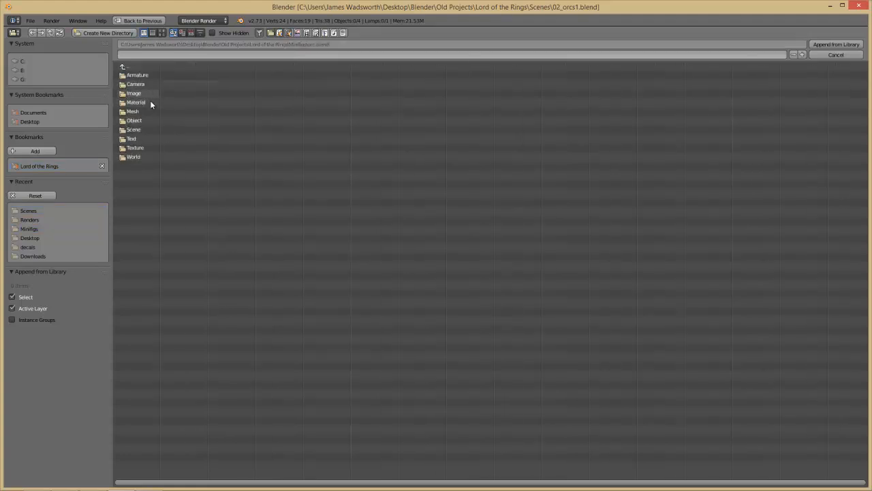
click(137, 121)
key(a)
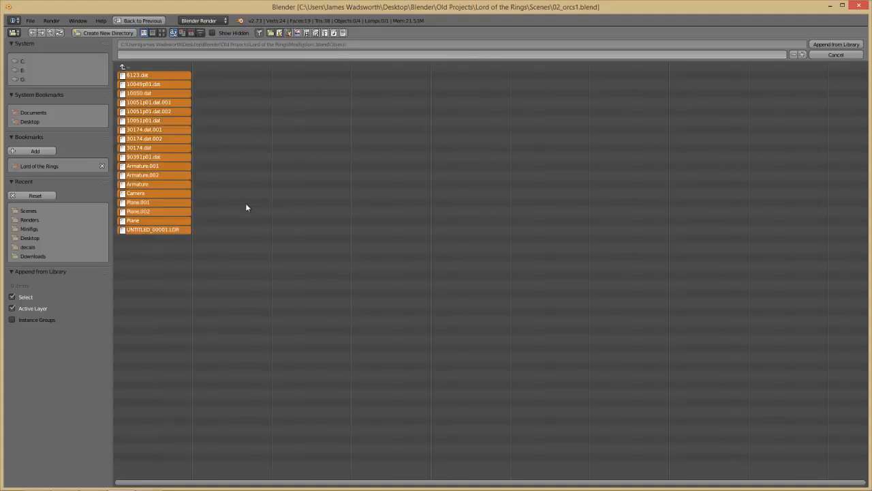
shift+click(150, 193)
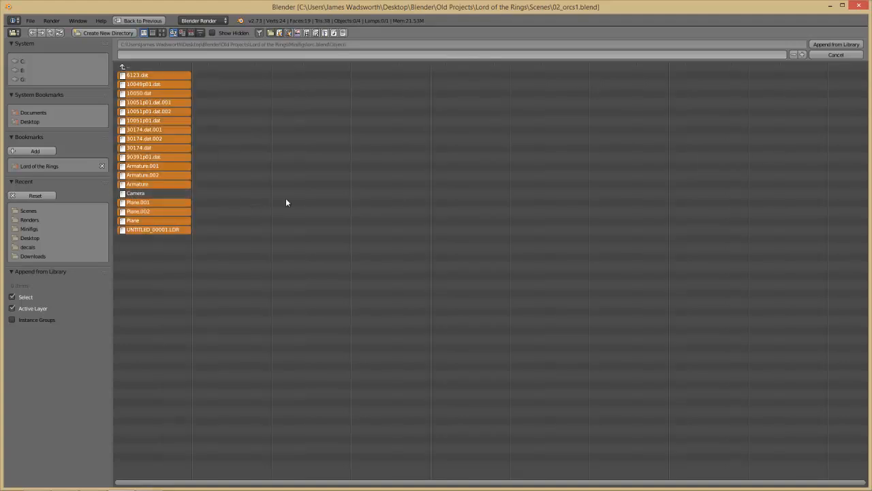
click(830, 45)
Move the appended orcs in side view about 80 units out in front of the tower and raise them above the ground.
key(KP_3)
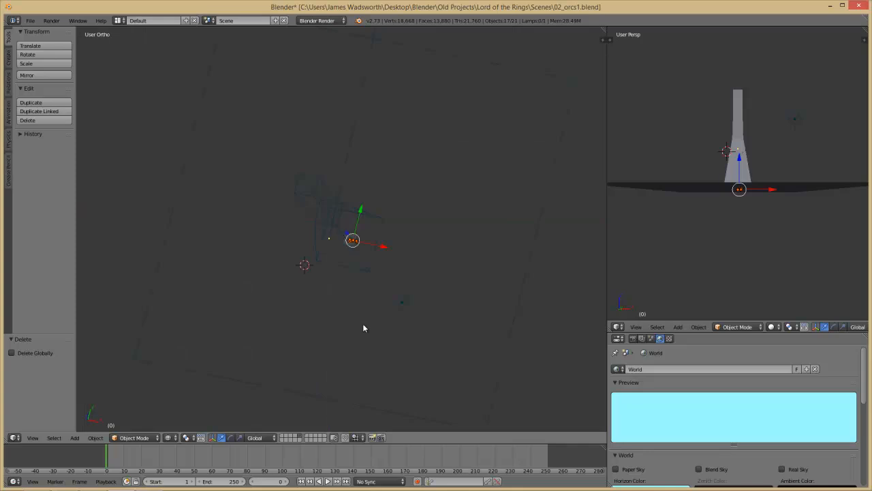
scroll(374, 343, up, 4)
key(g)
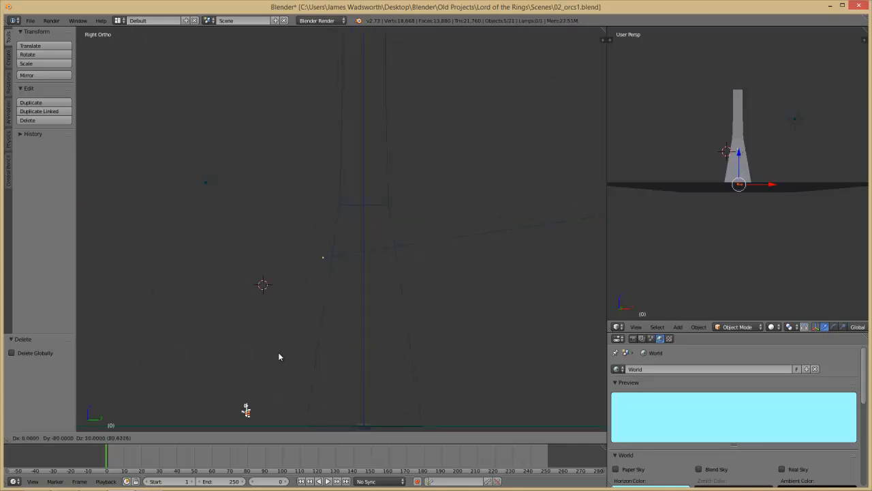
click(281, 360)
key(g)
click(281, 354)
scroll(339, 292, up, 11)
shift+middle_drag(248, 396, 264, 278)
Switch to solid shading and delete the spear 90391p01.dat held by the end orc.
key(z)
right_click(266, 269)
key(x)
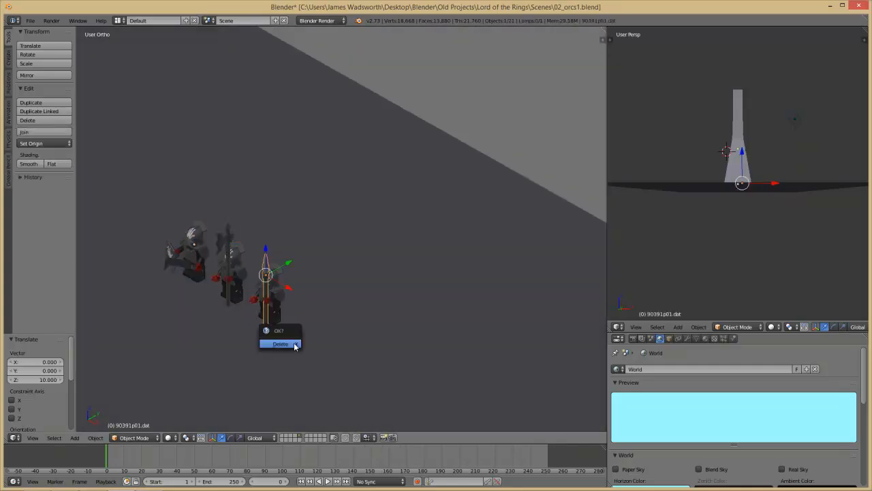
click(294, 345)
Raise the middle orc's halberd 6123.dat by 1.333 along Z and save over the file.
mouse_move(196, 274)
middle_down()
mouse_move(232, 281)
mouse_move(220, 307)
mouse_move(183, 302)
mouse_move(337, 335)
mouse_move(316, 308)
mouse_move(323, 378)
mouse_move(323, 300)
mouse_move(327, 325)
mouse_move(268, 310)
middle_up()
right_click(278, 272)
drag(276, 255, 276, 232)
middle_drag(275, 233, 84, 357)
middle_drag(24, 271, 293, 264)
key(ctrl+s)
click(295, 274)
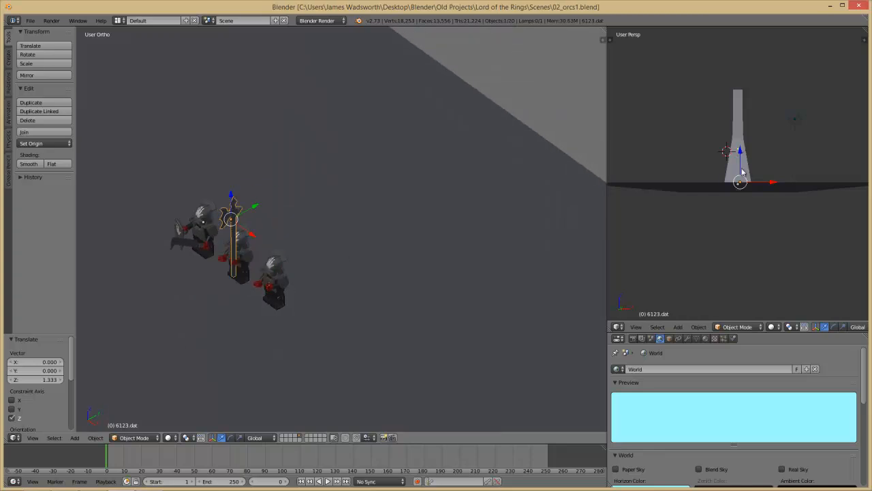
Append all objects from 02_sauruman.blend in the Scenes folder into the scene.
middle_drag(292, 295, 309, 303)
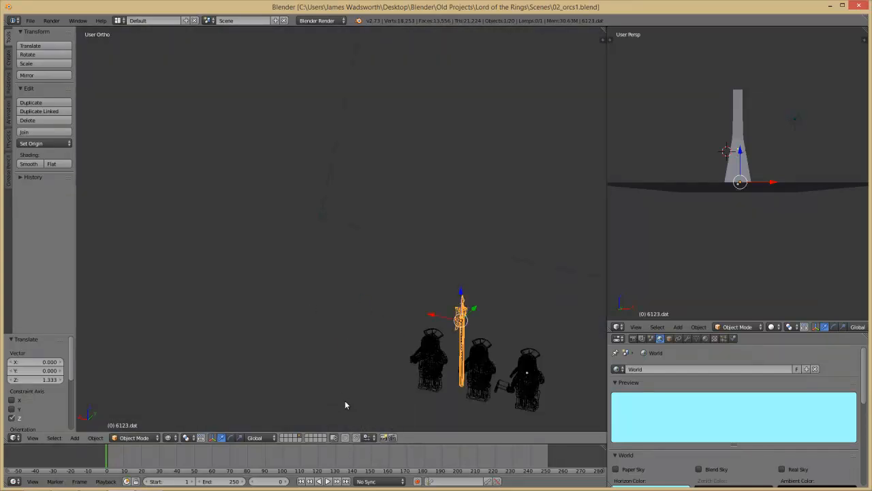
key(KP_3)
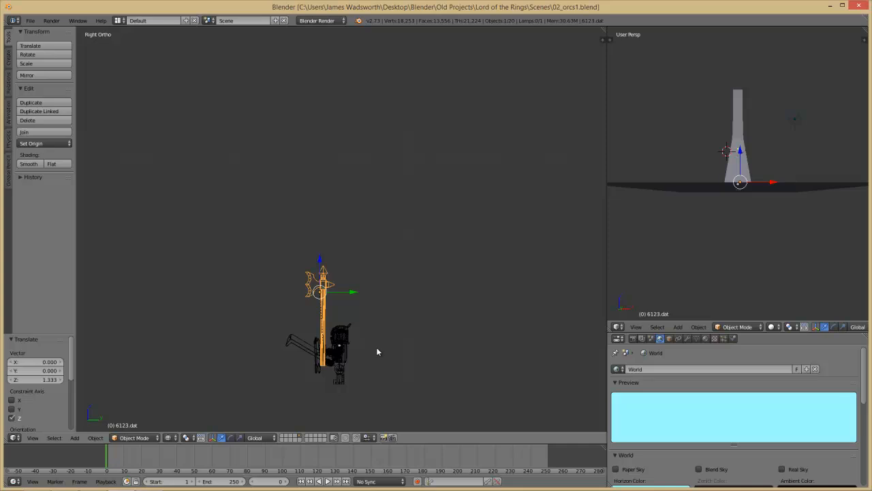
scroll(377, 341, down, 4)
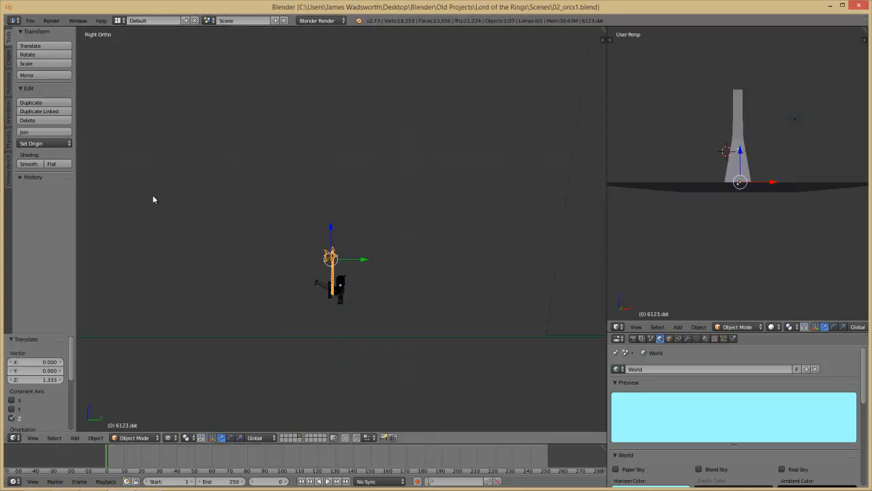
key(shift+F1)
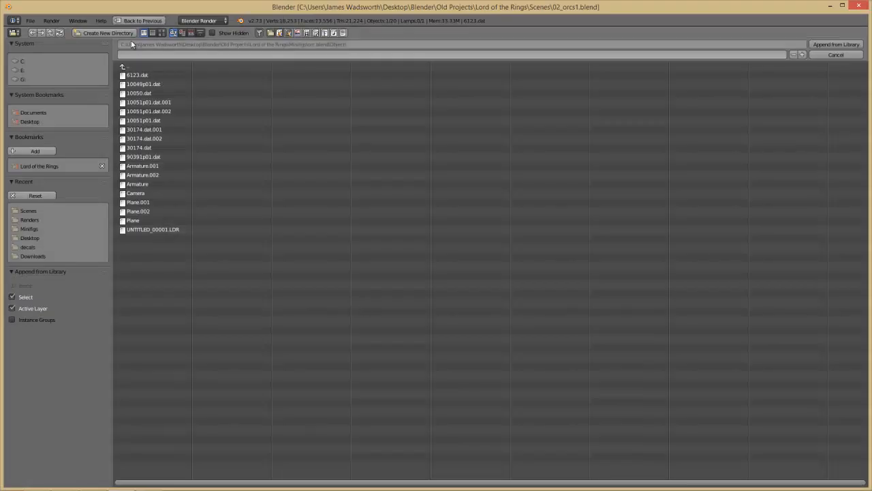
click(133, 64)
click(136, 65)
click(136, 64)
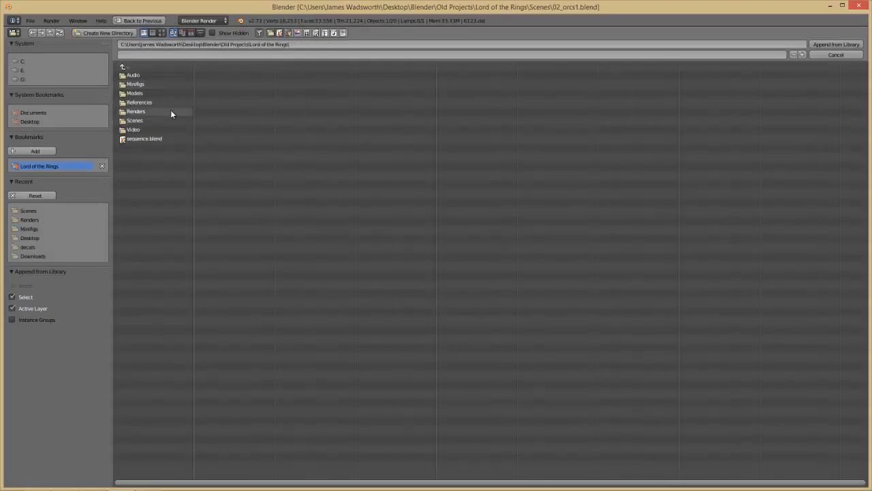
click(135, 64)
click(151, 139)
click(151, 121)
click(149, 93)
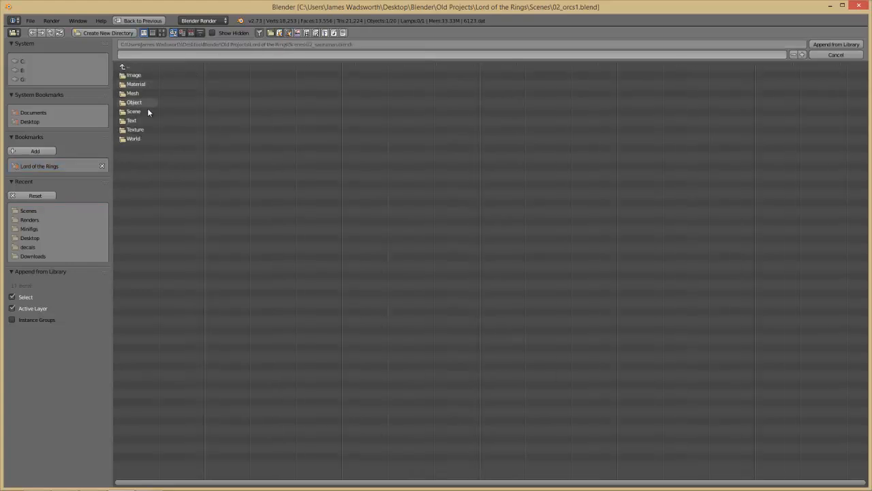
click(142, 102)
key(a)
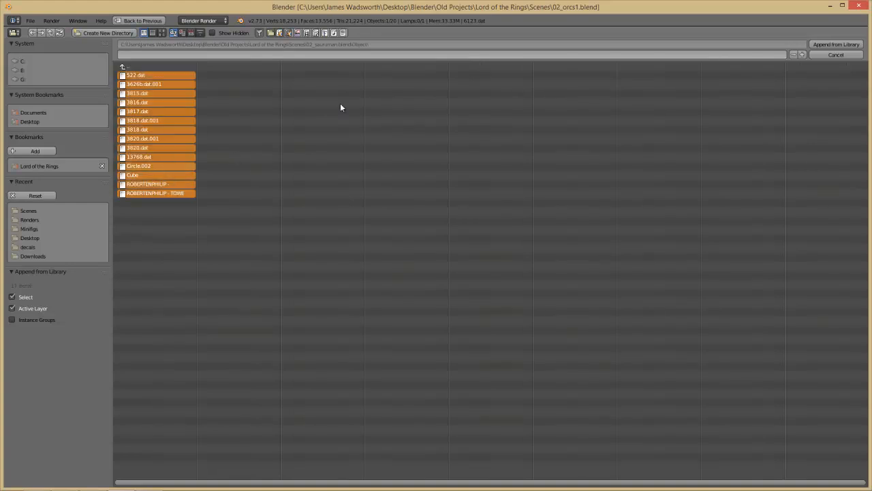
click(826, 44)
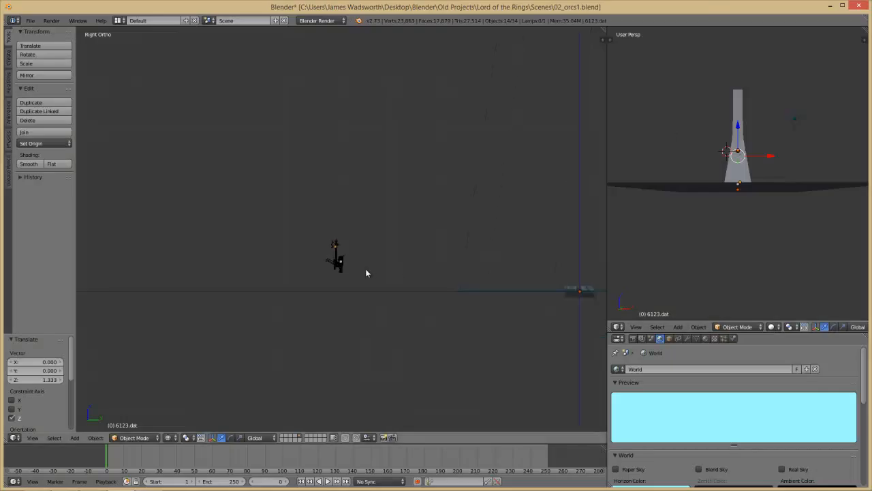
Box-select the orcs and their weapons and move them 70 along Y and 110 along Z, beside the Saruman minifig on the tower.
key(a)
key(a)
key(a)
key(b)
drag(366, 274, 286, 233)
scroll(508, 269, down, 3)
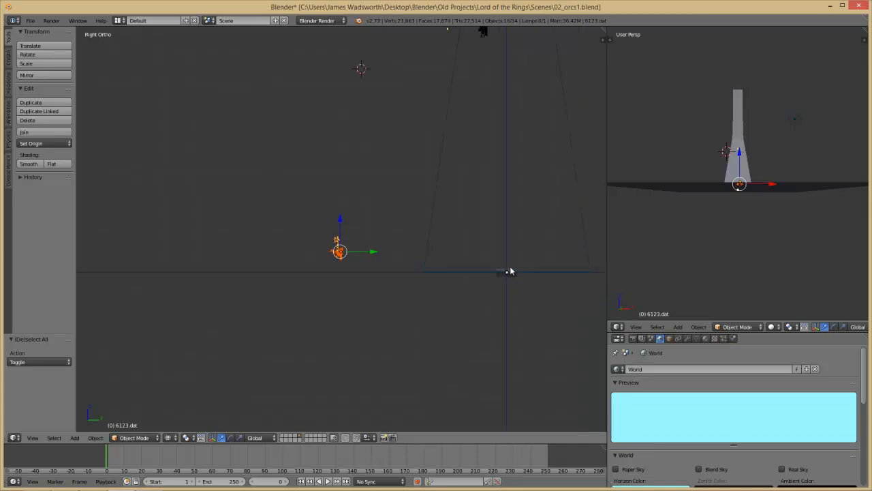
shift+middle_drag(469, 160, 456, 242)
key(g)
click(571, 50)
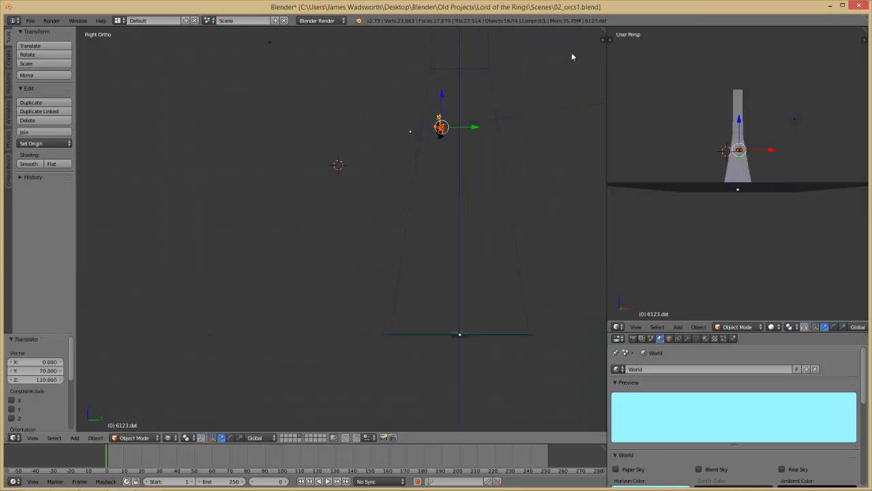
key(KP_Decimal)
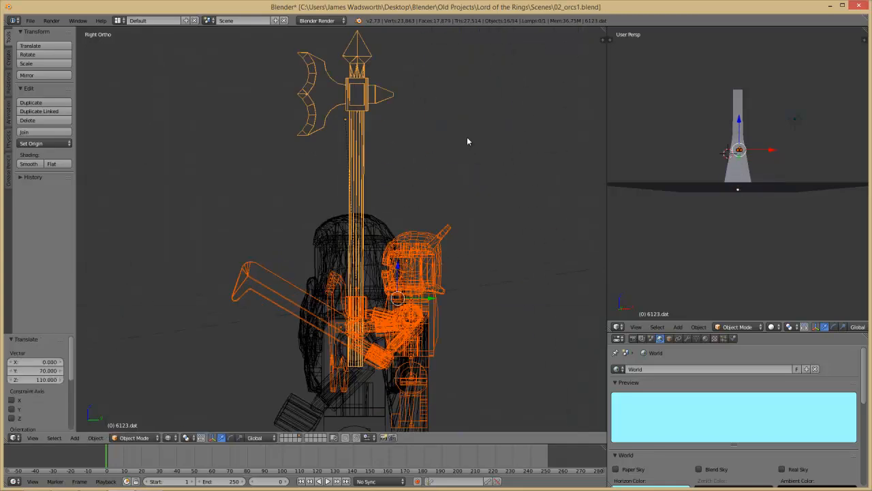
Scale the selected orcs up, align them over the Saruman minifig, and resize them by 0.8 to match its body.
key(s)
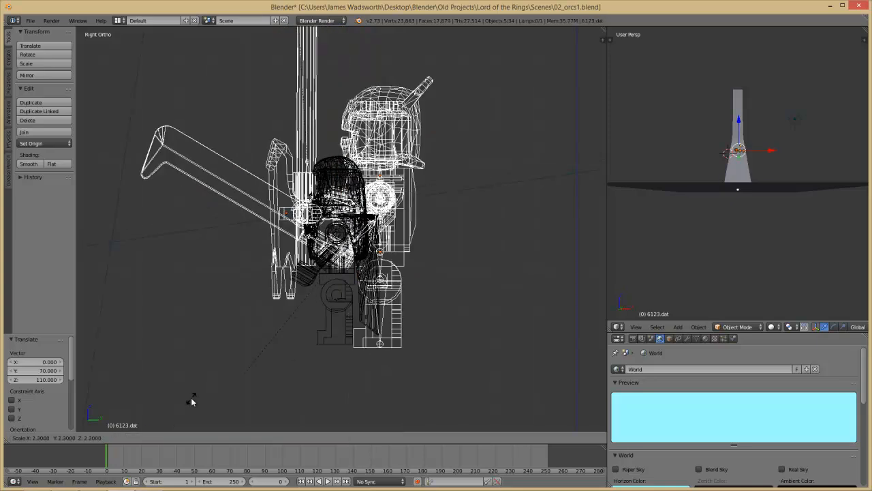
click(264, 361)
scroll(353, 354, up, 2)
key(g)
click(353, 385)
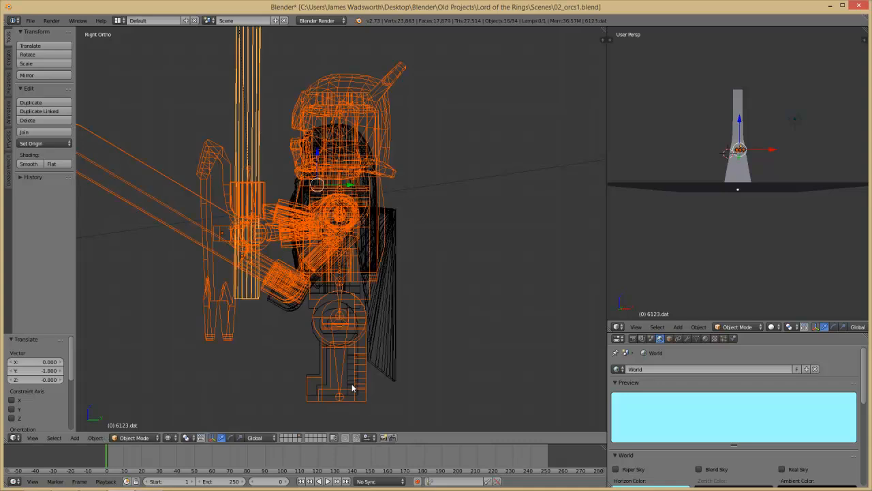
key(s)
click(396, 371)
scroll(397, 376, up, 2)
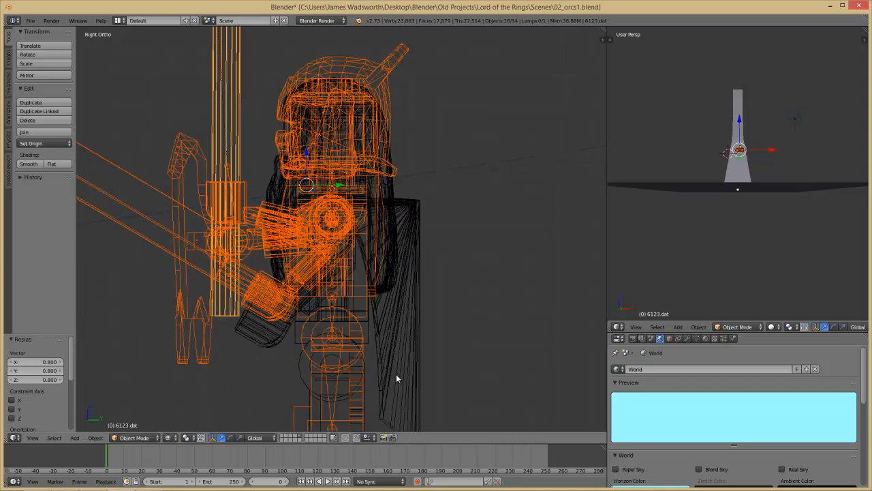
Scale the orcs by 1.066 and lower them by 0.506 and 0.018 along Z to align their feet with Saruman's.
shift+middle_drag(397, 376, 390, 290)
key(s)
click(395, 302)
key(g)
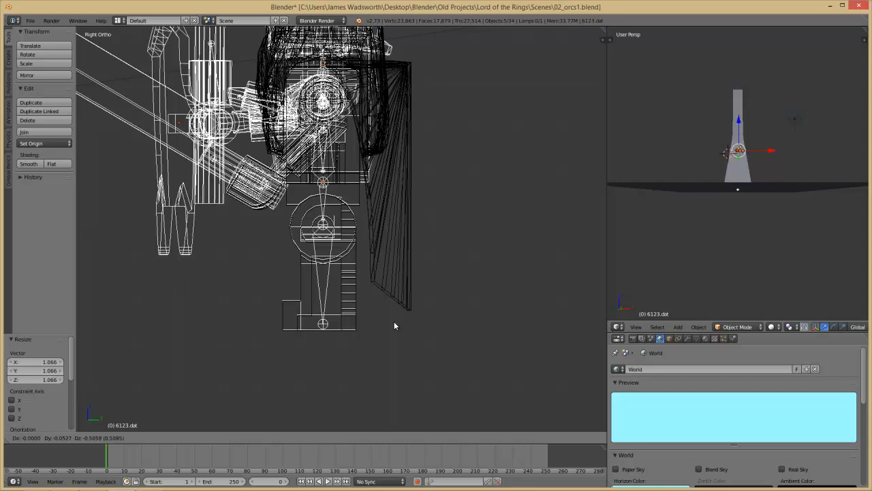
click(394, 321)
scroll(396, 344, up, 3)
shift+middle_drag(405, 387, 404, 339)
key(g)
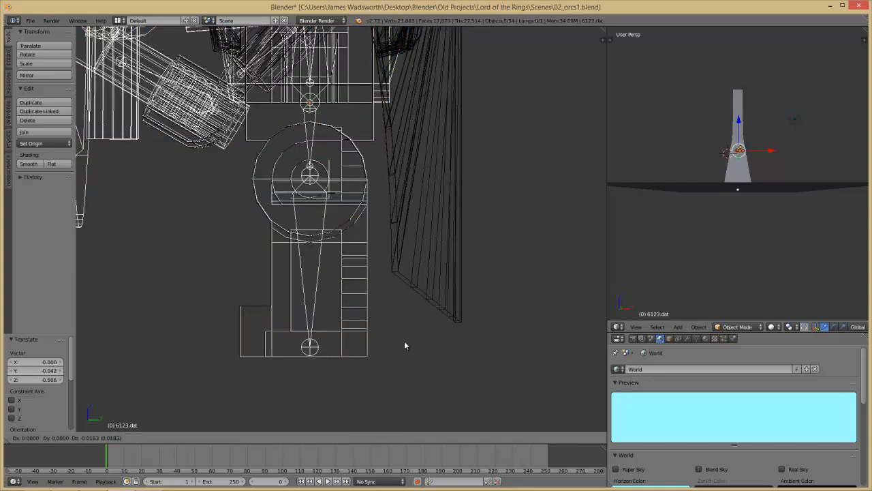
click(404, 341)
scroll(404, 342, down, 11)
scroll(405, 343, down, 9)
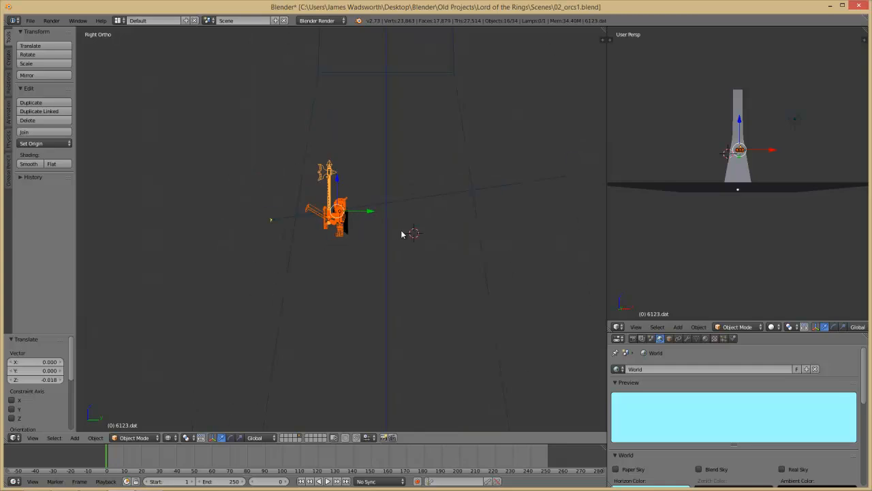
Move the orcs down to the ground at the tower's foot and delete the appended Saruman minifig objects.
key(g)
ctrl+click(318, 406)
key(a)
right_click(341, 224)
shift+right_click(453, 203)
key(x)
click(473, 240)
Box-select the three orcs with their weapons and show the scene from the top.
shift+middle_drag(361, 364, 445, 167)
key(b)
drag(363, 218, 289, 157)
key(KP_7)
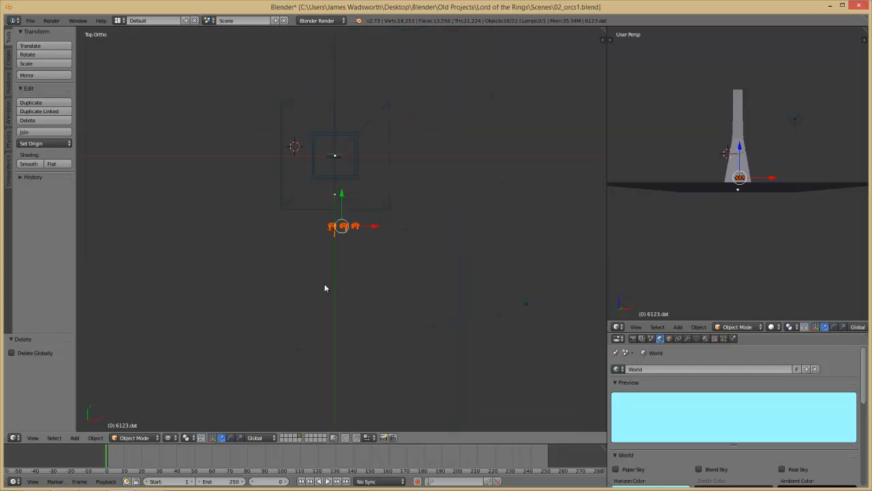
Open the References folder and examine the film stills from capture04.png onwards, ending on capture09.png, for the army's formation.
click(37, 483)
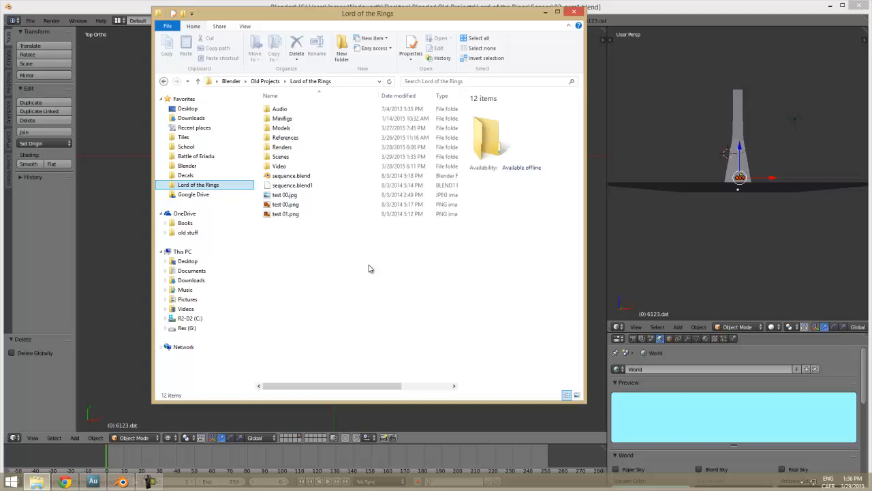
double_click(294, 138)
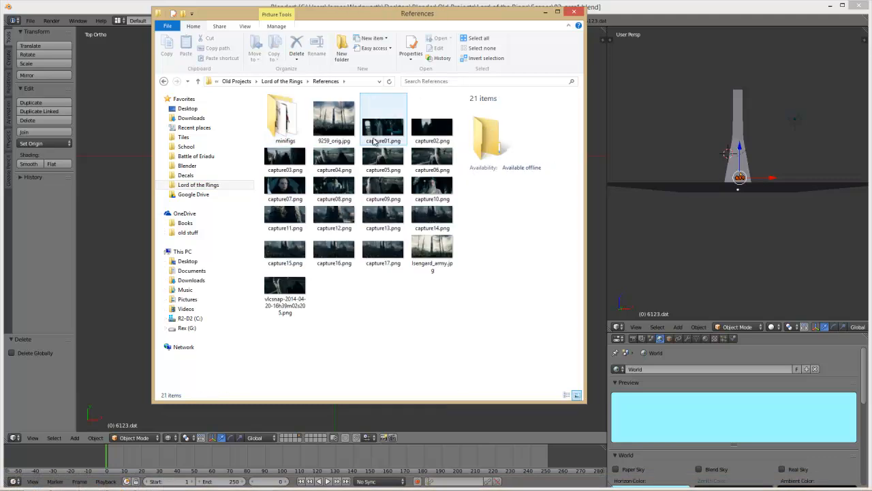
double_click(334, 158)
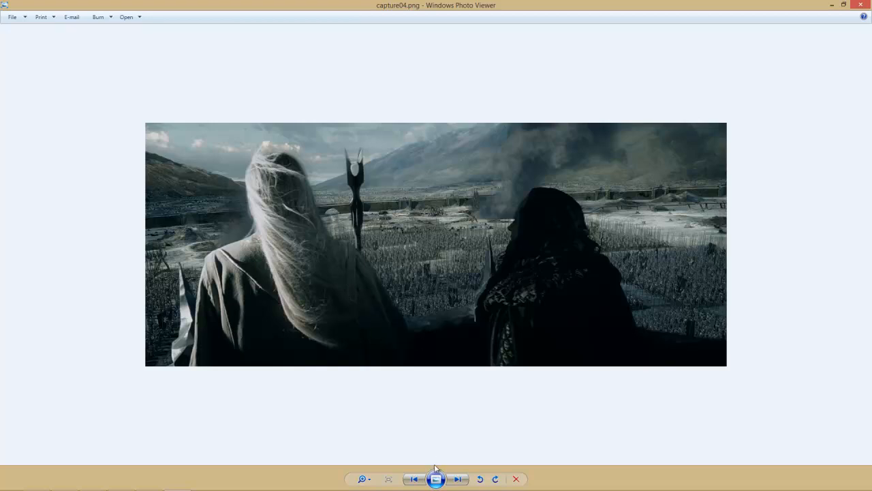
click(451, 481)
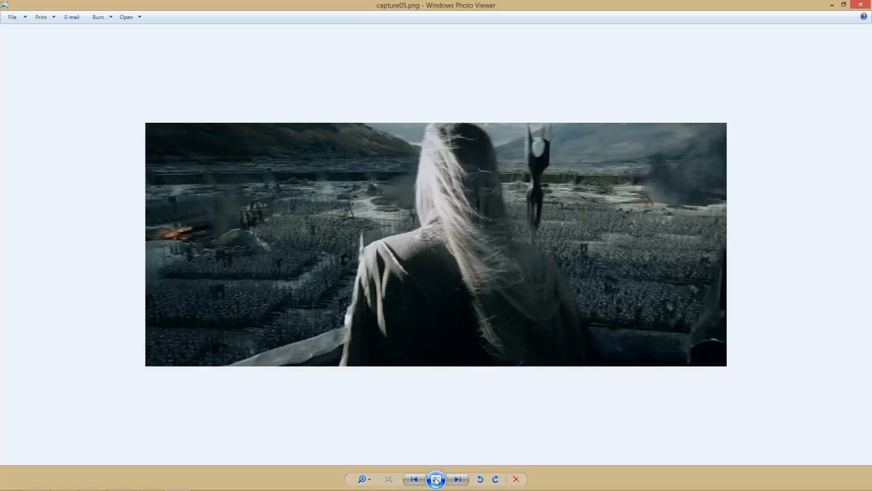
click(457, 479)
click(452, 482)
click(453, 481)
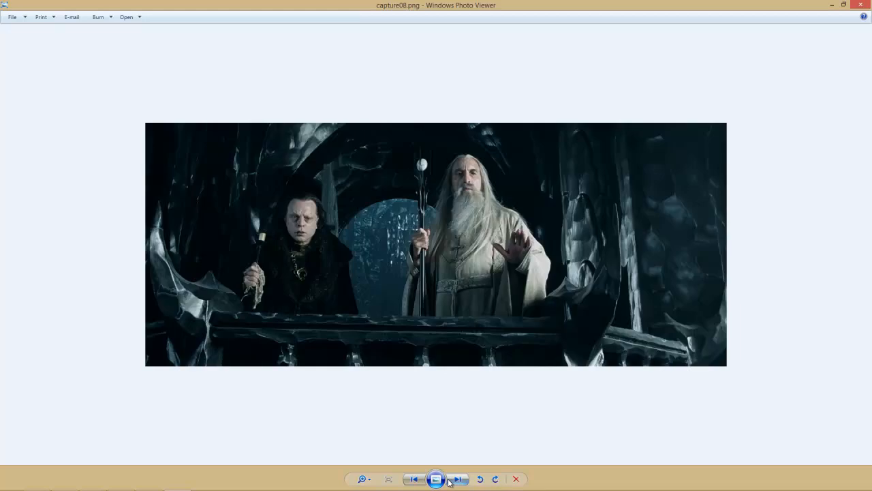
click(452, 482)
click(452, 482)
click(413, 479)
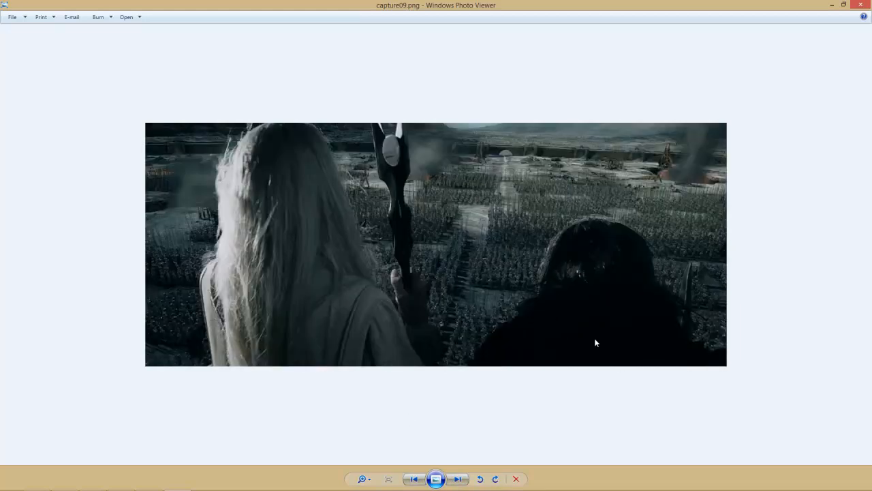
Examine the tower and army reference stills from capture11.png to capture14.png and return to Blender.
key(alt+Tab)
scroll(368, 243, up, 2)
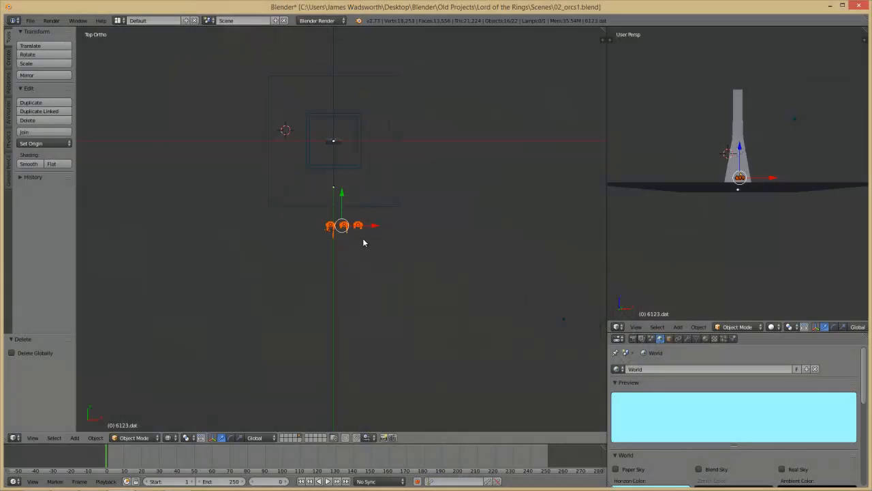
scroll(296, 231, down, 3)
key(alt+space)
key(alt+Tab)
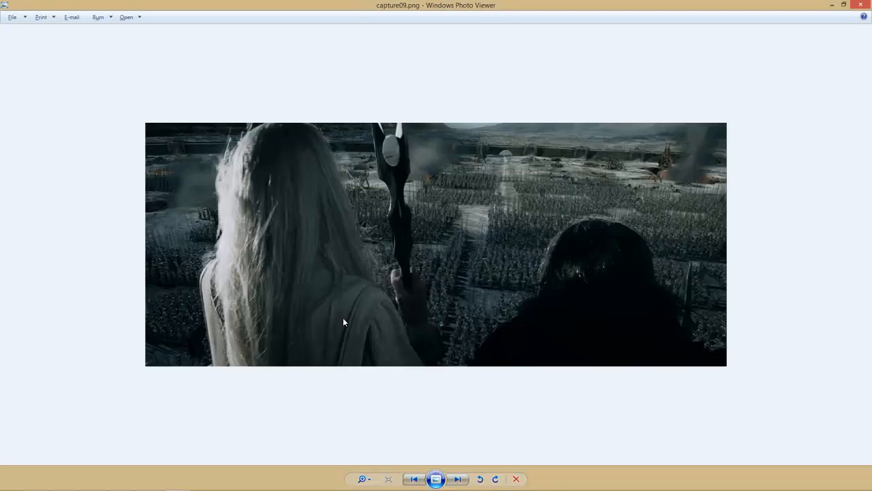
click(451, 481)
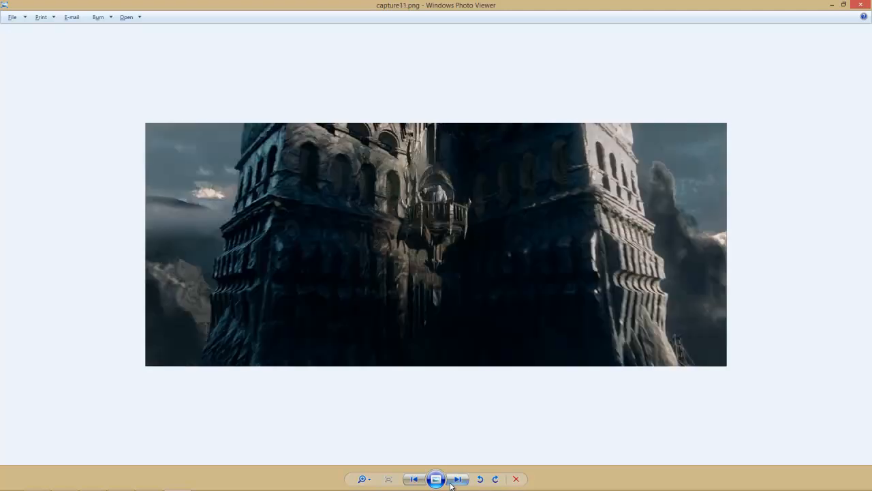
click(451, 483)
click(451, 483)
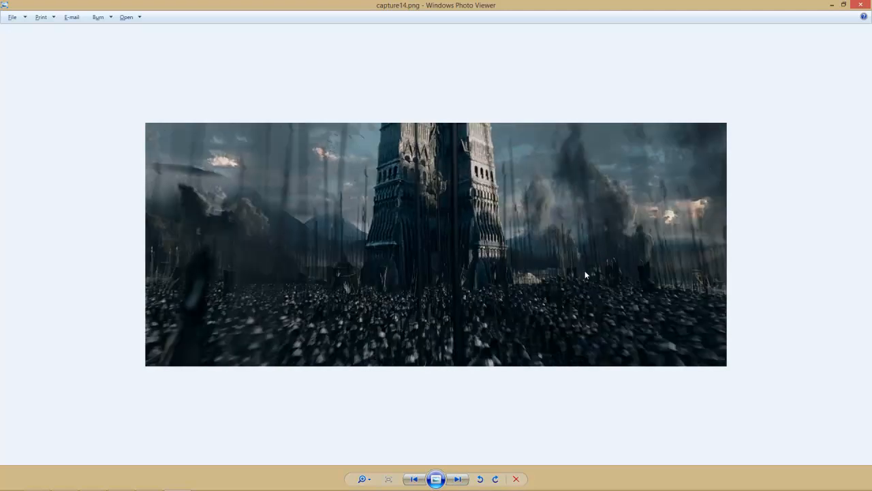
click(414, 478)
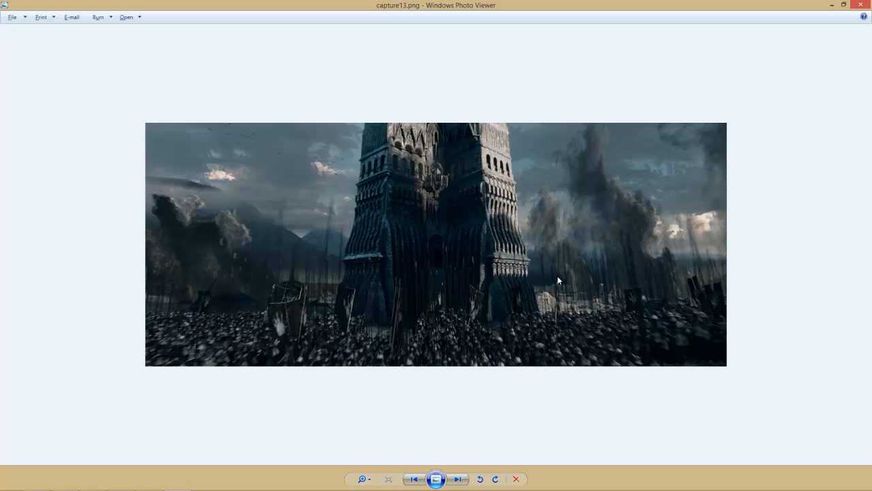
key(alt+Tab)
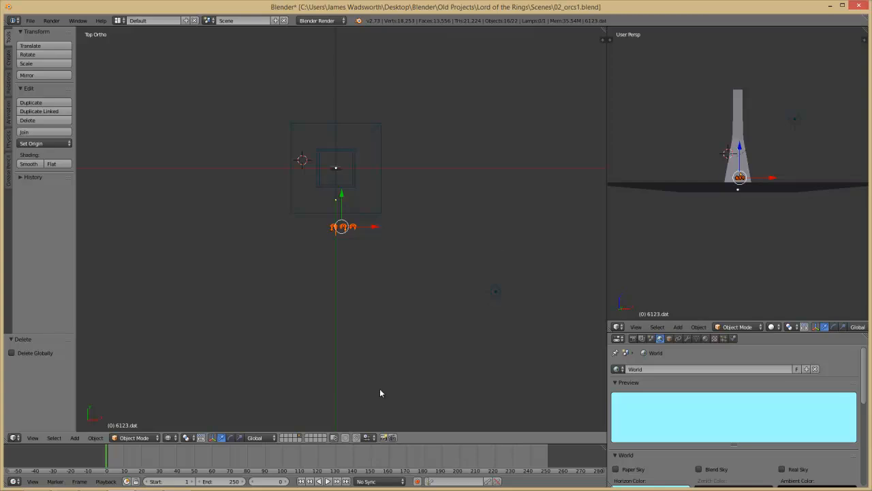
Rotate the three orcs 180° to face the tower and move them -20 along X and -9 along Y.
key(KP_Decimal)
key(r)
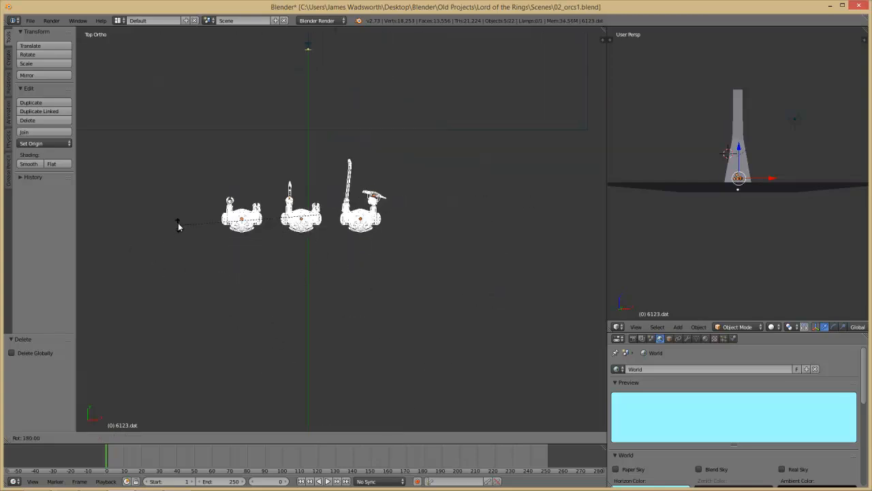
click(179, 225)
shift+middle_drag(257, 238, 384, 319)
key(g)
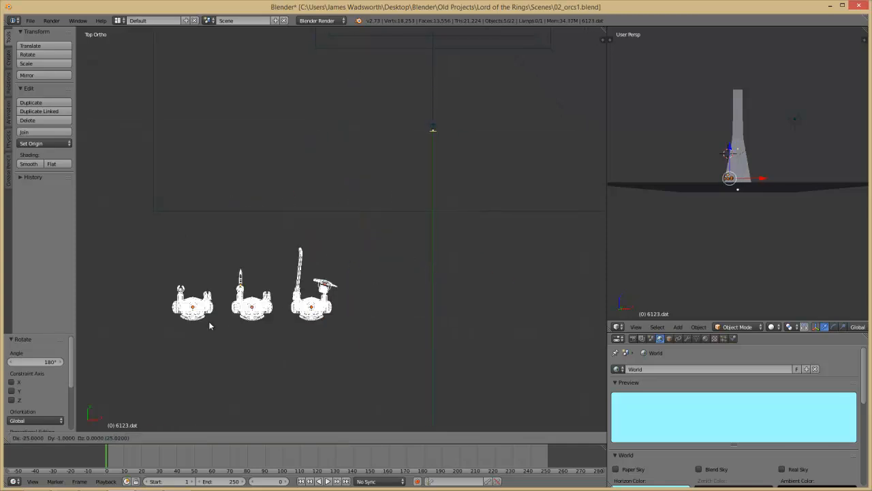
click(244, 377)
Move the three orcs -12 along Y, then shift them back towards the tower's front edge.
scroll(331, 302, down, 4)
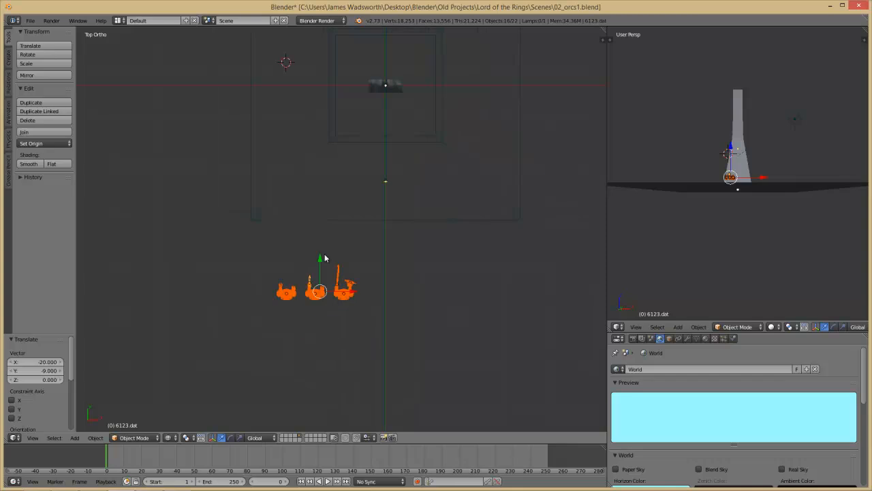
key(g)
click(324, 301)
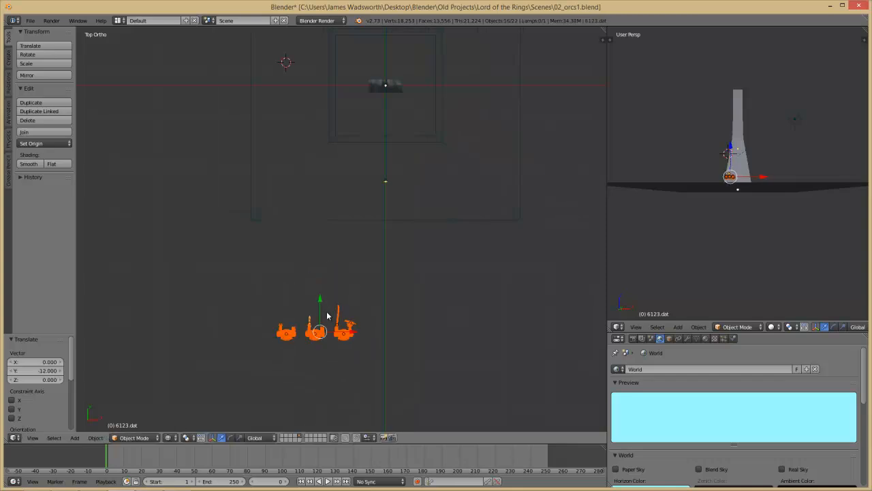
shift+middle_drag(324, 314, 324, 304)
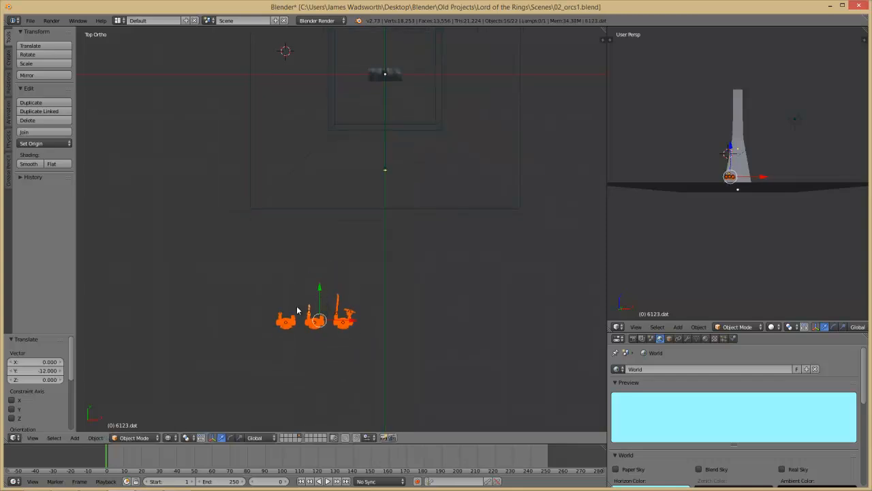
key(a)
key(b)
drag(259, 302, 373, 339)
key(g)
click(370, 277)
Duplicate the two orcs at the row's -X end and place the copies -17 along X to form a row of five.
key(a)
key(b)
drag(256, 242, 325, 288)
key(shift+d)
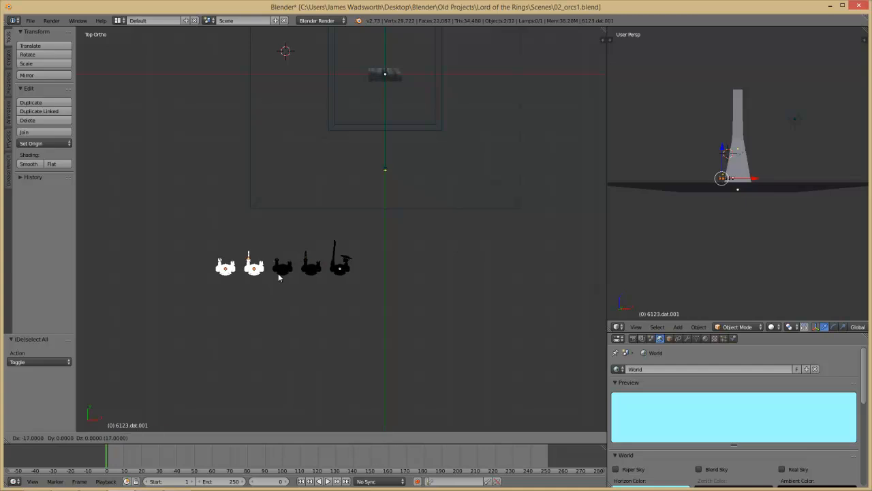
click(278, 273)
Duplicate the long-weapon orc at the row's +X end, offsetting the copy -34 along X and -12 along Y to start a second row.
key(a)
key(b)
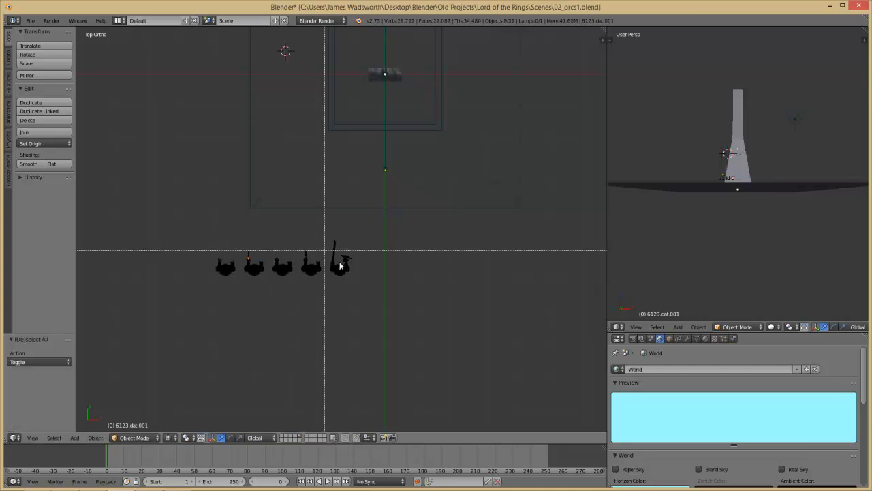
drag(331, 248, 365, 285)
scroll(347, 291, up, 3)
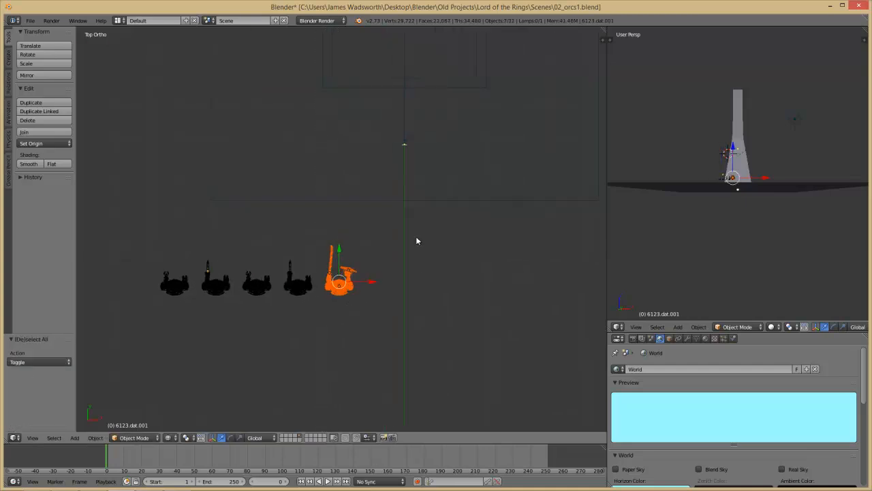
key(shift+d)
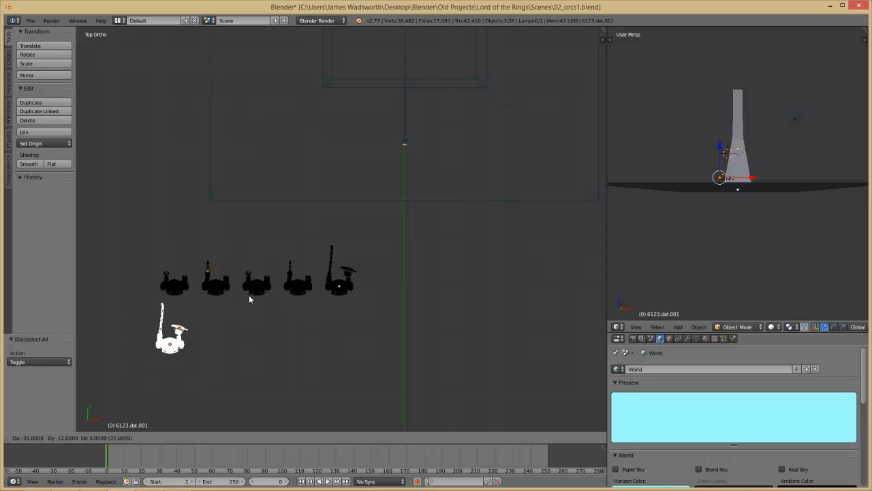
click(250, 295)
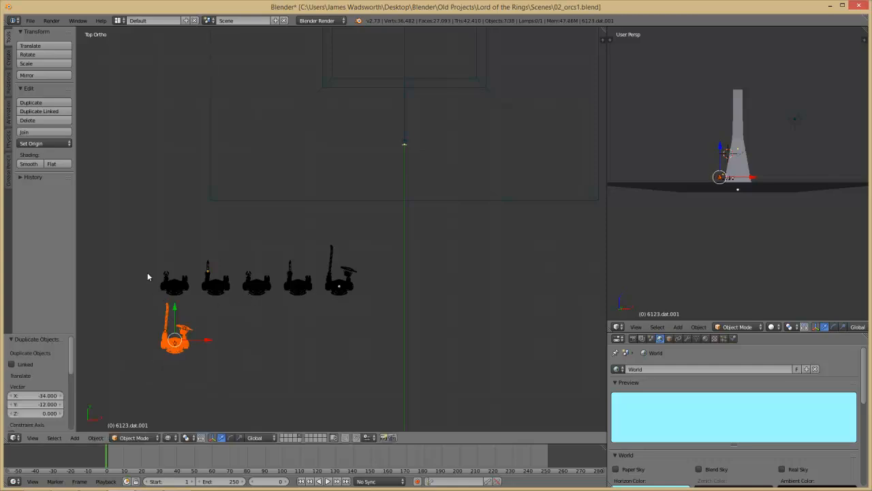
Duplicate the other four orcs of the front row and place the copies about 8 along X to complete the second row.
key(a)
key(b)
drag(145, 264, 314, 295)
key(shift+d)
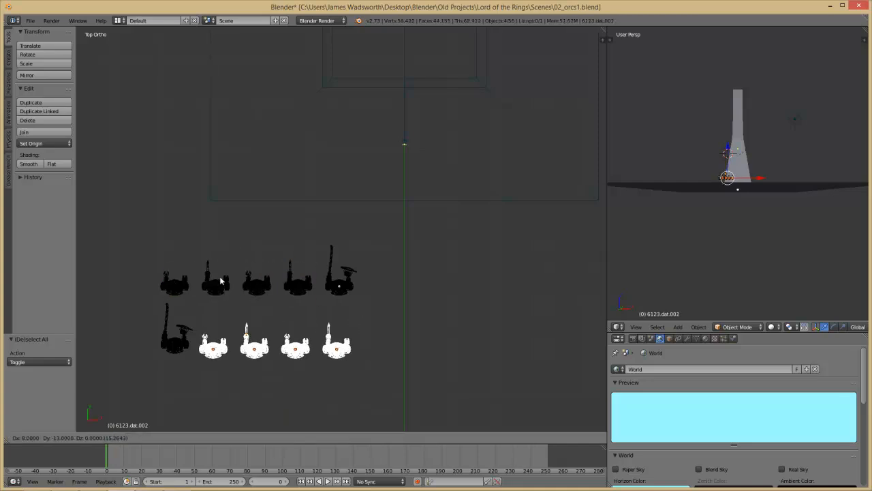
click(219, 279)
Box-select both rows of orcs and duplicate them -24 along Y to make four rows.
key(a)
key(b)
drag(116, 253, 367, 355)
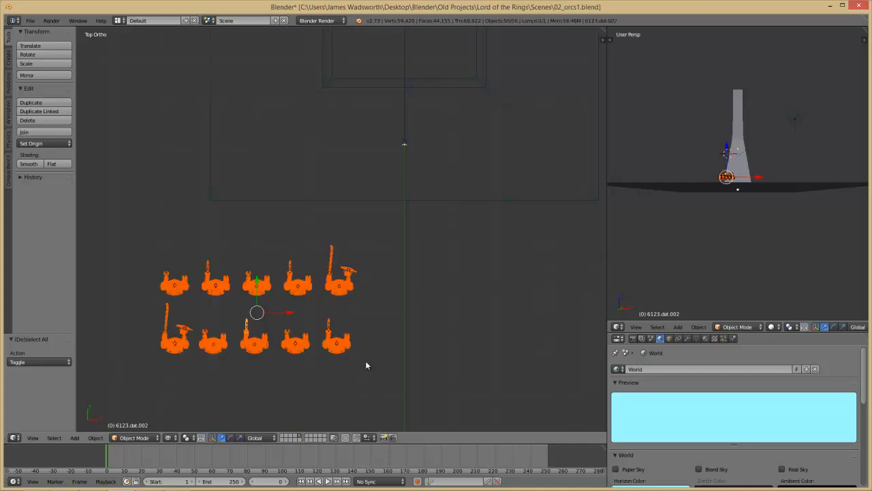
shift+middle_drag(366, 361, 379, 238)
key(shift+d)
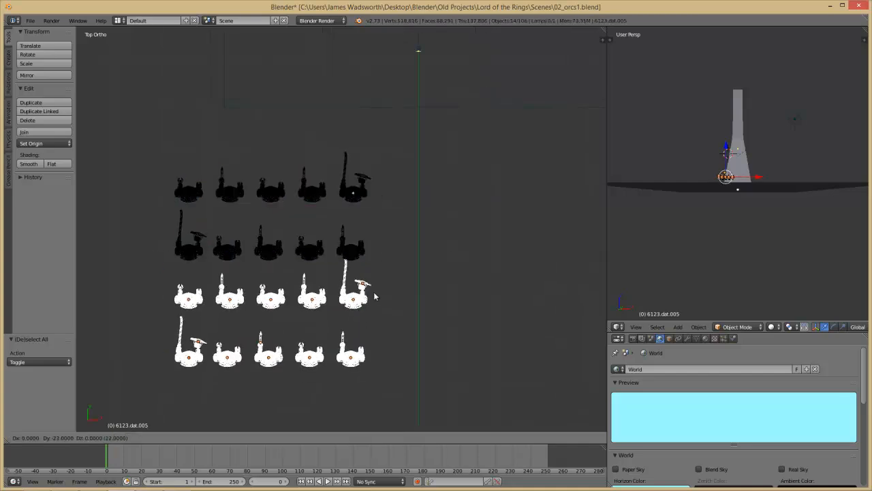
click(374, 308)
Duplicate the rearmost row of five orcs -12 along Y to make a fifth row, and check the block in perspective.
scroll(373, 294, down, 2)
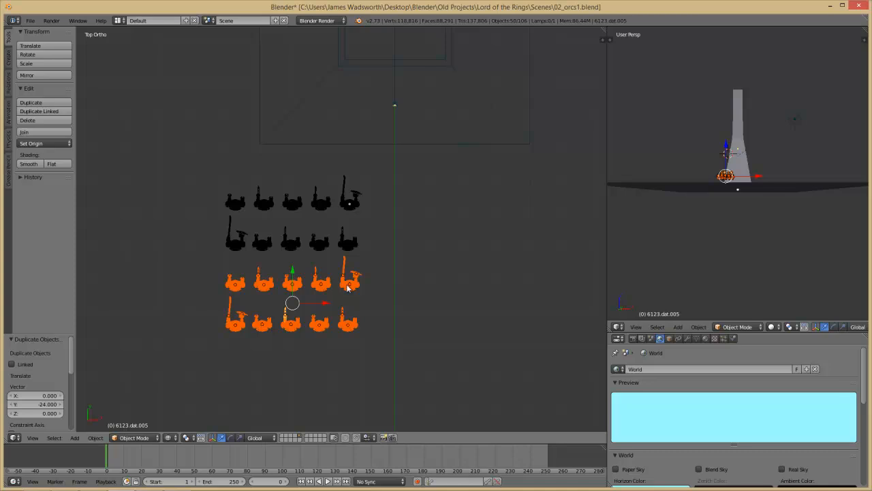
key(a)
key(b)
drag(197, 298, 374, 364)
key(shift+d)
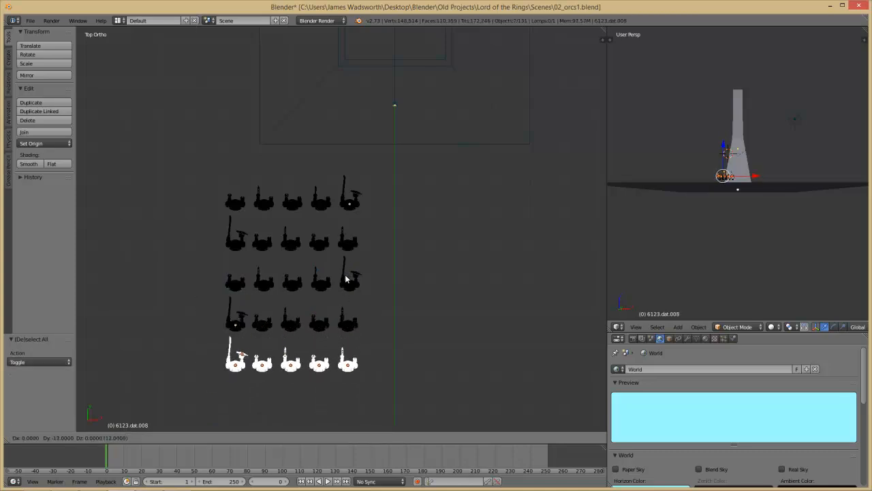
click(346, 276)
middle_drag(347, 318, 269, 259)
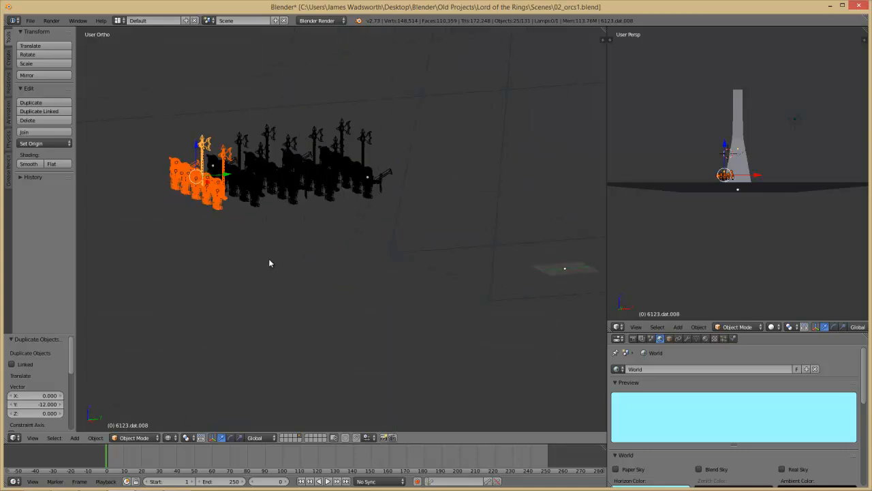
Box-select all 25 orcs in a side wireframe view and lower them about 23 along Z toward the ground.
key(KP_3)
key(a)
key(z)
key(b)
drag(386, 210, 136, 120)
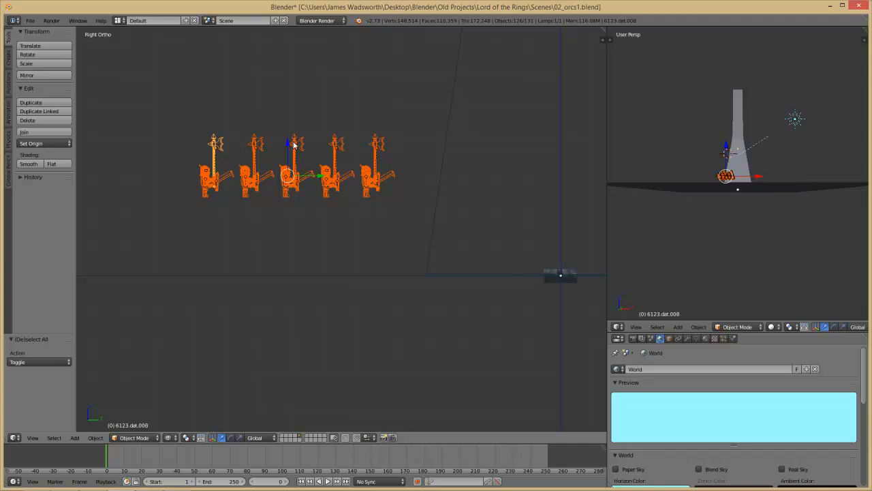
key(g)
key(z)
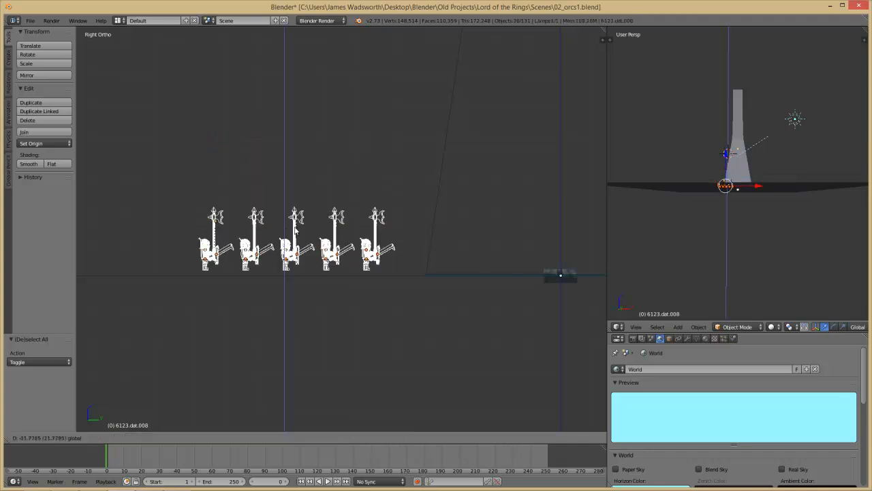
click(306, 229)
Fine-tune the orc block's height by -0.227 along Z at the ground, and check the formation from above.
scroll(300, 282, up, 5)
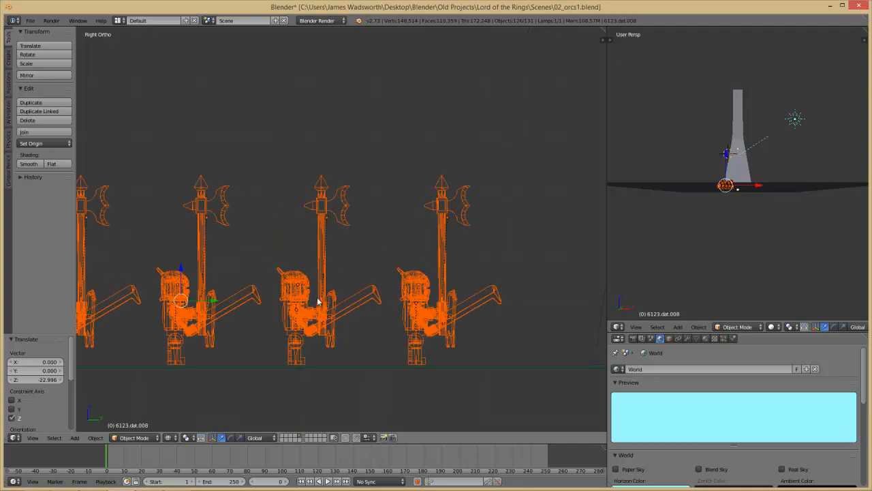
key(g)
key(z)
click(321, 300)
key(z)
mouse_move(364, 306)
middle_down()
mouse_move(437, 323)
mouse_move(451, 344)
middle_up()
scroll(426, 309, down, 7)
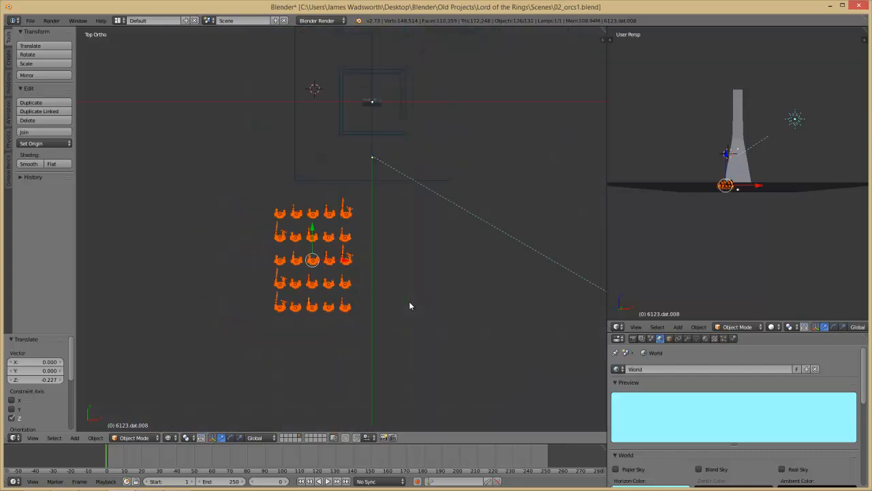
scroll(409, 301, up, 1)
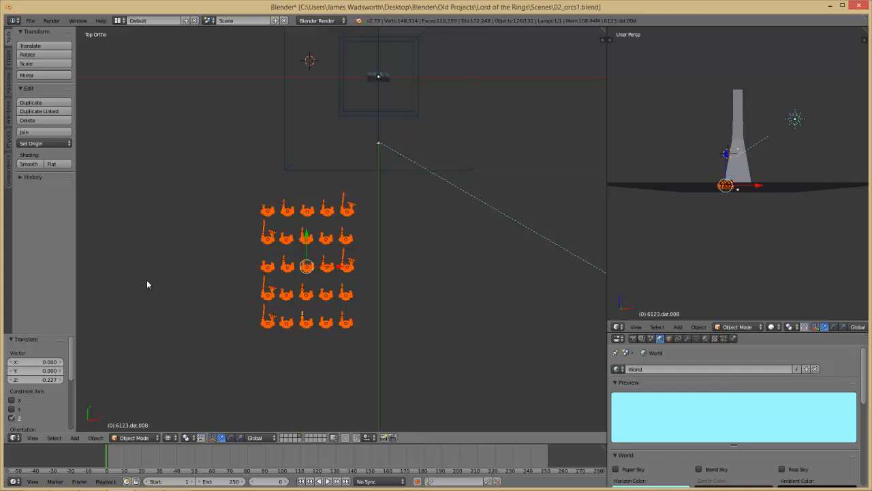
Deselect everything and save the scene over the existing 02_orcs1.blend.
key(ctrl+s)
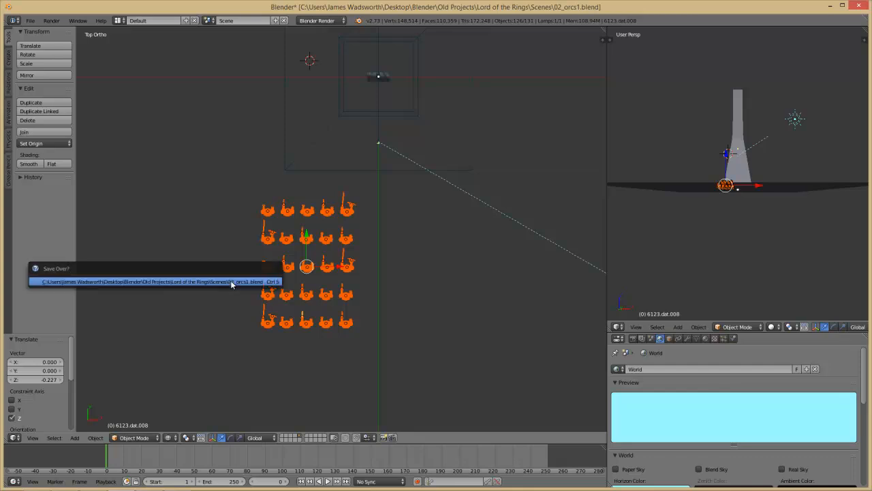
key(a)
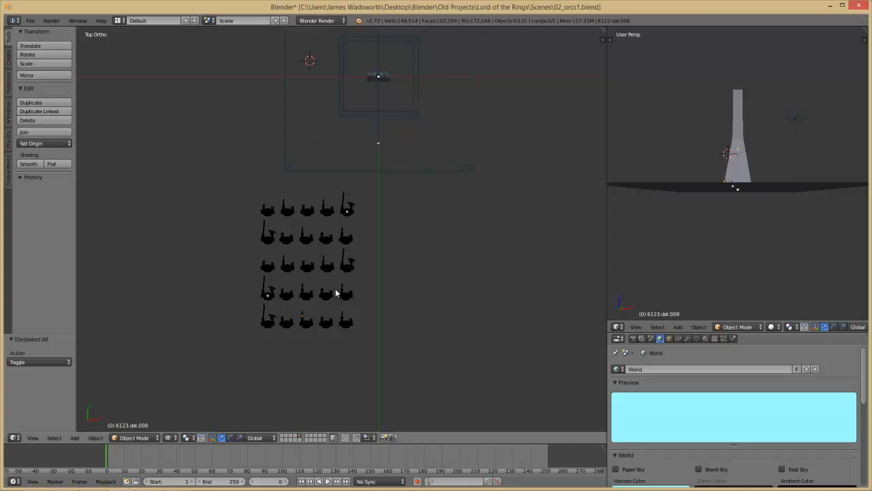
key(ctrl+s)
click(336, 295)
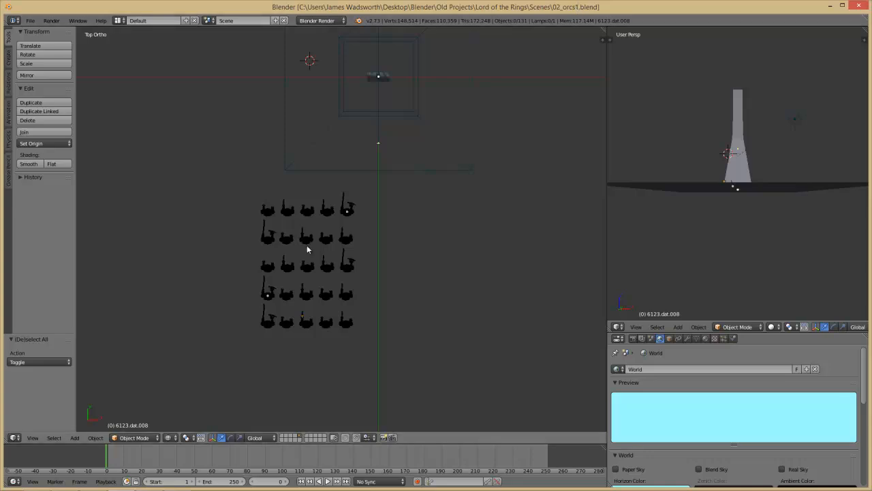
key(ctrl+s)
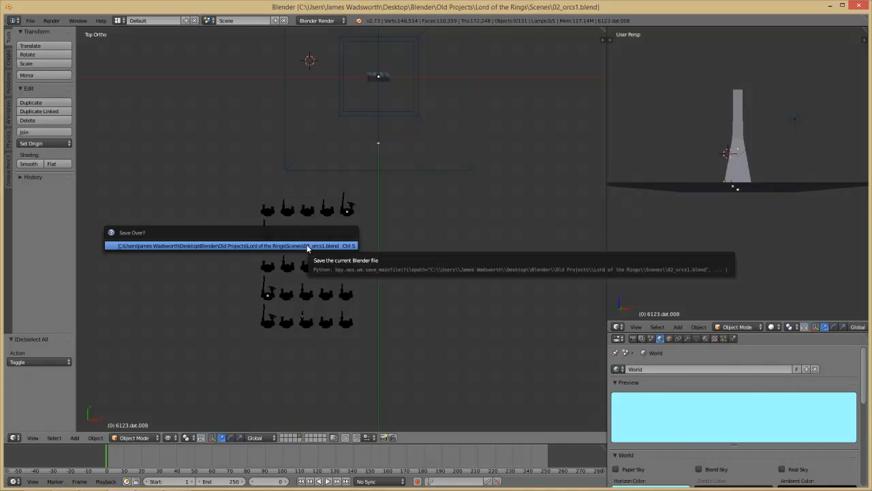
click(307, 246)
Open main.blend from the Scenes folder and show the layer with the layout rectangles in top view.
key(ctrl+o)
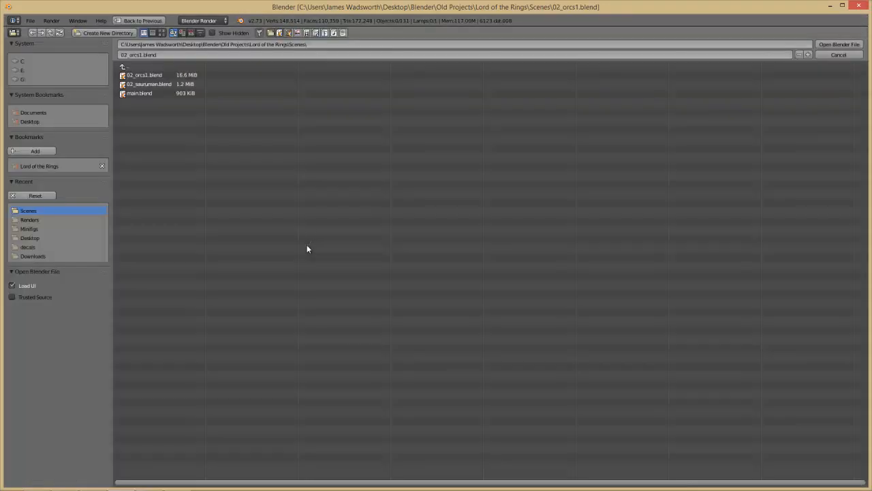
click(146, 93)
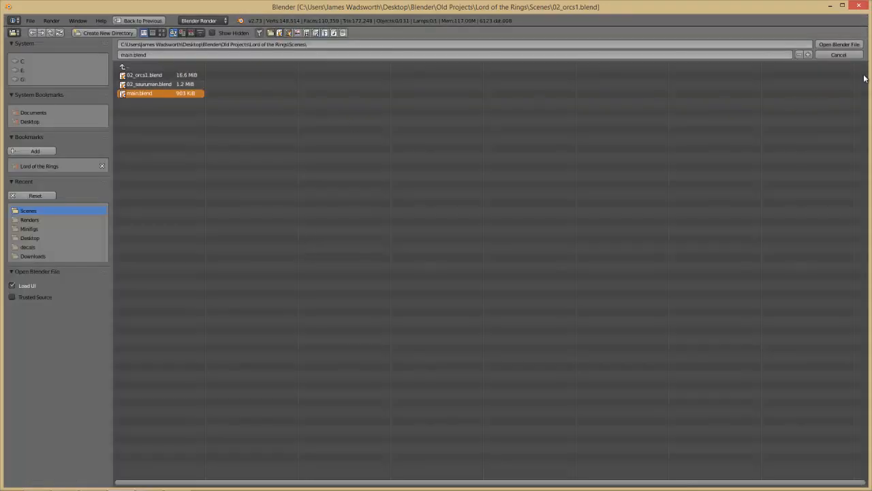
click(848, 45)
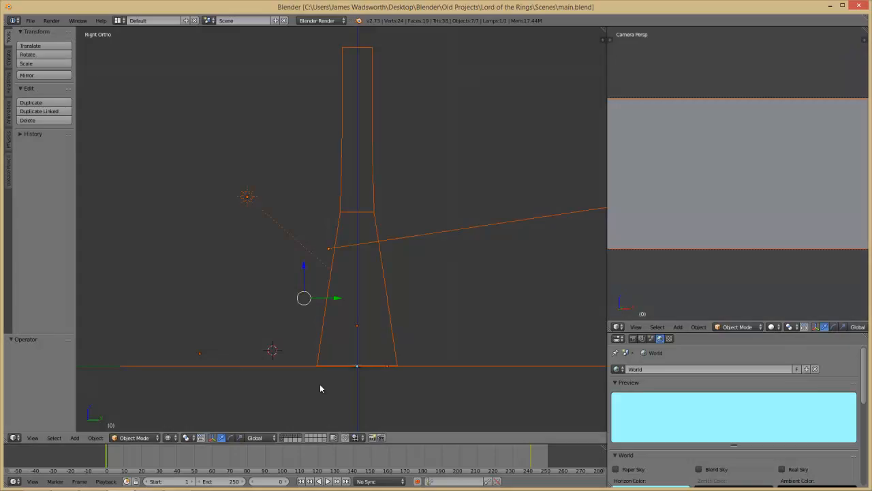
key(KP_7)
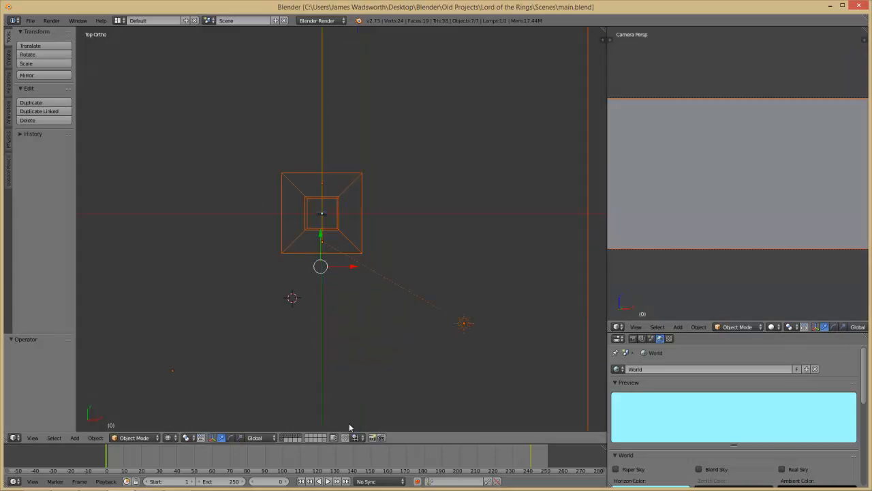
shift+click(325, 440)
scroll(339, 329, down, 4)
scroll(339, 329, up, 5)
scroll(340, 332, up, 1)
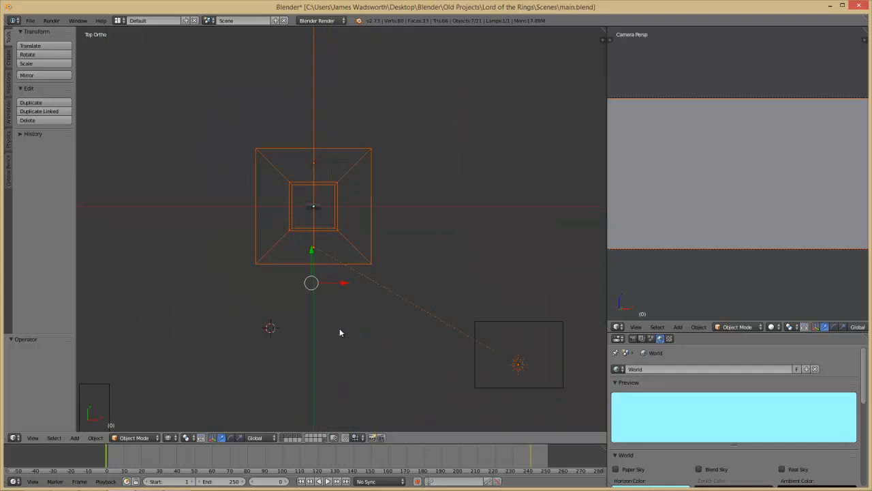
Switch to an empty layer and link all objects from 02_orcs1.blend into the scene.
click(31, 22)
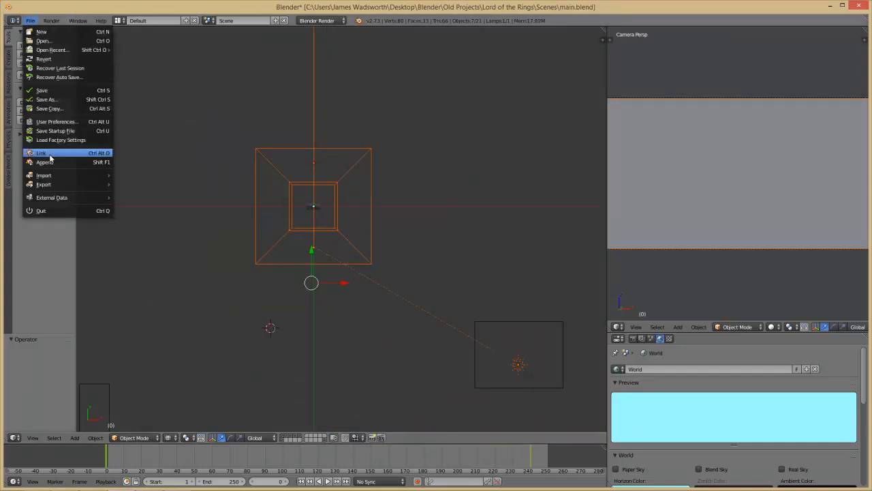
click(300, 440)
click(30, 21)
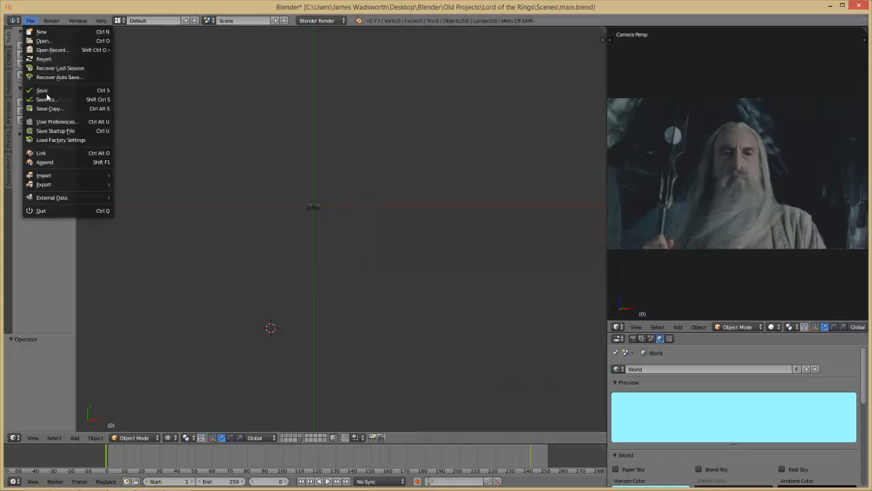
click(61, 152)
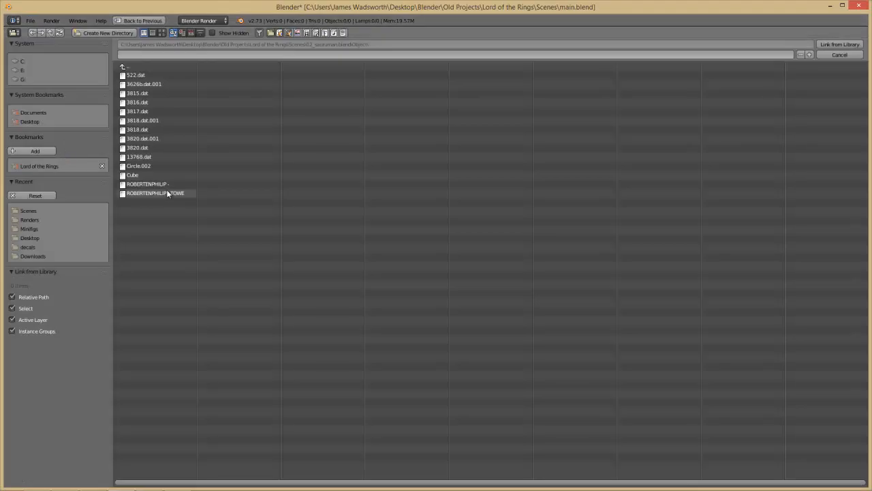
click(140, 66)
click(140, 66)
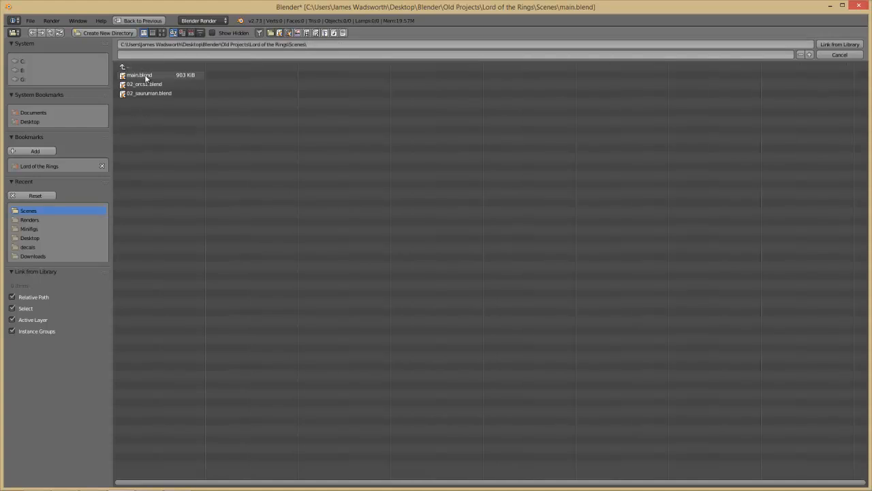
click(150, 85)
click(153, 111)
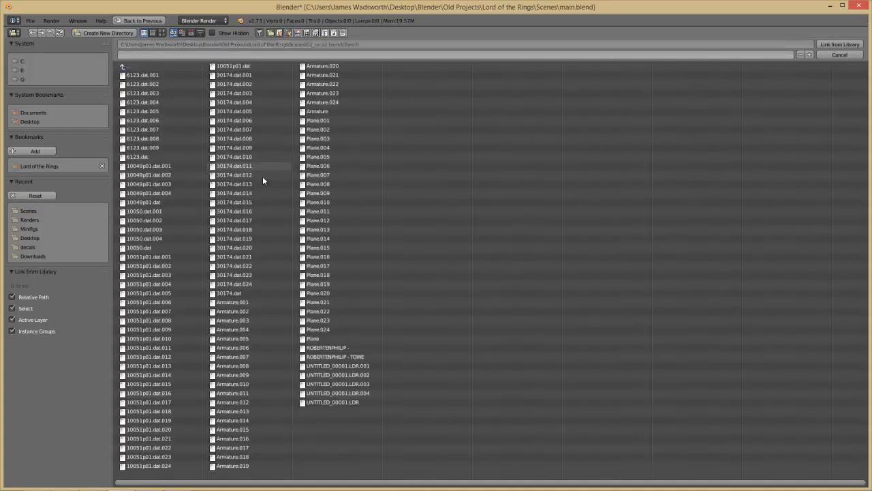
key(a)
click(833, 44)
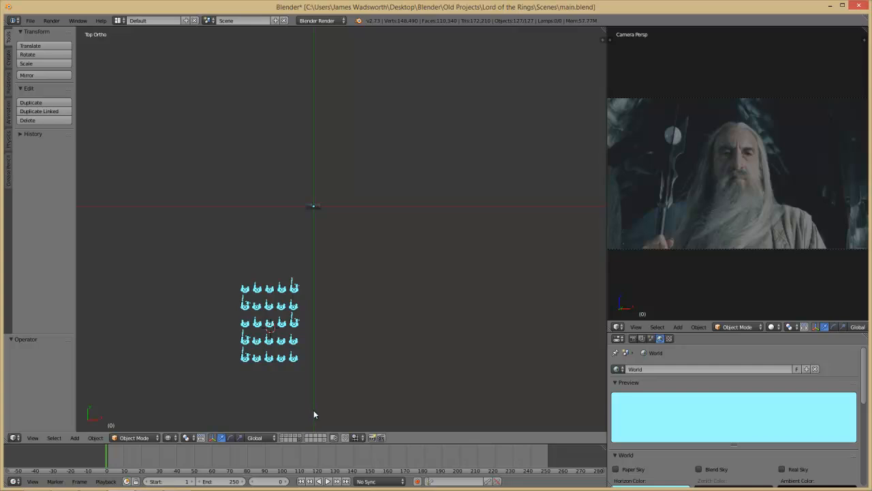
Show the lamp, tower and layout-rectangle layers together with the linked orcs.
shift+click(283, 436)
shift+click(289, 437)
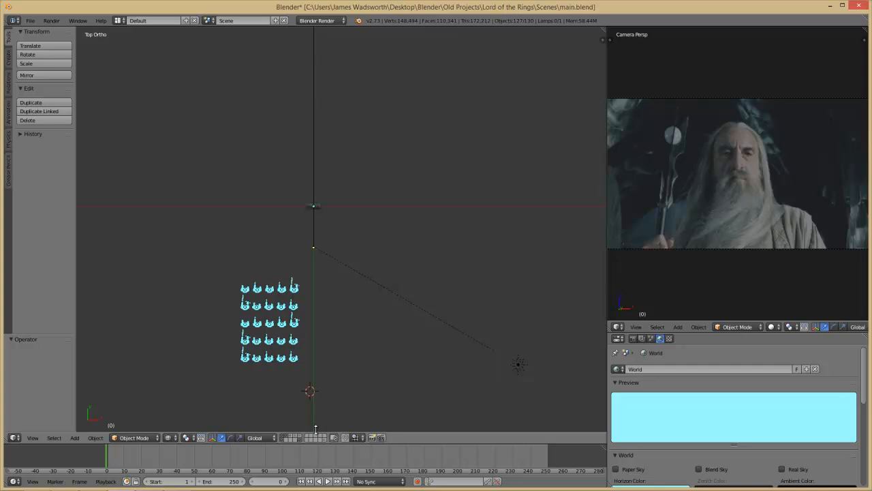
shift+click(295, 438)
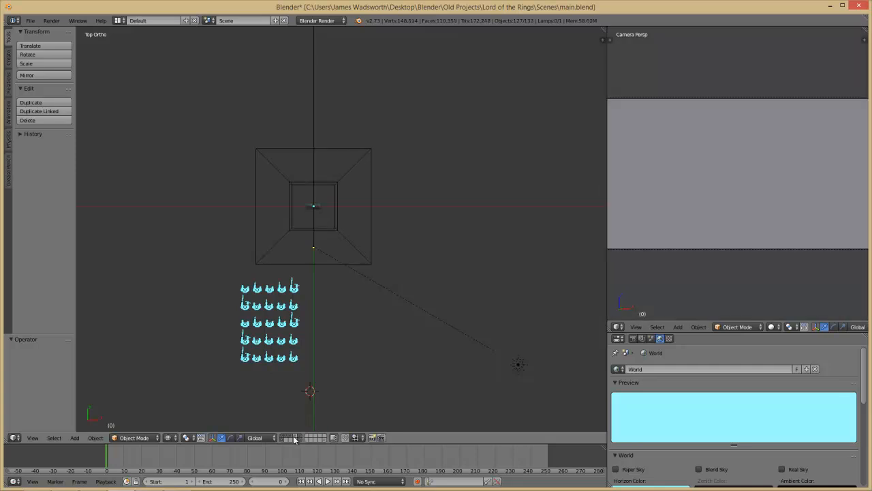
shift+click(323, 440)
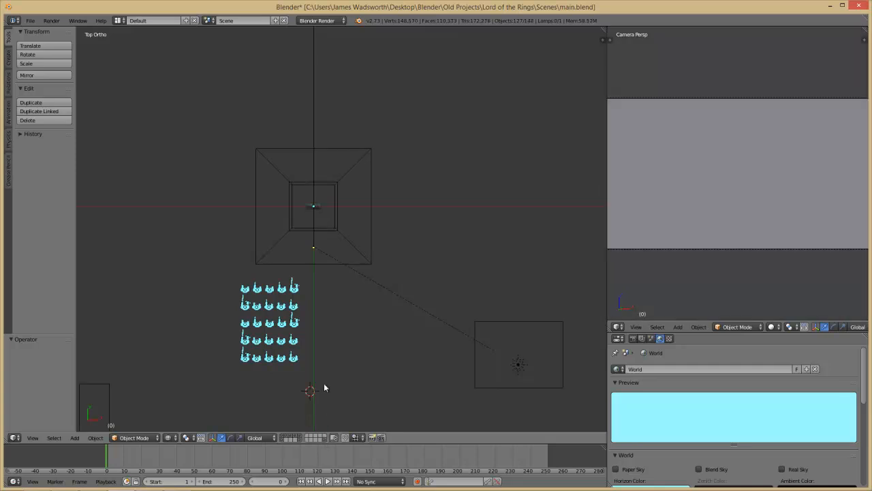
scroll(324, 369, down, 4)
scroll(324, 355, up, 2)
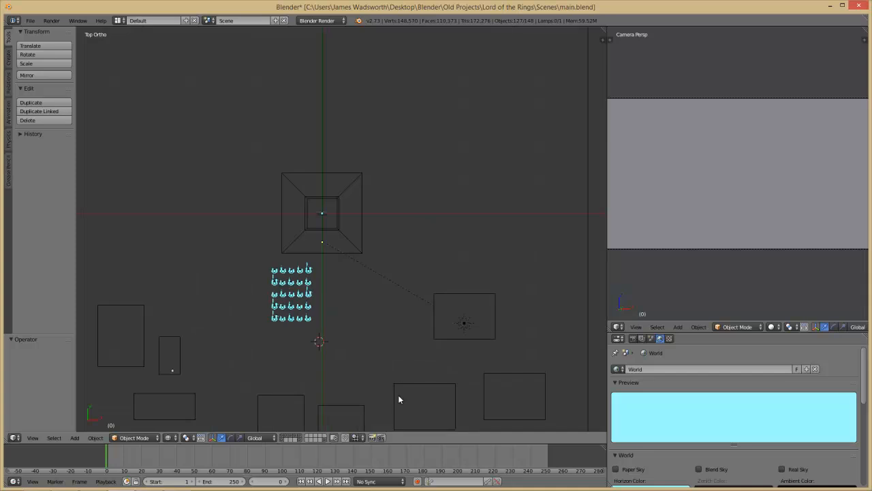
right_click(450, 339)
key(shift+d)
click(305, 273)
key(r)
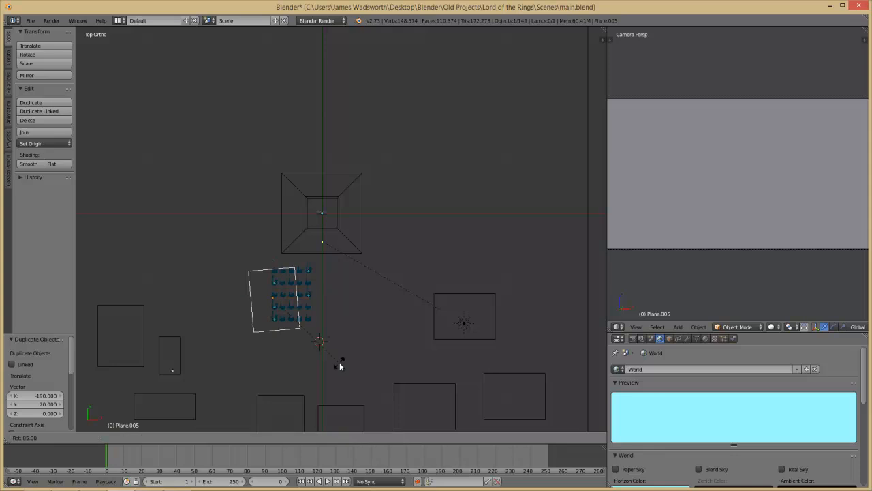
right_click(335, 362)
key(x)
click(295, 328)
Place the 3D cursor in the middle of the linked orc block and add a plane there.
click(282, 298)
scroll(289, 302, up, 4)
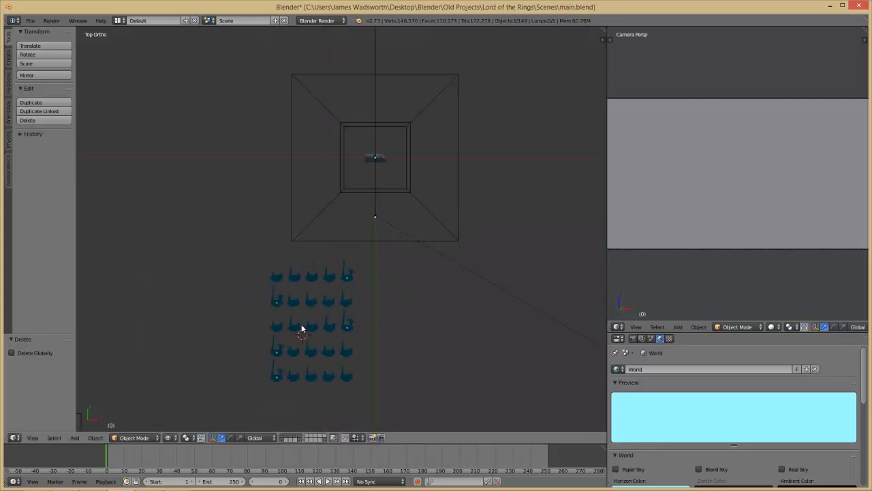
key(shift+a)
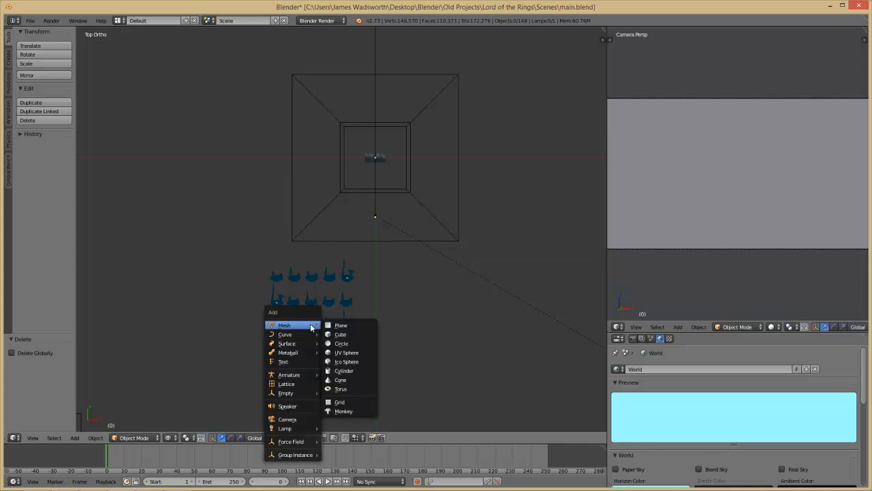
click(340, 326)
Scale the new plane up uniformly in several passes until it spans the width of the orc block.
key(s)
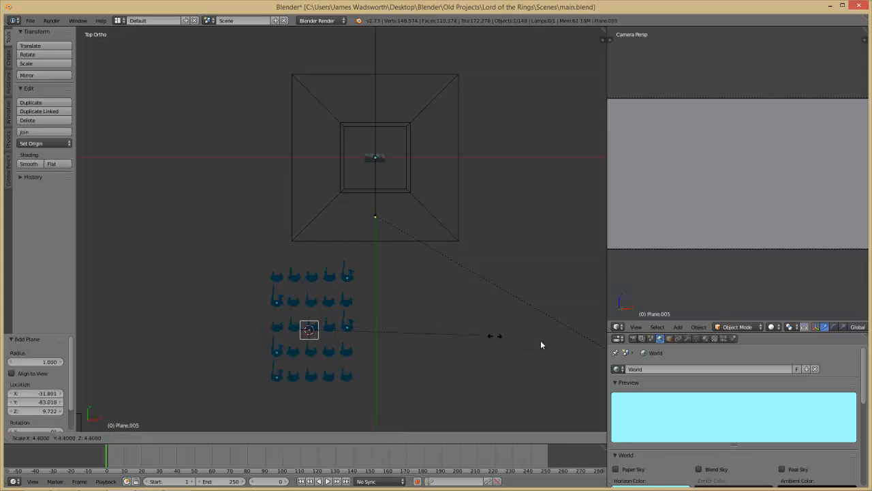
click(541, 340)
key(s)
click(402, 353)
key(s)
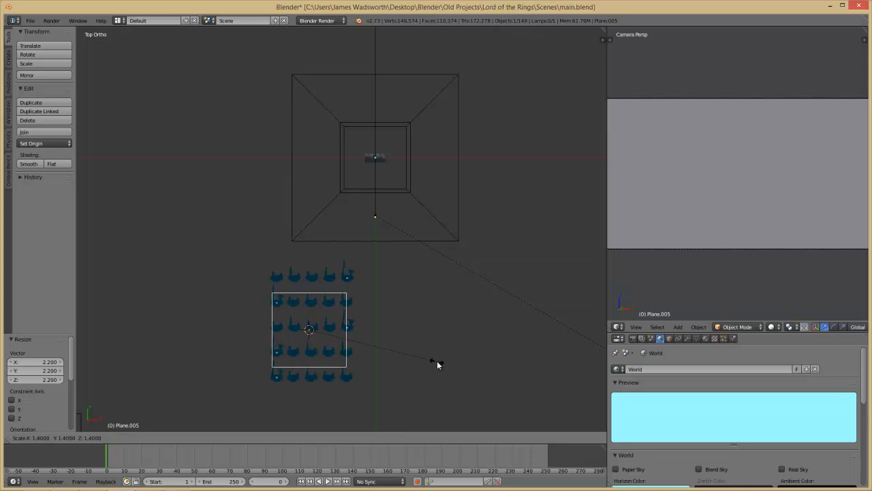
click(457, 379)
scroll(345, 343, up, 1)
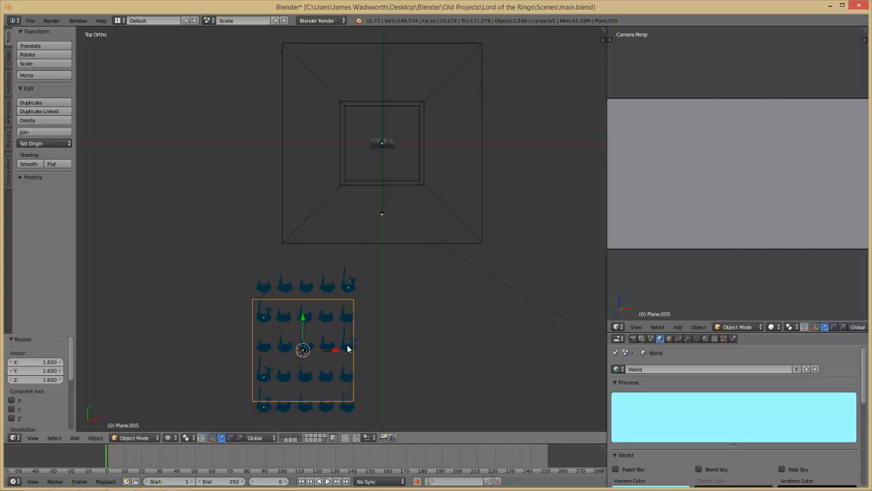
drag(334, 353, 336, 353)
key(s)
click(366, 358)
In Edit Mode, select the plane's +Y edge and move it about 10 along Y past the front row of orcs.
key(Tab)
key(a)
ctrl+drag(339, 306, 328, 294)
shift+right_click(359, 297)
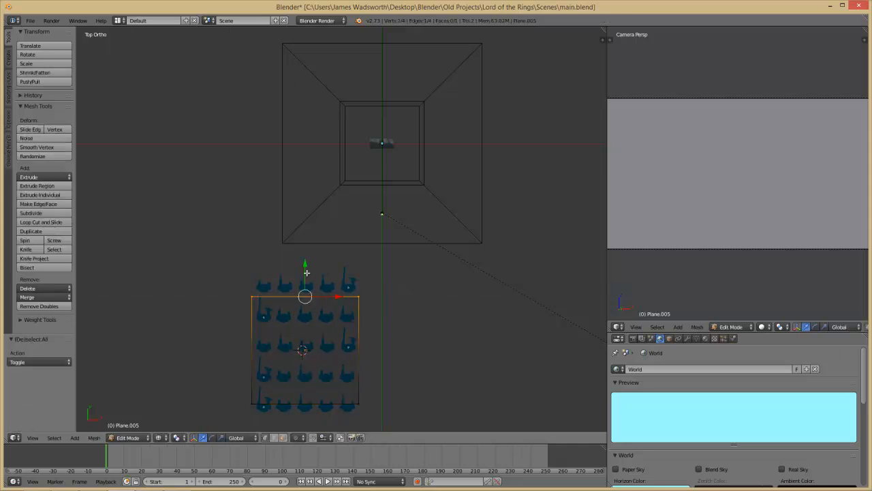
key(g)
key(y)
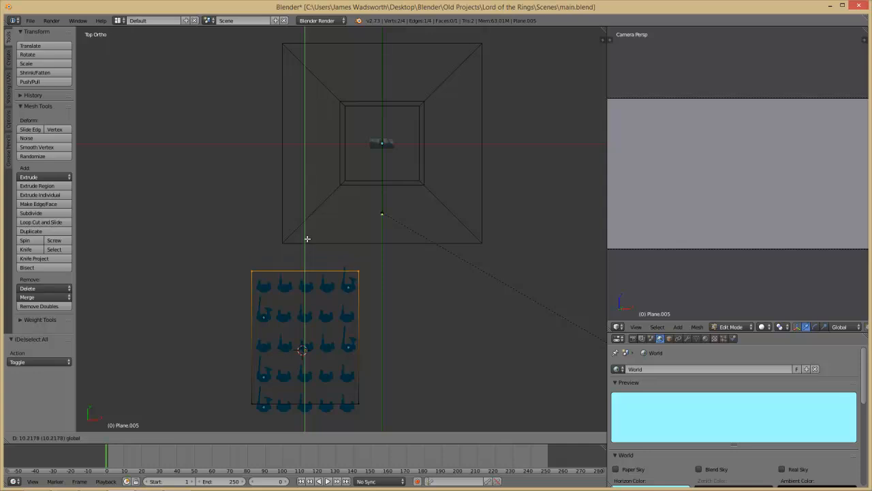
click(306, 236)
Select the plane's -Y edge and move it outward along Y past the rearmost row of orcs.
shift+middle_drag(358, 351, 354, 308)
key(a)
key(b)
drag(234, 346, 415, 413)
drag(302, 346, 304, 360)
Nudge the plane's two side edges slightly outward along X and return to Object Mode.
key(a)
key(b)
drag(321, 186, 462, 429)
drag(376, 297, 381, 298)
key(a)
key(b)
drag(287, 189, 242, 440)
drag(274, 296, 270, 294)
key(Tab)
Duplicate the formation rectangle and place the copy on the +X side of the orc block.
scroll(356, 277, down, 6)
key(shift+d)
click(417, 285)
Duplicate the formation rectangle again, rotate the copy 90°, and shift it -20 along X and 10 along Y behind the orc block.
scroll(429, 266, up, 3)
shift+middle_drag(432, 275, 426, 206)
key(shift+d)
click(317, 313)
key(r)
click(380, 356)
key(g)
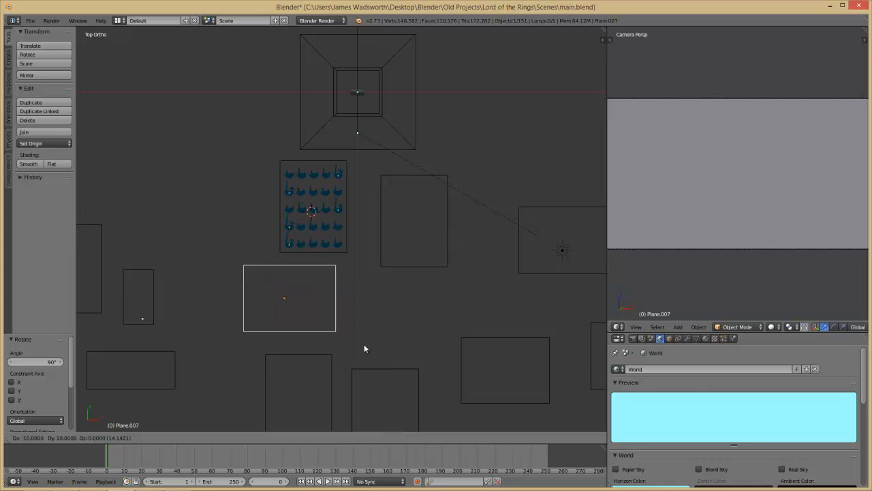
click(345, 338)
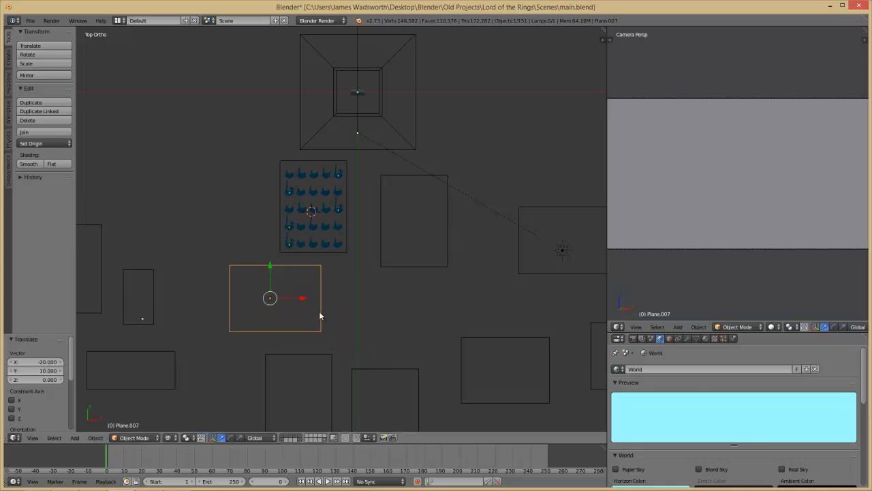
Duplicate the small formation rectangle on the -X side and shift the copy 210 along X and -10 along Y.
right_click(157, 308)
key(shift+d)
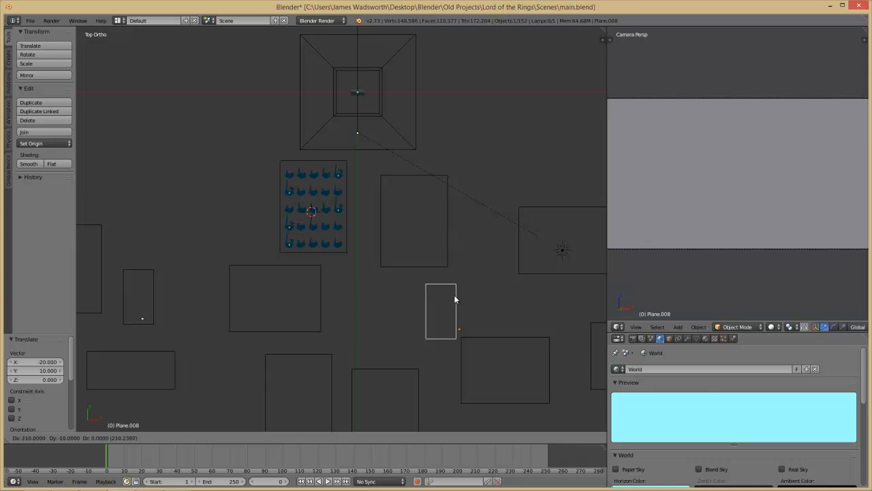
click(456, 298)
shift+middle_drag(358, 313, 315, 300)
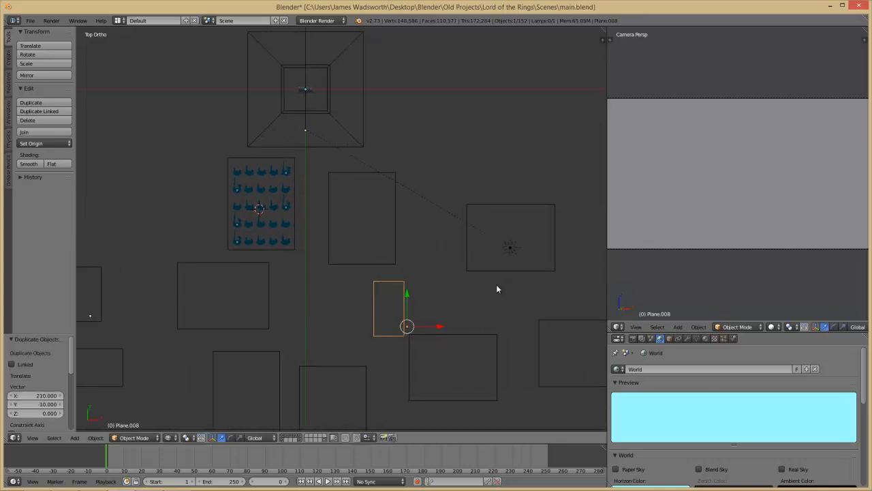
Add the adjacent larger rectangle to the selection and move both about 9.5 along X.
shift+right_click(480, 343)
key(g)
key(x)
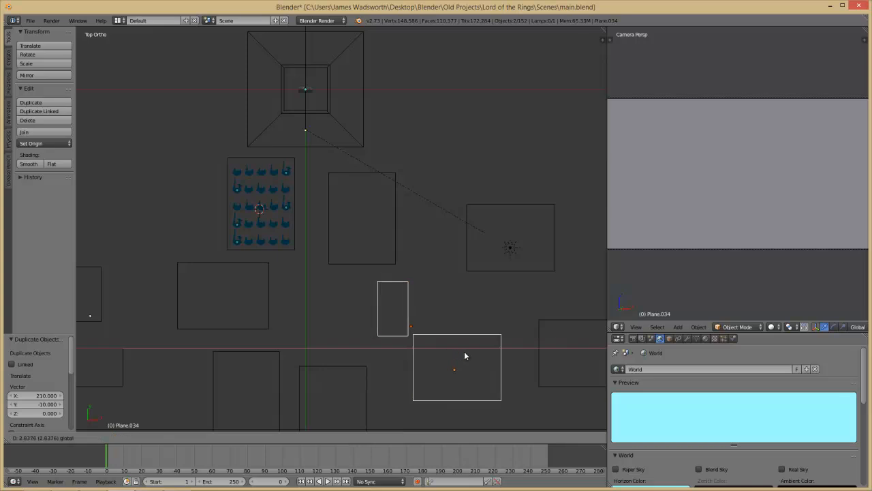
click(469, 349)
Duplicate the rectangle around the sun lamp and shift the copy -120 along X and -50 along Y.
right_click(479, 268)
key(shift+d)
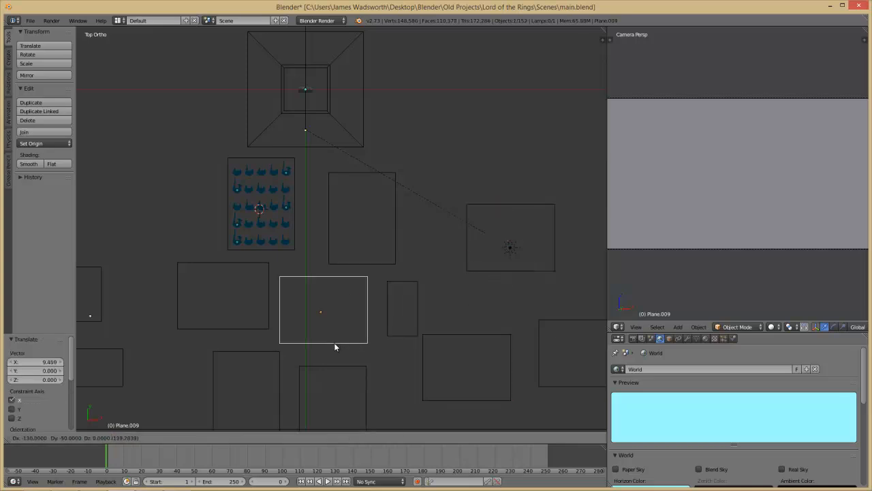
click(343, 343)
Duplicate the wide rectangle behind the orc block and shift the copy -50 along X and 60 along Y.
scroll(344, 362, down, 2)
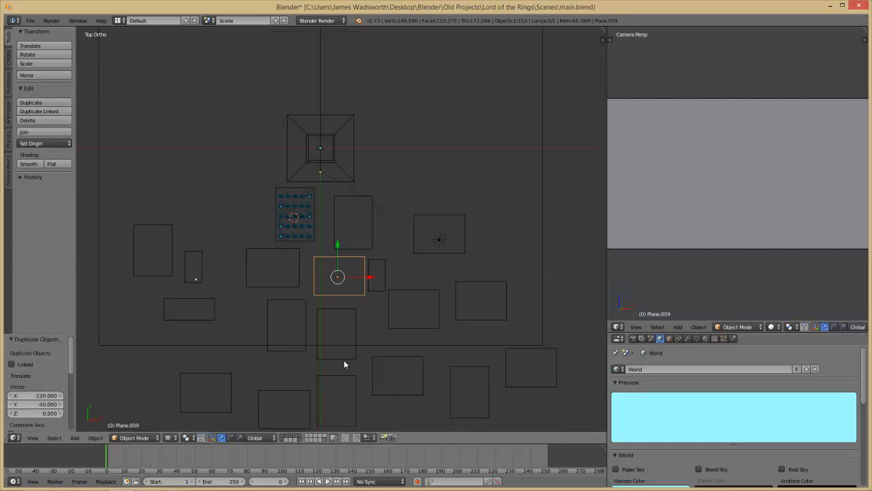
scroll(311, 305, up, 6)
scroll(321, 290, down, 6)
scroll(280, 281, up, 4)
right_click(246, 269)
key(shift+d)
click(224, 228)
shift+middle_drag(225, 274, 368, 281)
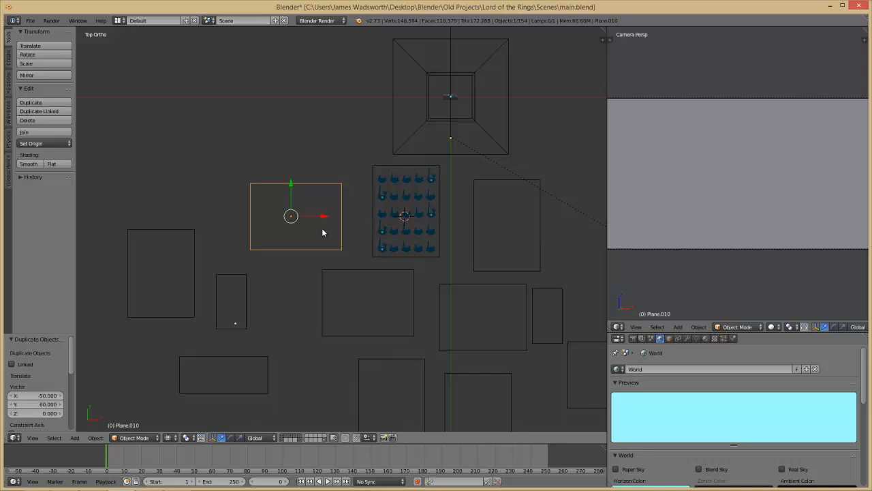
Save the extended formation layout over main.blend.
scroll(481, 300, down, 5)
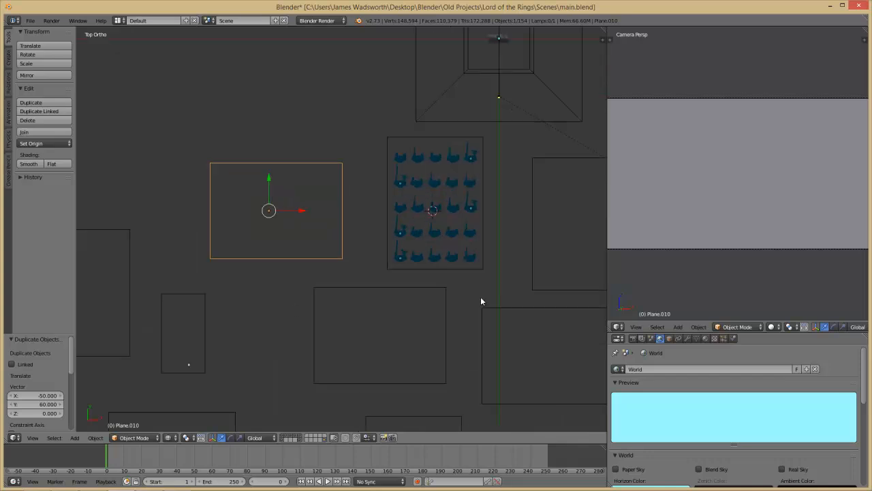
key(ctrl+s)
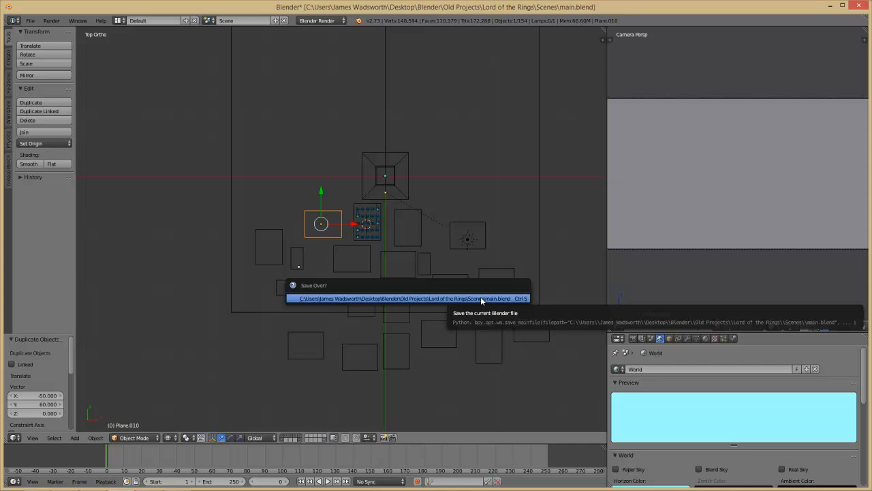
click(480, 298)
Clear the selection and delete the placeholder rectangle enclosing the orc block.
scroll(456, 266, up, 4)
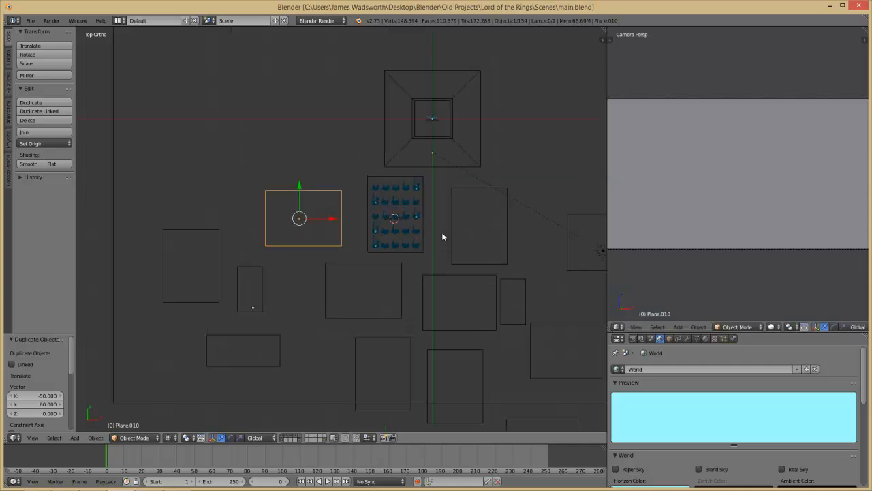
key(a)
scroll(445, 265, up, 2)
right_click(435, 264)
key(x)
click(434, 266)
Box-select all the linked orcs of the block and delete them from the scene.
key(b)
drag(471, 265, 383, 158)
scroll(446, 191, down, 7)
scroll(448, 248, up, 3)
key(KP_0)
key(KP_0)
key(x)
click(445, 300)
Check the remaining layout through the camera and save main.blend over the existing file.
scroll(445, 301, up, 2)
key(KP_0)
key(KP_0)
key(z)
key(z)
key(ctrl+s)
click(476, 237)
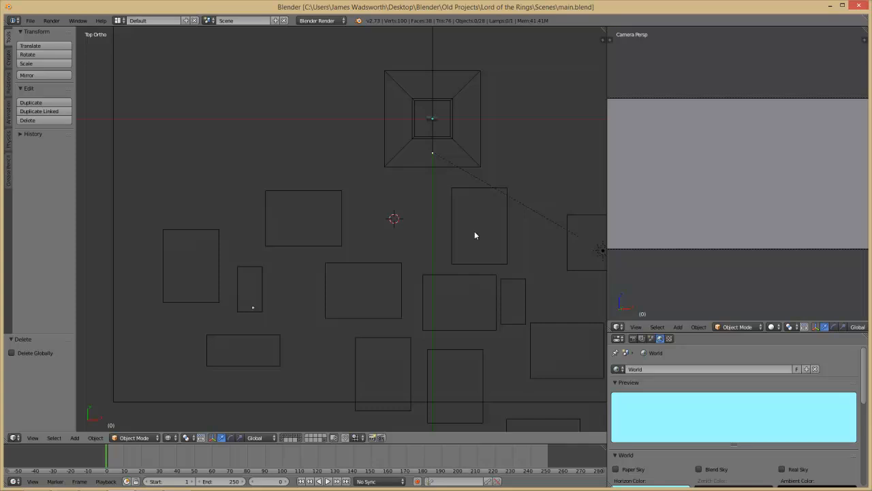
Open 02_orcs1.blend from the Scenes folder.
key(ctrl+o)
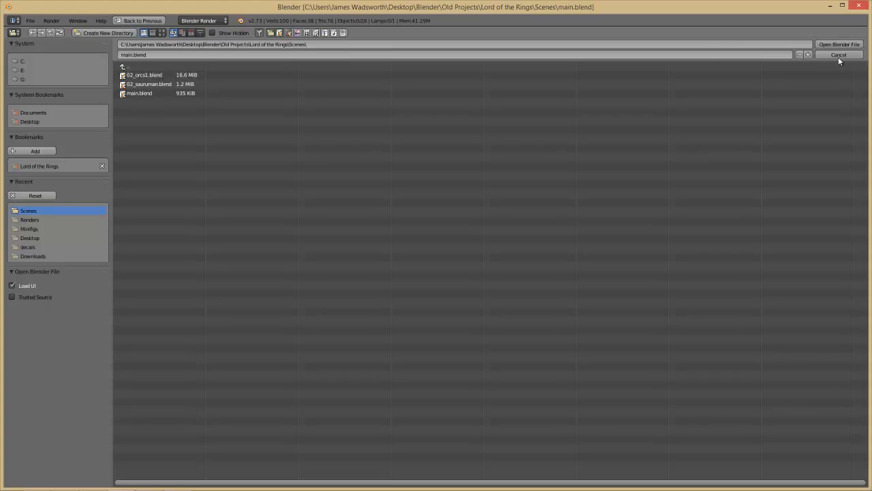
click(176, 75)
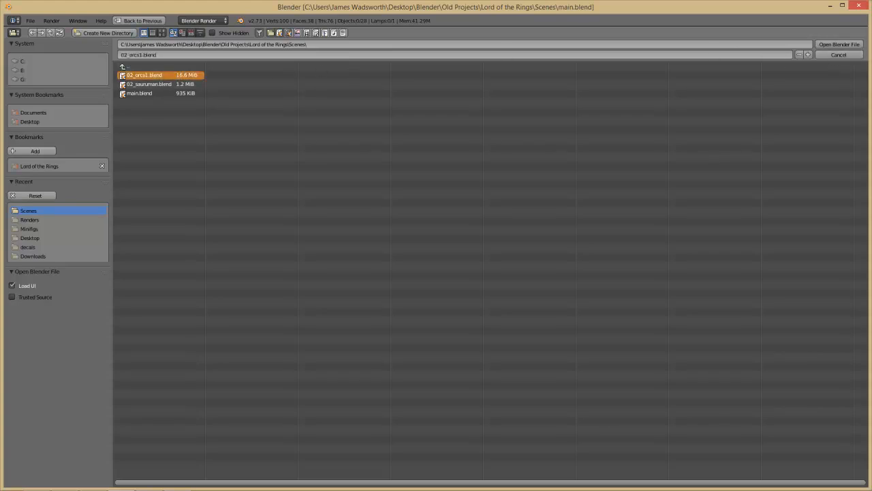
click(836, 45)
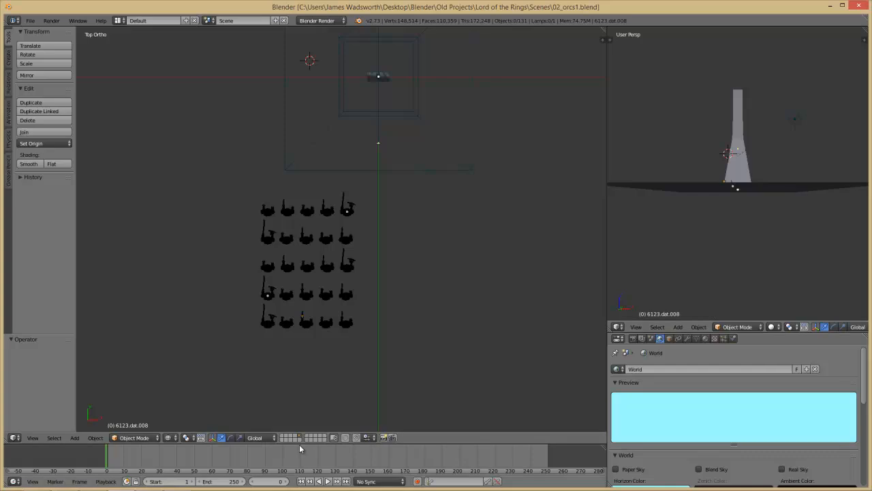
Box-select the linked tower, ground and sun lamp and delete them, keeping the orcs.
scroll(307, 364, down, 3)
key(a)
key(a)
key(b)
drag(392, 156, 490, 274)
scroll(489, 274, down, 5)
scroll(520, 341, down, 2)
scroll(452, 299, up, 3)
key(Delete)
Select the linked camera from its own view and delete it.
scroll(347, 203, up, 3)
key(KP_0)
right_click(418, 320)
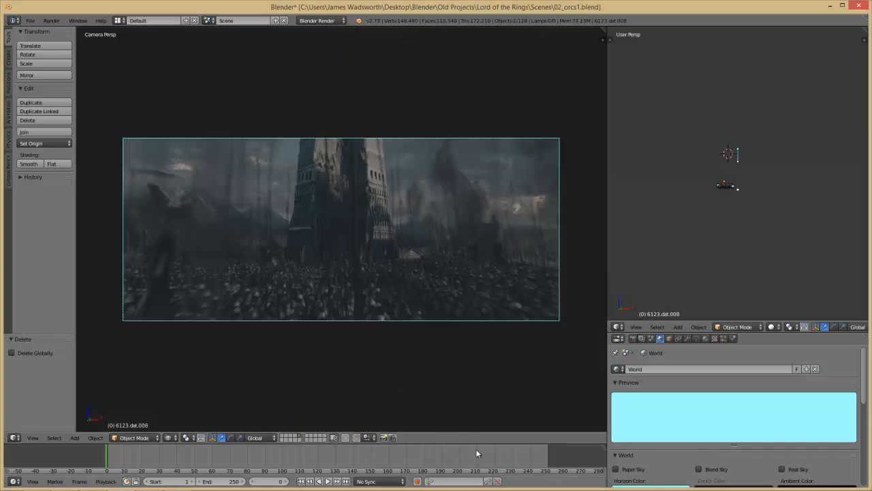
key(x)
click(472, 360)
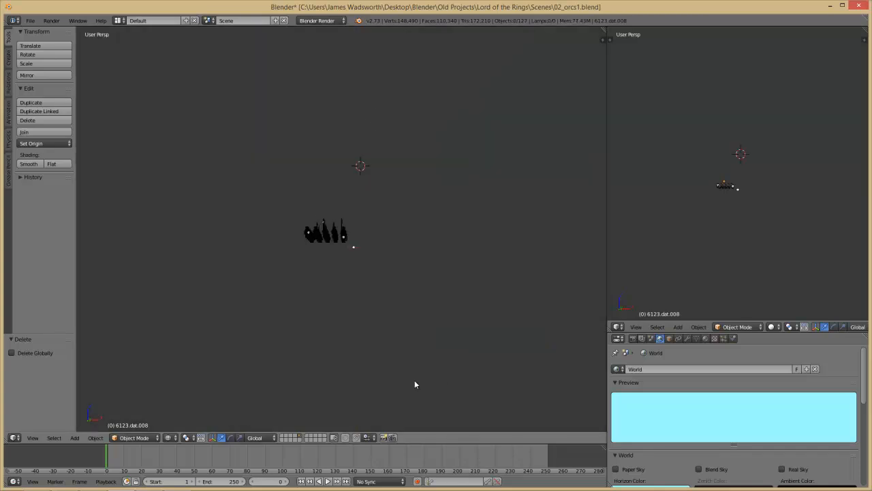
Return to the top view, hide the orc layer, and save the scene as 02_orcs2.blend.
key(KP_7)
scroll(359, 298, up, 3)
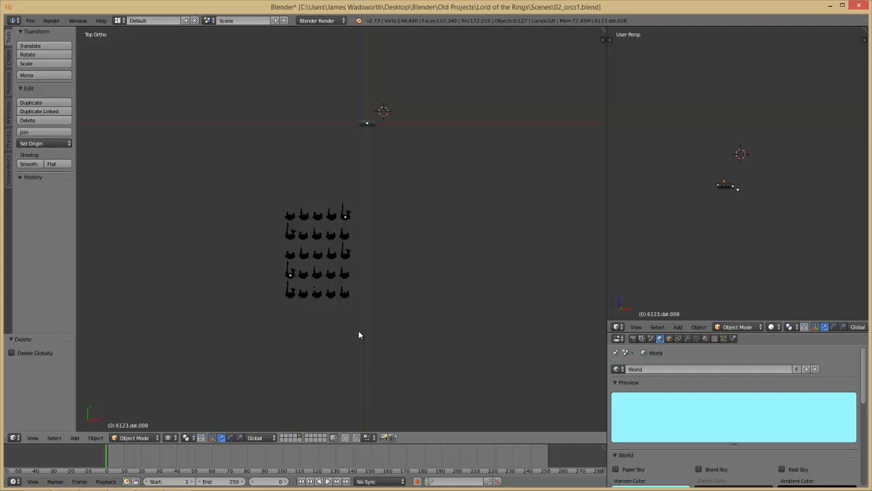
click(298, 439)
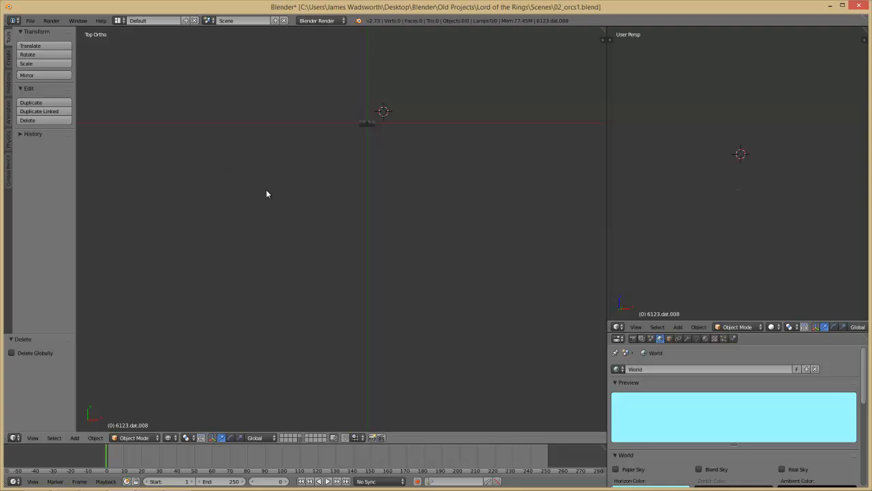
key(ctrl+shift+s)
click(129, 54)
click(142, 55)
key(BackSpace)
text(2_orcs2.blend)
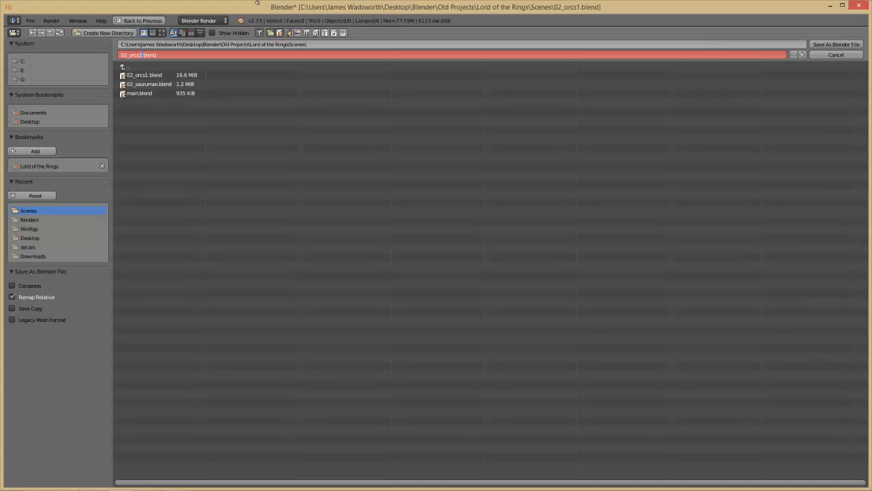
click(826, 42)
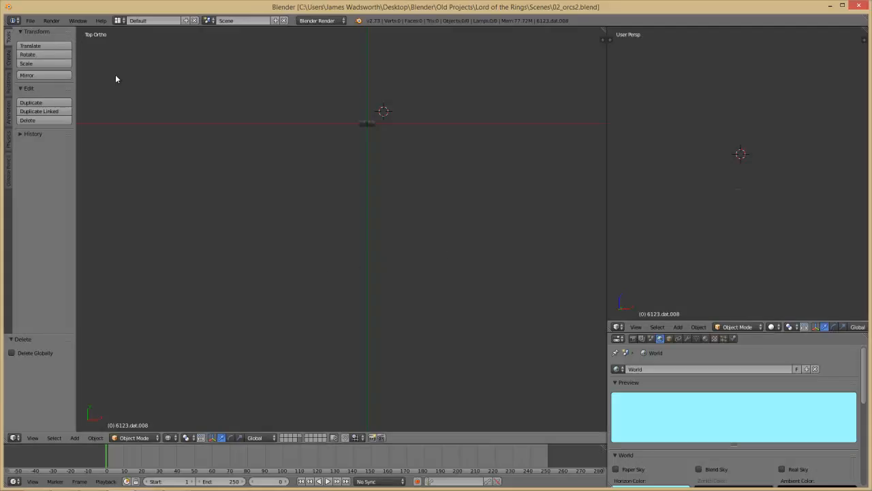
Link all objects from main.blend into the scene.
click(30, 20)
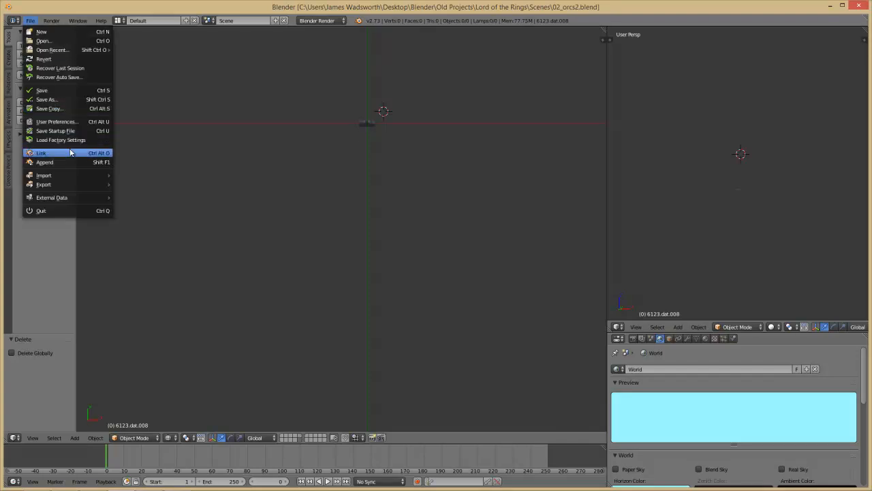
click(70, 152)
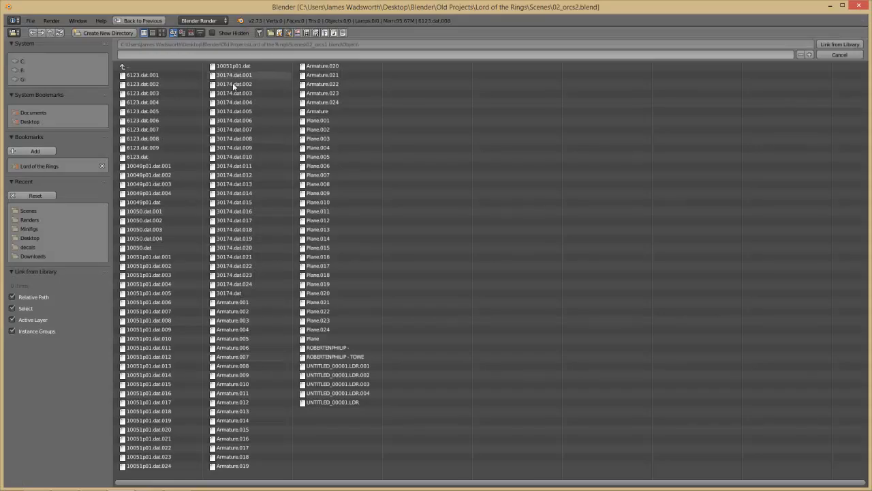
click(156, 64)
click(157, 64)
double_click(166, 103)
double_click(155, 131)
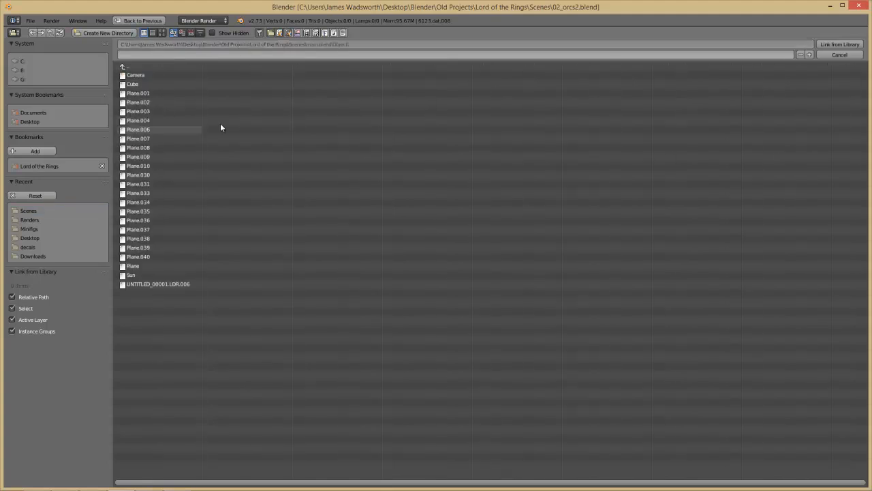
key(a)
click(841, 44)
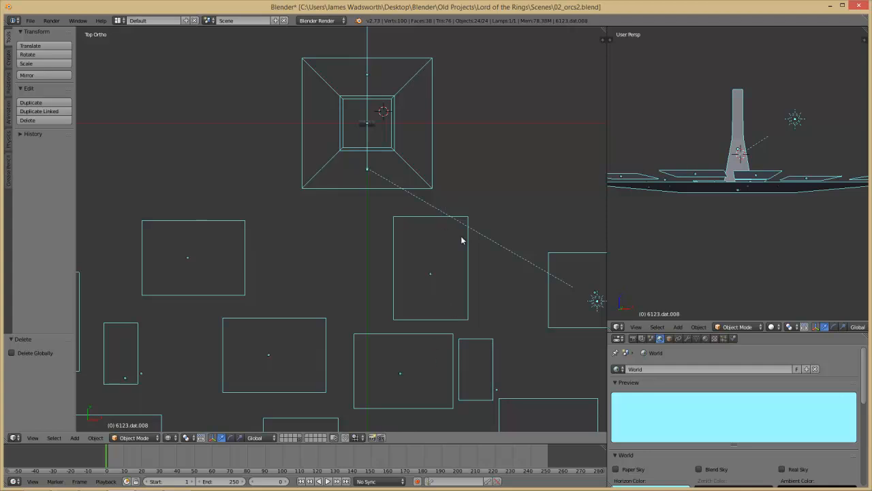
Show the orc layer and move all 25 orcs 70 along X and -10 along Y into the +X rectangle nearest the tower.
right_click(467, 259)
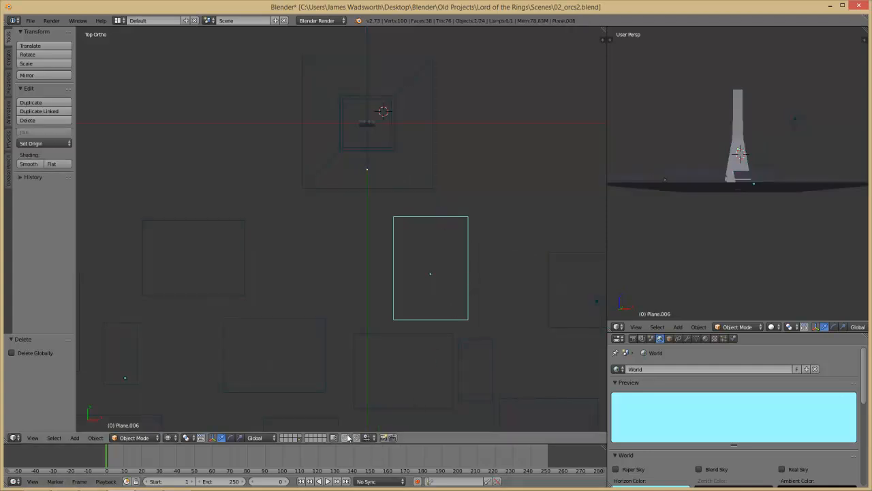
click(300, 439)
scroll(325, 405, up, 2)
key(a)
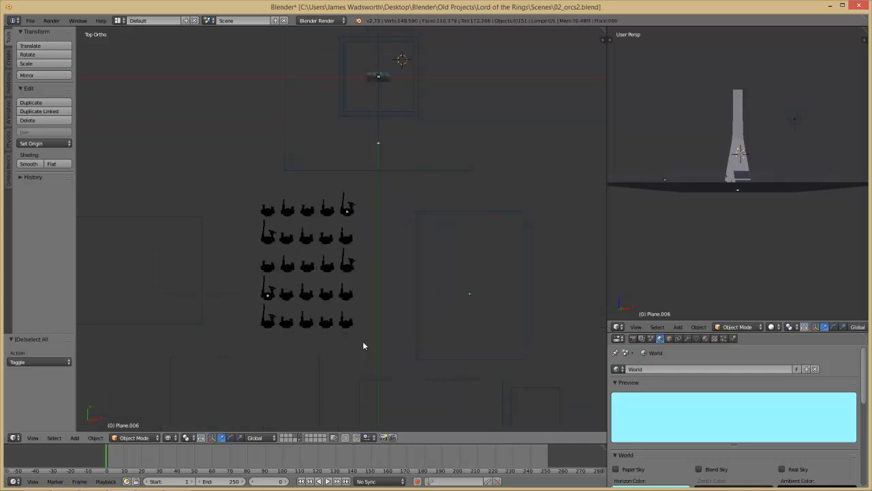
key(b)
drag(363, 342, 240, 191)
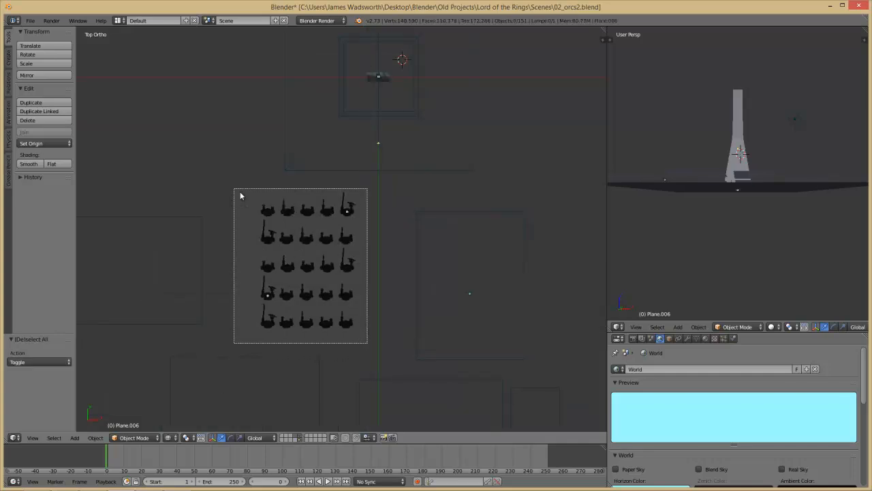
key(g)
click(403, 217)
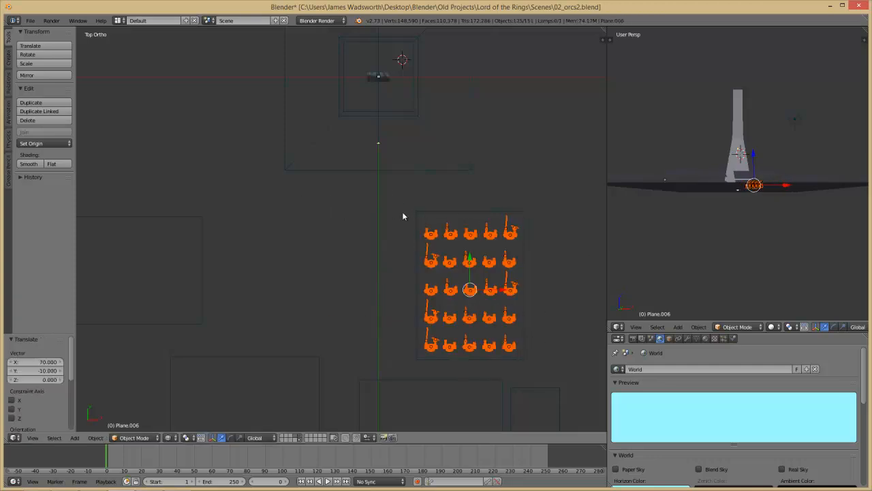
Nudge the orc block about -0.39 along X to centre it in its rectangle.
key(g)
key(x)
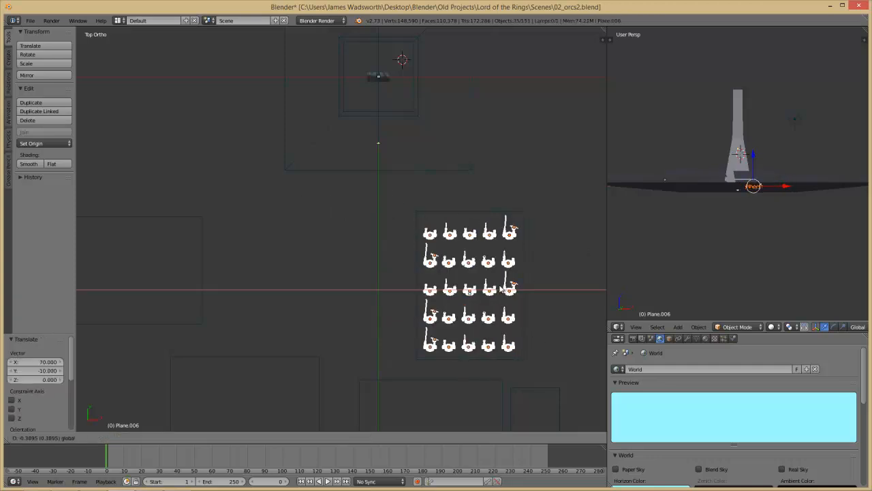
click(568, 344)
scroll(568, 344, down, 4)
scroll(568, 345, up, 2)
scroll(341, 213, down, 3)
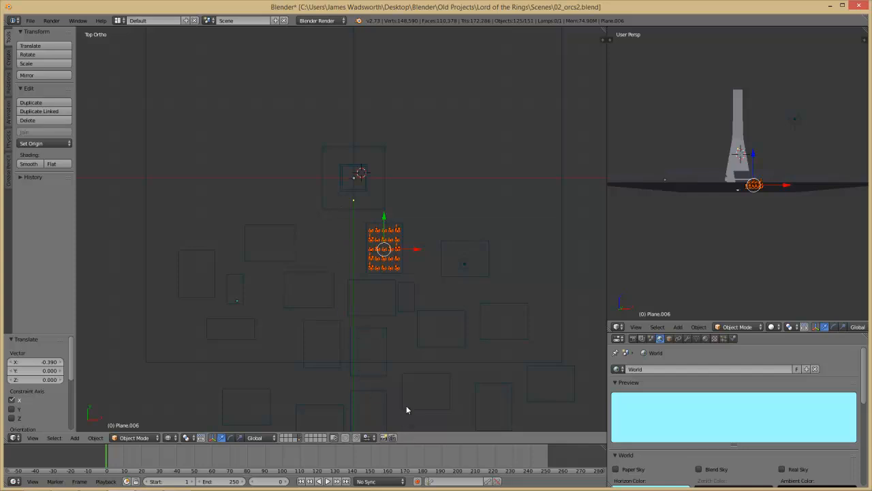
Save the repositioned orc block over 02_orcs2.blend.
scroll(411, 246, up, 5)
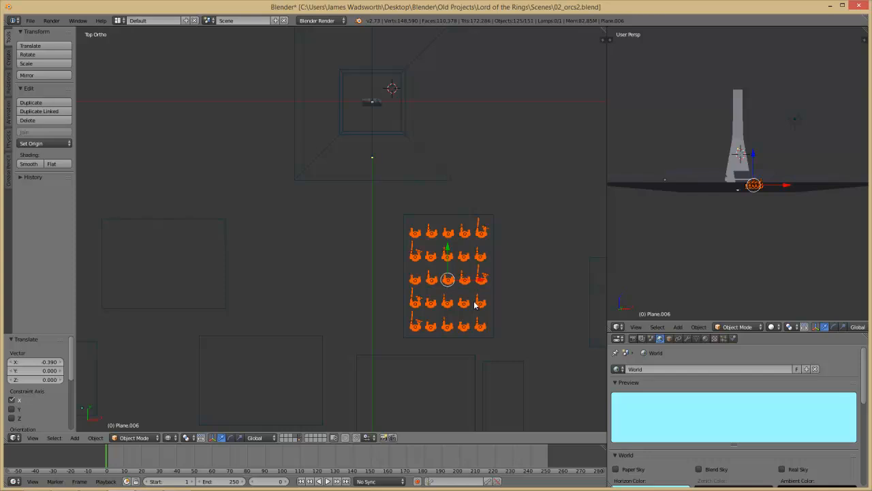
key(ctrl+s)
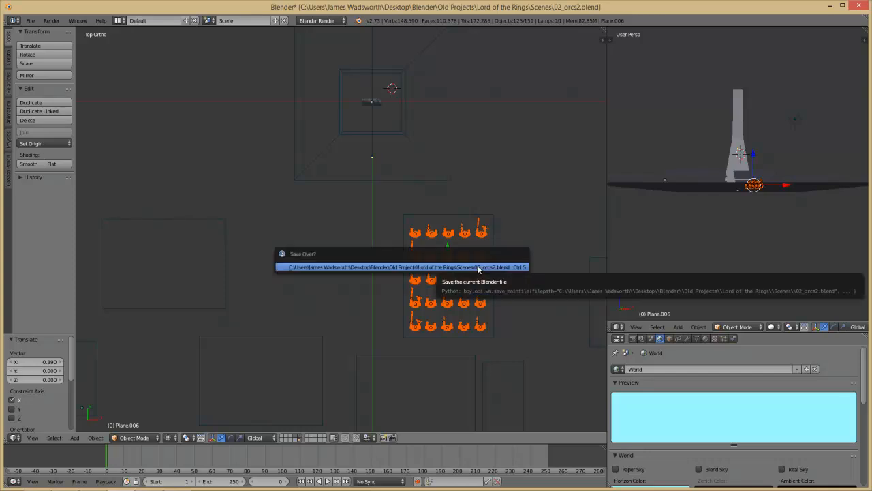
click(479, 267)
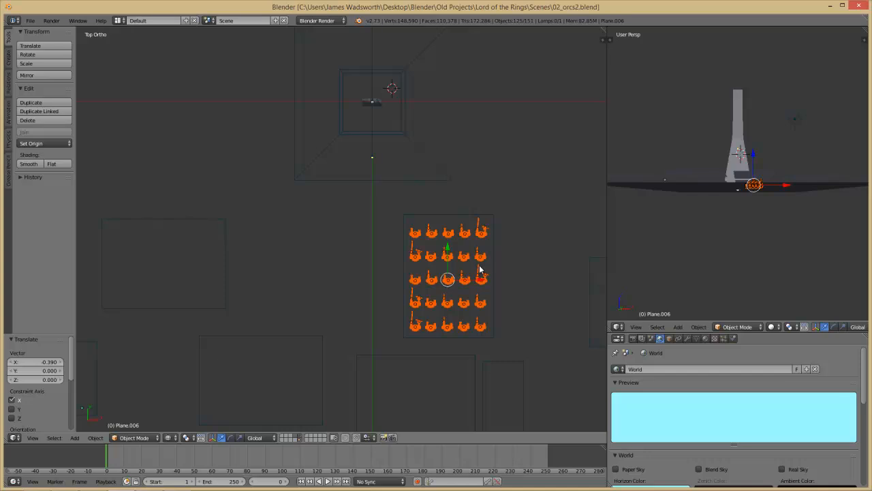
Move the orc block -150 along X onto the wide rectangle on the tower's -X side.
shift+middle_drag(481, 270, 397, 217)
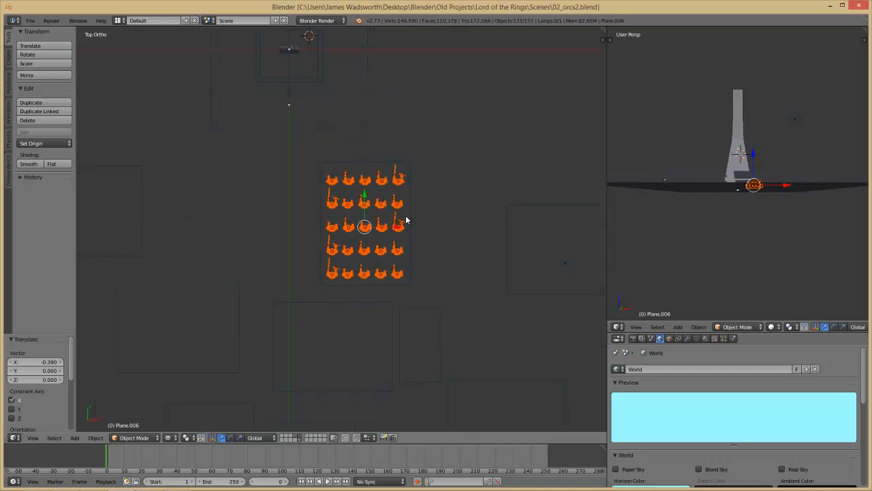
scroll(409, 225, down, 3)
key(g)
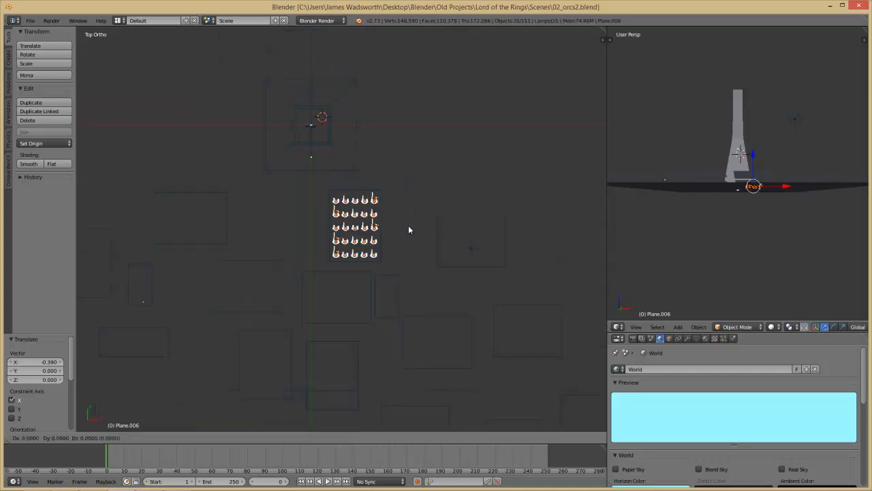
click(235, 226)
scroll(300, 273, up, 5)
shift+middle_drag(212, 246, 383, 294)
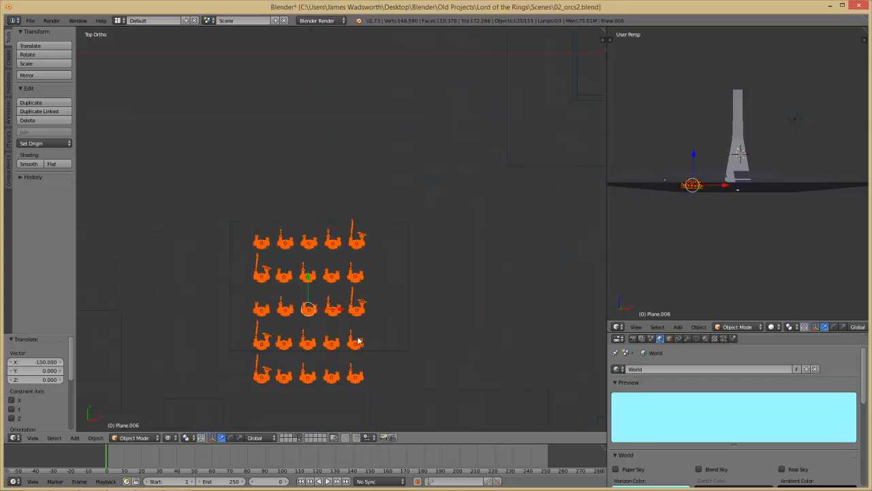
Shift the orc block slightly along -X within its new rectangle and delete the previous placeholder rectangle on the +X side.
drag(343, 312, 329, 311)
scroll(518, 338, down, 4)
right_click(559, 298)
key(Delete)
Move the bottom row of five orcs 40 along X and 40 along Y, then nudge it to continue the top row.
scroll(317, 294, up, 3)
key(b)
drag(256, 342, 349, 367)
key(g)
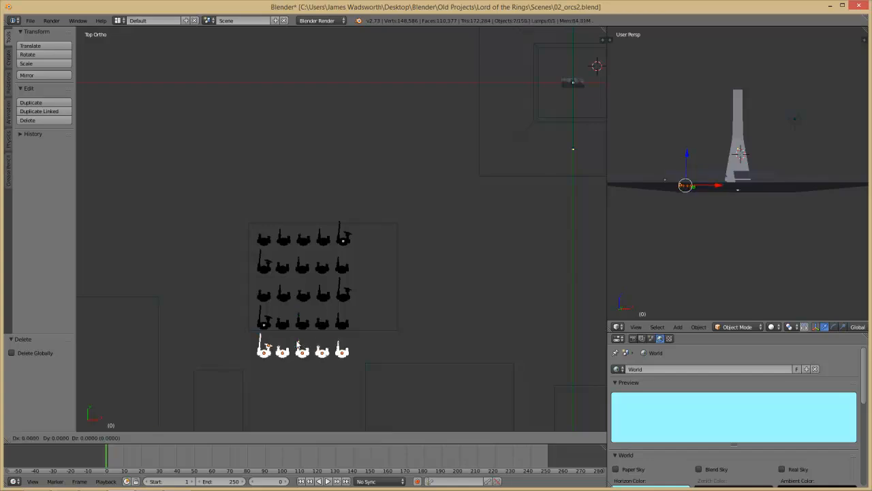
click(400, 237)
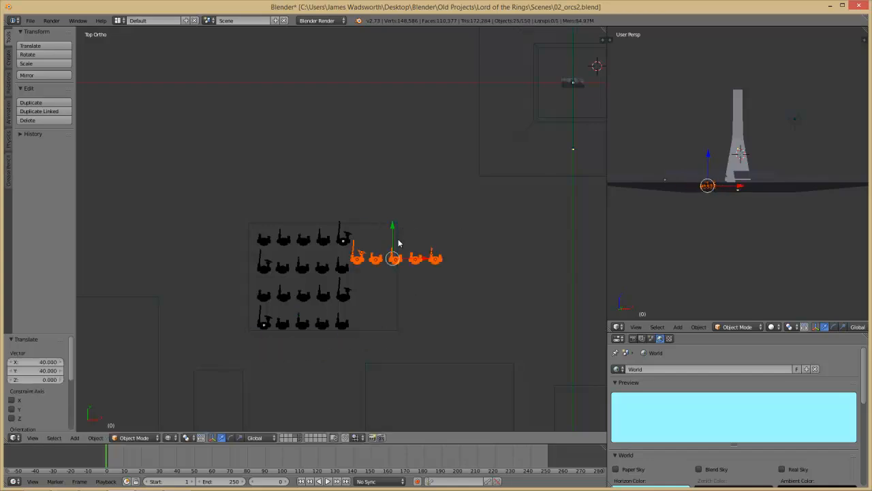
scroll(400, 237, up, 3)
key(g)
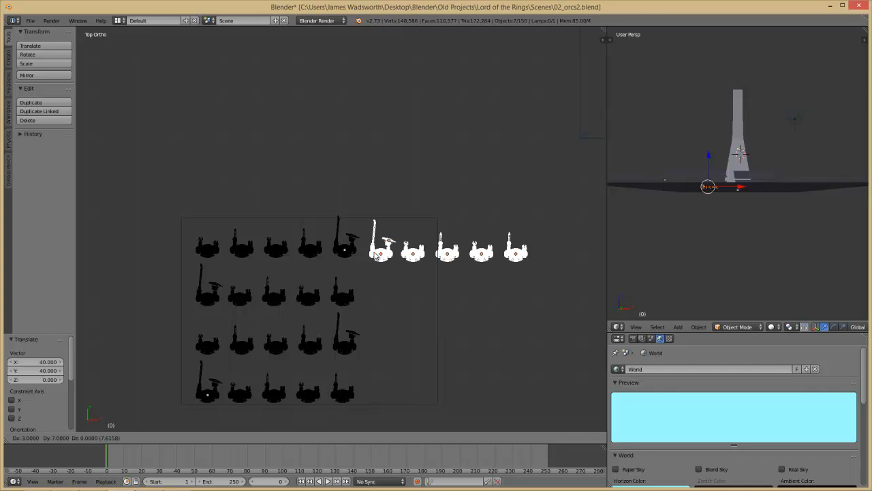
click(375, 255)
Delete the five orcs in the remaining bottom row of the block.
key(a)
key(b)
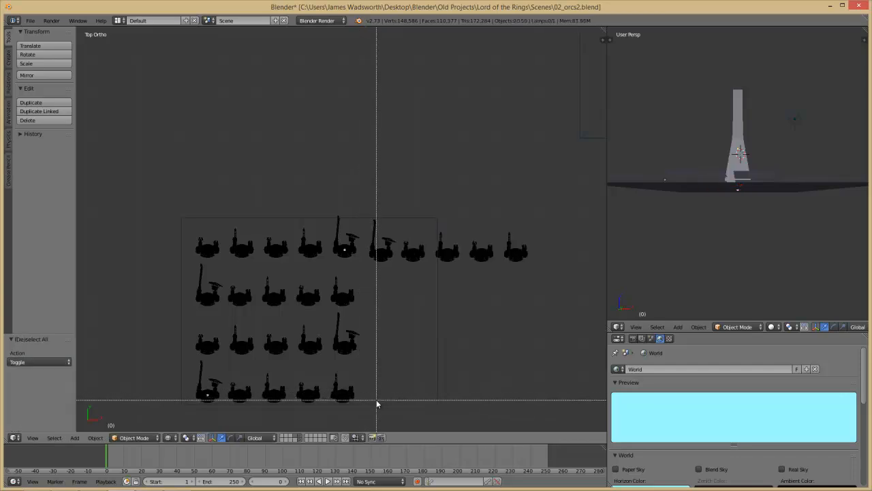
drag(380, 394, 216, 398)
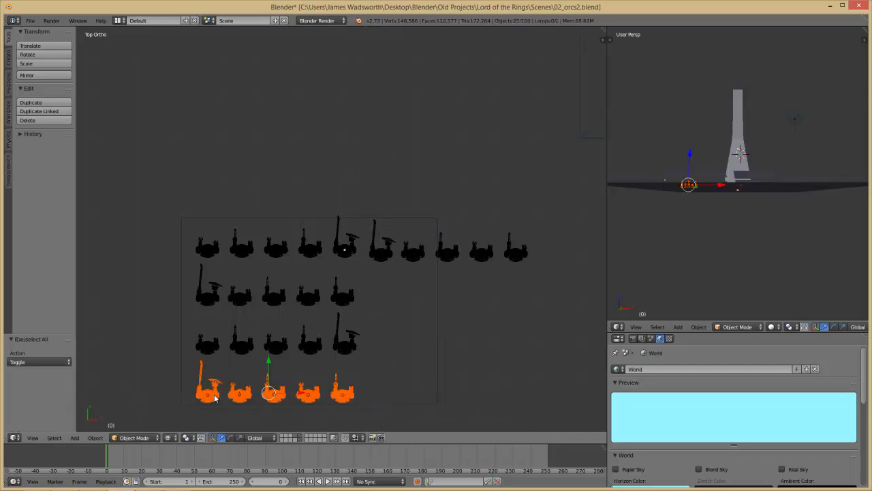
right_click(215, 398)
key(b)
drag(372, 400, 190, 382)
key(x)
click(177, 382)
Move the three outermost orcs of the extended top row to the +X end of the second row.
key(b)
drag(441, 237, 529, 272)
key(g)
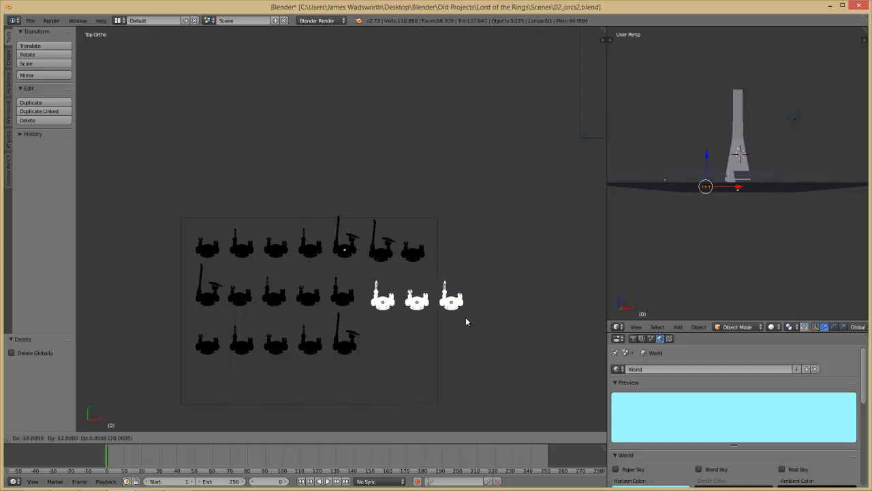
click(465, 318)
Move the second row's overhanging orc -18 along X and -11 along Y into the third row, and duplicate it 10 along X.
key(a)
key(b)
drag(447, 287, 483, 342)
key(g)
right_click(452, 385)
key(g)
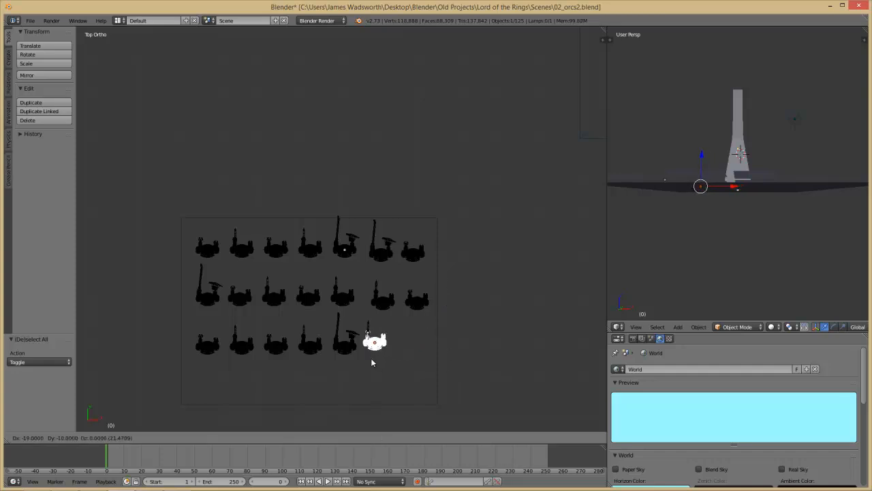
click(376, 363)
key(shift+d)
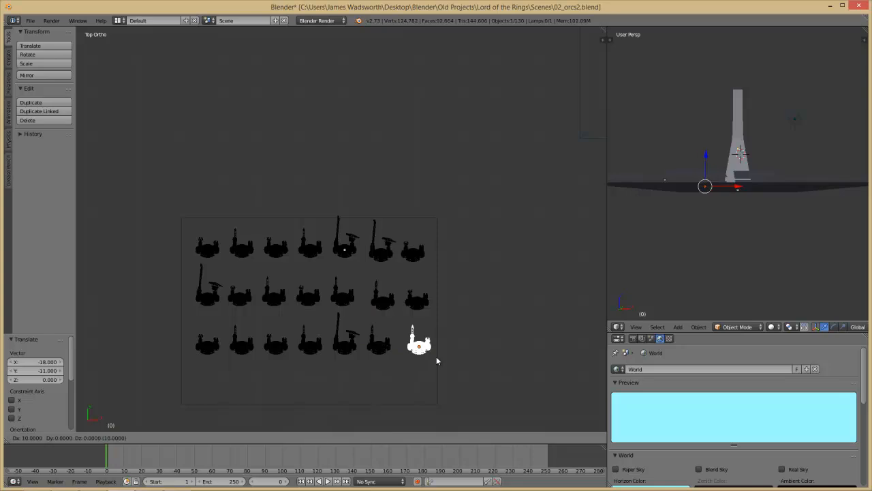
click(433, 356)
middle_drag(396, 333, 457, 288)
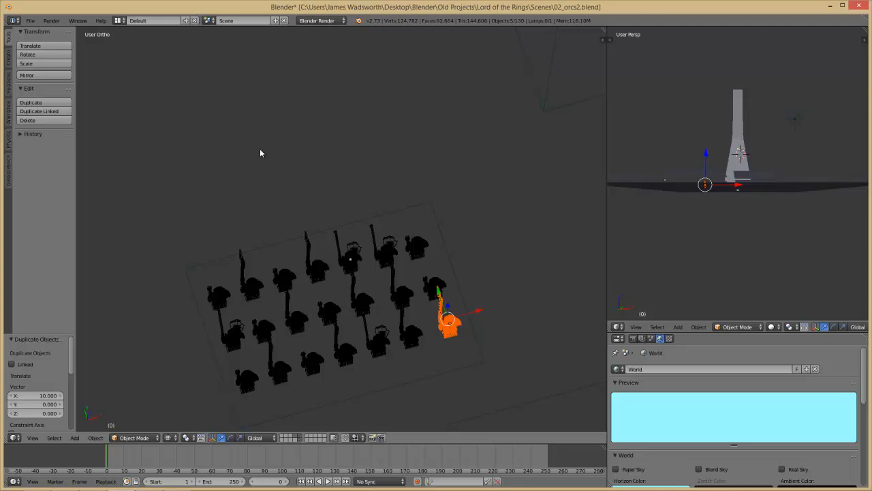
Save the seven-by-three orc block as a new file, 02_orcs3.blend.
key(ctrl+shift+s)
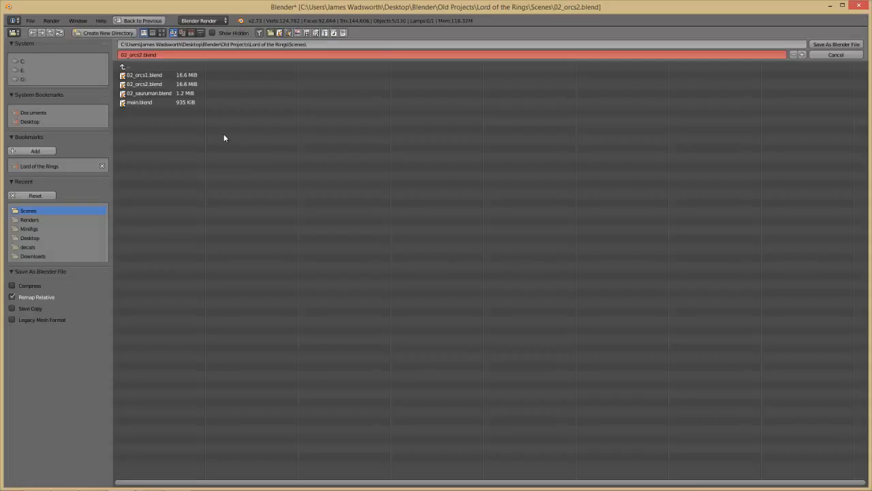
click(140, 55)
click(853, 45)
Delete the filled rectangle and duplicate all 21 orcs 250 along X and -20 along Y onto the wide rectangle on the +X side.
key(x)
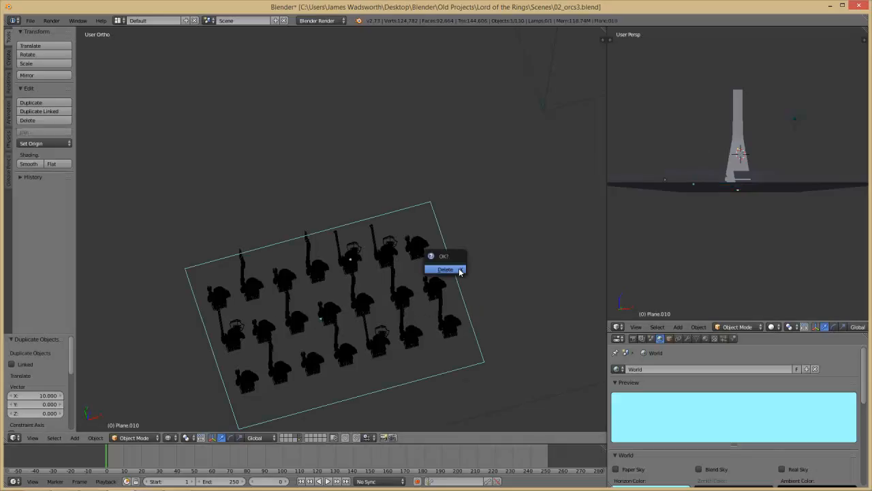
click(447, 271)
key(KP_7)
scroll(406, 350, down, 5)
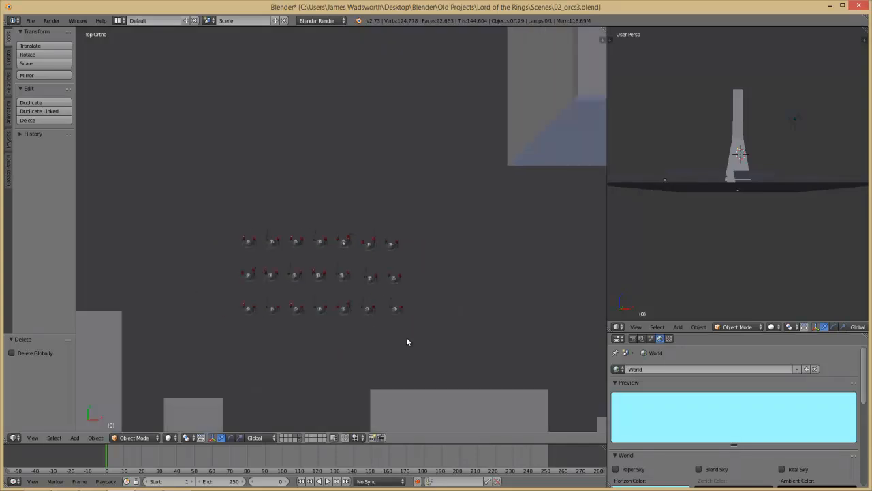
drag(418, 295, 265, 206)
shift+middle_drag(293, 221, 106, 220)
scroll(223, 254, down, 2)
key(shift+d)
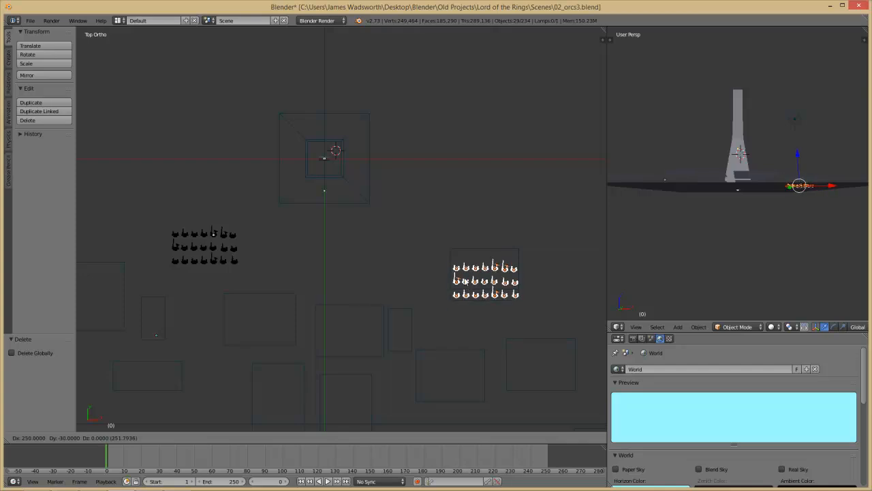
click(465, 277)
Delete the original orc block on the -X side of the tower.
key(z)
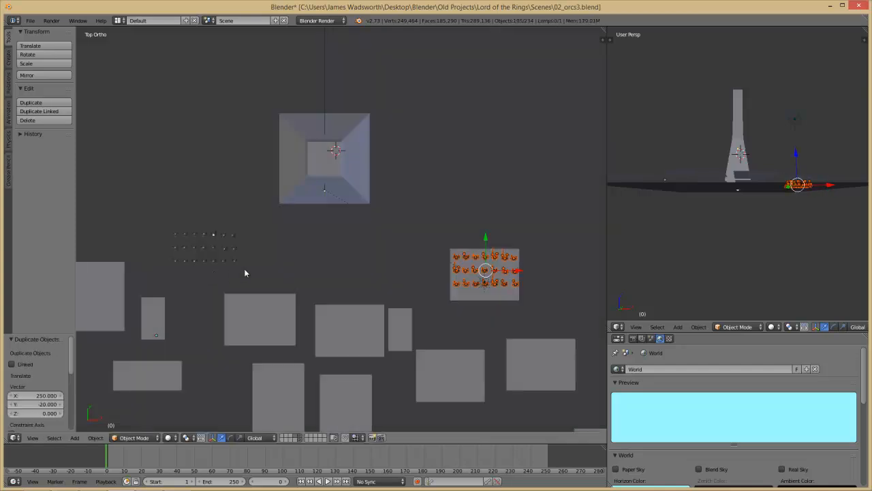
key(z)
key(a)
key(b)
drag(254, 269, 167, 235)
key(x)
click(167, 225)
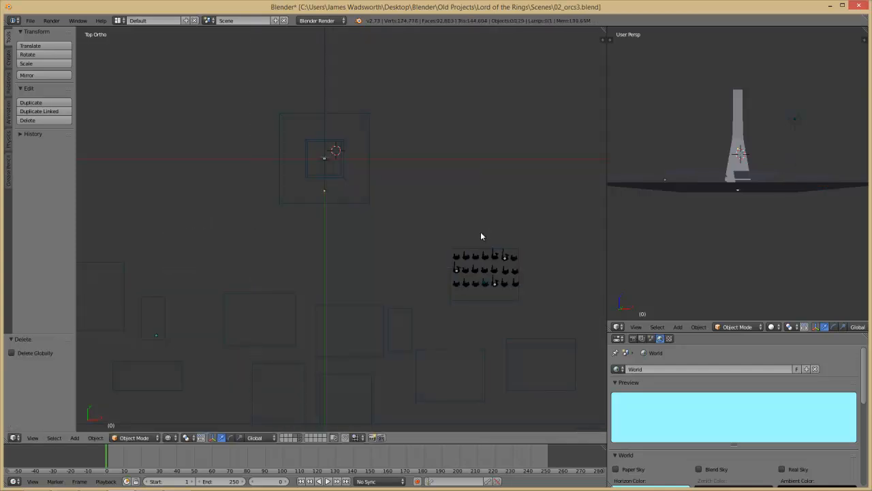
Save the scene with the +X orc block as 02_orcs4.blend.
scroll(431, 258, up, 1)
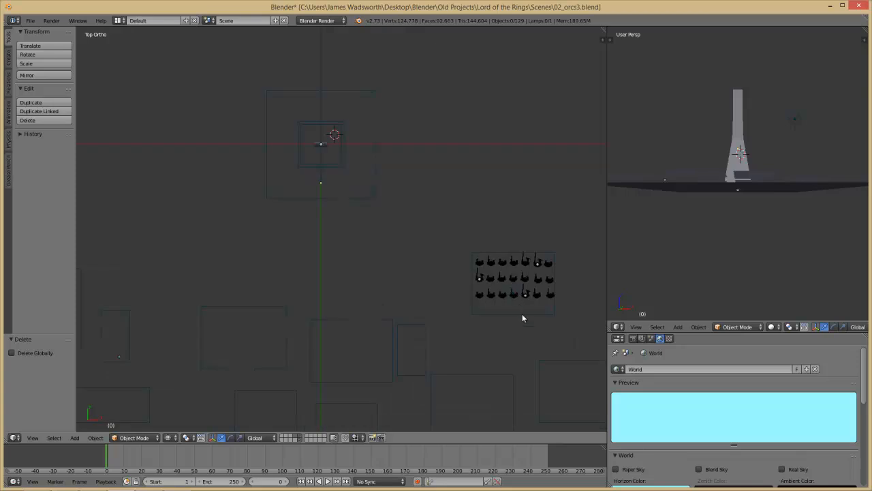
key(ctrl+shift+s)
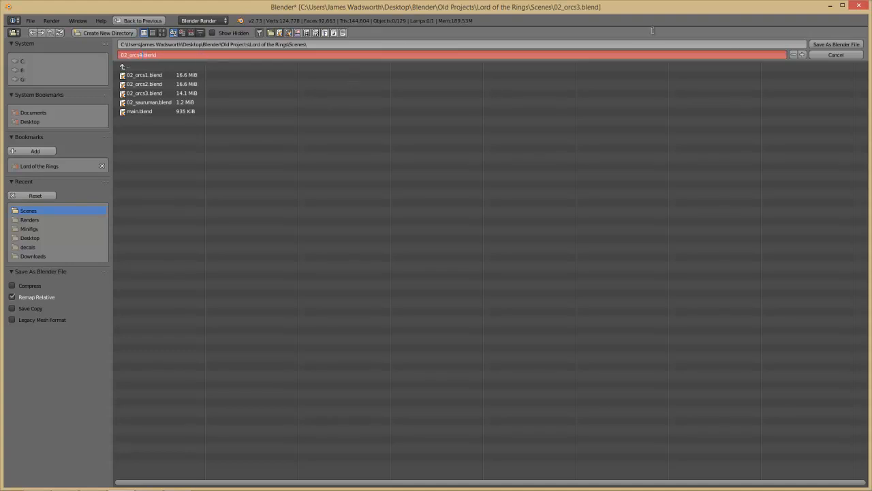
click(838, 45)
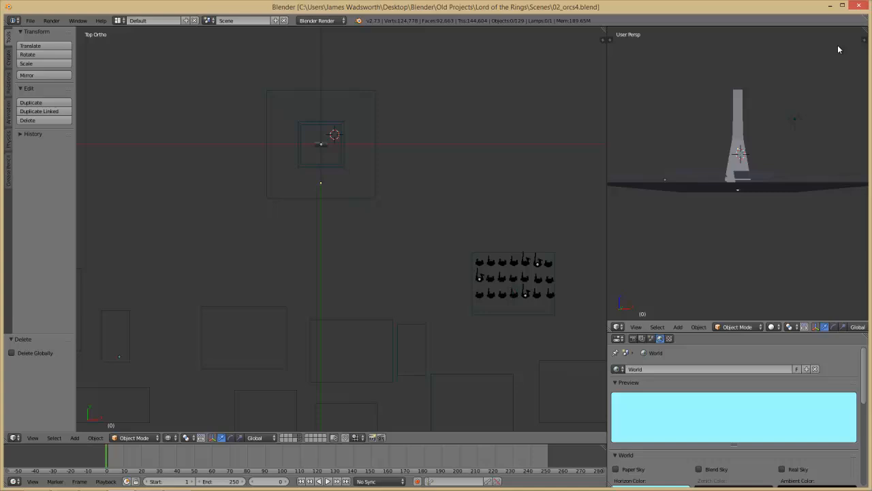
Delete the placeholder rectangle around the +X orc block.
right_click(539, 310)
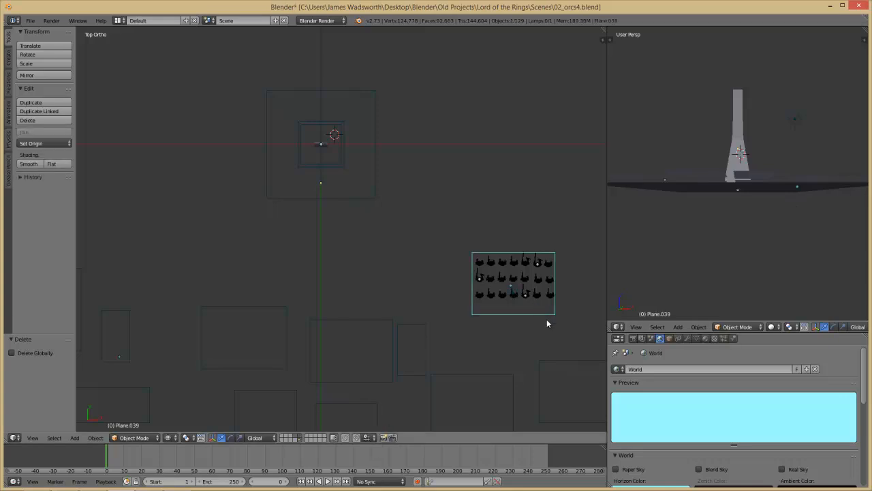
key(x)
click(546, 320)
Move the orc block -120 along X and -50 along Y onto the rectangle in front of the tower, near the Y axis.
key(b)
drag(569, 307, 469, 250)
middle_drag(469, 248, 438, 281)
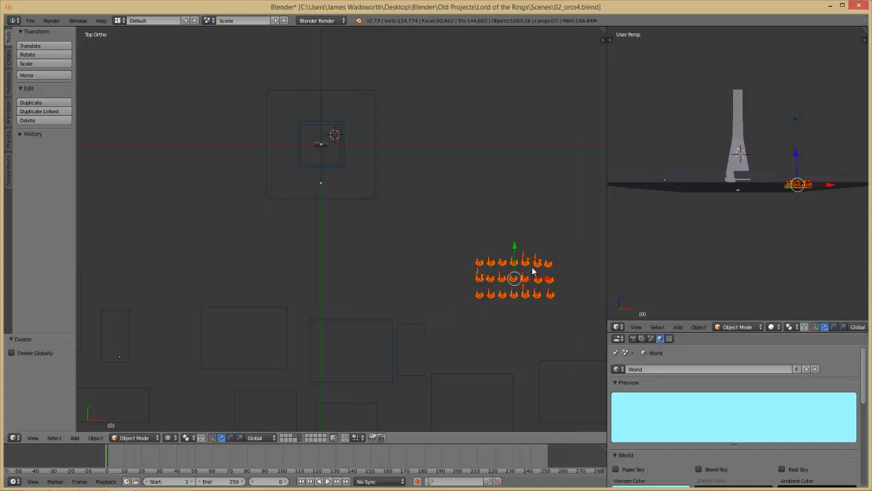
key(g)
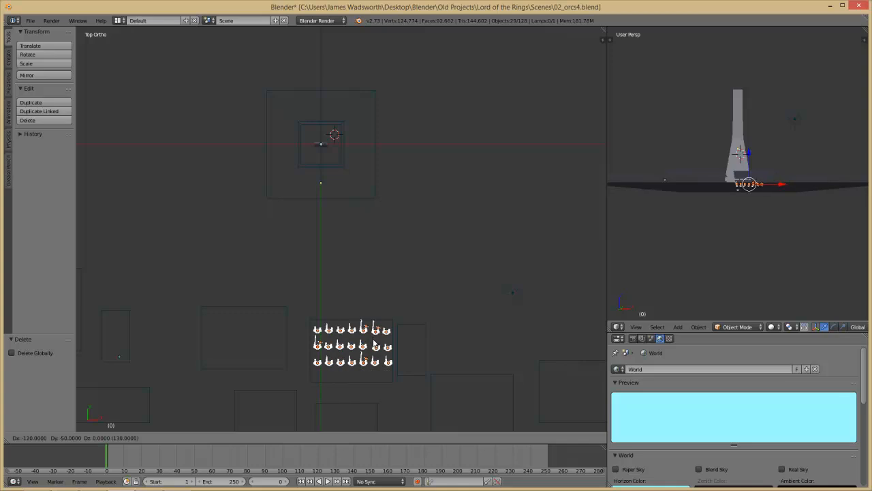
click(386, 346)
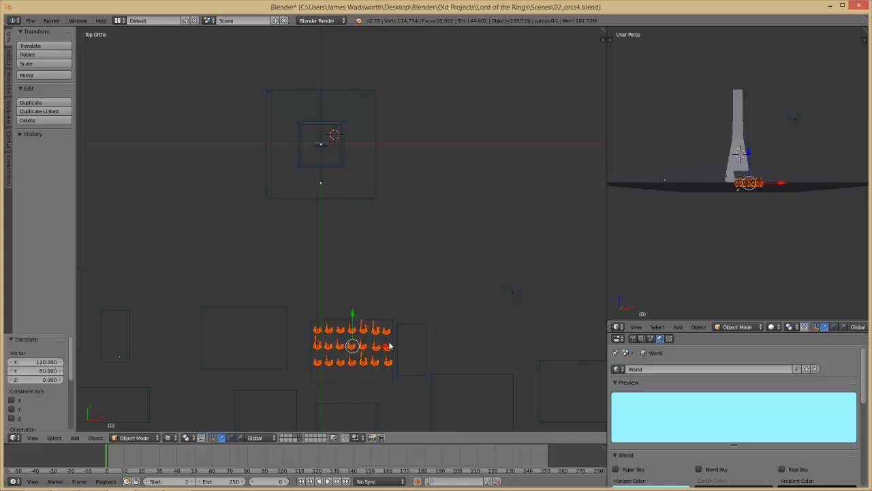
Save the scene with the block in front of the tower as 02_orcs5.blend.
key(ctrl+shift+s)
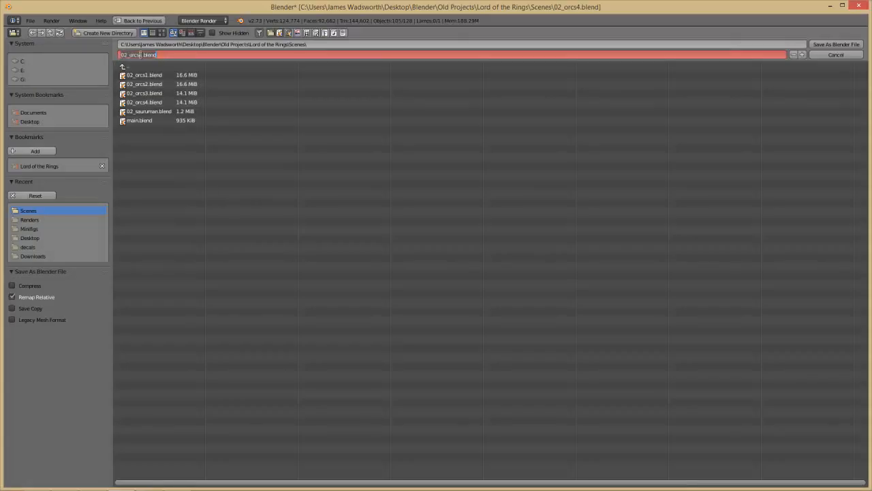
key(KP_Add)
click(834, 45)
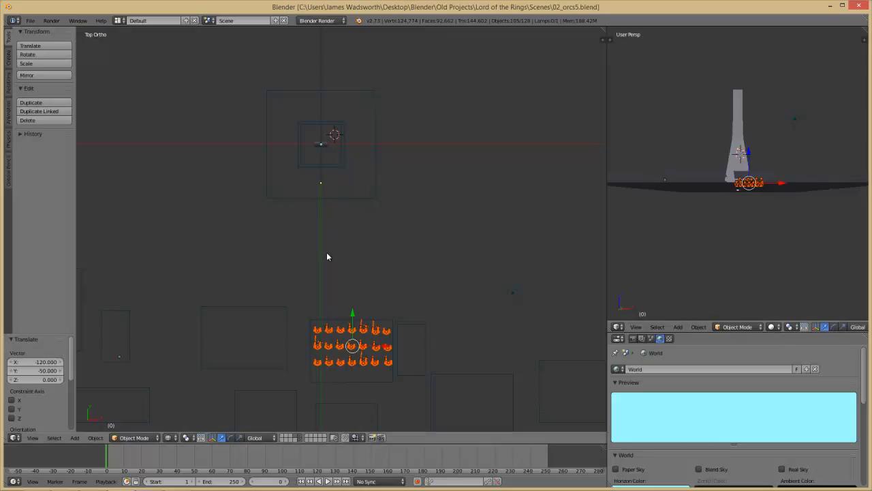
Delete the filled rectangle and move the orc block -70 along X and 10 along Y towards the wide rectangle on the -X side.
key(x)
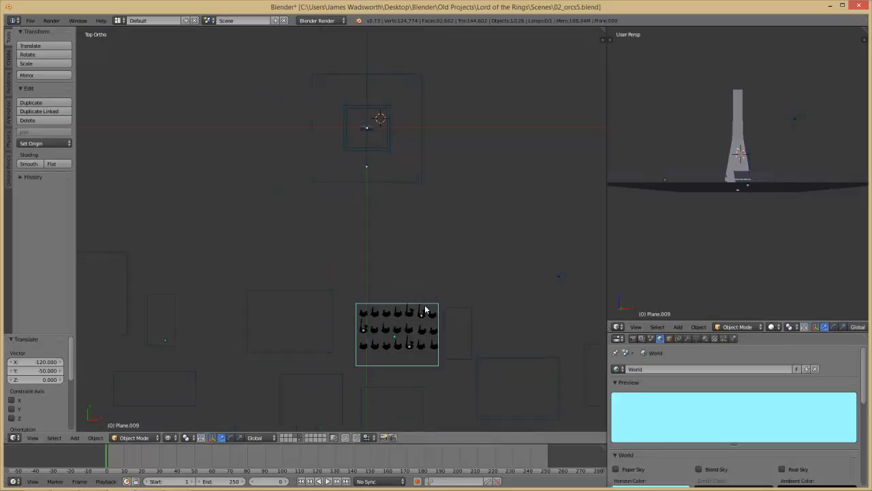
click(425, 318)
key(b)
drag(437, 360, 349, 294)
scroll(357, 381, down, 6)
scroll(337, 360, up, 3)
key(g)
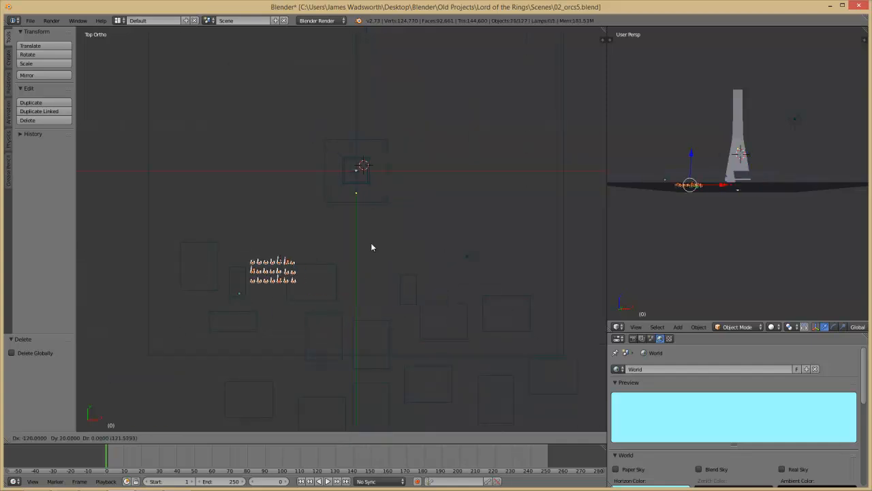
click(415, 256)
Fit the orc block into the rectangle by moving it -10.937 along X and -3.365 along Y, and check frame 247 through the camera.
key(KP_0)
key(KP_0)
scroll(385, 306, up, 4)
key(g)
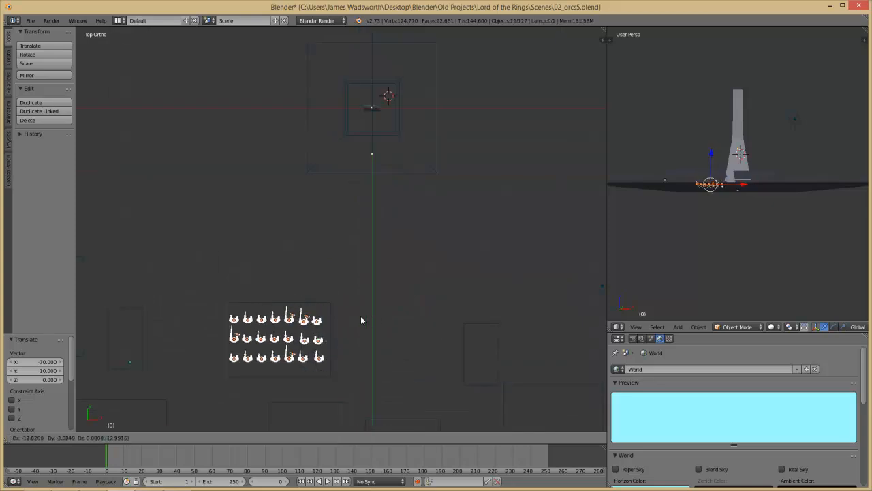
click(363, 320)
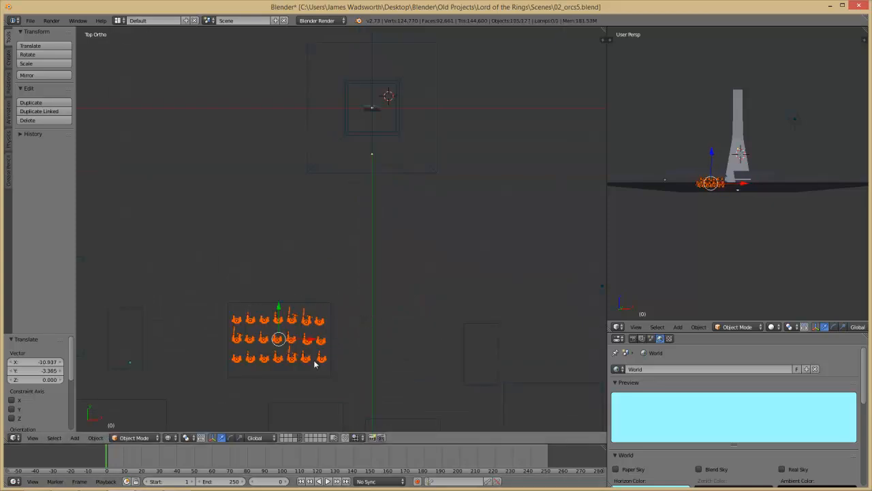
key(KP_0)
drag(321, 447, 543, 452)
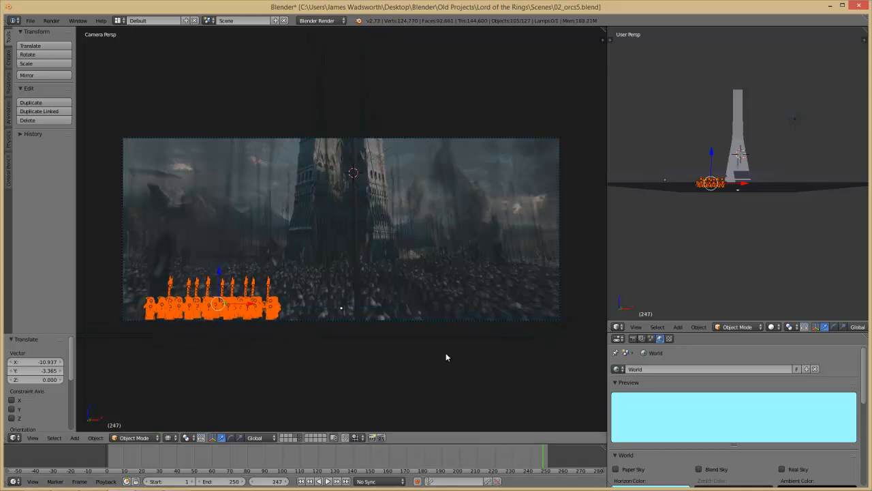
key(KP_7)
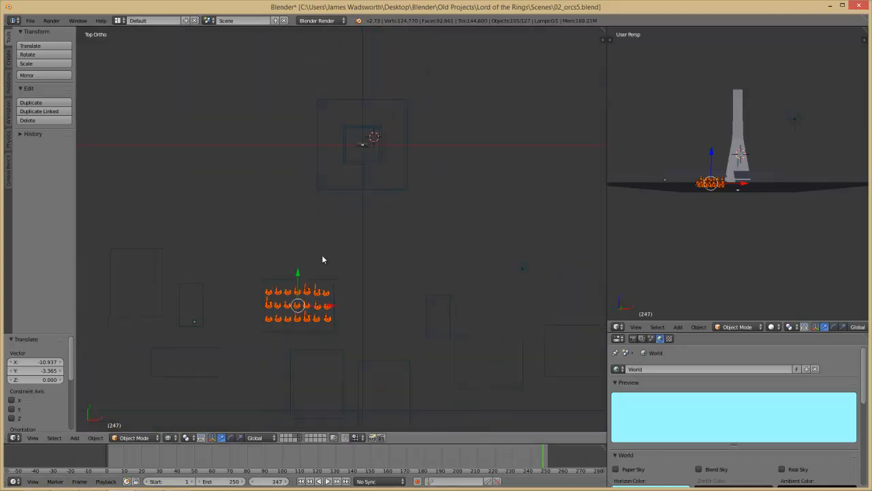
Save the scene with the block in the -X rectangle as 02_orcs6.blend.
key(ctrl+shift+s)
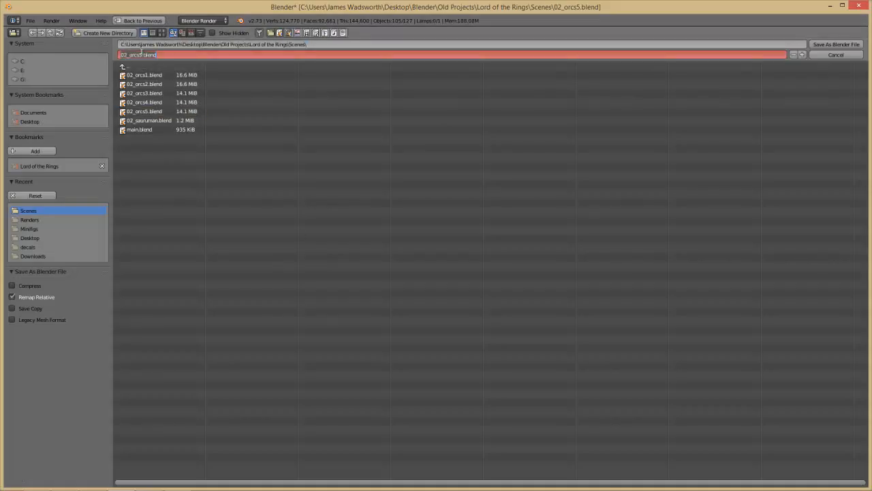
key(KP_Add)
click(831, 44)
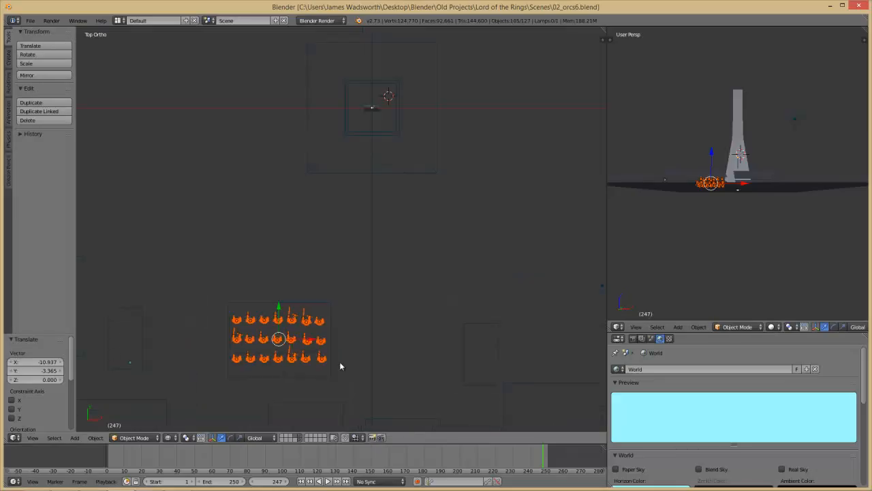
Delete the placeholder rectangle beneath the current orc block.
shift+middle_drag(340, 367, 328, 244)
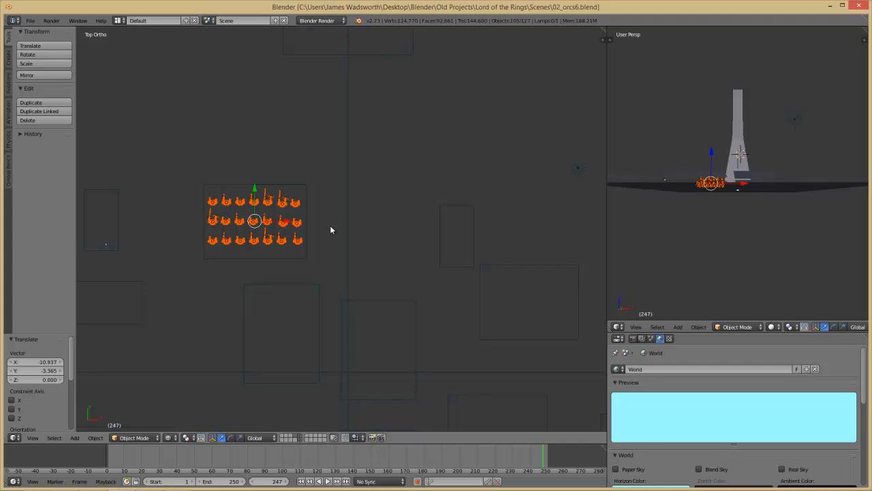
key(x)
click(304, 249)
Select the whole orc block and overwrite 02_orcs6.blend with the current scene.
key(b)
drag(323, 259, 181, 175)
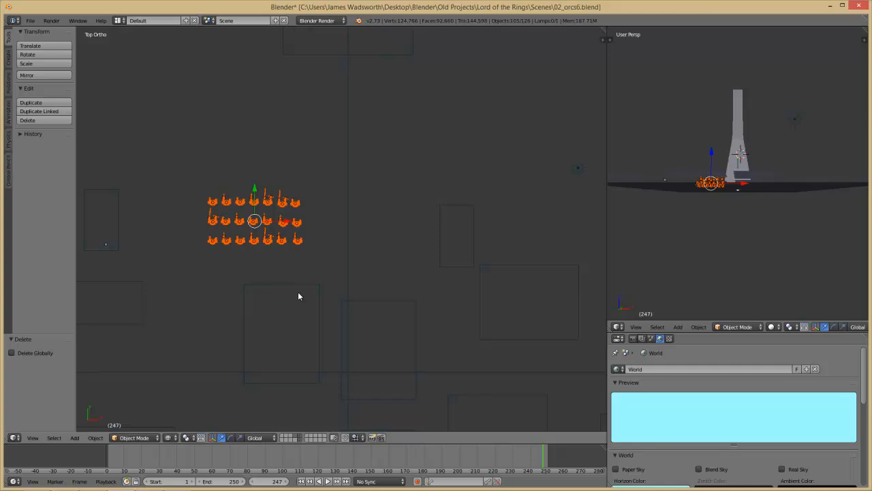
key(ctrl+s)
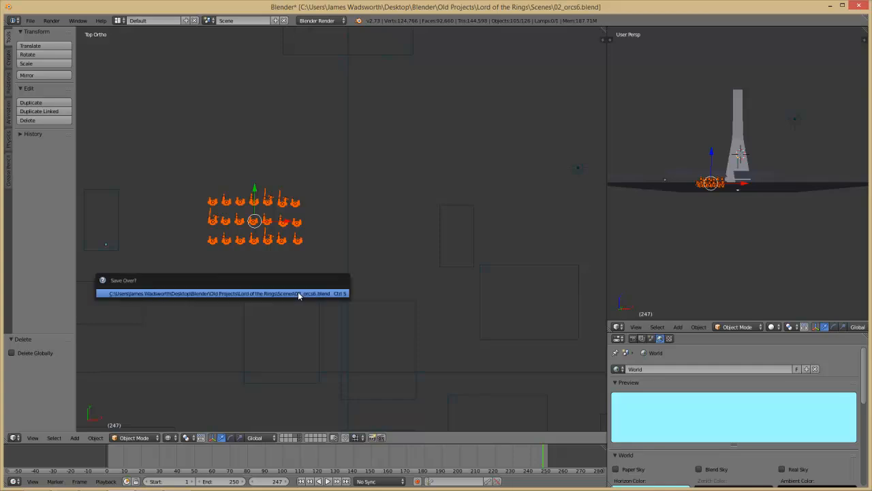
click(297, 293)
Open 02_orcs1.blend to check its orc block, and reopen 02_orcs6.blend.
key(ctrl+o)
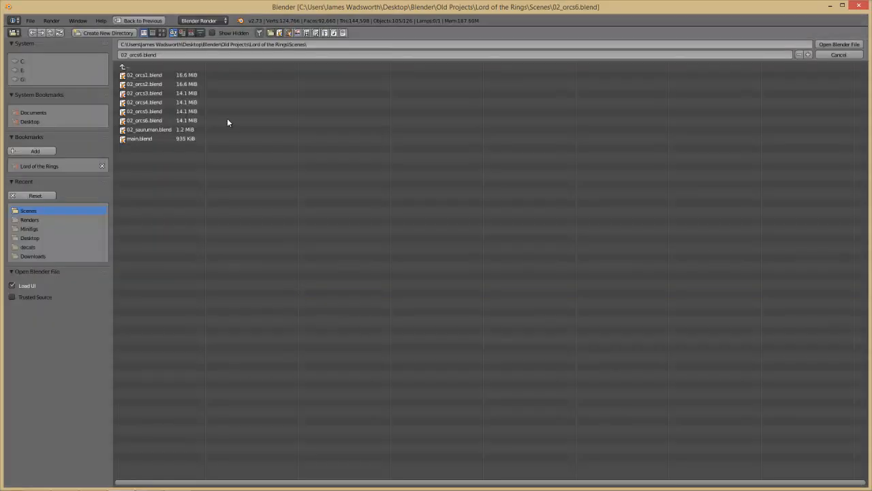
double_click(151, 75)
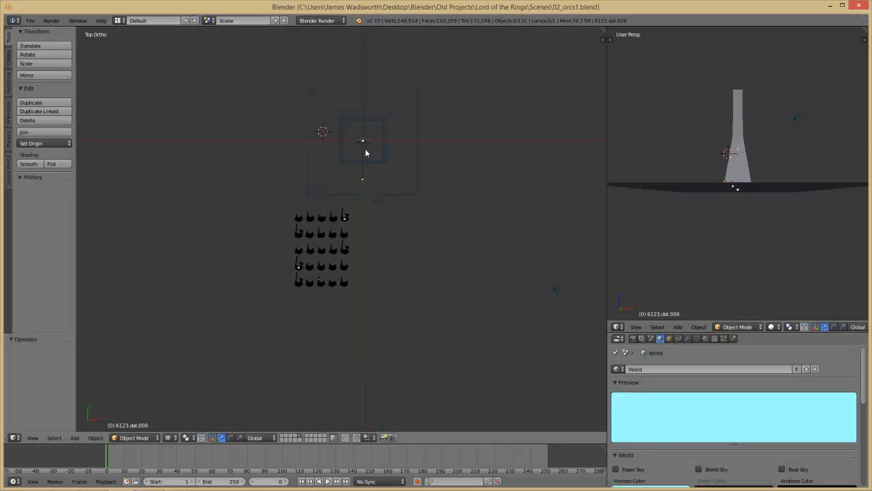
key(ctrl+o)
click(161, 119)
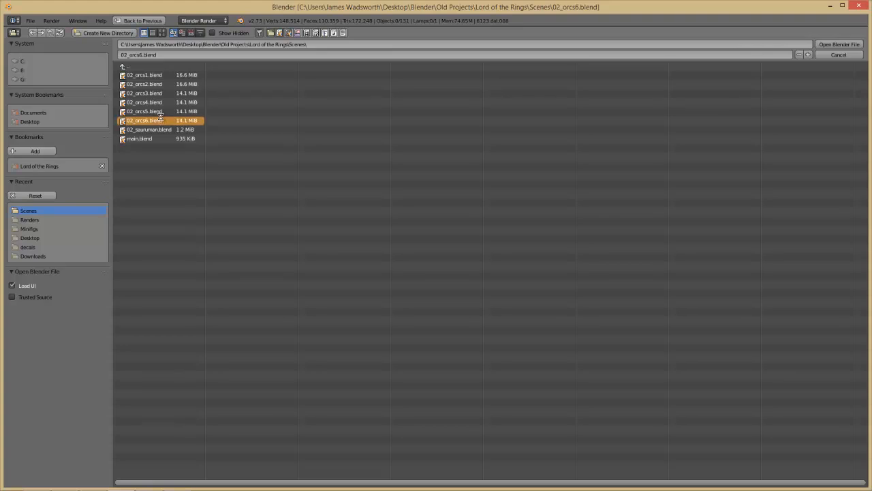
double_click(160, 119)
Move the orc block 170 along X and -50 along Y into the wide rectangle on the +X side, and save as 02_orcs7.blend.
key(g)
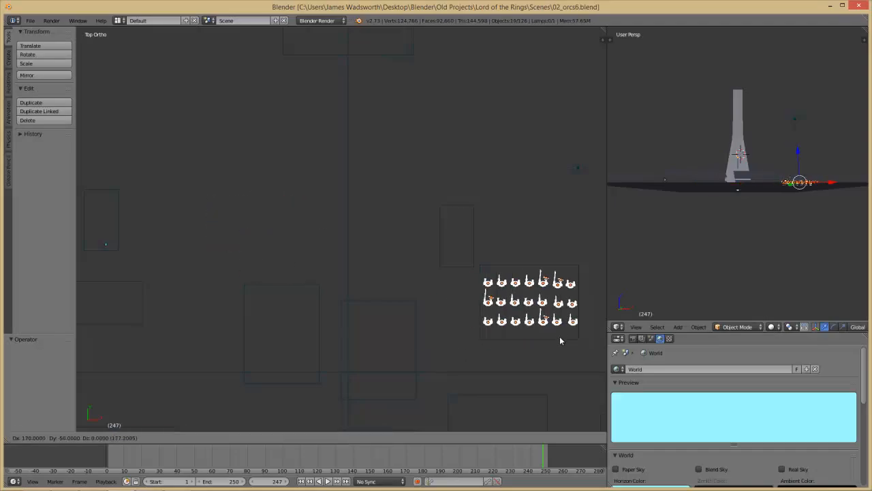
click(556, 331)
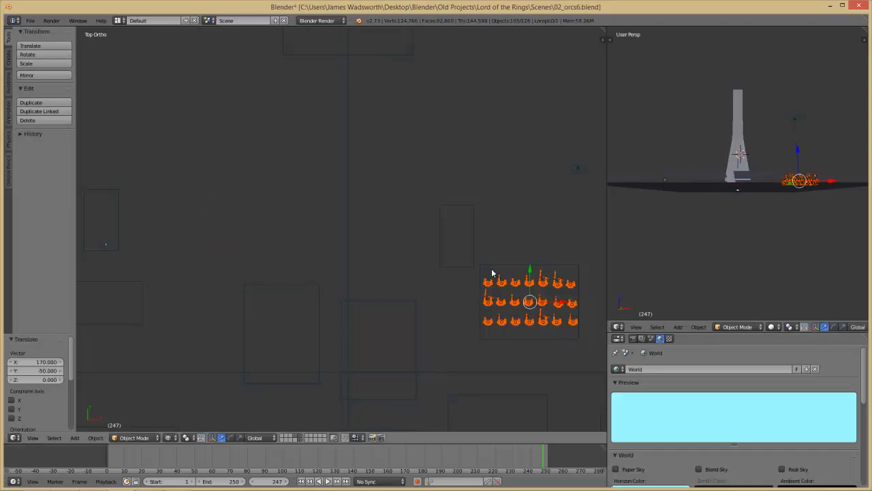
key(ctrl+shift+s)
click(141, 55)
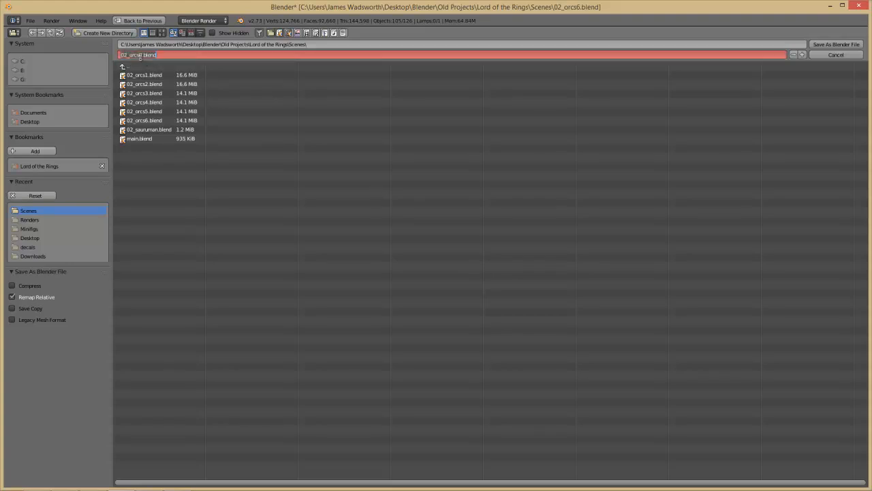
key(BackSpace)
text(7)
click(829, 43)
click(829, 42)
Move the orc block -20 along X and 40 along Y, and align its first two columns with the narrow rectangle along X.
shift+middle_drag(470, 231, 444, 217)
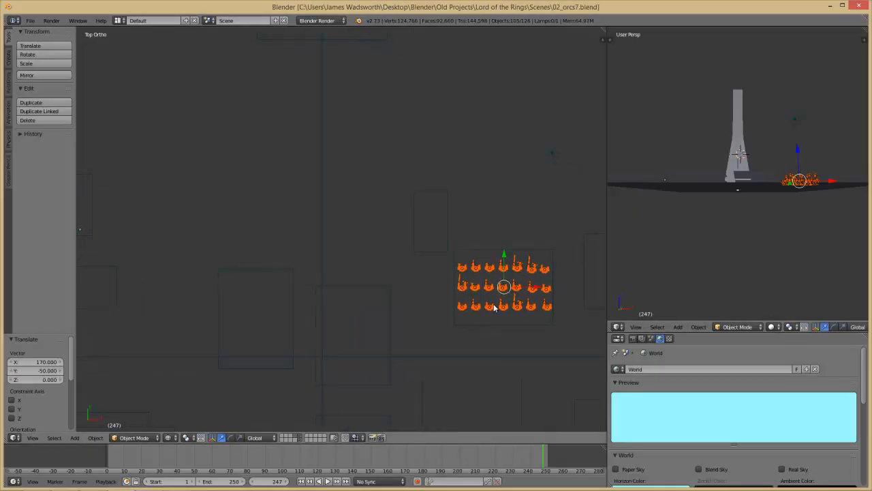
key(g)
click(458, 237)
scroll(470, 240, up, 2)
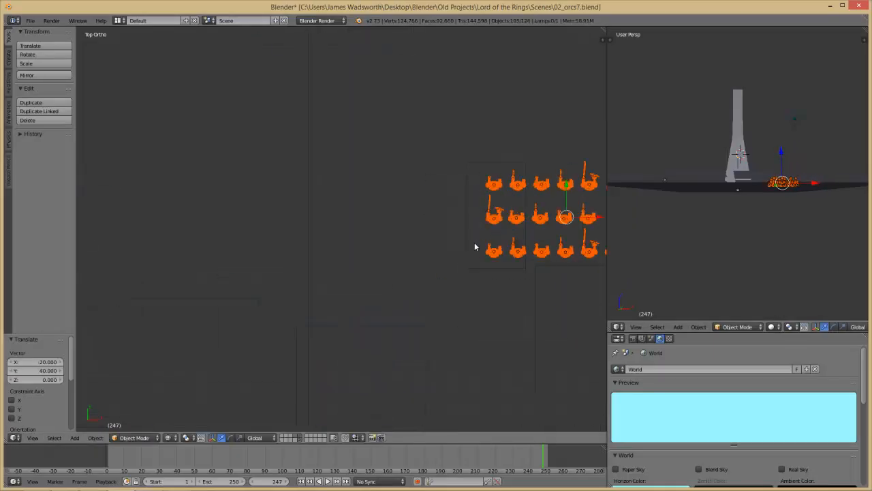
shift+middle_drag(475, 242, 341, 240)
key(g)
key(x)
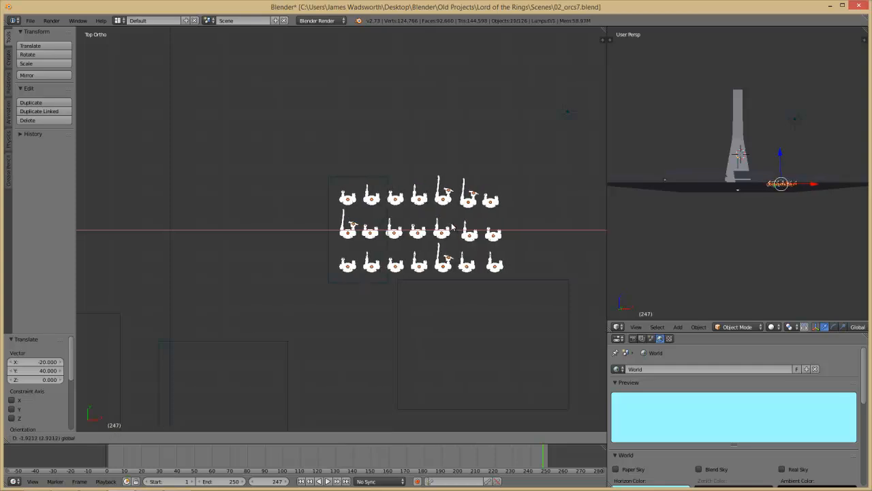
click(419, 191)
Delete the orcs outside the narrow rectangle, keeping the first two columns, and save the scene as 02_orcs8.blend.
key(b)
middle_drag(385, 164, 303, 332)
key(Delete)
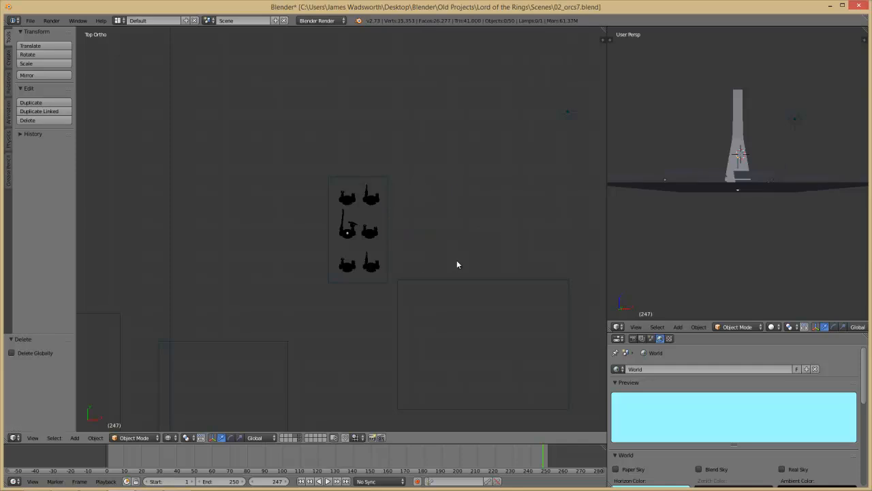
key(ctrl+shift+s)
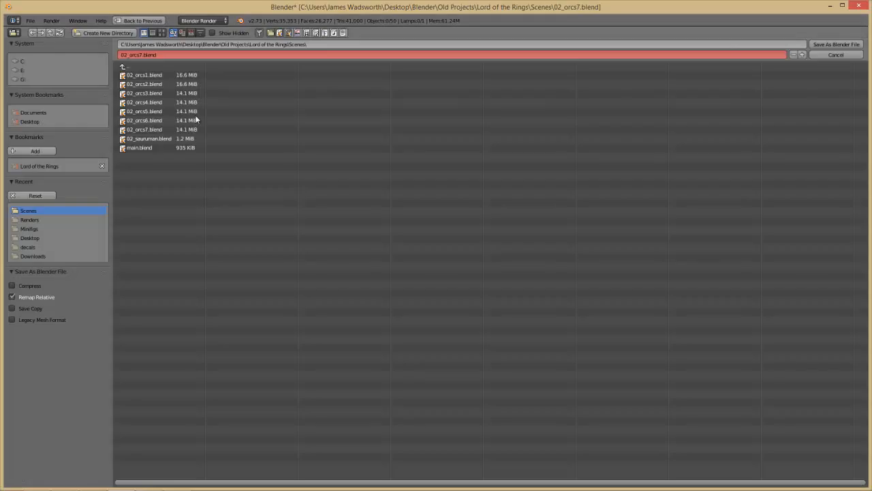
click(142, 55)
click(832, 45)
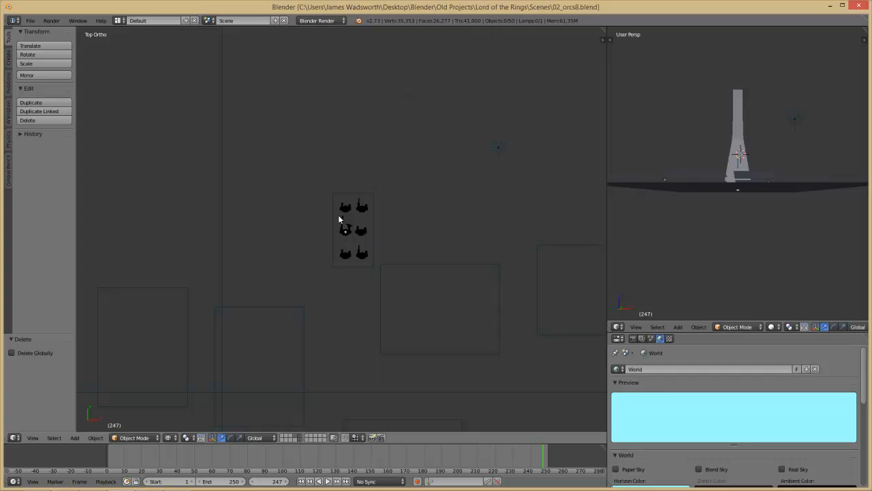
Move the six orcs -60 along X and -60 along Y into the tall rectangle, and duplicate them 20 along X.
key(b)
drag(335, 198, 366, 257)
key(g)
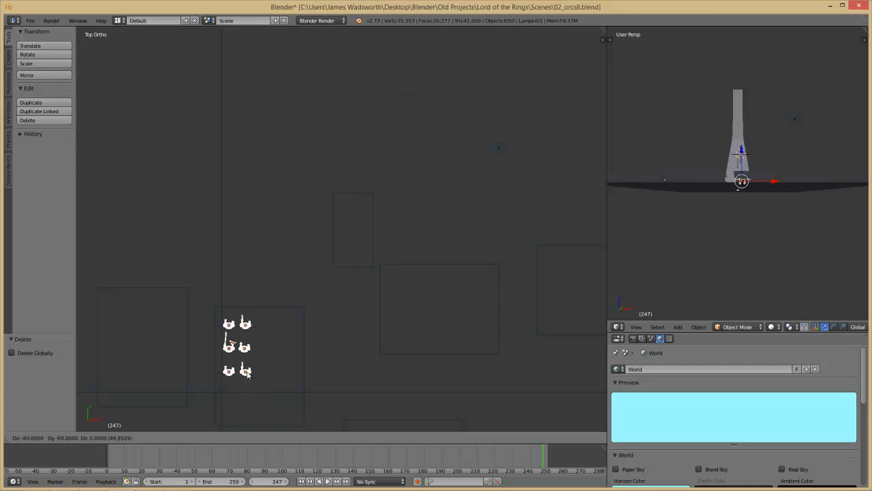
click(246, 370)
shift+middle_drag(247, 370, 313, 289)
key(shift+d)
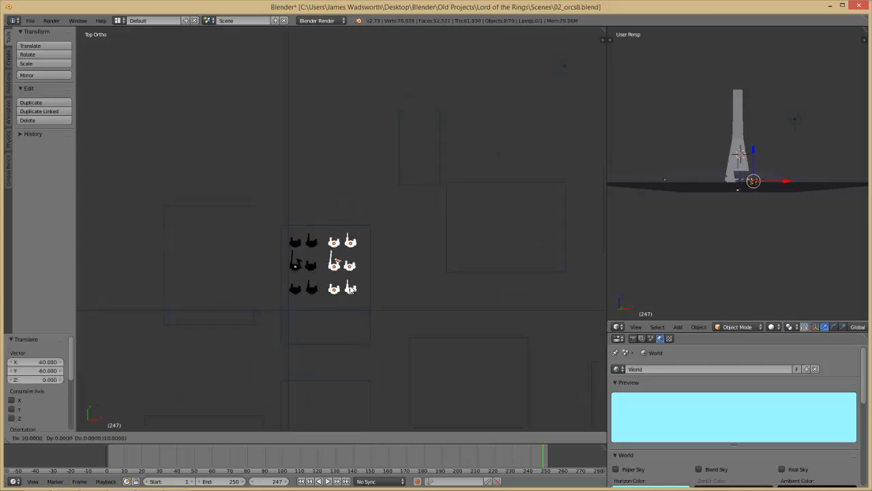
click(350, 293)
Fill the rectangle's lower rows by duplicating the group -20 along X and -40 along Y, shifting it 6.427 along Y and copying it 20 along X.
scroll(348, 316, up, 1)
key(shift+d)
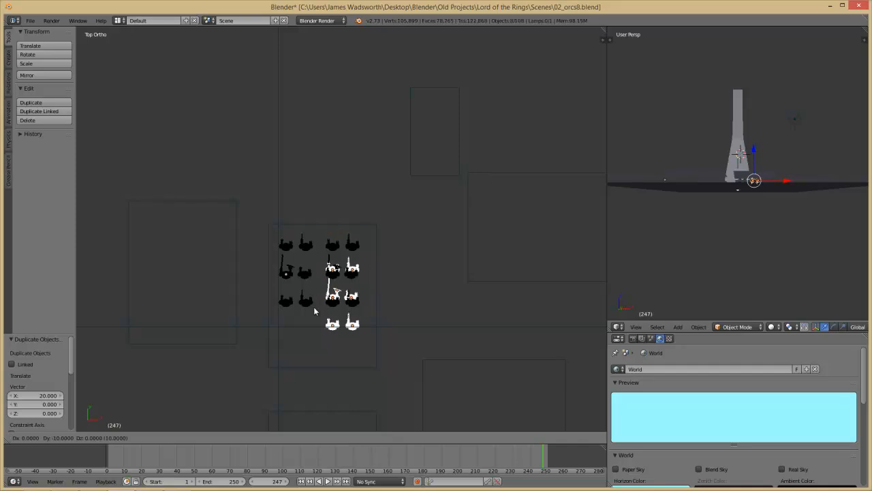
click(293, 336)
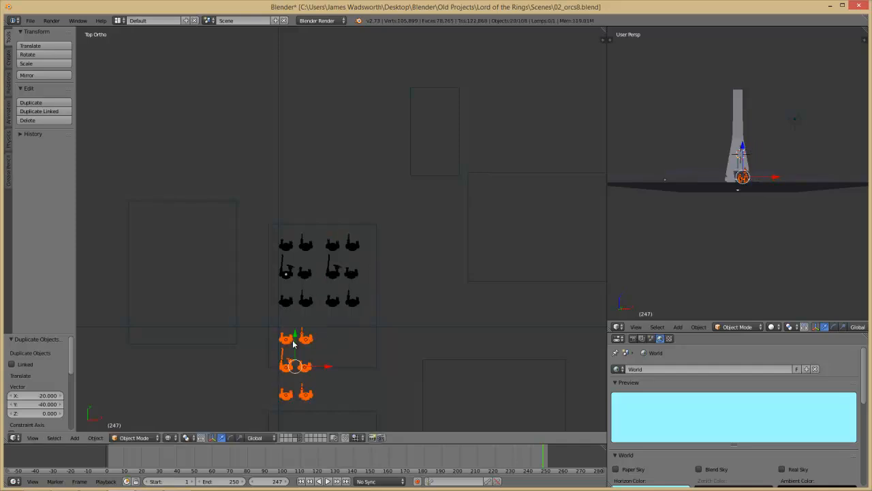
key(g)
key(y)
click(293, 327)
key(shift+d)
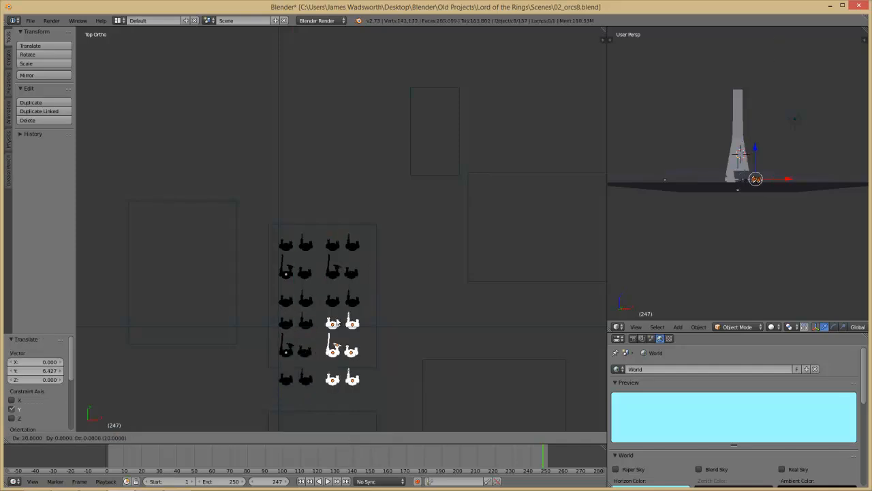
click(342, 325)
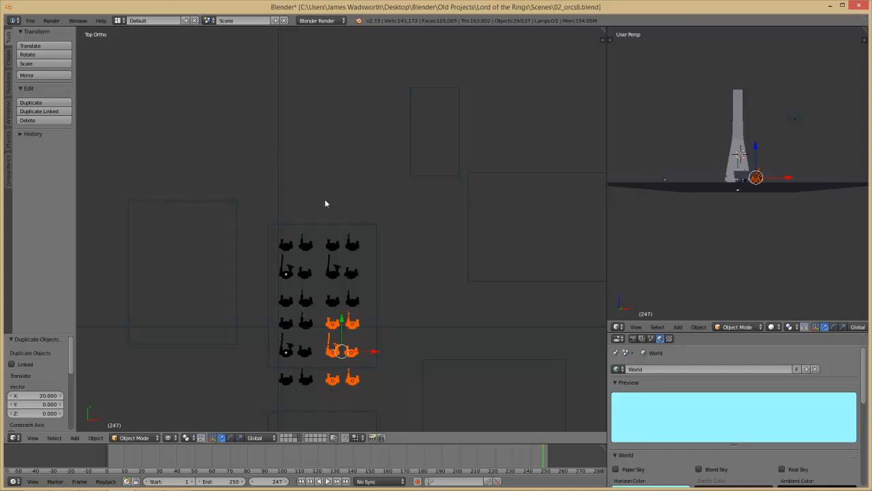
Save the scene with the filled tall rectangle as 02_orcs9.blend.
key(ctrl+shift+s)
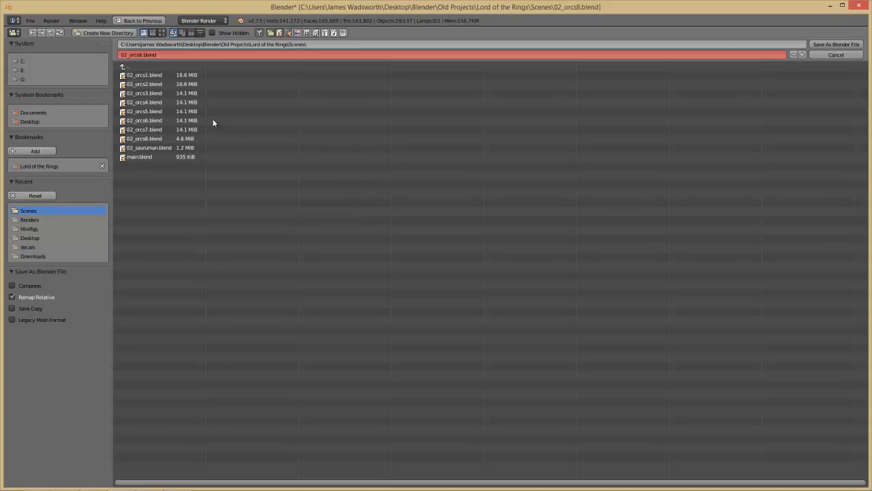
click(135, 56)
key(BackSpace)
text(9)
click(856, 44)
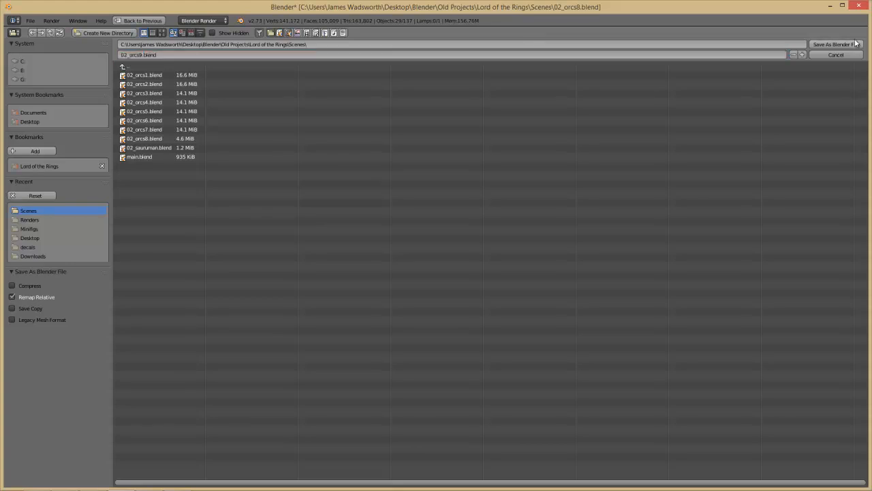
click(857, 45)
Select all the orcs, move them -60 along X and 10 along Y to the adjacent tall rectangle, and fit them 4.479 along Y.
key(KP_0)
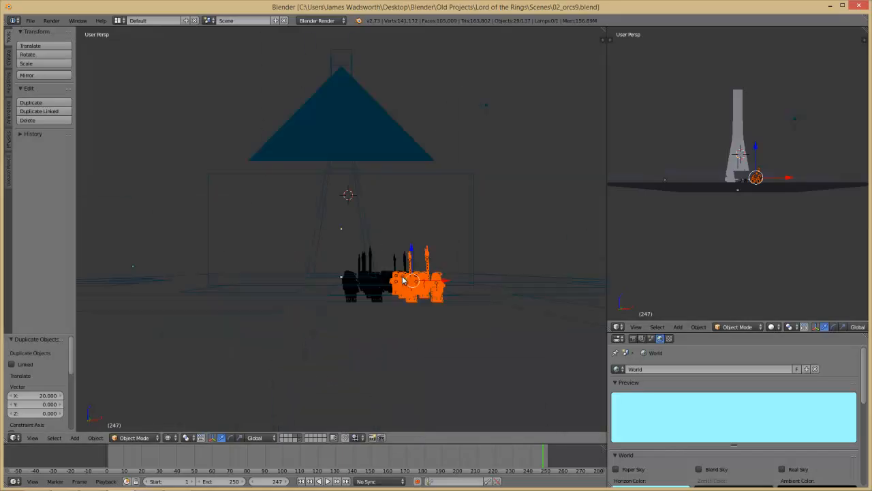
key(KP_7)
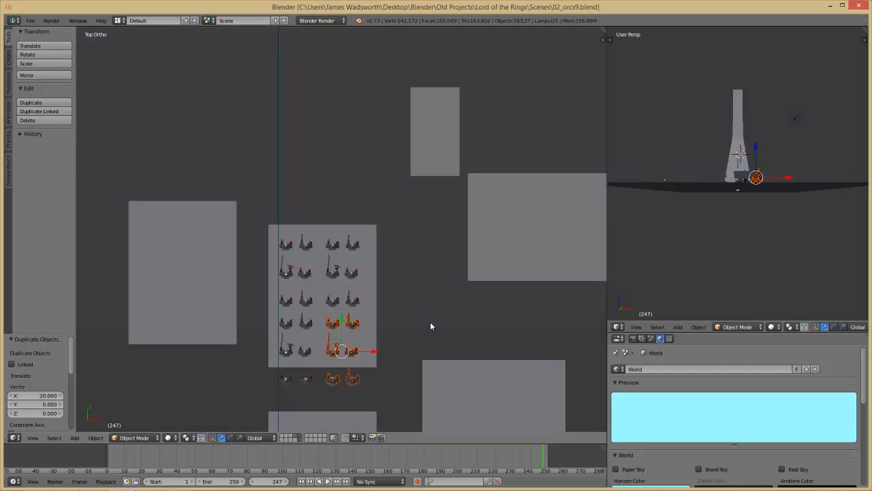
key(b)
drag(362, 390, 279, 240)
key(b)
middle_drag(406, 318, 447, 356)
key(g)
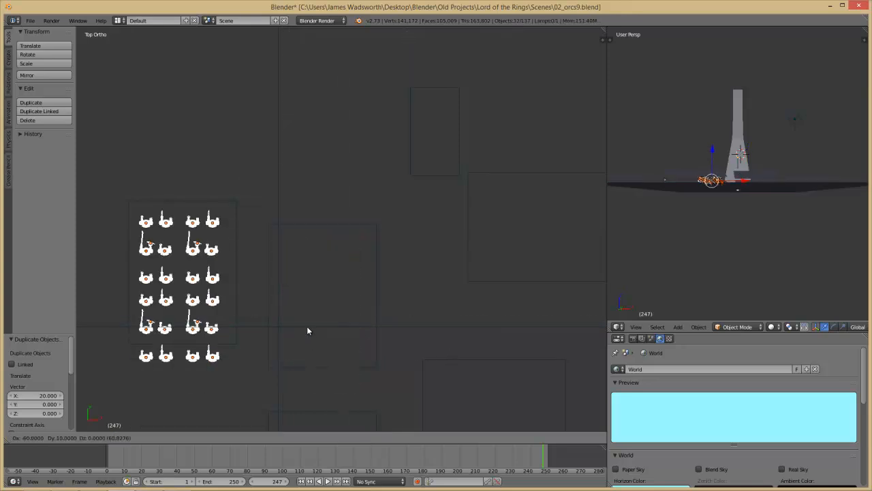
click(307, 316)
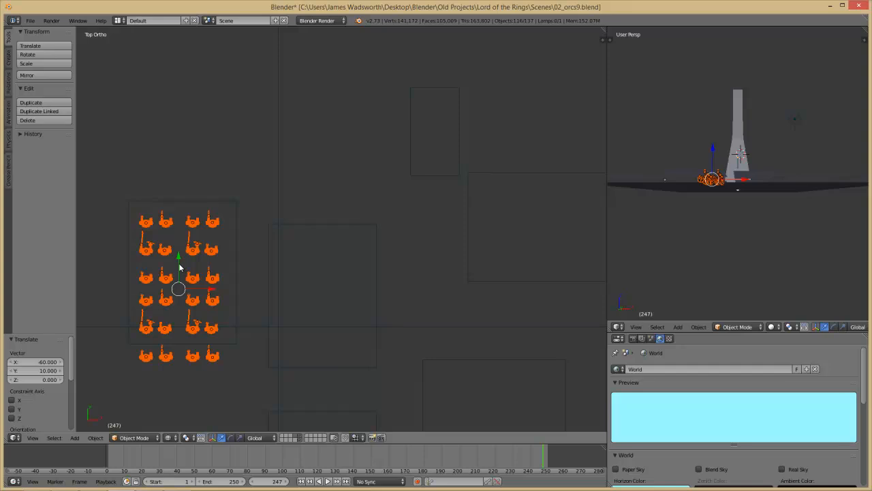
key(g)
key(y)
click(179, 259)
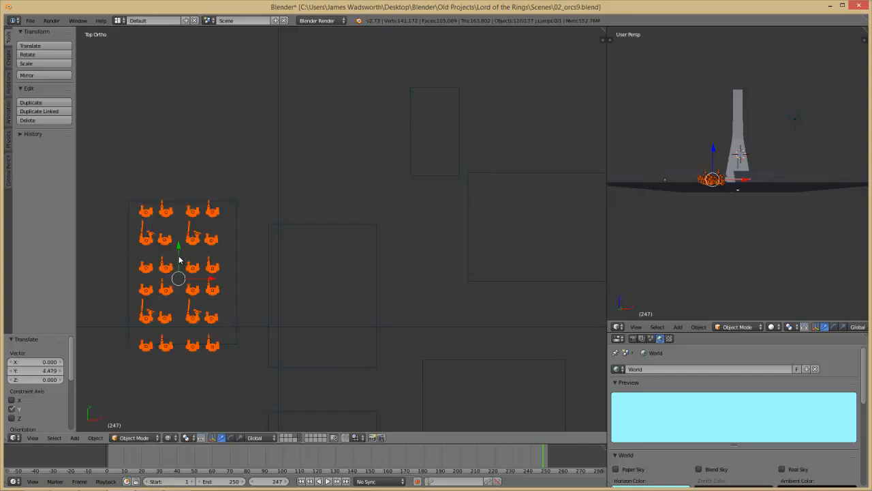
Save the scene with the block in the adjacent tall rectangle as 02_orcs10.blend.
key(ctrl+shift+s)
click(138, 54)
text(10)
click(843, 43)
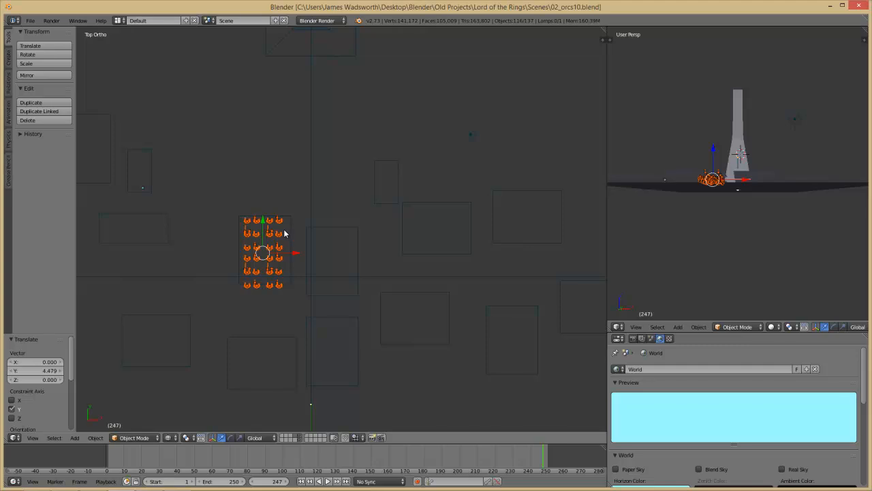
Move the orc block 60 along X and -90 along Y onto the next tall rectangle, and delete the four already used rectangles.
key(g)
ctrl+click(354, 324)
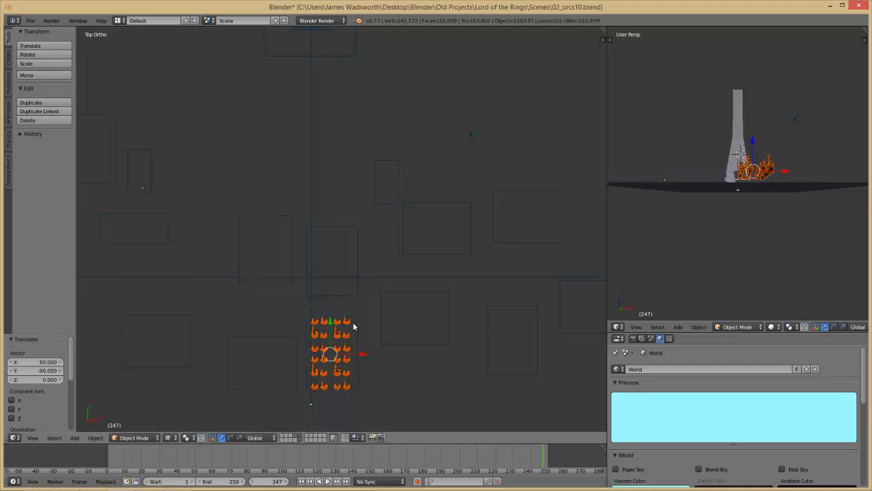
right_click(413, 255)
shift+right_click(375, 203)
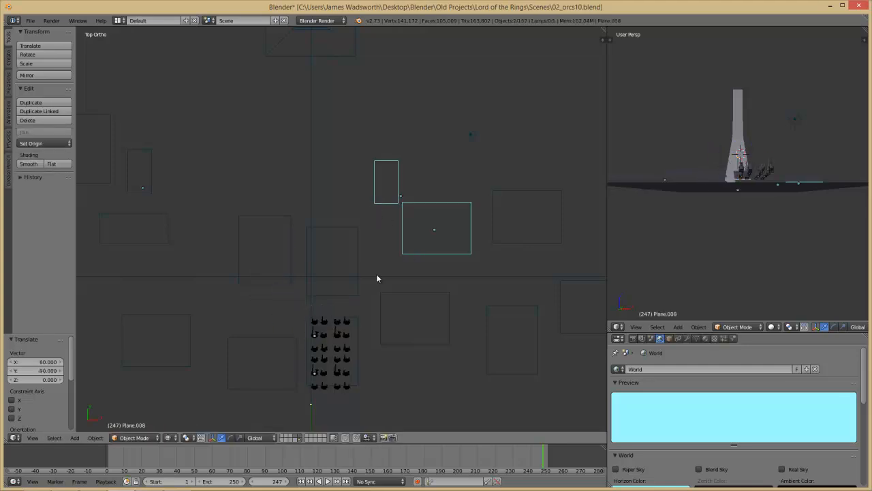
shift+right_click(357, 239)
shift+right_click(275, 214)
key(x)
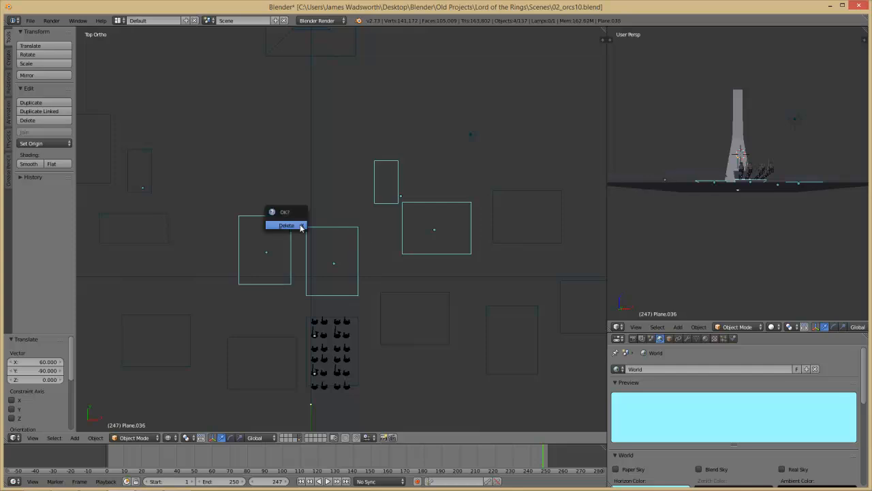
click(300, 224)
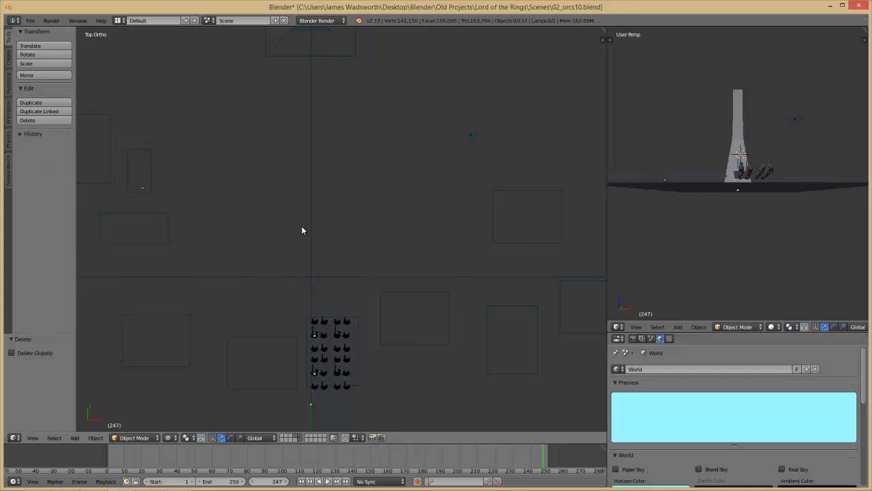
scroll(399, 274, up, 2)
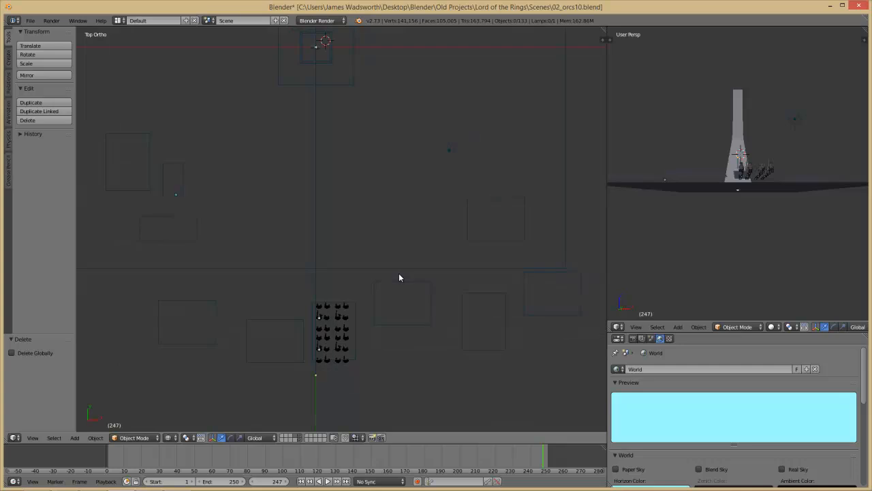
Save the scene under the new file name 02_orcs11.blend.
key(ctrl+shift+s)
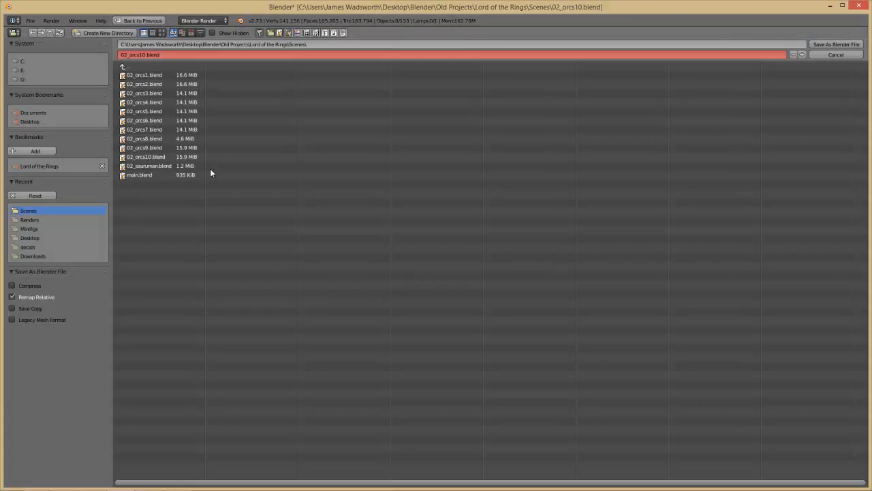
double_click(145, 55)
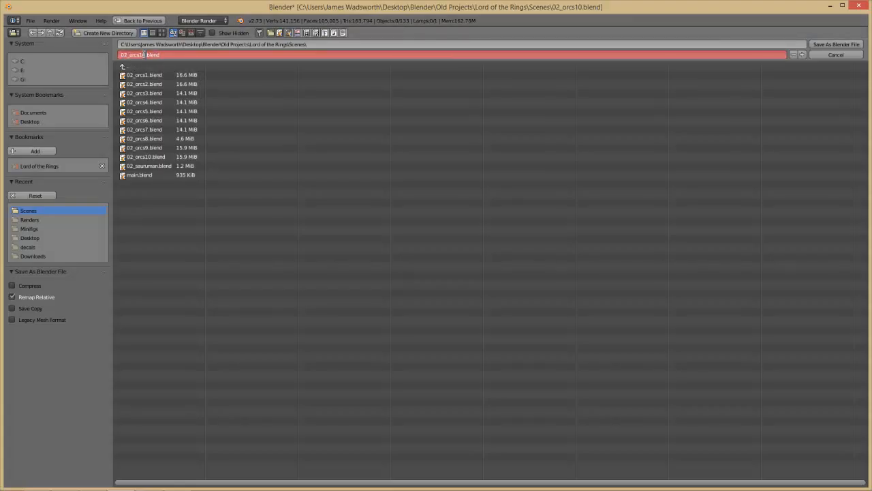
key(BackSpace)
text(1)
click(842, 44)
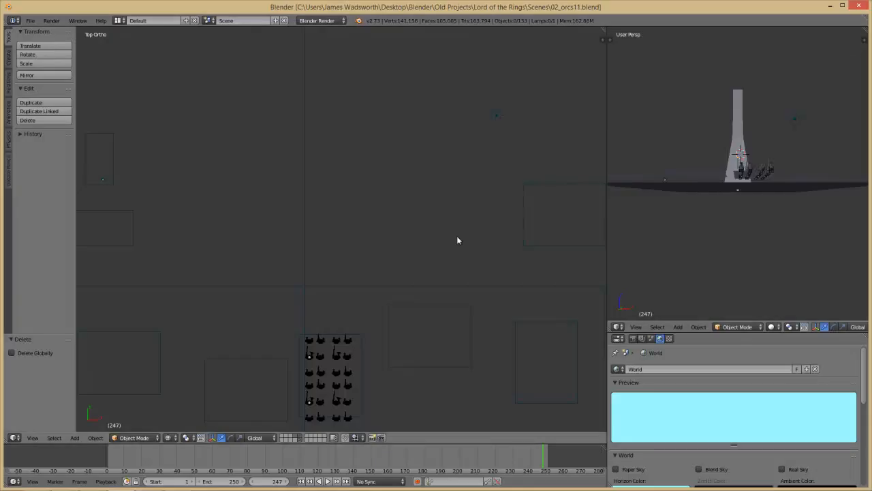
Delete the tall rectangle beneath the orc block.
key(KP_0)
scroll(454, 259, down, 3)
scroll(457, 336, up, 2)
key(KP_7)
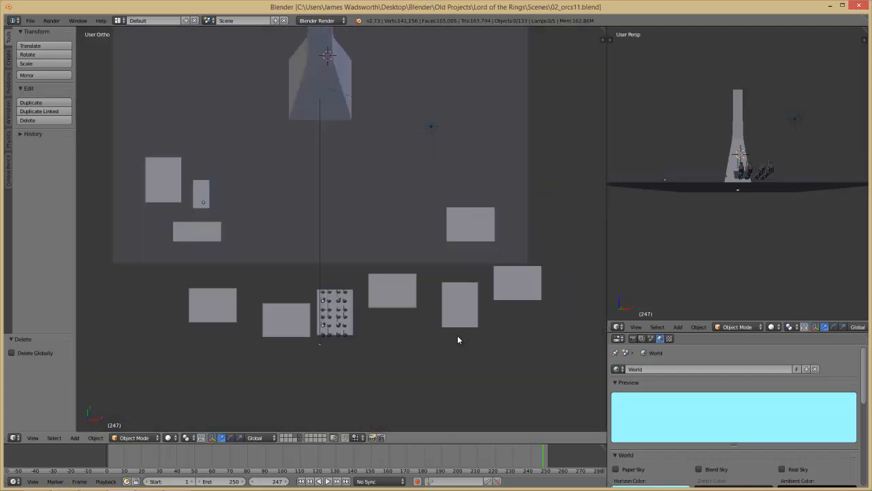
scroll(443, 331, up, 5)
right_click(363, 338)
key(x)
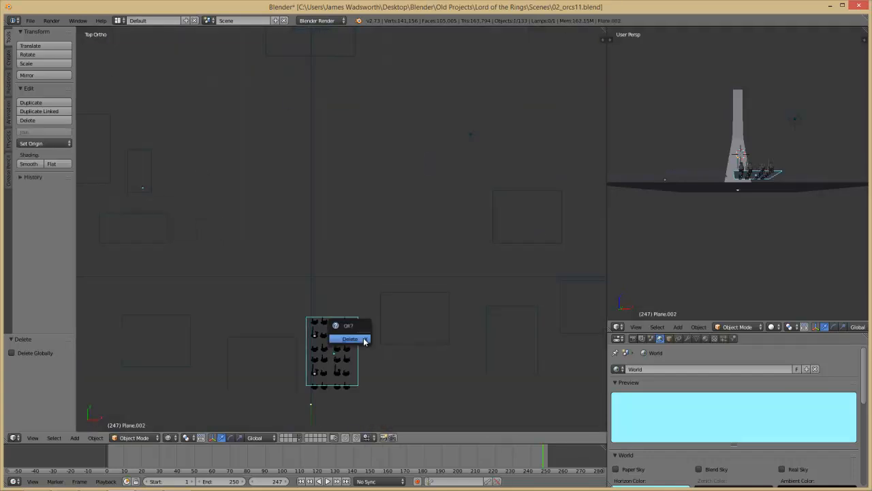
click(364, 339)
Select the whole orc block and move it onto the neighbouring wide rectangle on its negative X side.
scroll(303, 355, up, 2)
shift+middle_drag(322, 354, 332, 264)
key(b)
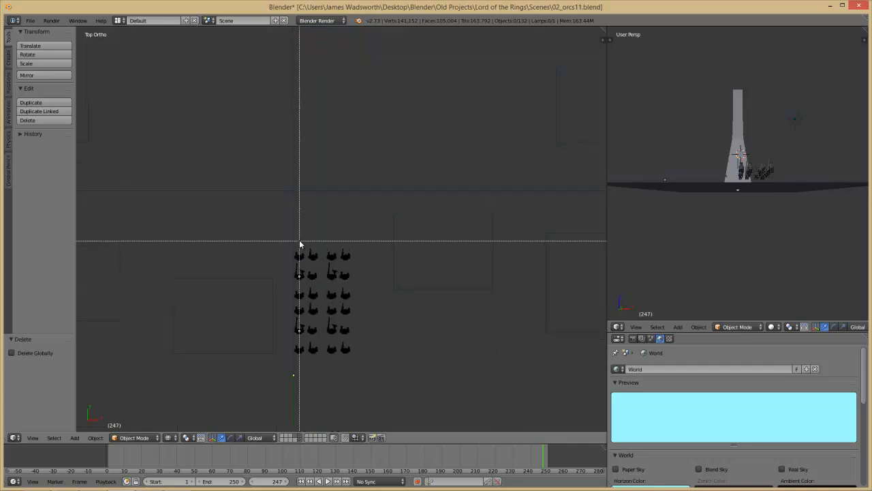
drag(297, 231, 373, 380)
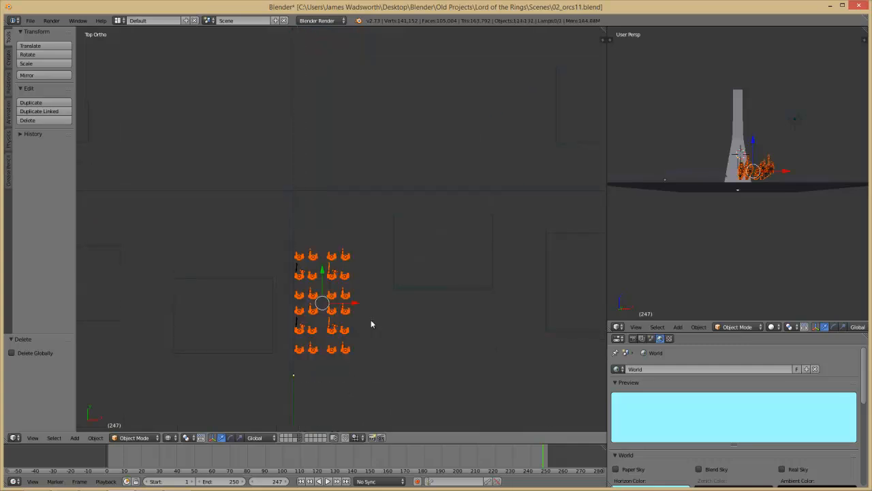
key(g)
click(258, 353)
Move the two rows of orcs overhanging the wide rectangle 40 along X and 40 along Y, beside the remaining rows.
scroll(258, 353, up, 2)
shift+middle_drag(258, 352, 350, 230)
key(a)
key(b)
drag(291, 297, 151, 333)
key(g)
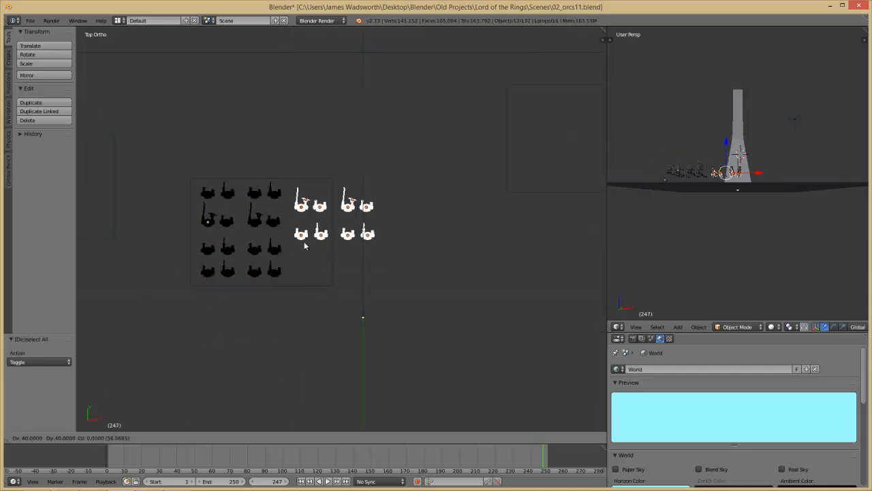
click(304, 243)
Move the upper pair of orcs outside the rectangle into the empty corner below the shifted orcs.
key(a)
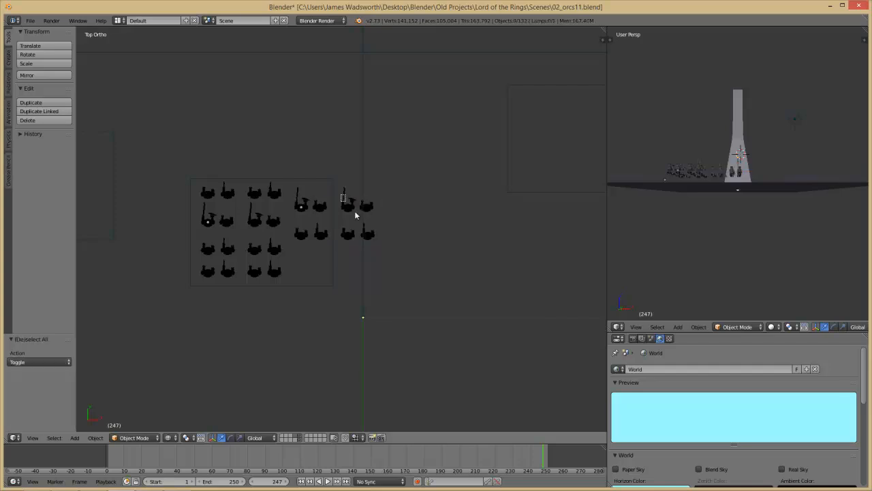
drag(371, 215, 373, 213)
key(g)
click(369, 383)
Delete the last pair of orcs standing outside the wide rectangle.
key(a)
key(b)
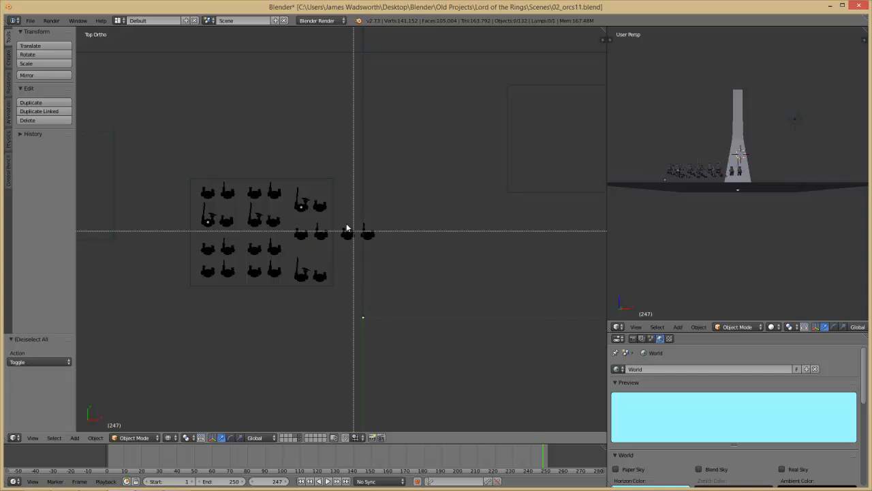
drag(346, 227, 375, 278)
key(x)
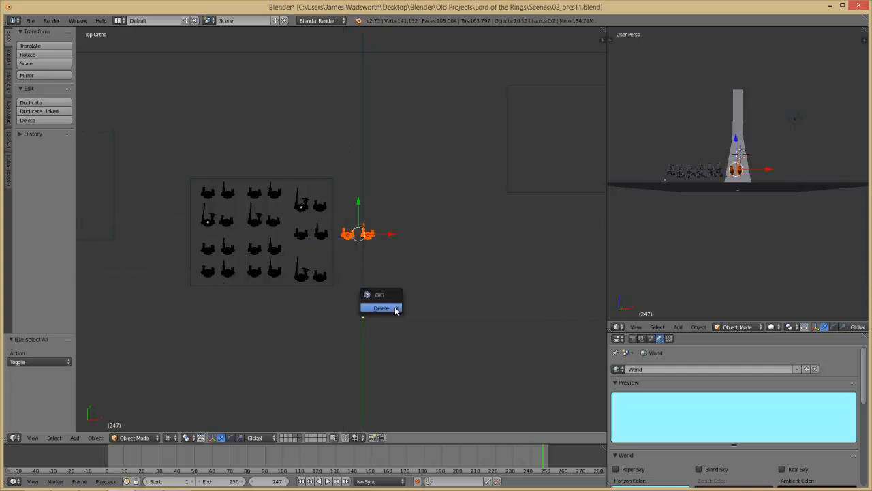
click(394, 307)
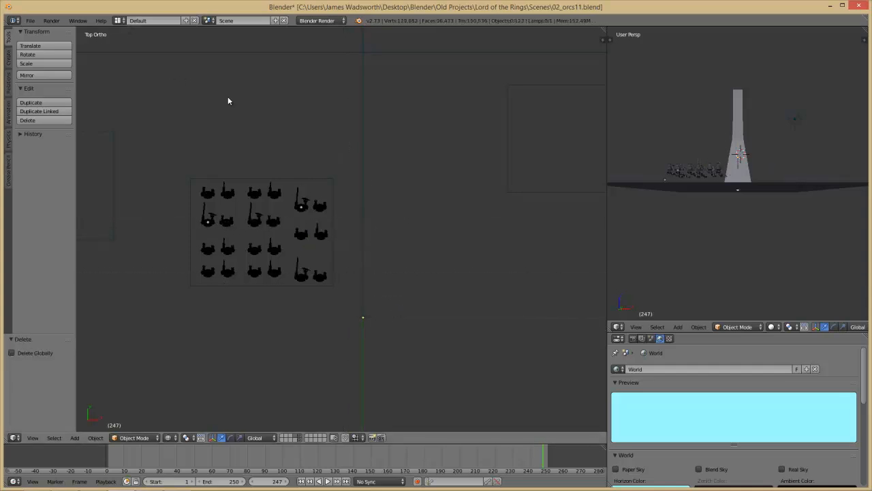
Save the scene with the filled wide rectangle as 02_orcs12.blend.
key(ctrl+shift+s)
click(142, 54)
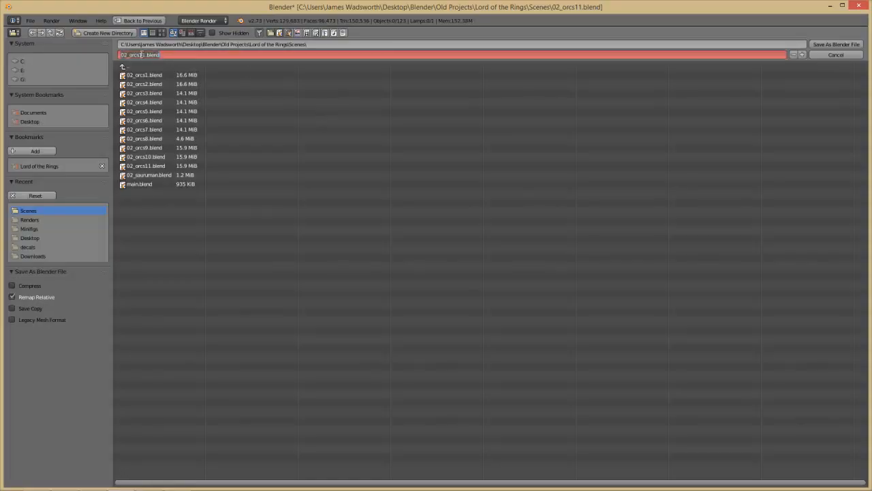
key(BackSpace)
text(2)
click(843, 49)
click(843, 46)
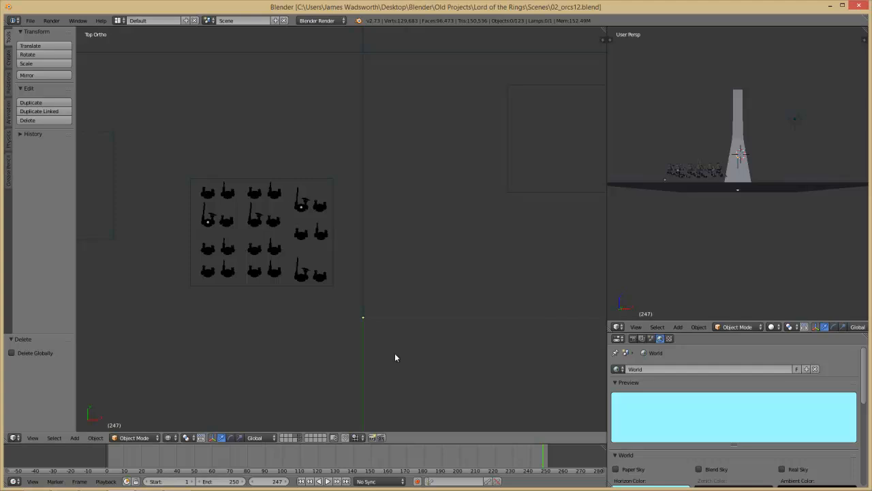
key(ctrl+s)
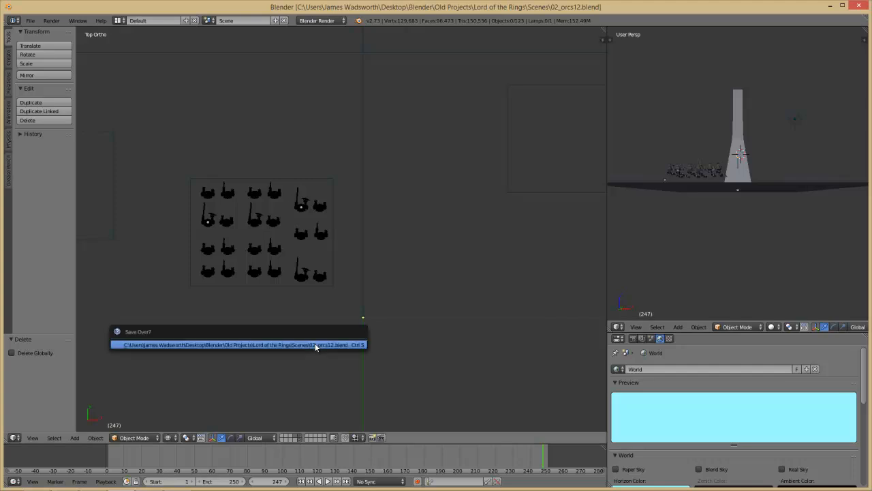
click(315, 344)
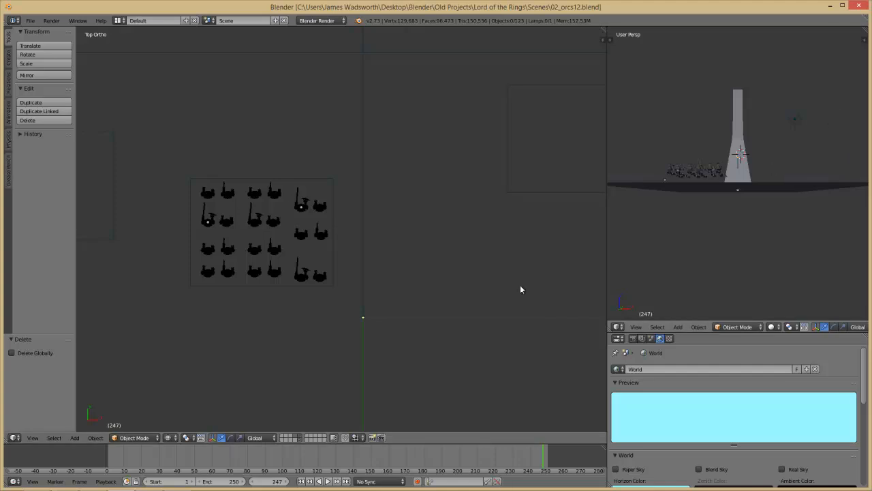
Delete the wide rectangle beneath the orcs and save over 02_orcs12.blend.
key(KP_3)
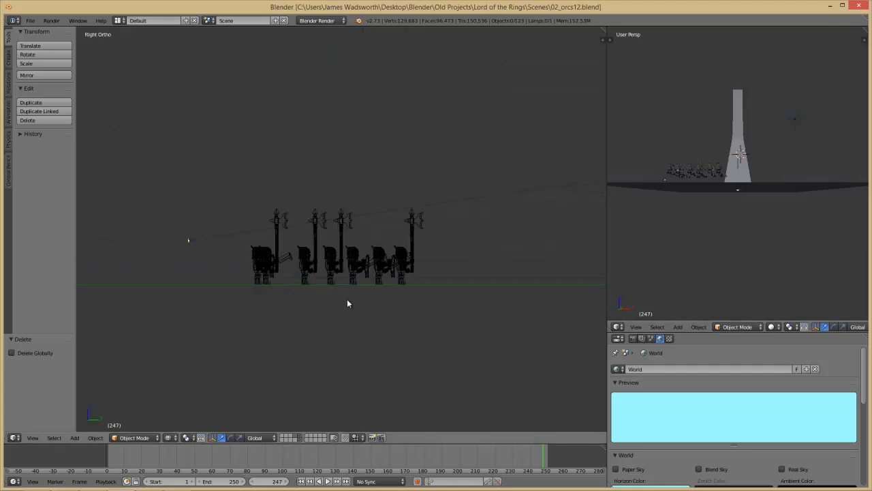
middle_drag(347, 304, 376, 286)
right_click(411, 250)
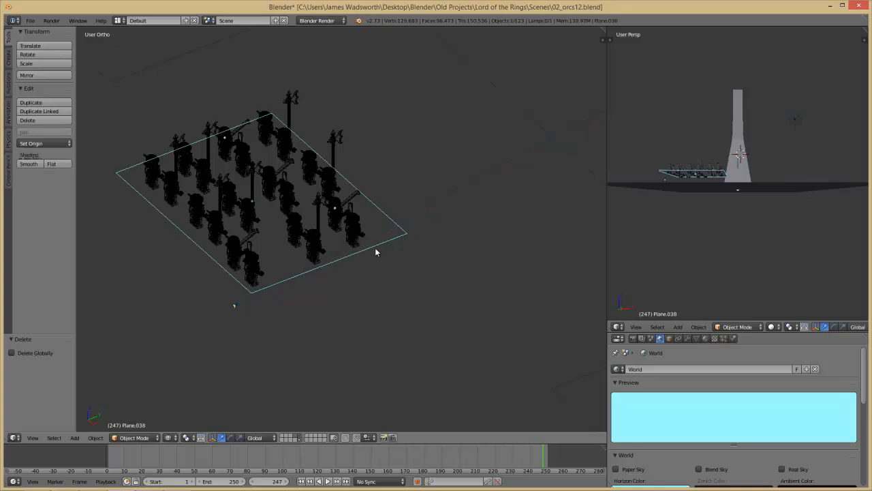
key(Delete)
scroll(504, 333, down, 8)
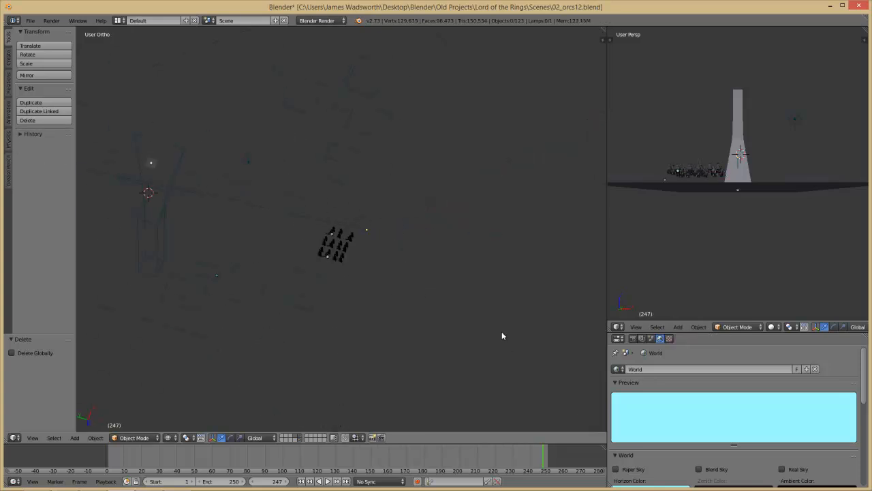
key(KP_0)
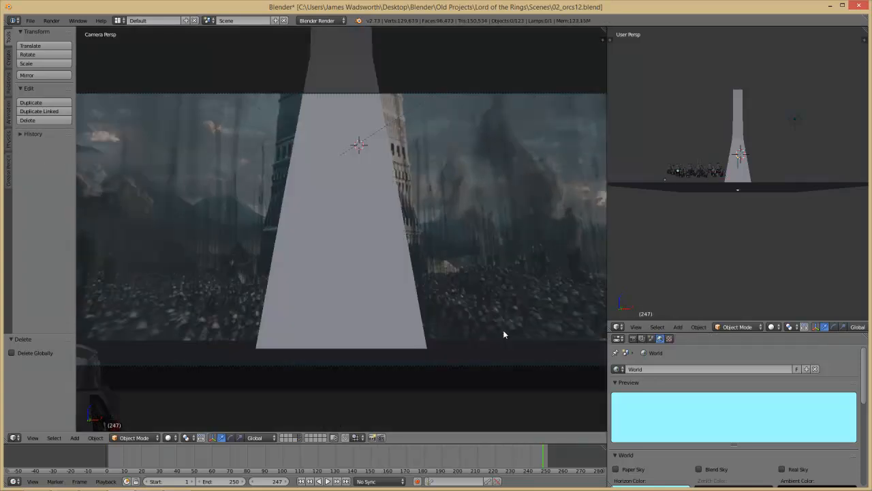
scroll(504, 335, down, 3)
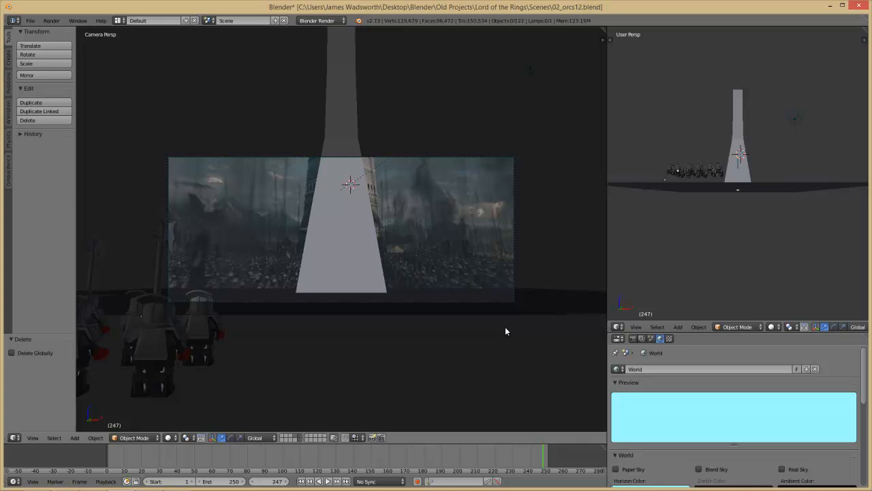
key(ctrl+s)
click(427, 224)
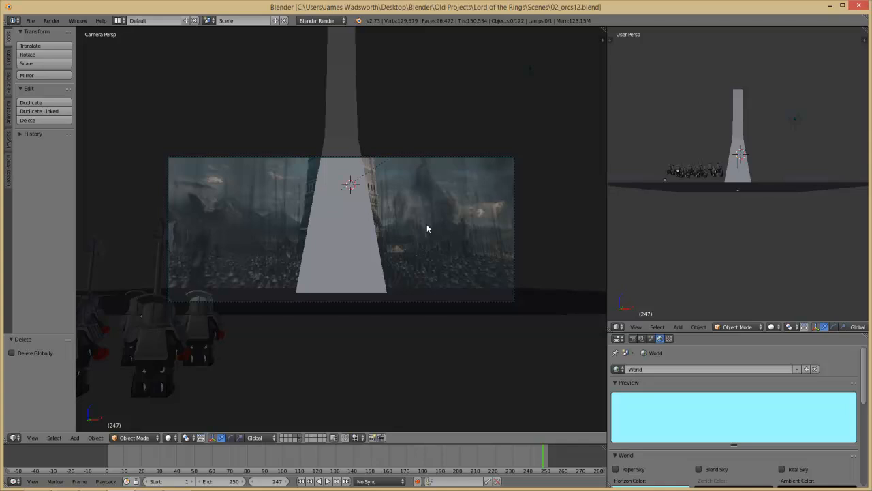
Open main.blend from the Scenes folder.
key(ctrl+o)
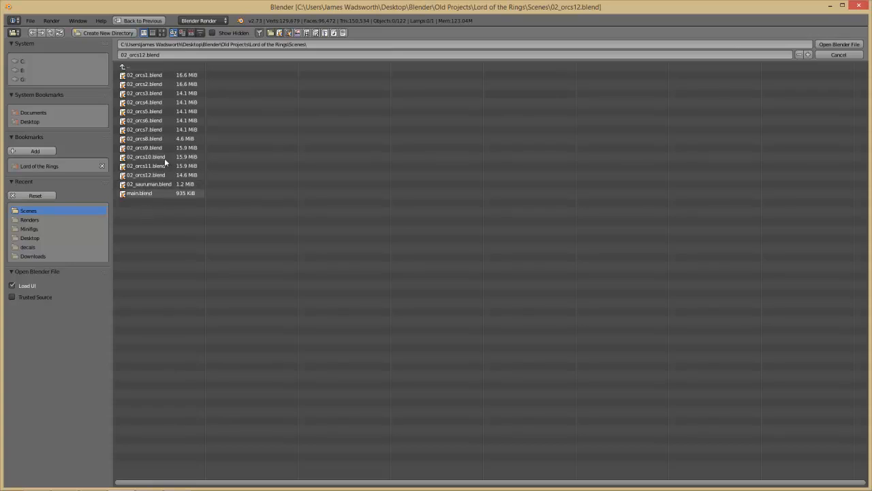
double_click(160, 194)
scroll(197, 233, down, 4)
key(a)
scroll(500, 256, up, 3)
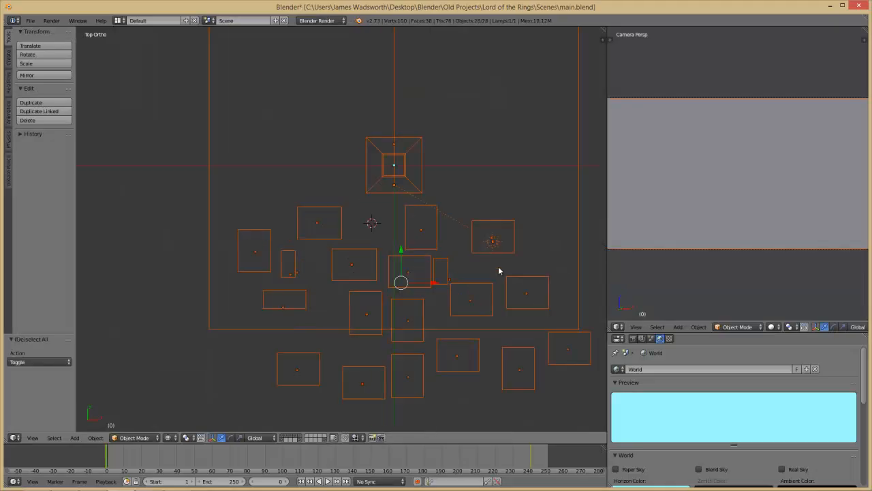
key(x)
click(360, 297)
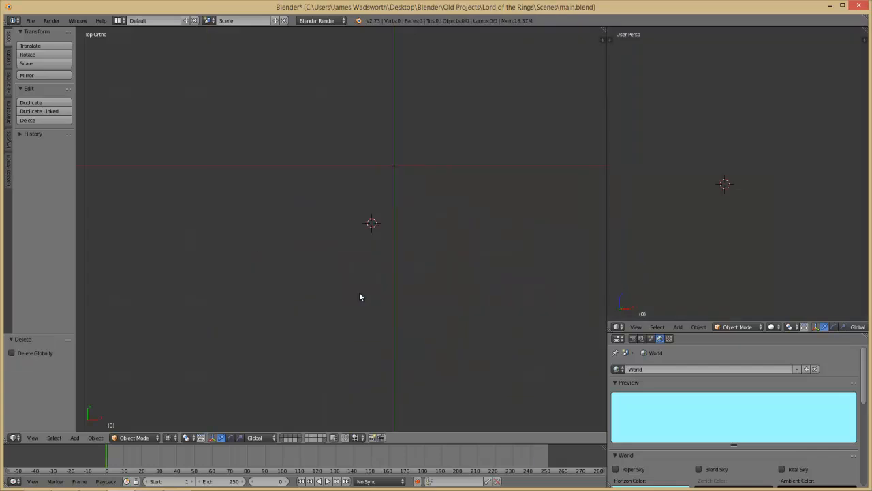
key(shift+F1)
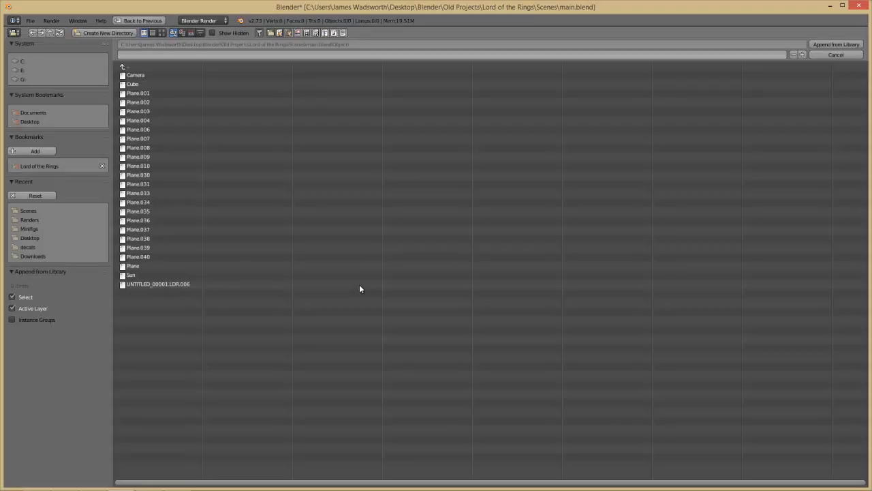
click(837, 54)
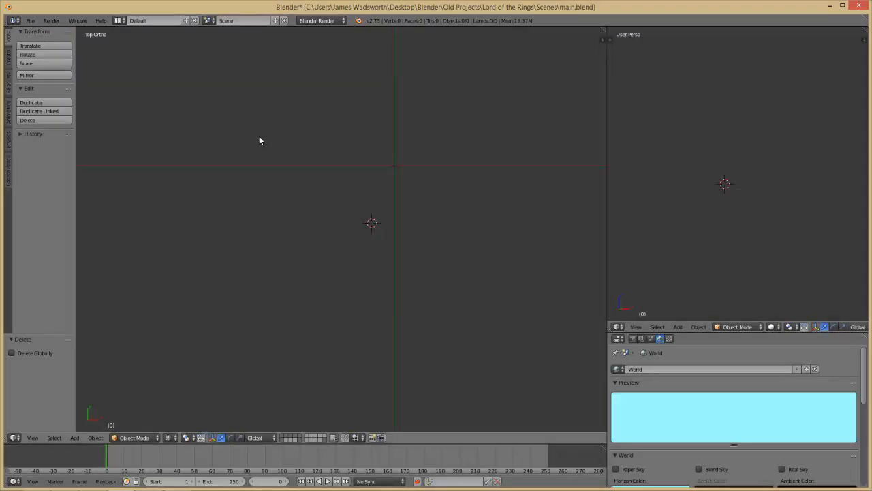
key(ctrl+o)
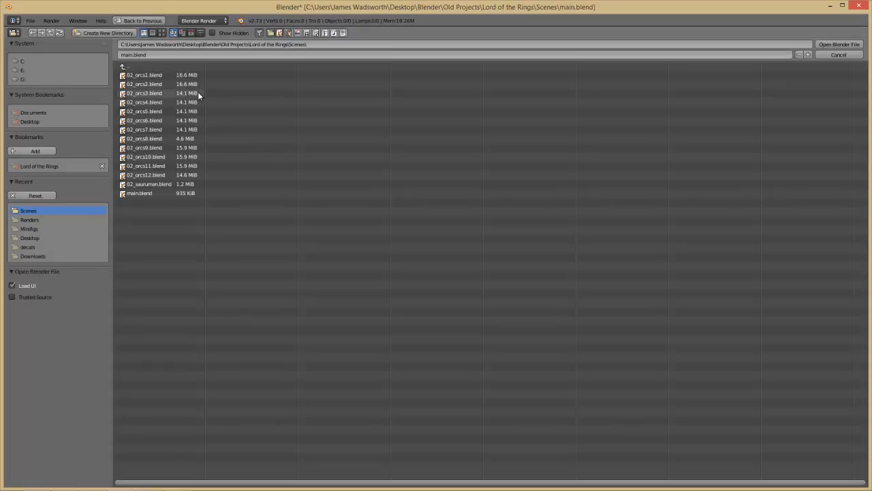
click(181, 69)
click(171, 90)
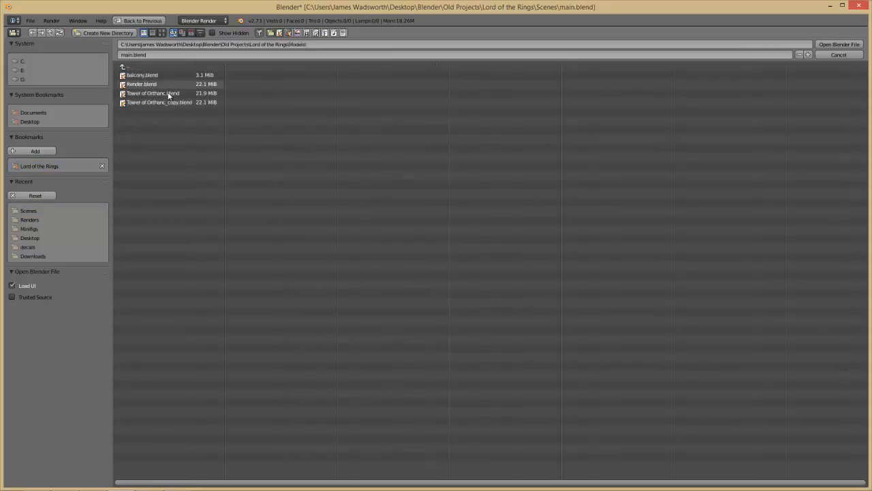
click(171, 93)
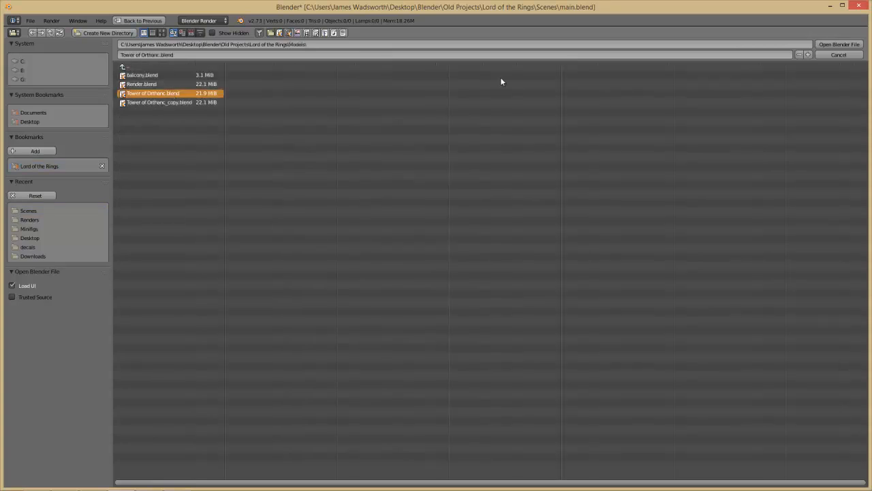
click(833, 54)
key(ctrl+z)
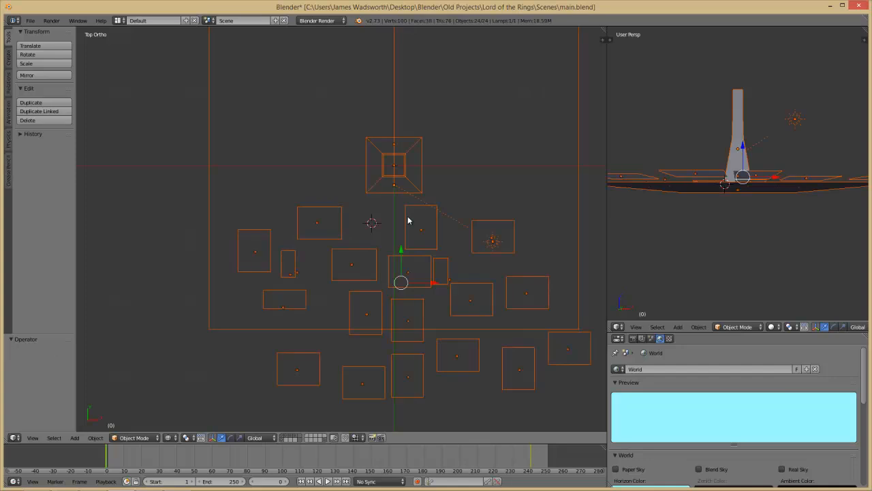
Save the scene over the existing main.blend.
click(354, 187)
key(ctrl+s)
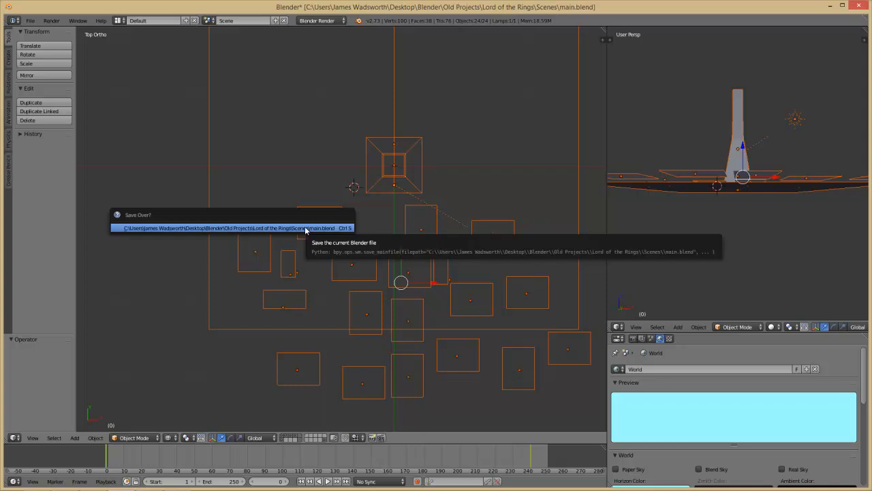
Save main.blend over the existing file and open Tower of Orthanc.blend from the Models folder.
click(306, 228)
key(ctrl+o)
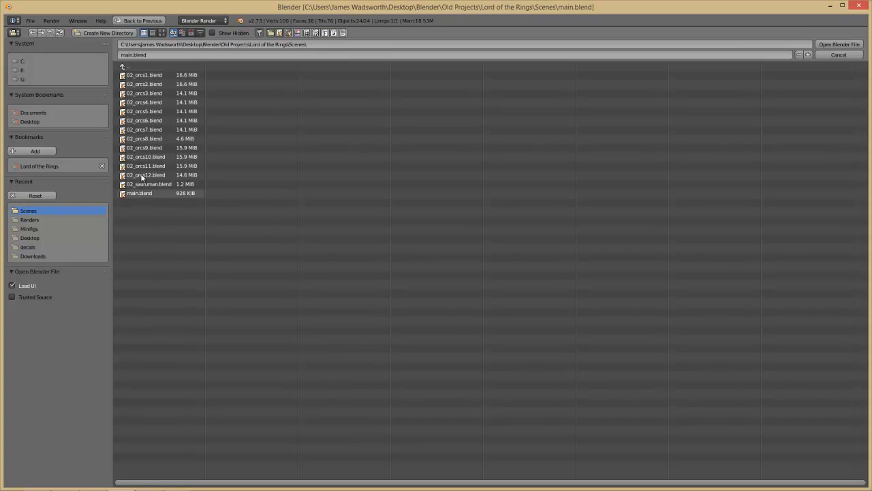
click(128, 65)
click(146, 96)
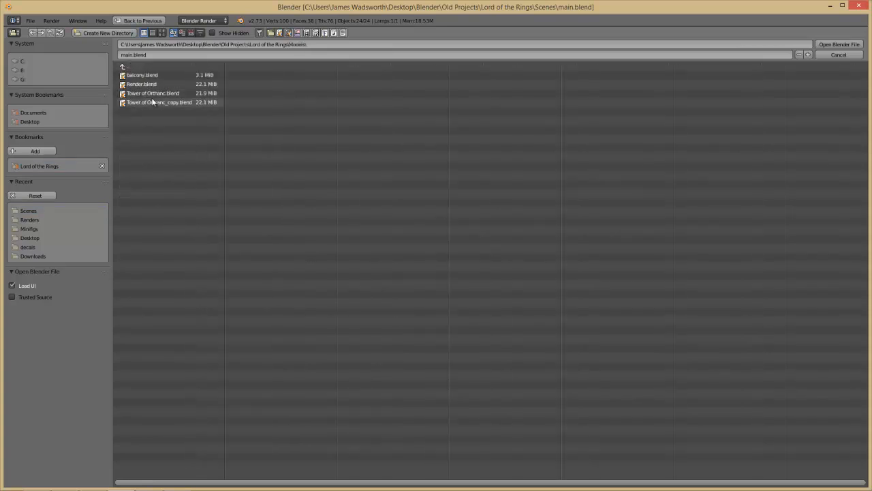
click(163, 93)
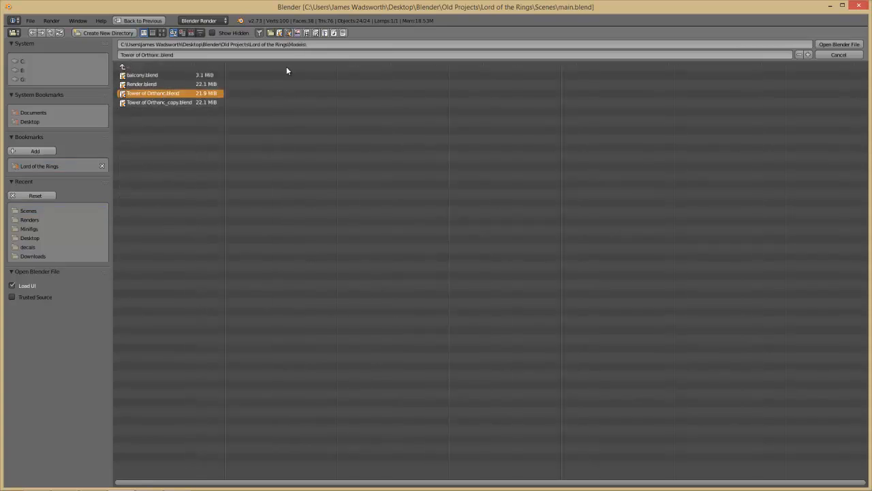
click(841, 44)
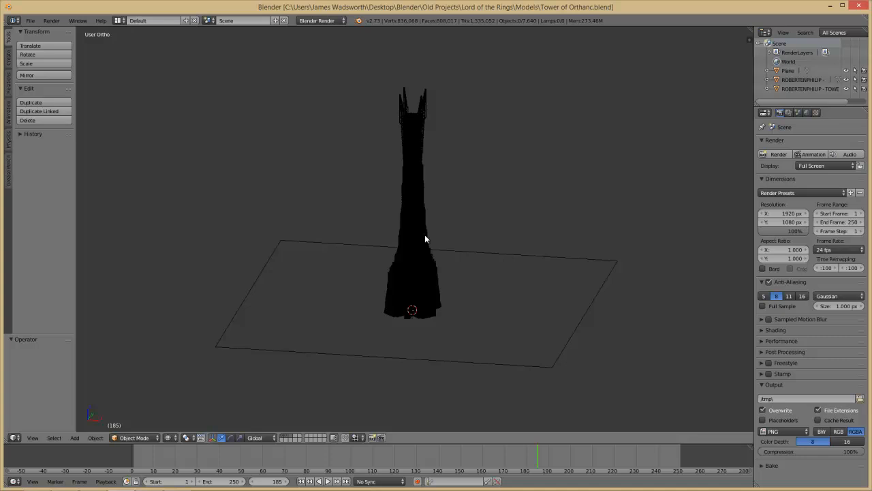
Delete the large ground plane beneath the tower.
right_click(586, 287)
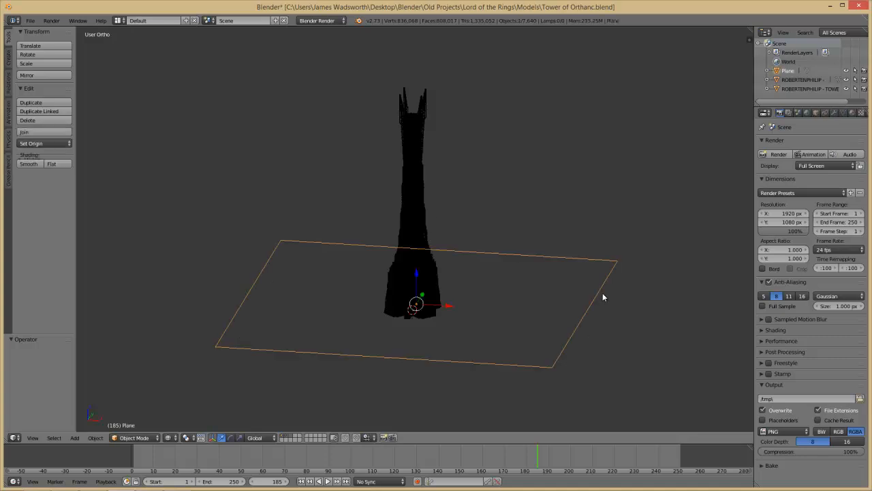
key(x)
click(606, 340)
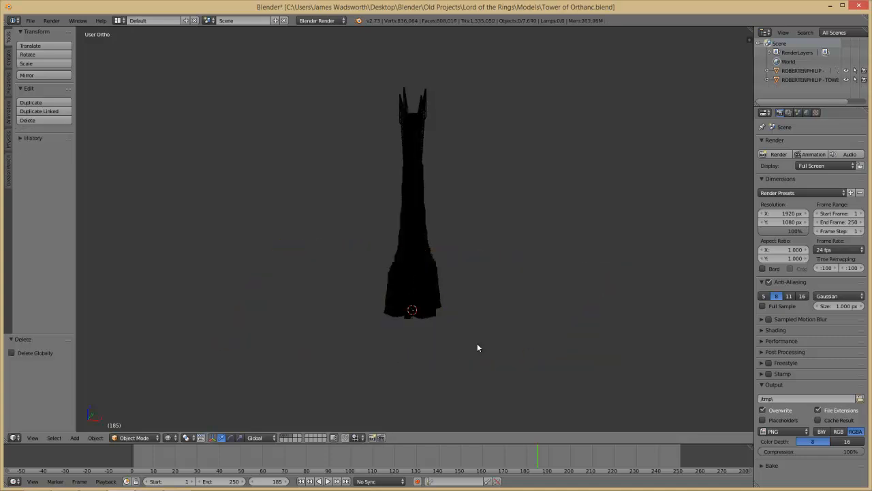
scroll(419, 319, up, 6)
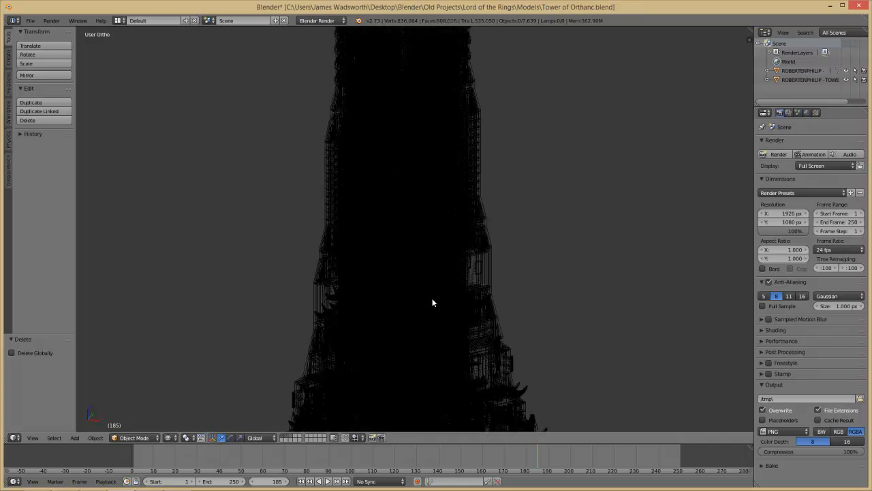
Link all objects from main.blend in the Scenes folder into the tower file.
click(30, 21)
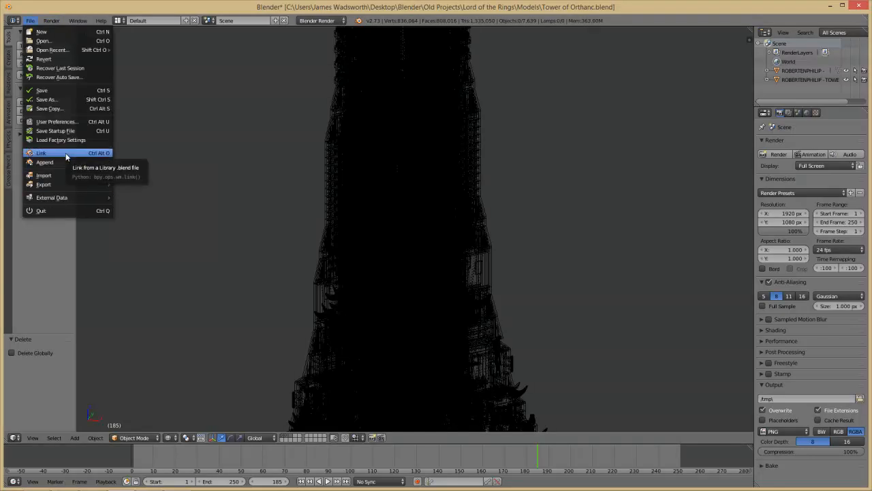
click(66, 152)
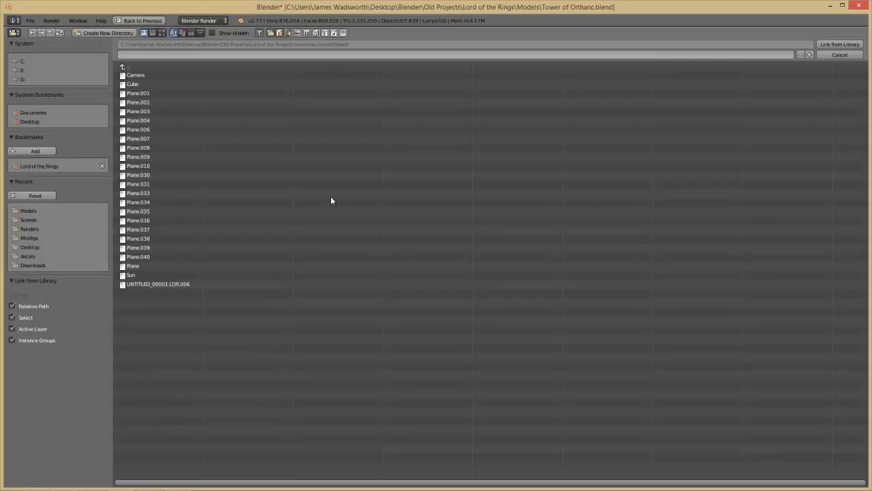
click(173, 66)
click(129, 130)
key(a)
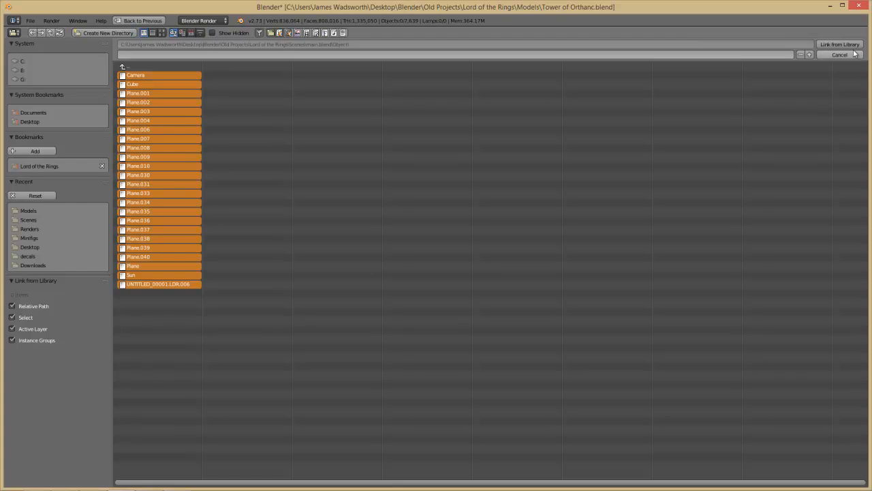
key(Return)
scroll(412, 351, down, 5)
scroll(411, 366, down, 3)
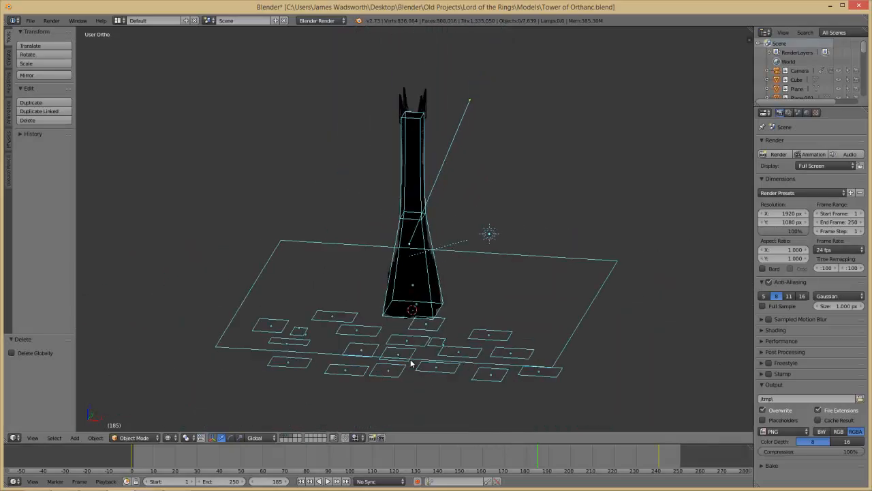
Look through the camera in solid shading and delete the linked placeholder Cube that hides the detailed tower.
key(KP_0)
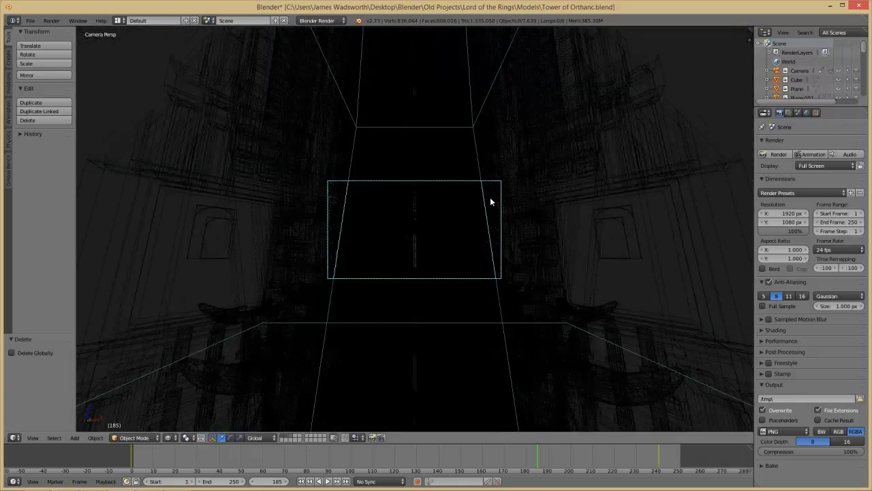
scroll(586, 198, down, 1)
key(z)
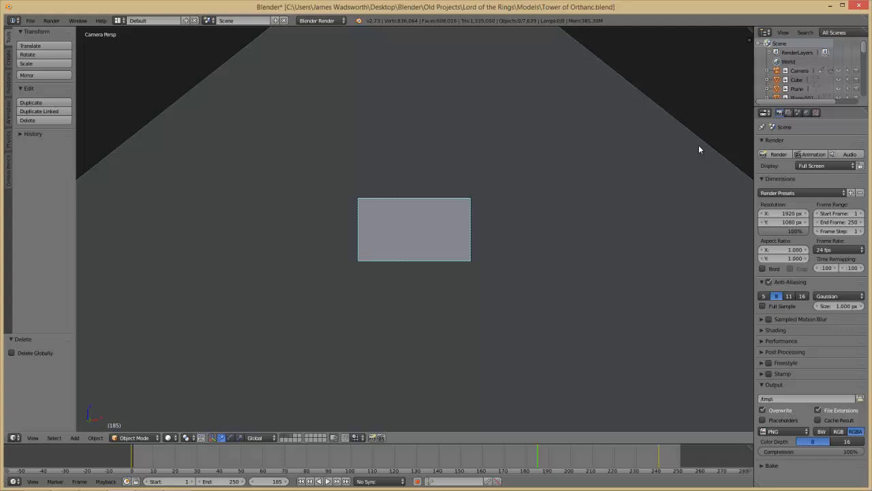
key(ctrl+z)
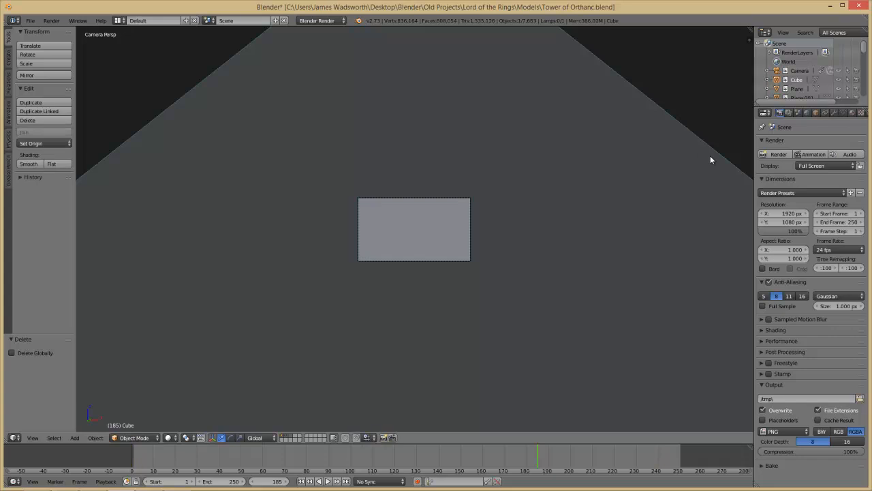
key(x)
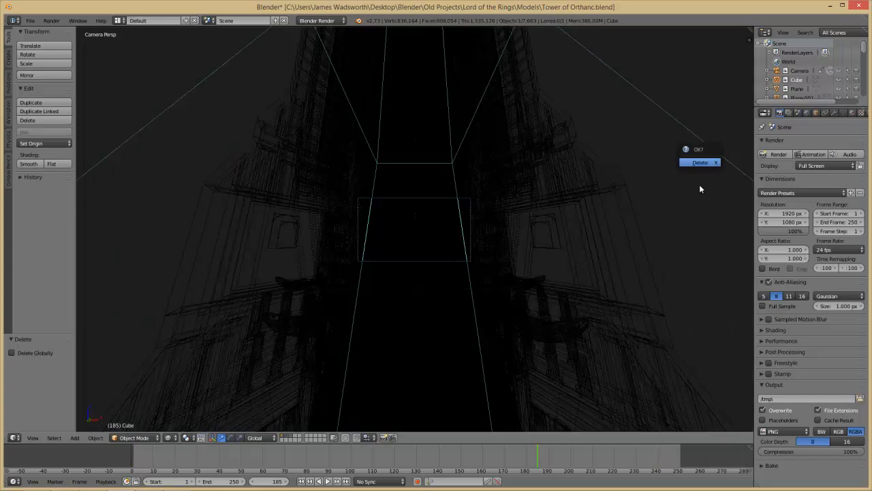
key(Return)
scroll(511, 240, up, 5)
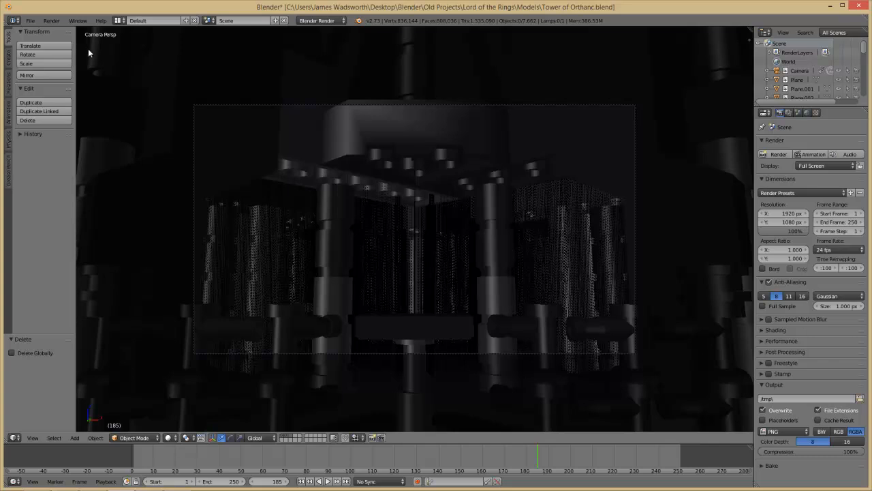
Save the file as 02_tower.blend in the Scenes folder.
key(ctrl+shift+s)
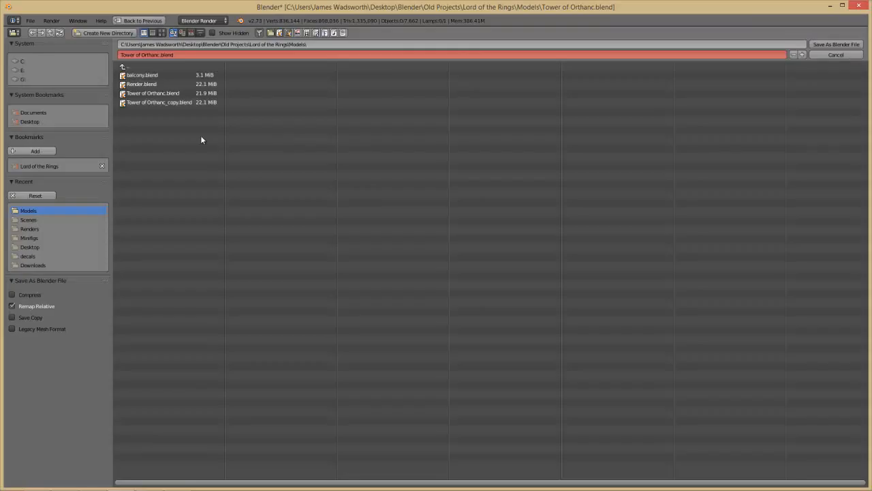
click(144, 66)
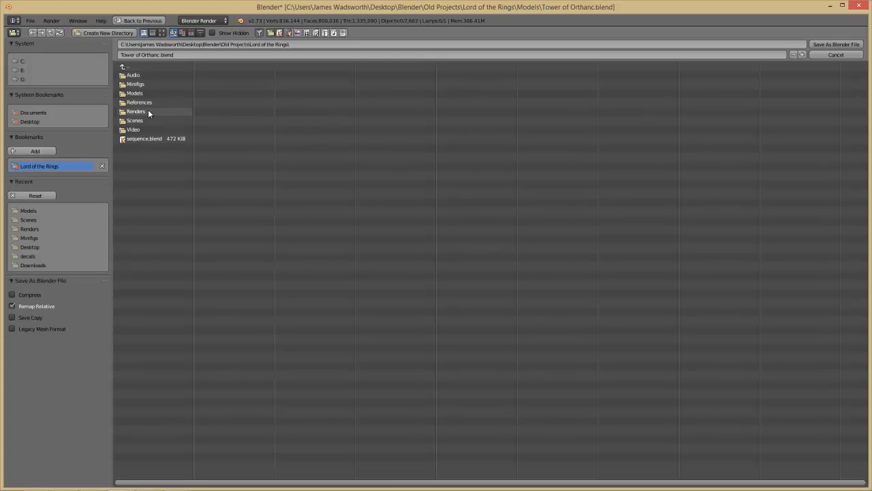
click(150, 116)
click(146, 55)
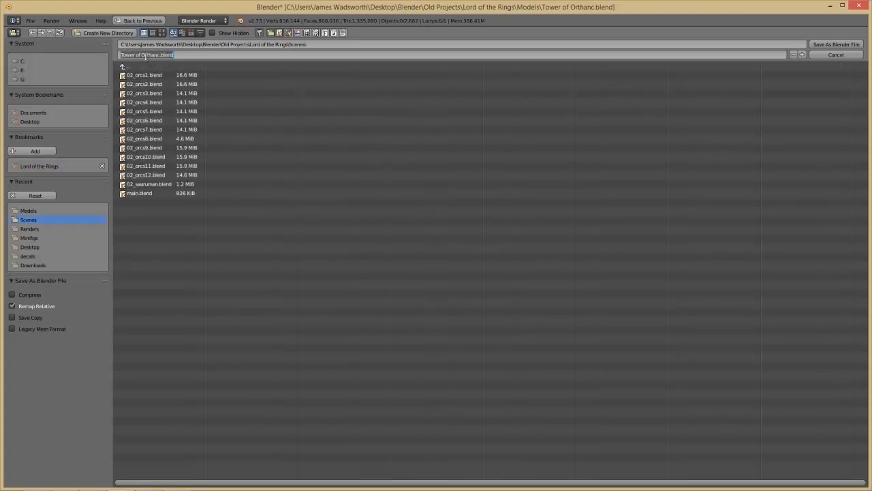
text(02_towe)
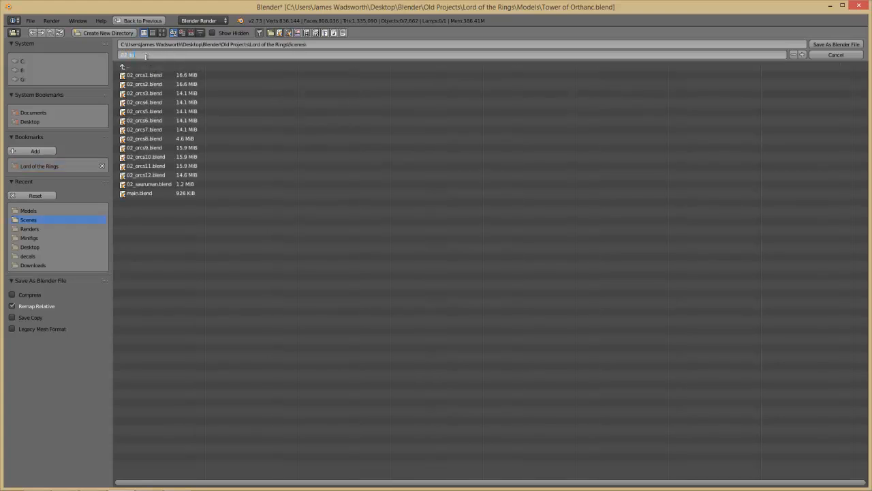
text(r)
key(Return)
click(837, 44)
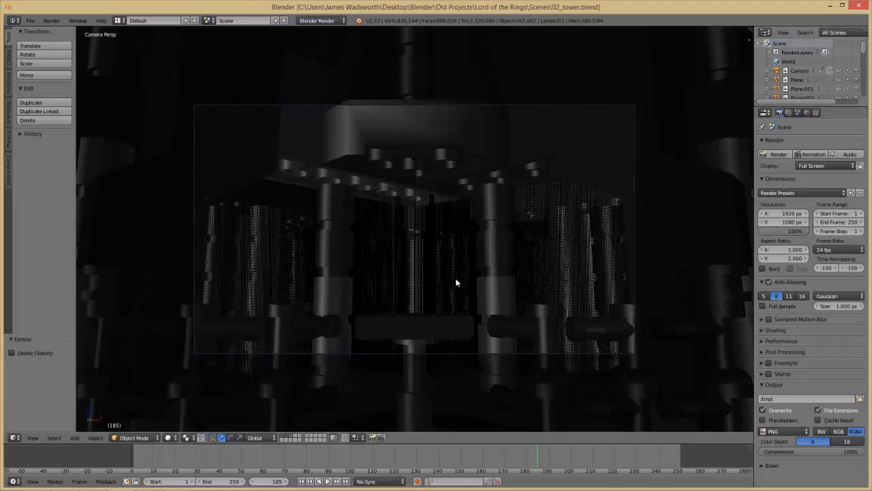
Go to frame 244 and delete three of the linked small ground planes in front of the tower, including Plane.002 and Plane.038.
scroll(457, 286, down, 2)
click(648, 459)
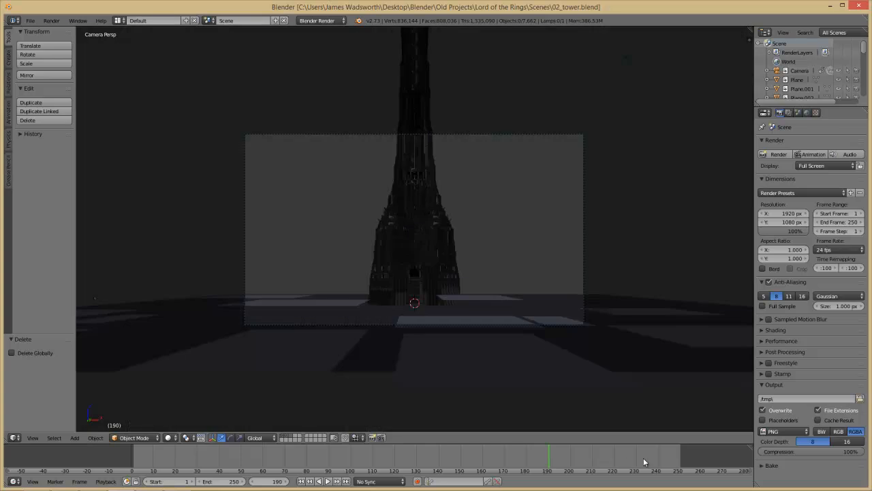
click(668, 466)
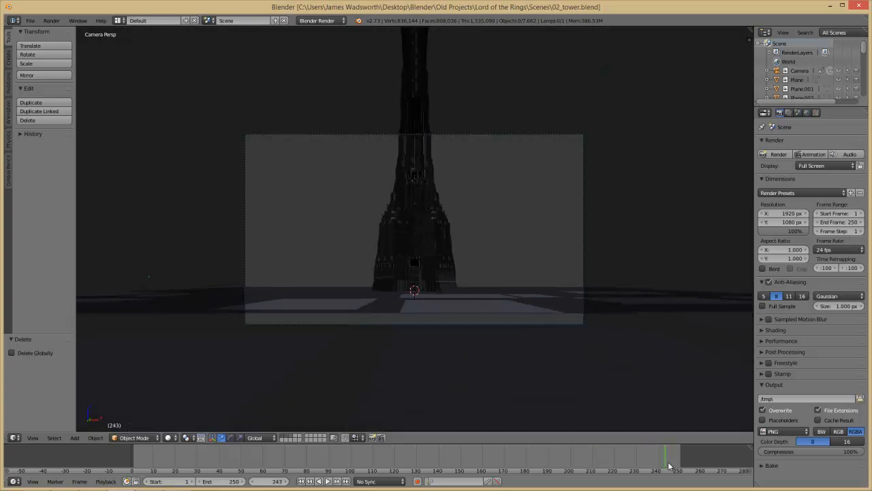
right_click(495, 364)
key(x)
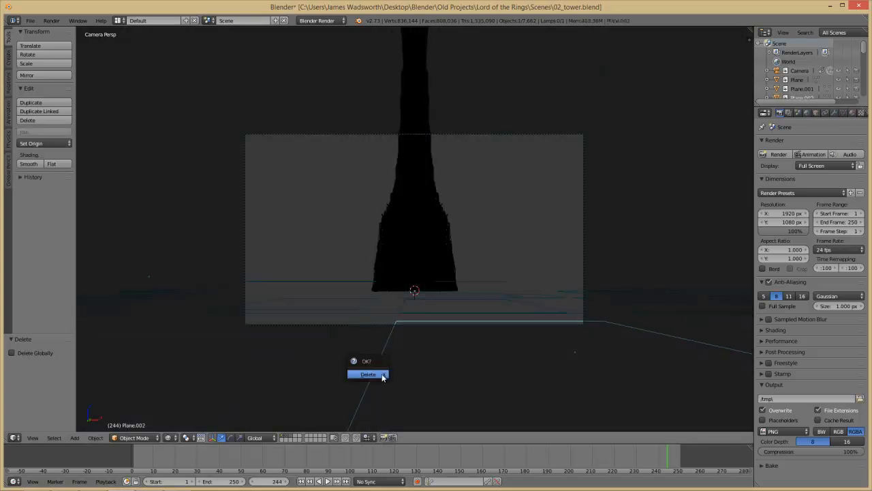
key(Return)
right_click(263, 385)
key(x)
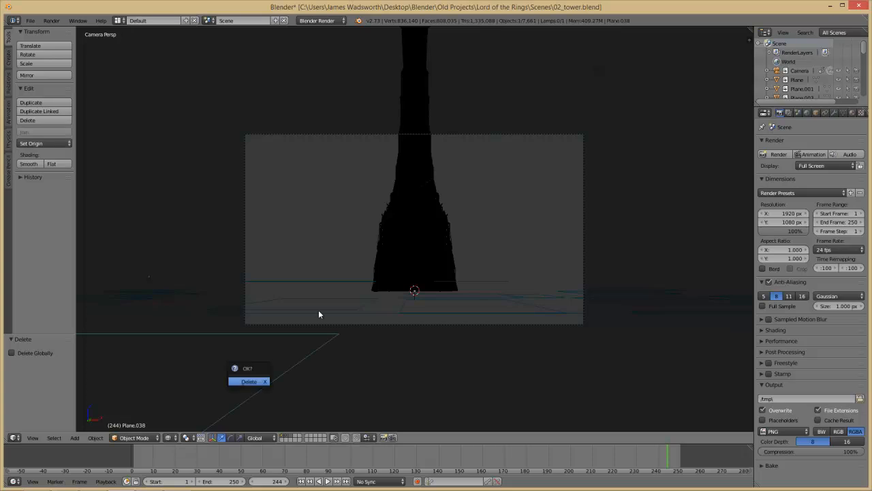
key(Return)
right_click(370, 306)
key(x)
key(Return)
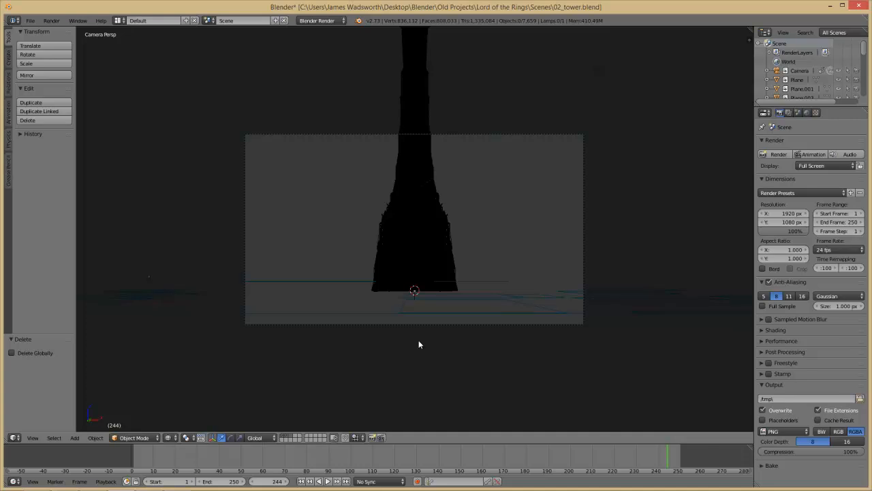
Open main.blend from the Scenes folder again and delete every object in it.
key(ctrl+o)
click(146, 201)
click(838, 45)
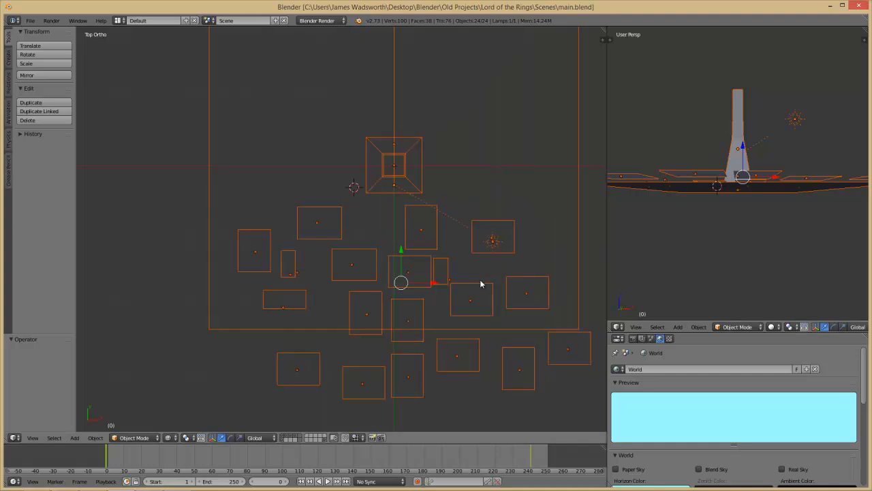
key(a)
key(a)
key(x)
click(480, 281)
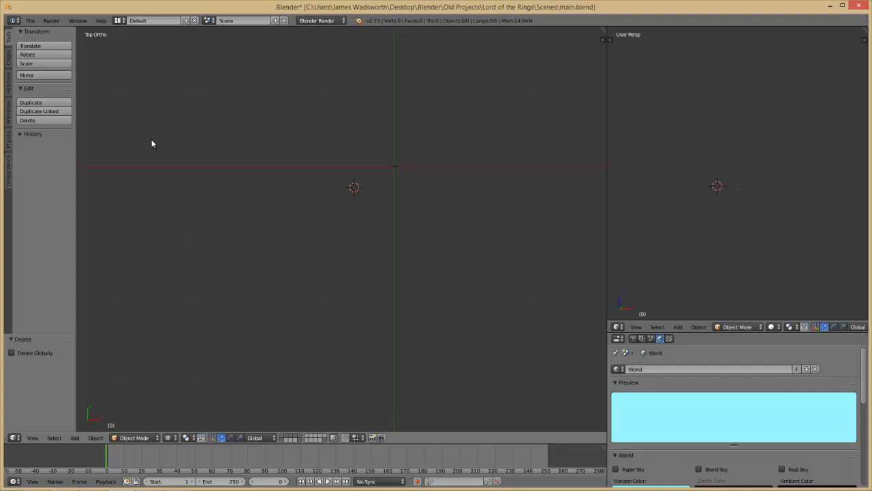
Save the emptied scene over 02_tower.blend in the Scenes folder.
key(ctrl+shift+s)
click(162, 193)
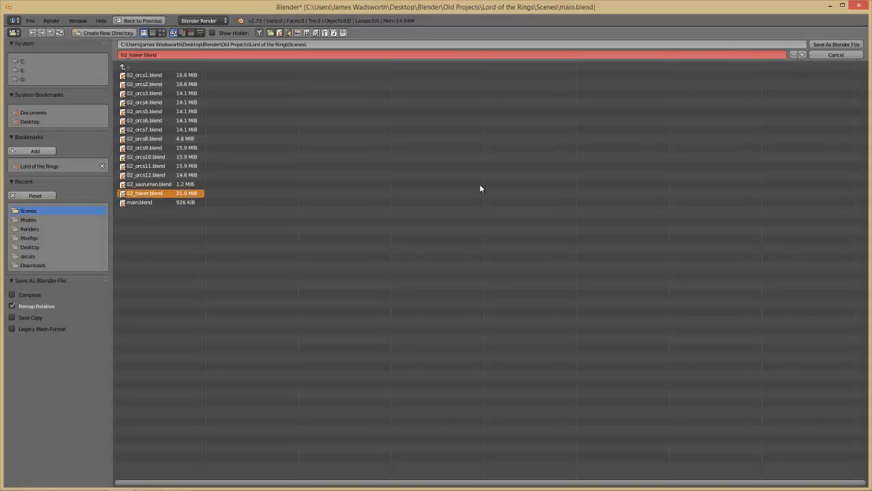
click(838, 45)
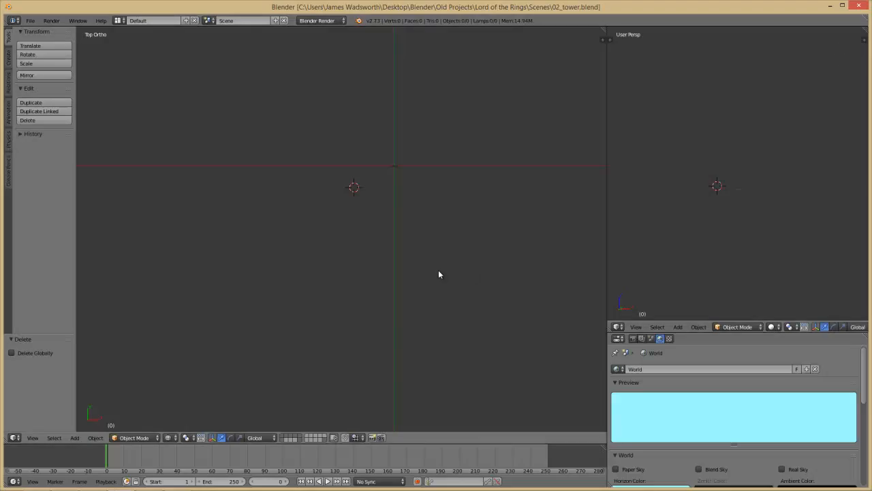
key(shift+F1)
double_click(174, 130)
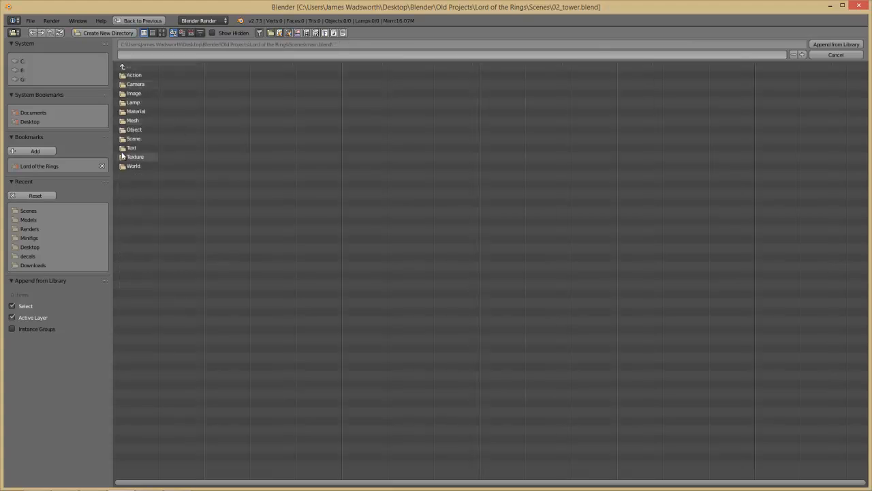
click(78, 219)
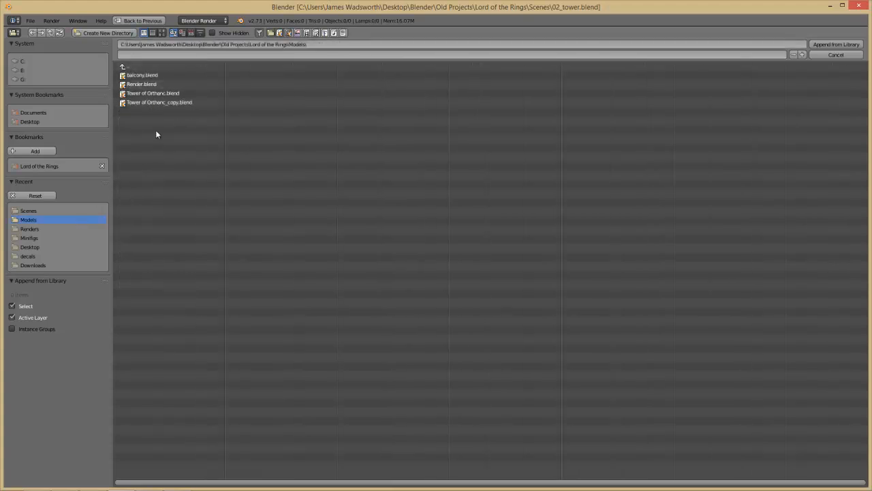
double_click(199, 93)
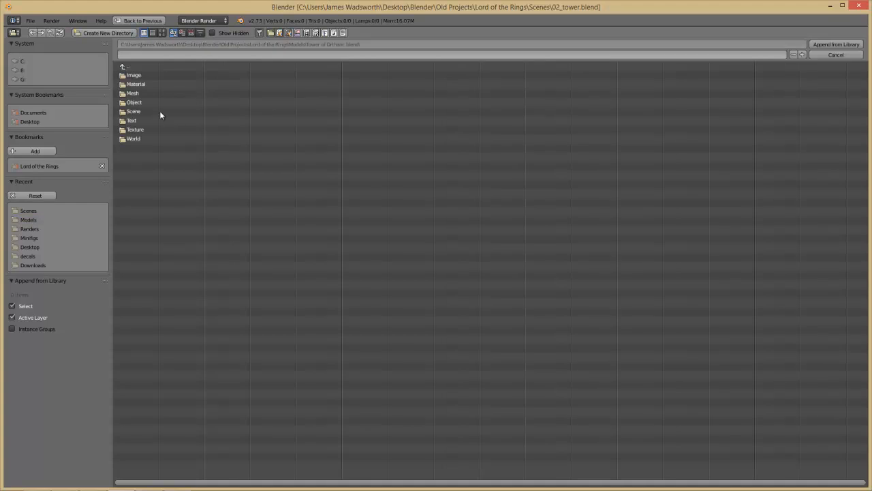
click(134, 102)
key(a)
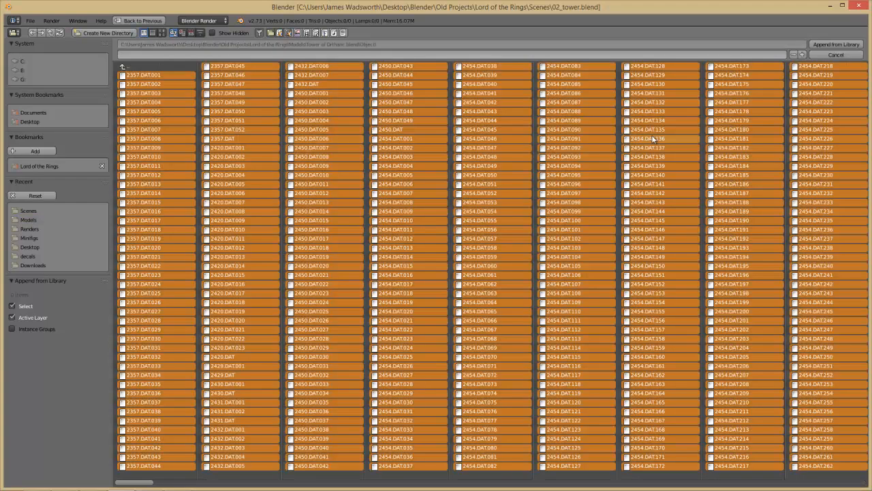
click(837, 55)
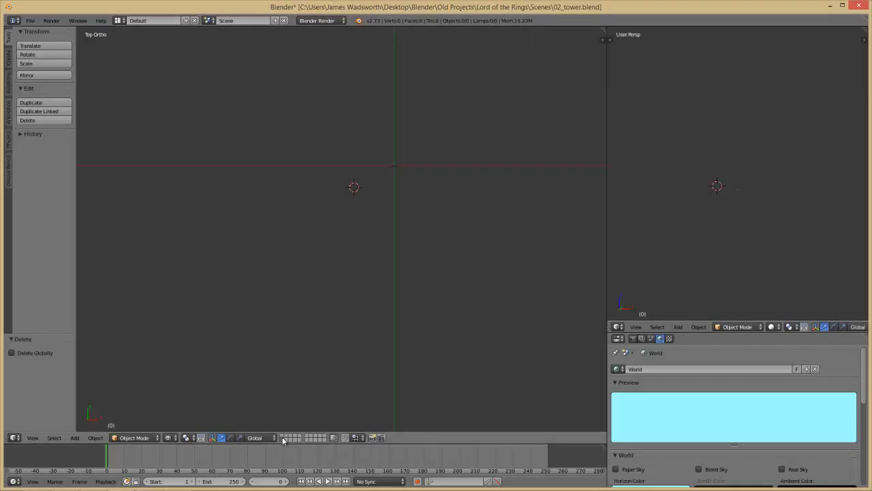
Append every object from Tower of Orthanc.blend in the Models folder into the scene.
key(shift+F1)
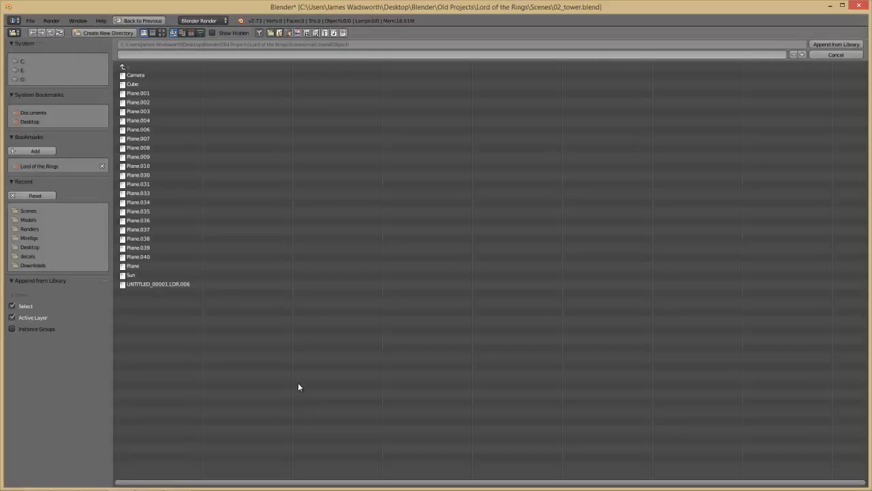
click(50, 221)
click(182, 93)
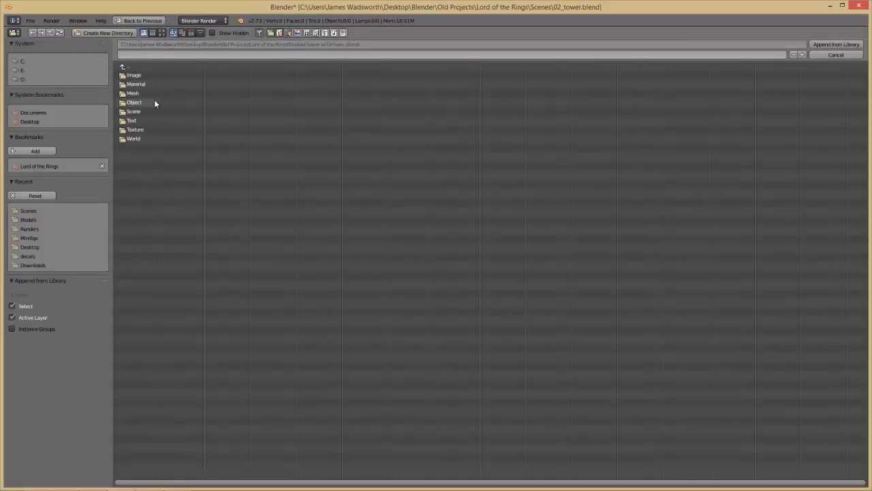
click(134, 102)
key(a)
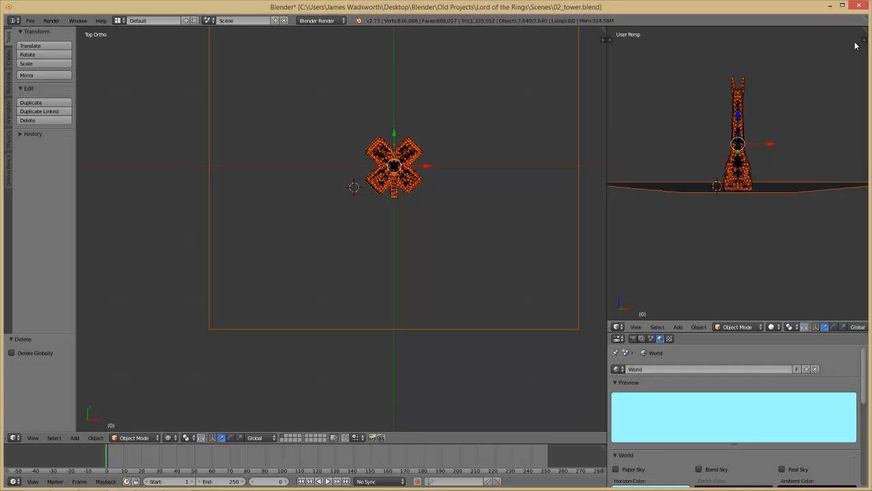
Delete the large ground plane that was appended with the detailed tower.
right_click(525, 327)
key(x)
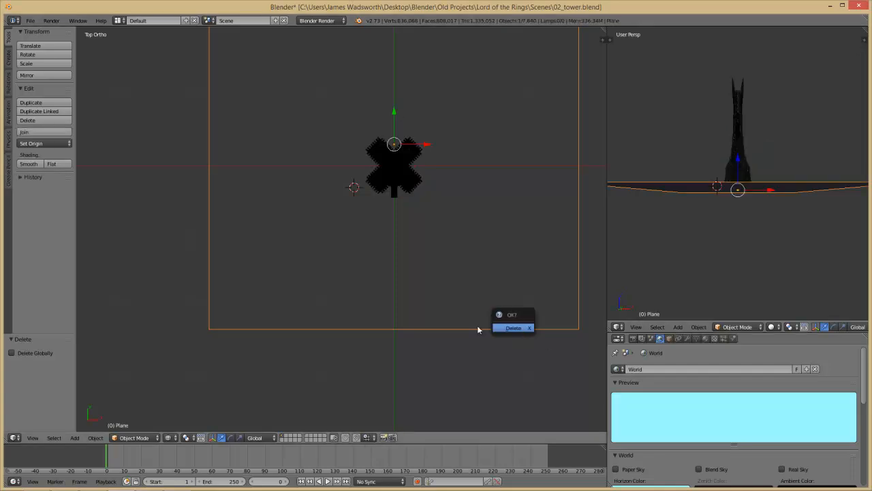
key(Return)
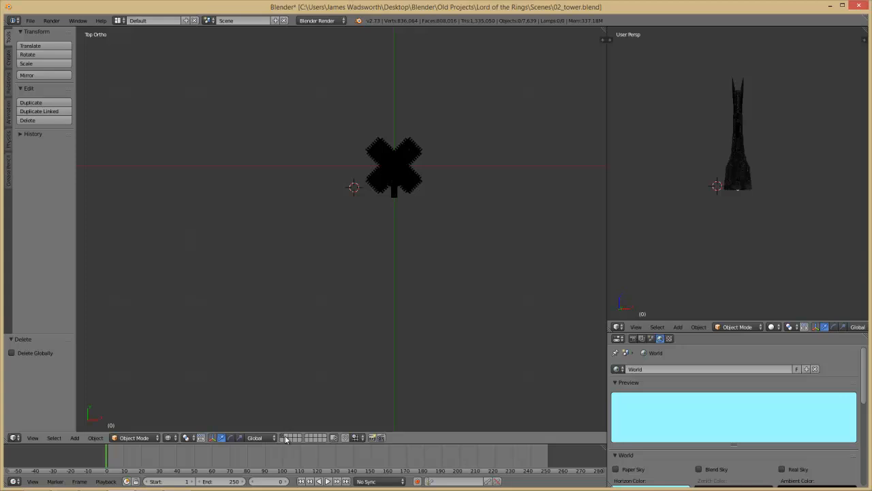
Link all objects from main.blend in the Scenes folder onto the empty second layer.
click(30, 20)
mouse_move(77, 175)
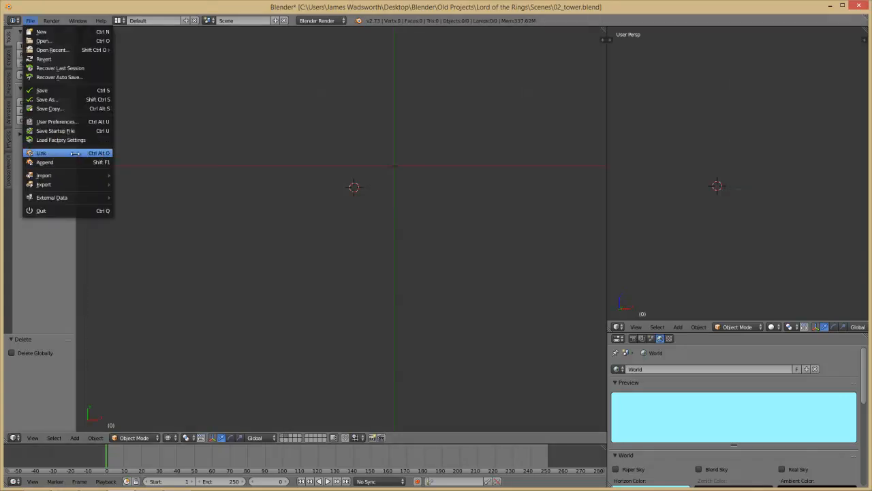
click(75, 153)
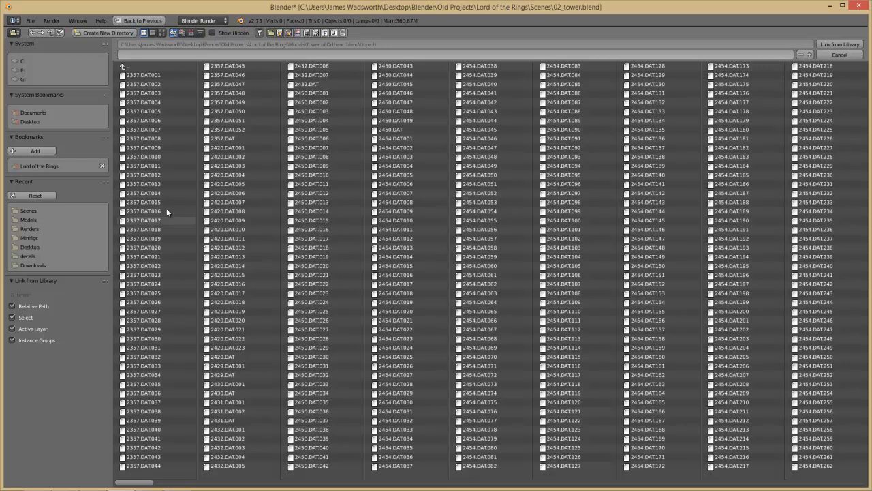
double_click(125, 68)
click(127, 68)
click(143, 120)
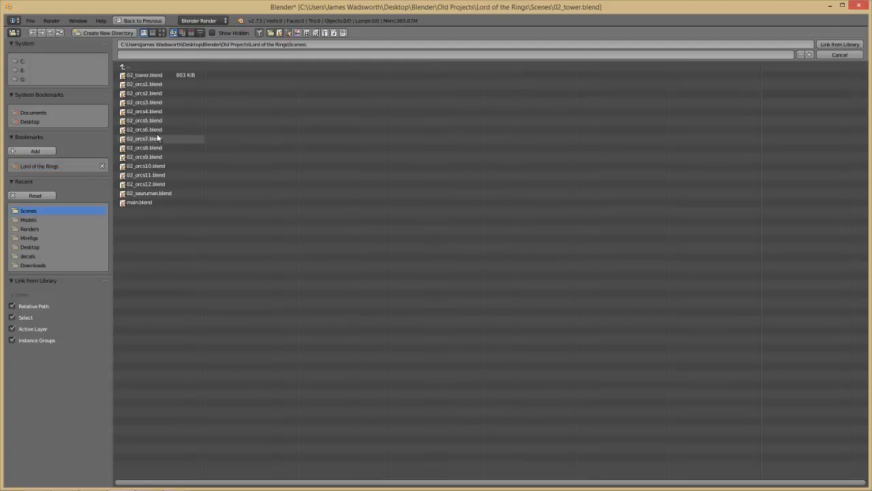
click(149, 204)
click(141, 130)
key(a)
click(844, 46)
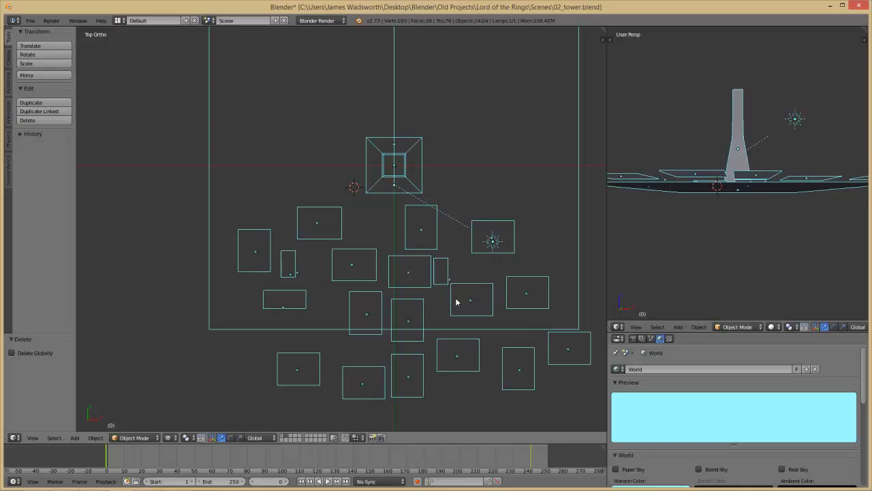
Delete all the small linked ground planes in front of the tower, including Plane.034, keeping the large ground, camera and sun.
click(457, 302)
key(b)
drag(255, 220, 609, 415)
key(b)
right_click(495, 236)
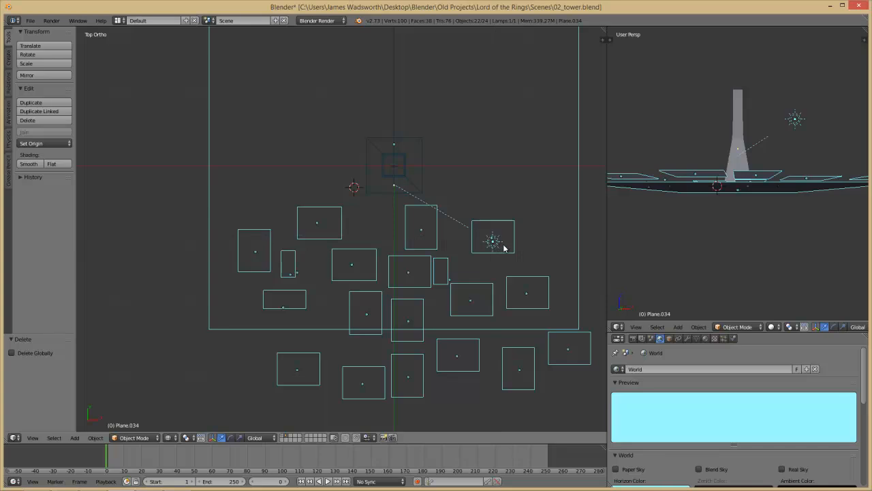
key(b)
middle_drag(479, 234, 589, 248)
key(b)
key(x)
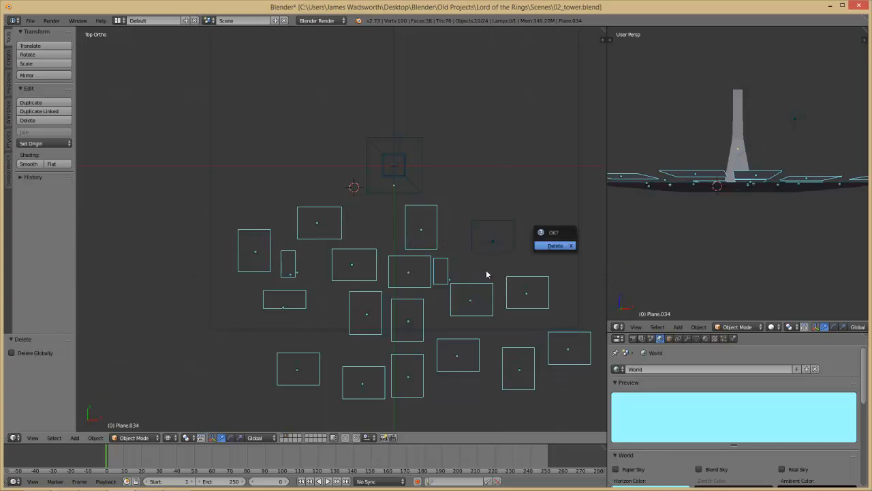
key(Return)
right_click(504, 249)
key(x)
key(Return)
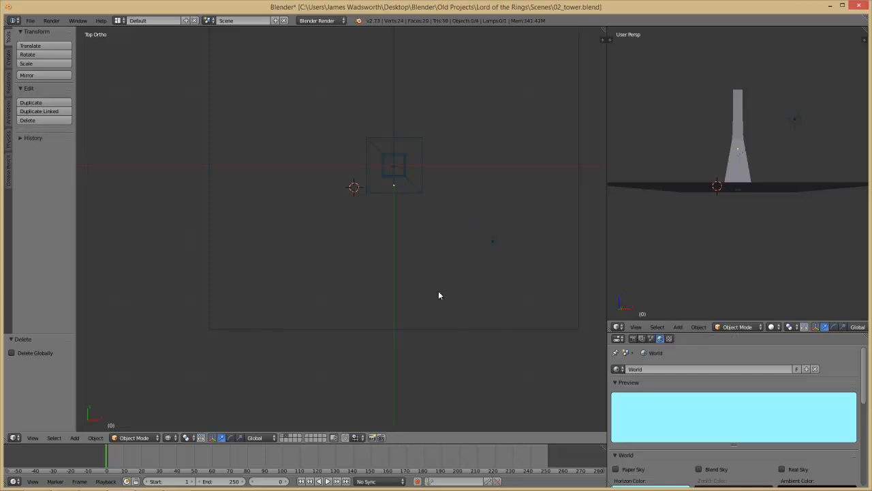
Delete the linked low-detail placeholder tower named Cube.
key(KP_0)
key(KP_7)
right_click(420, 196)
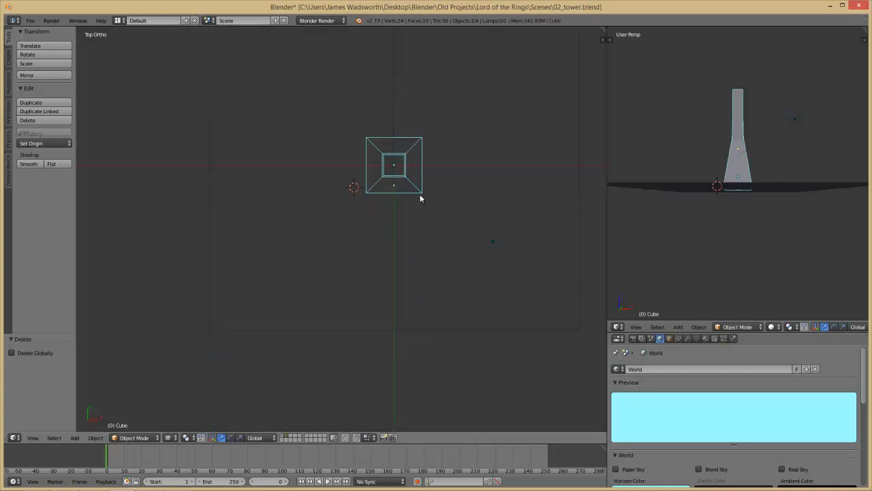
key(x)
key(Return)
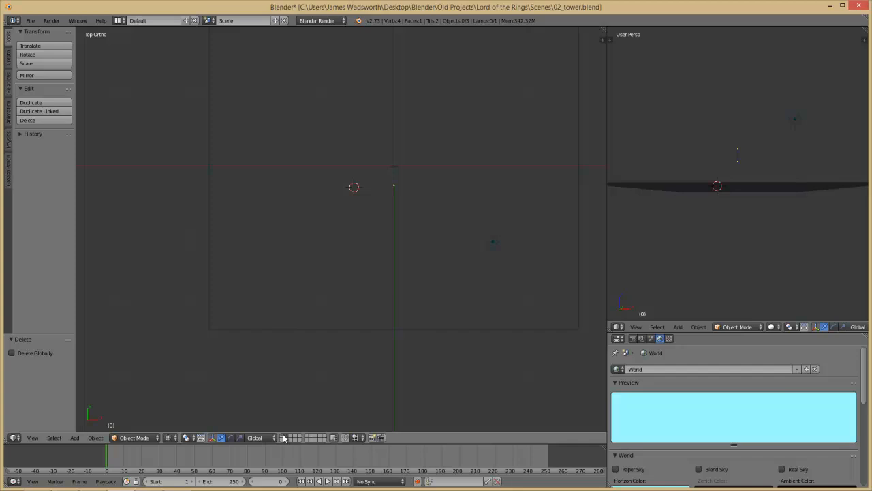
Show the detailed tower's layer with the linked scene in camera view at frame 209 and save the file.
shift+click(285, 437)
key(KP_0)
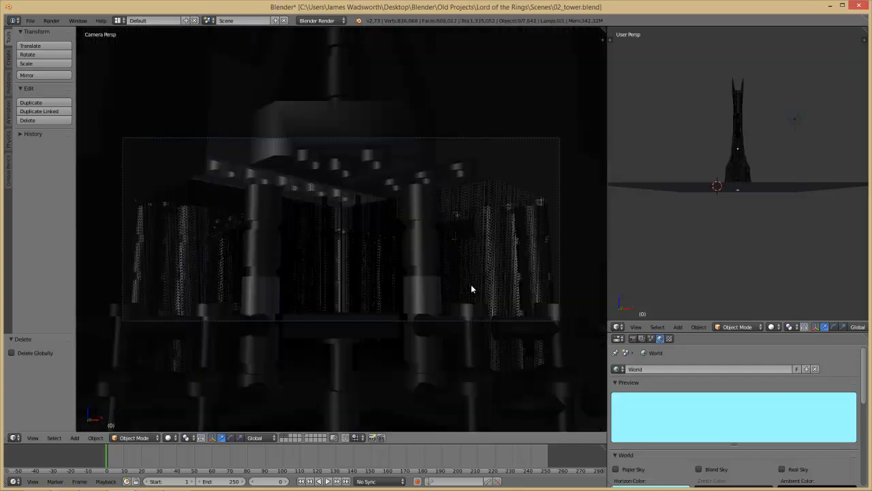
drag(451, 461, 476, 461)
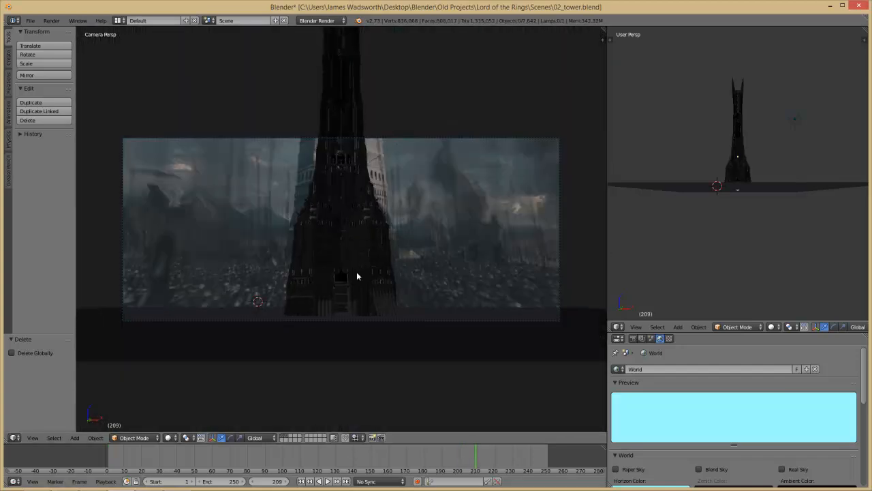
key(ctrl+s)
click(376, 307)
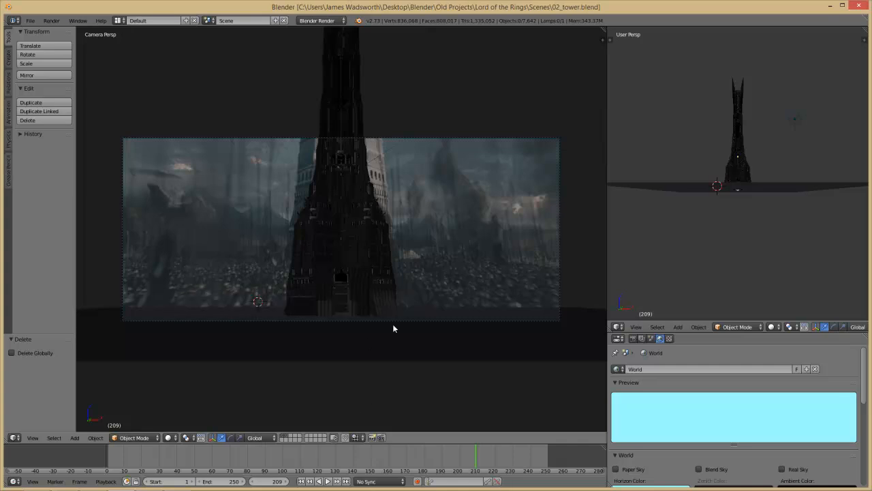
Go to frame 249 and set both the start and end of the render frame range to 250.
click(543, 453)
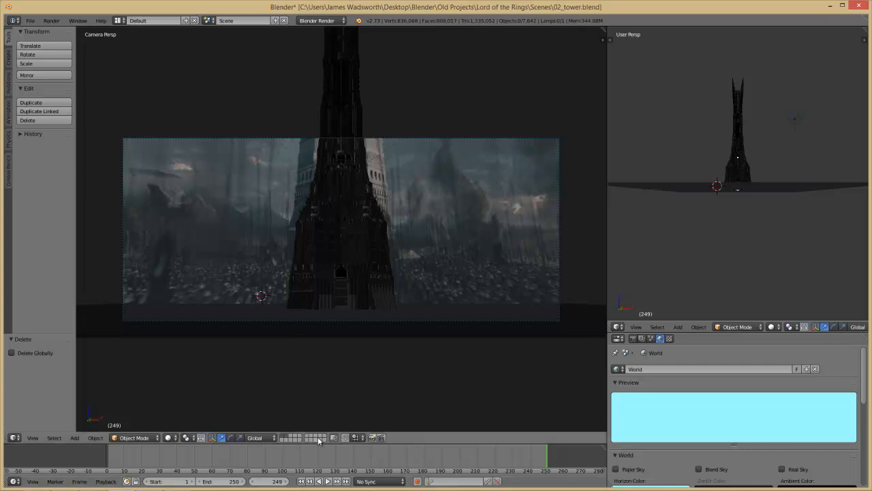
click(633, 339)
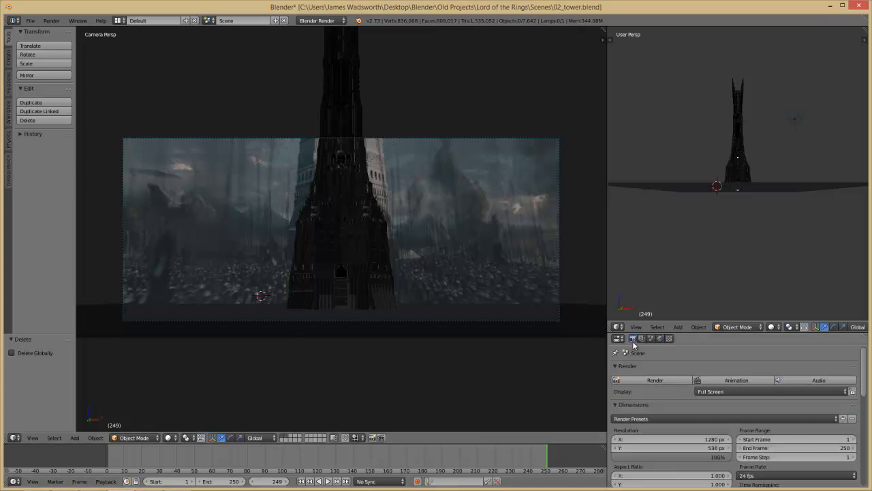
scroll(648, 398, down, 2)
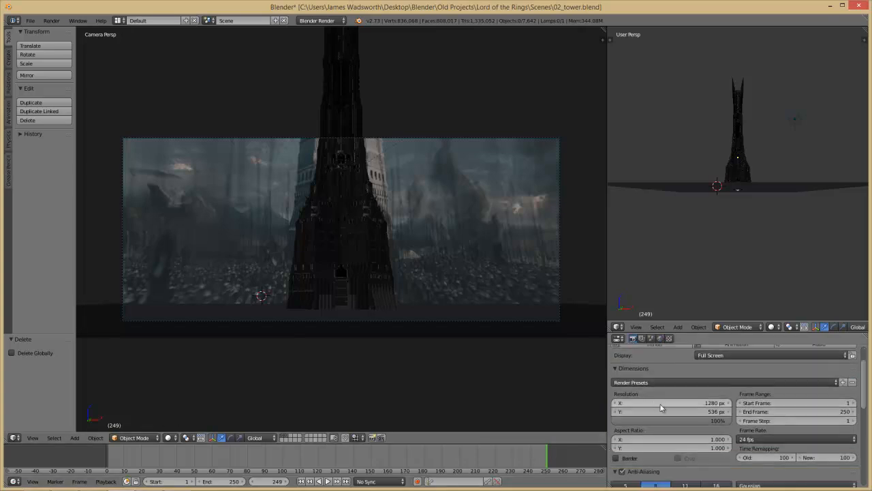
click(812, 404)
text(249)
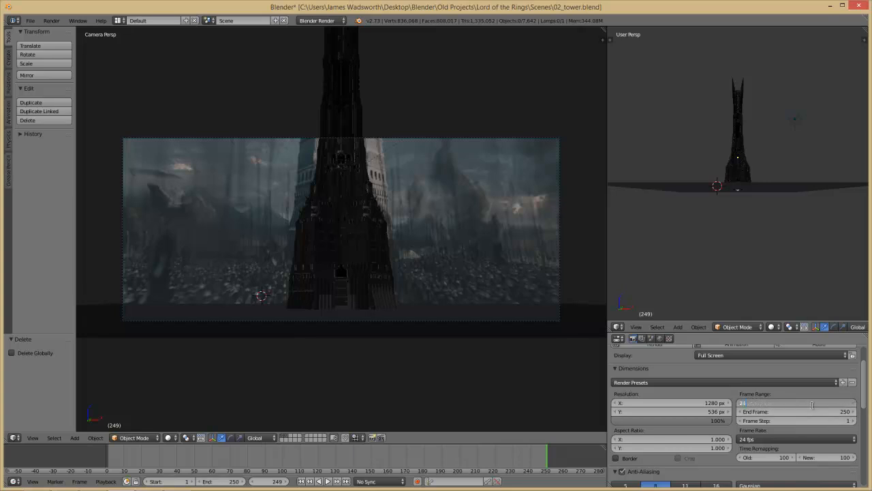
click(841, 411)
text(2)
text(50)
click(827, 403)
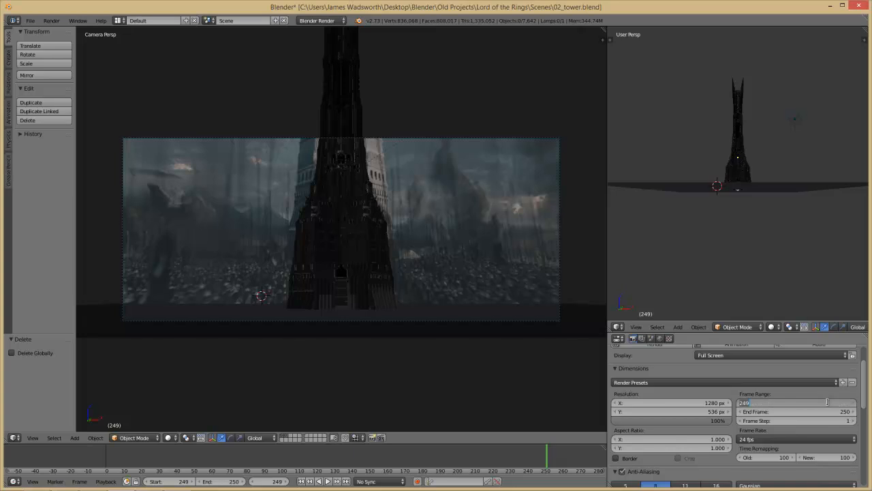
text(250)
key(Return)
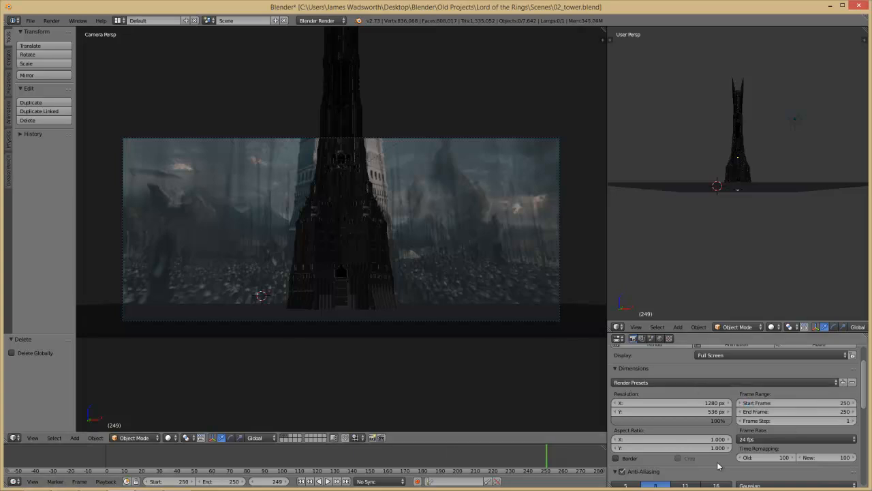
Review the anti-aliasing, shading and performance render settings down to the output settings.
scroll(718, 391, down, 2)
scroll(719, 402, up, 3)
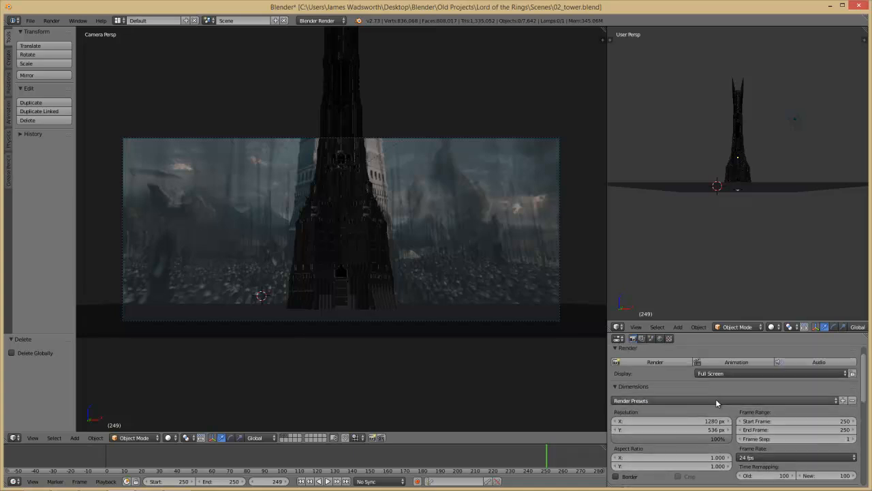
scroll(716, 403, down, 2)
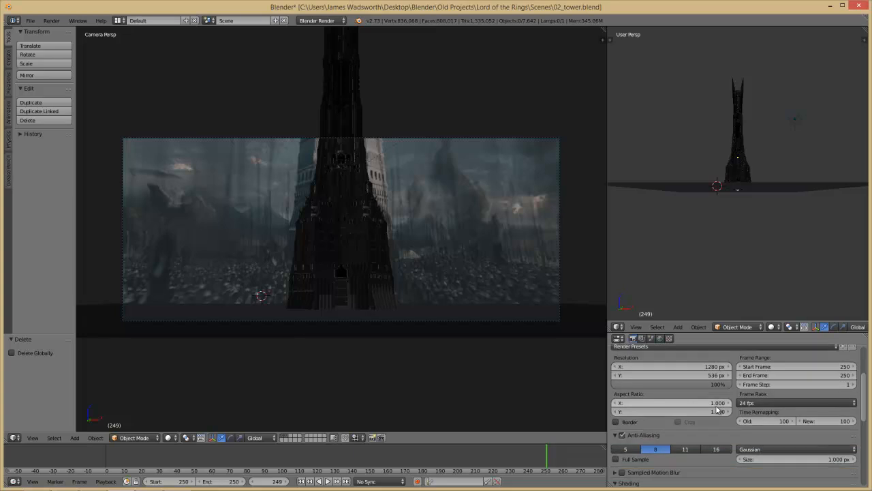
scroll(715, 405, down, 3)
scroll(673, 427, down, 1)
click(613, 443)
scroll(613, 443, down, 1)
click(613, 413)
click(612, 413)
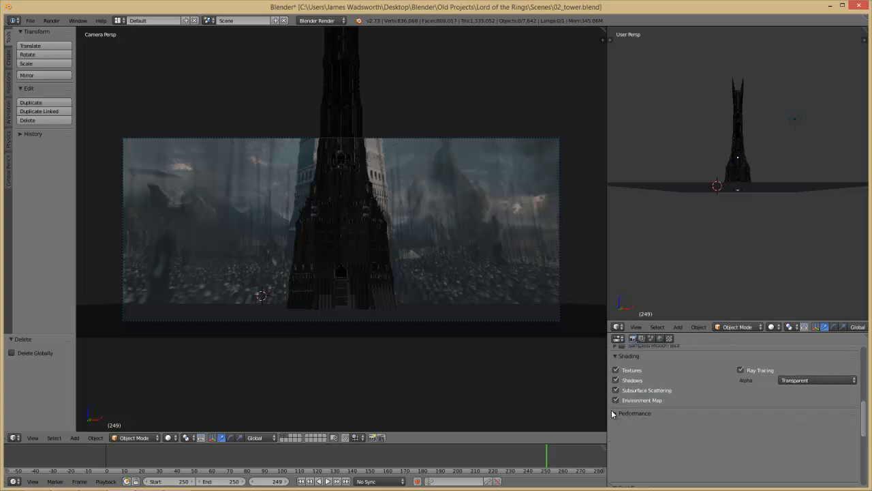
scroll(618, 423, down, 1)
click(623, 438)
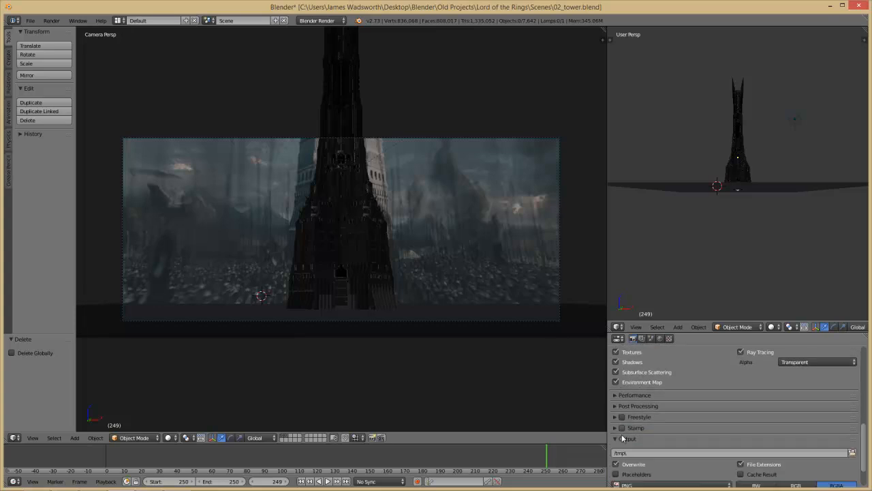
scroll(619, 446, down, 2)
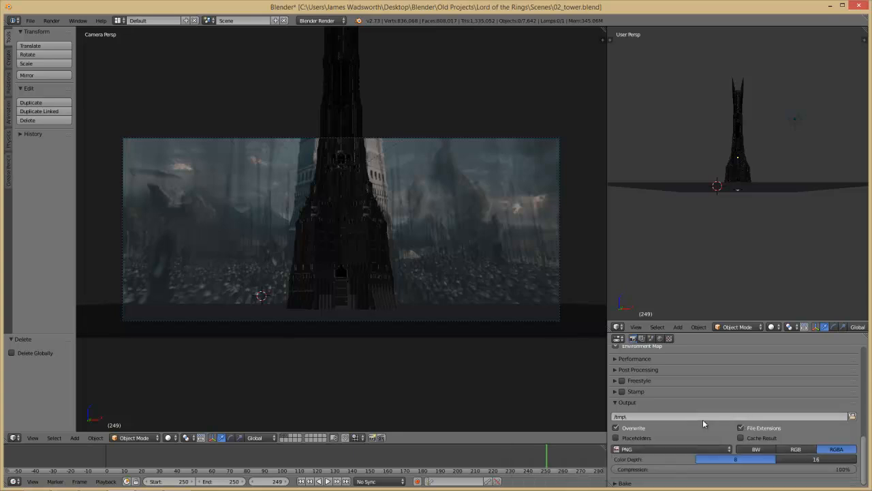
Switch to File Explorer and delete all images in the 00 tower folder inside Lord of the Rings\Video.
click(37, 482)
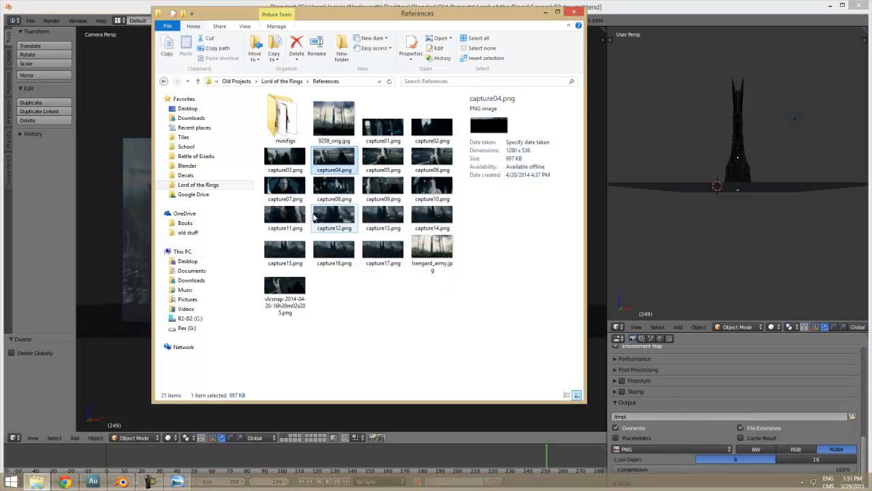
click(276, 82)
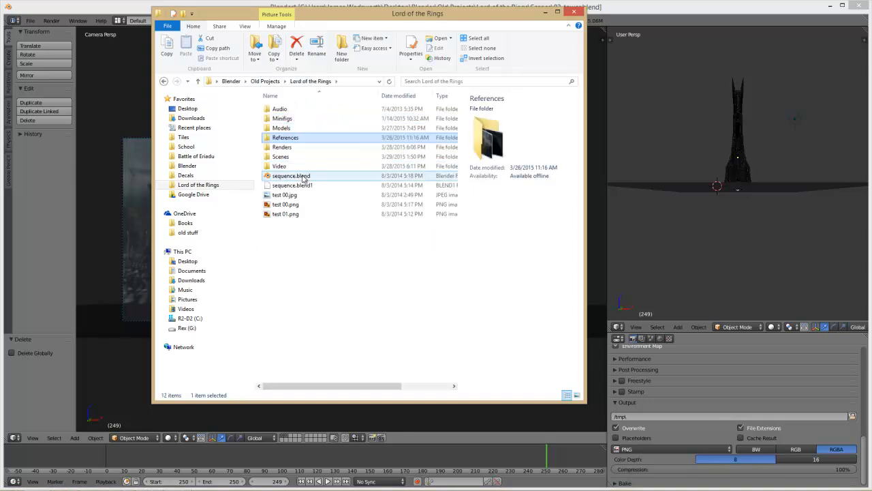
double_click(297, 167)
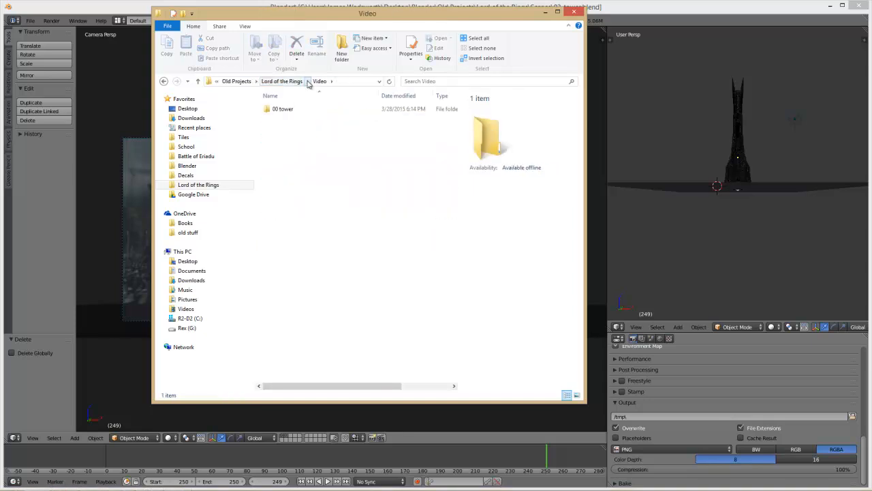
double_click(303, 109)
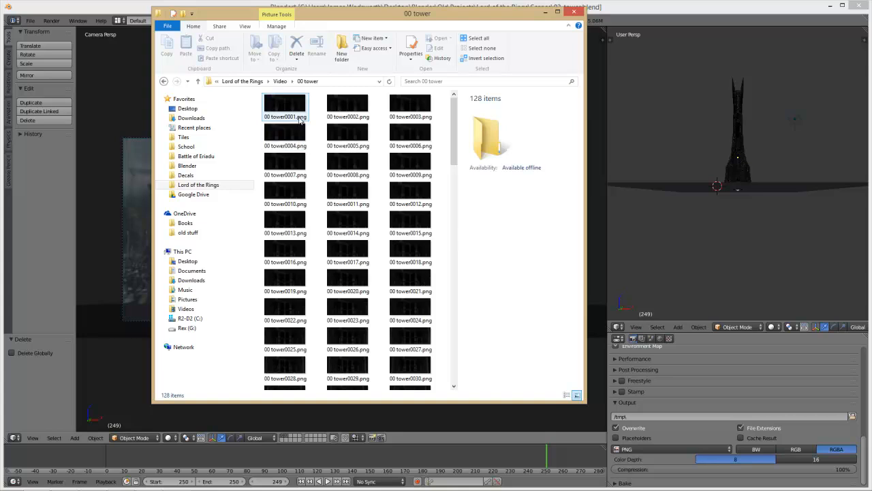
key(ctrl+a)
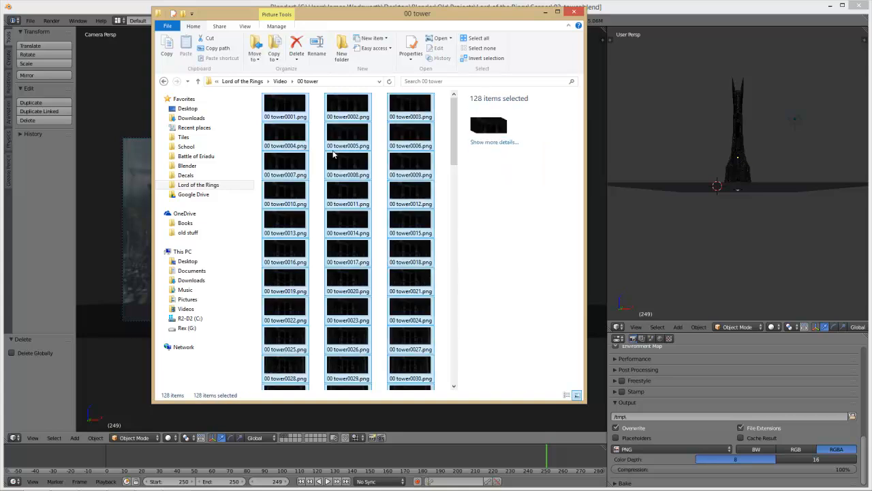
key(Delete)
Set the render output path to the 00 tower folder's copied address, with tower as the image file name.
click(350, 84)
key(ctrl+c)
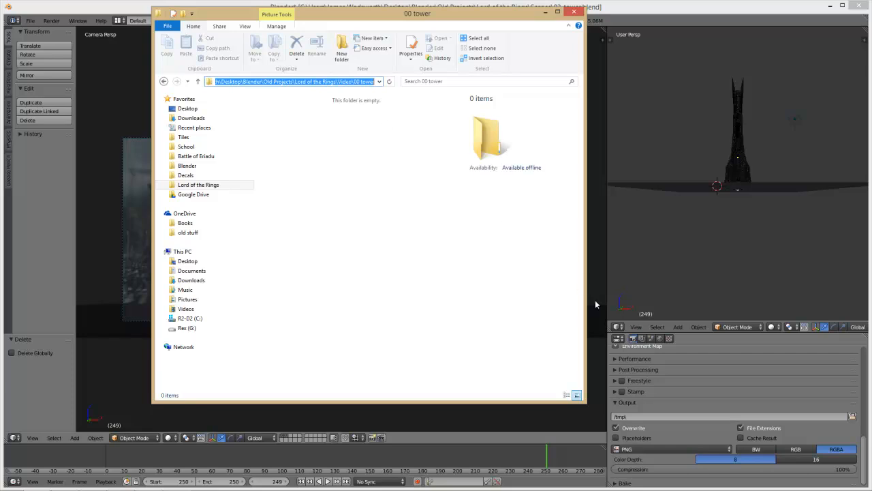
click(711, 417)
key(ctrl+v)
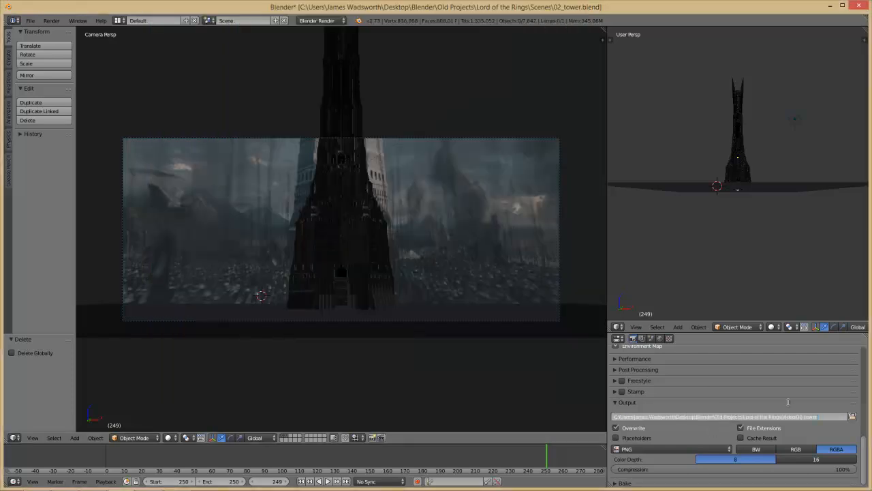
text(s)
key(BackSpace)
text(\tower)
key(Return)
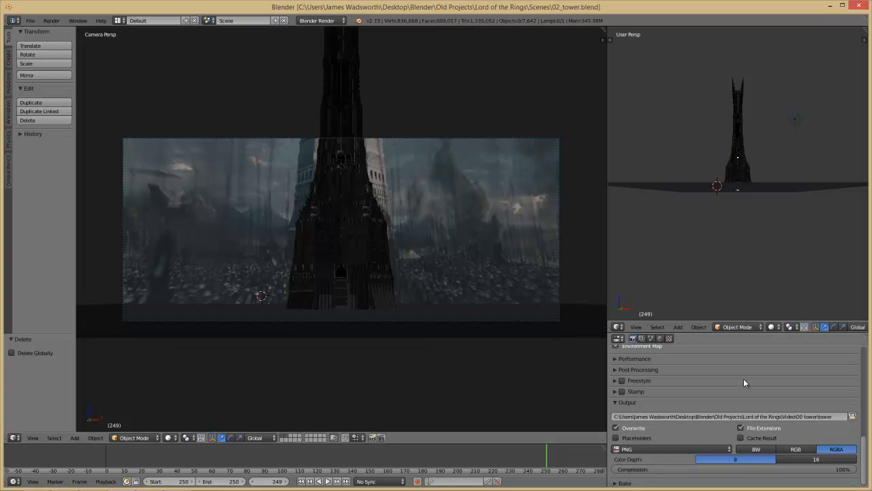
Render the tower scene's animation range, frame 250 only, and return to the 3D view.
scroll(745, 382, up, 3)
scroll(745, 384, up, 3)
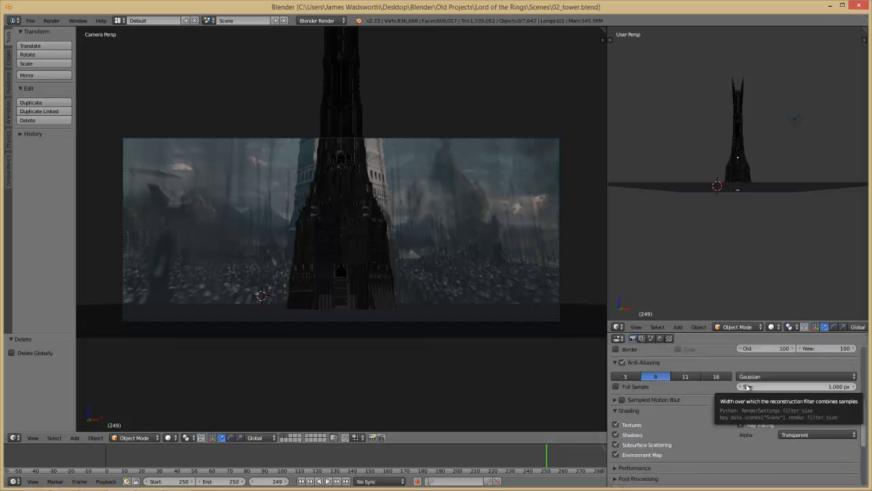
scroll(747, 386, up, 3)
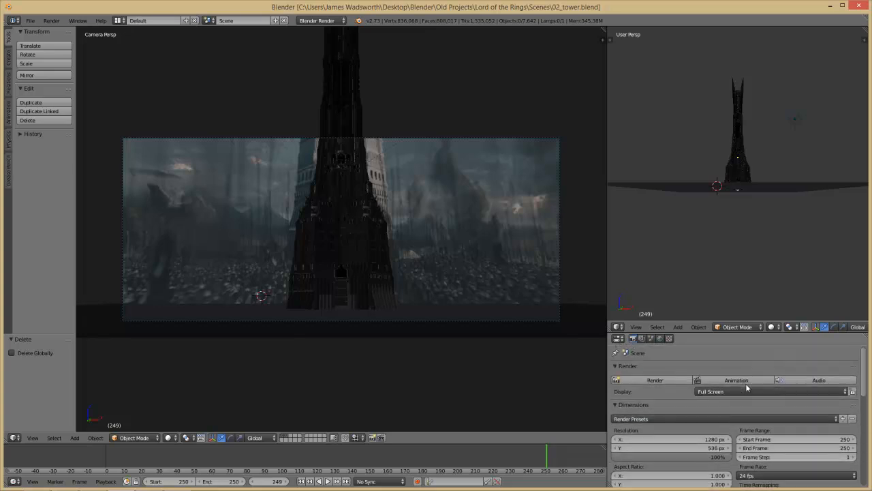
scroll(746, 387, down, 5)
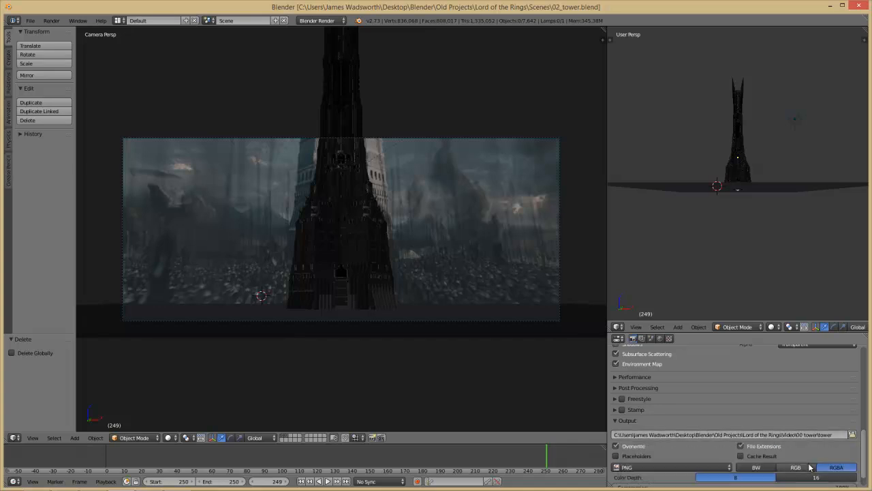
scroll(672, 393, up, 10)
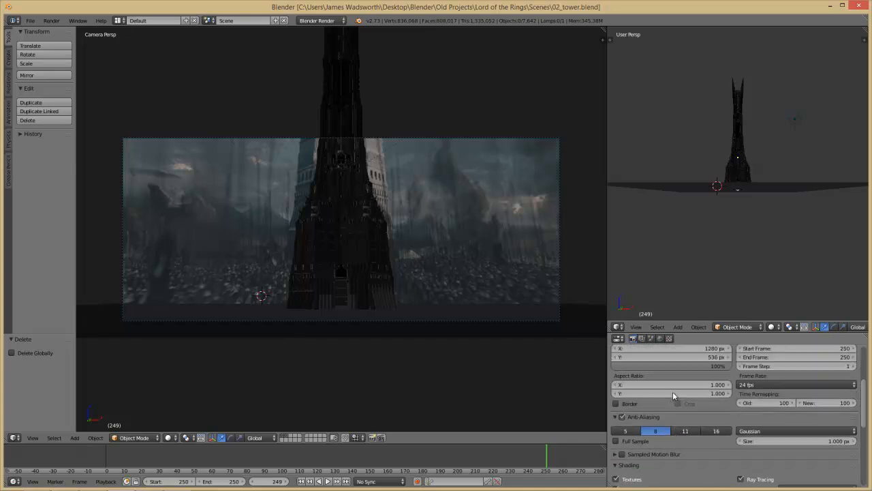
click(736, 381)
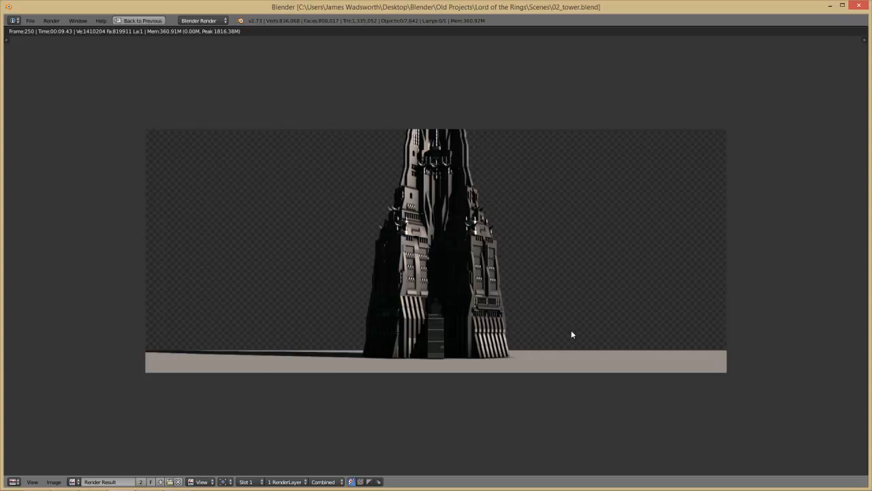
key(Escape)
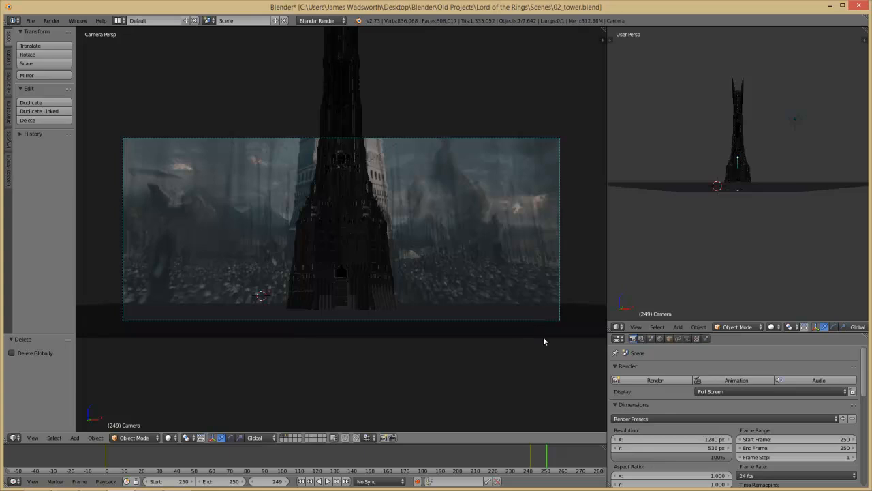
Select the ground plane, show its material settings and save 02_tower.blend over the existing file.
right_click(543, 337)
click(705, 339)
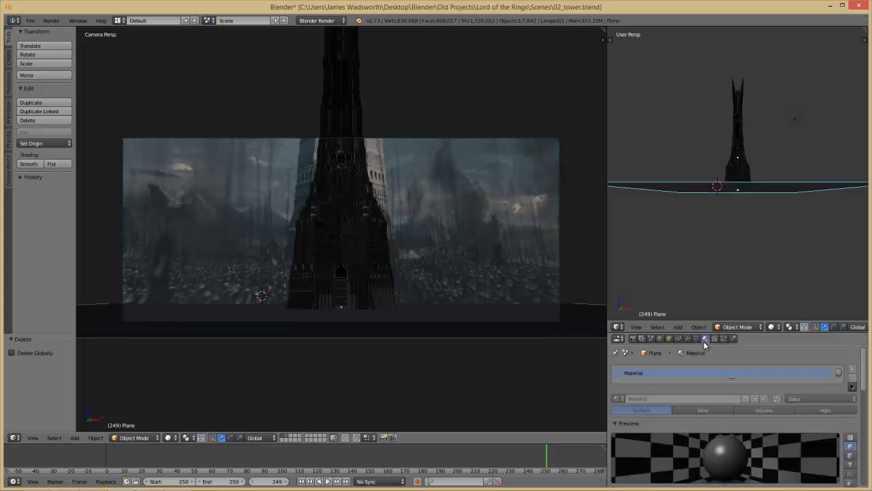
key(ctrl+s)
click(472, 312)
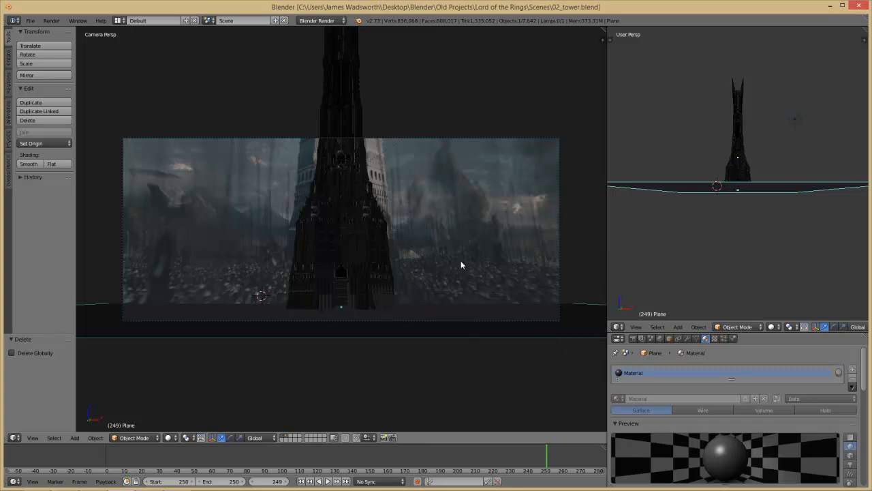
key(F11)
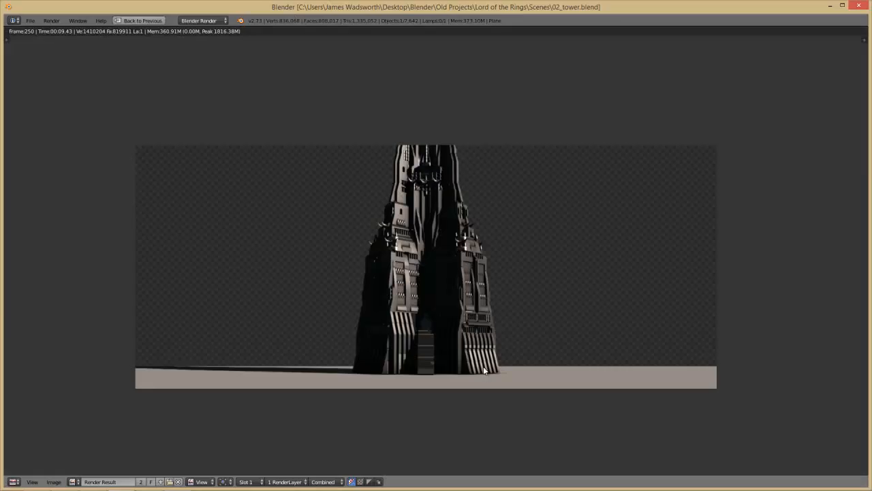
key(F3)
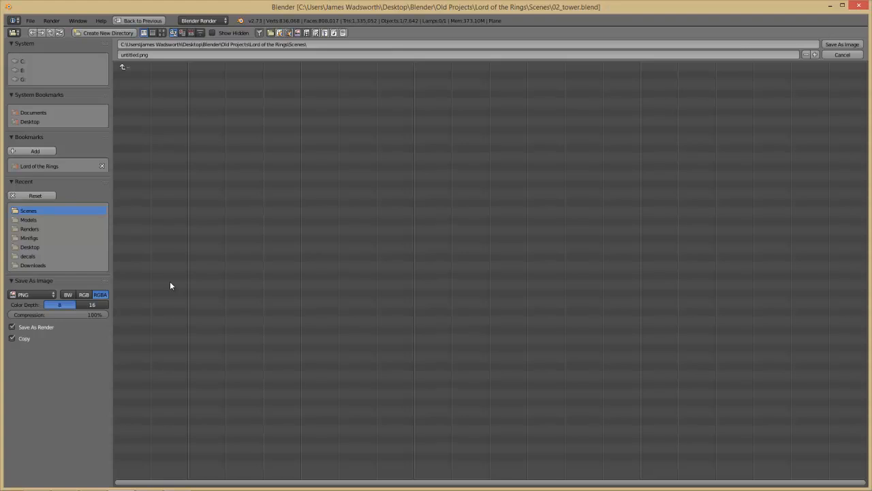
click(829, 54)
Inspect the rendered tower0250.png from the 00 tower folder and return to the tower scene in Blender.
key(alt+Tab)
double_click(300, 137)
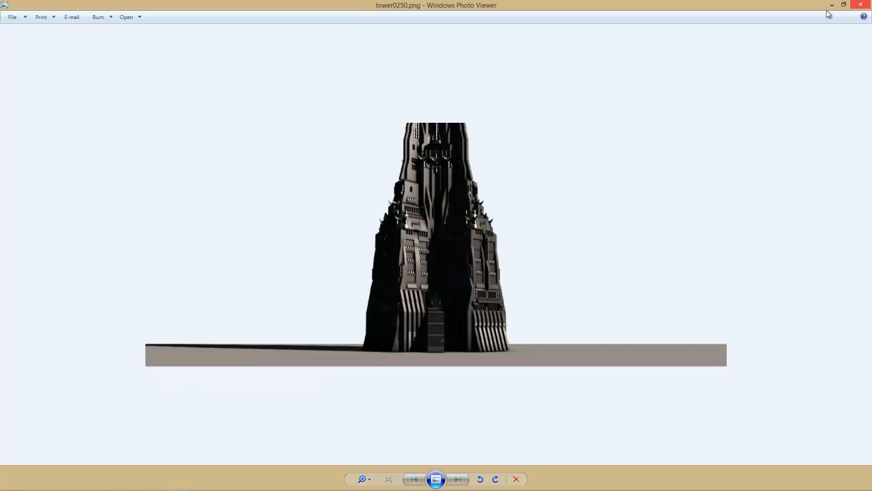
click(861, 6)
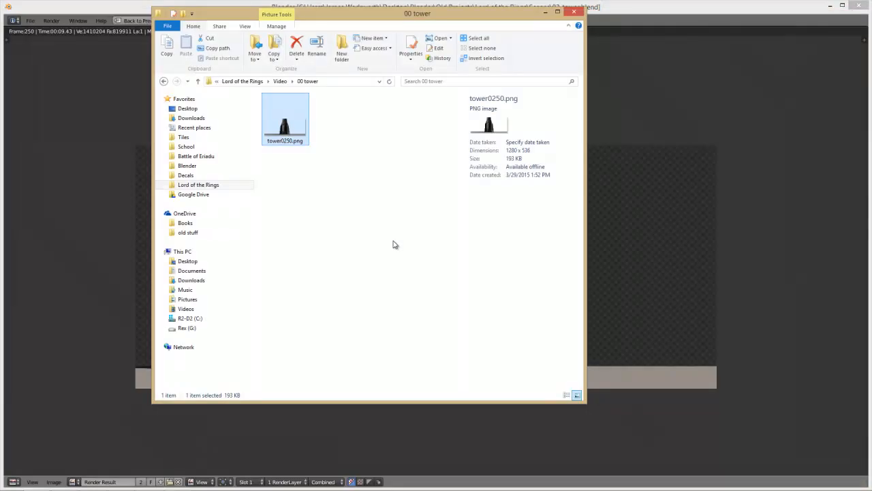
click(689, 274)
key(Escape)
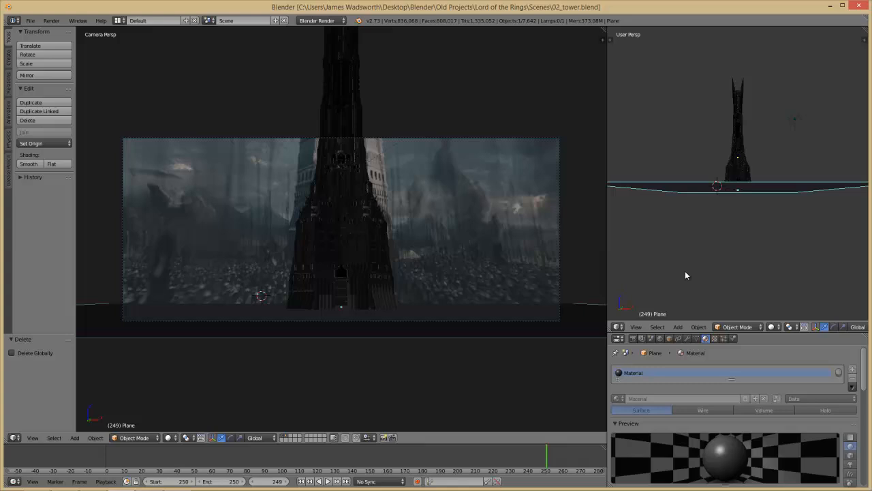
Save the tower scene over its existing file and open 02_orcs1.blend from the Scenes folder.
key(ctrl+s)
click(431, 289)
key(ctrl+s)
click(190, 222)
key(ctrl+o)
double_click(143, 75)
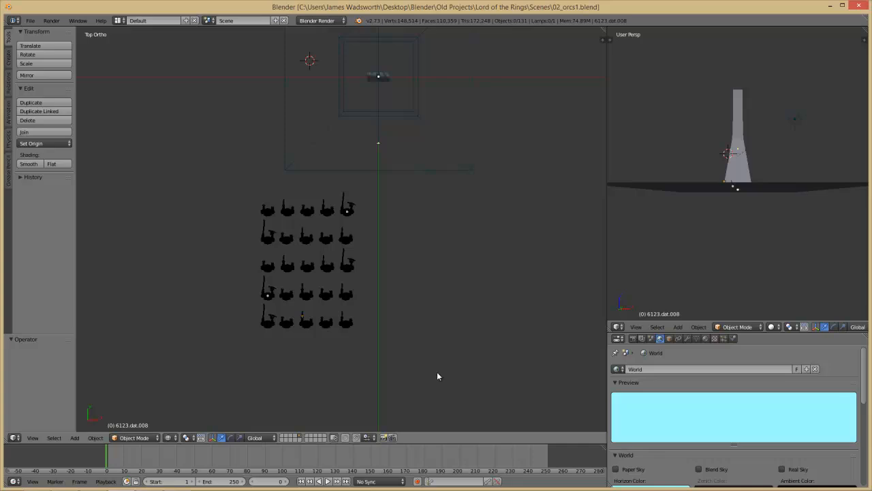
View the orc scene through the camera at frame 249 and select the ground plane.
key(KP_0)
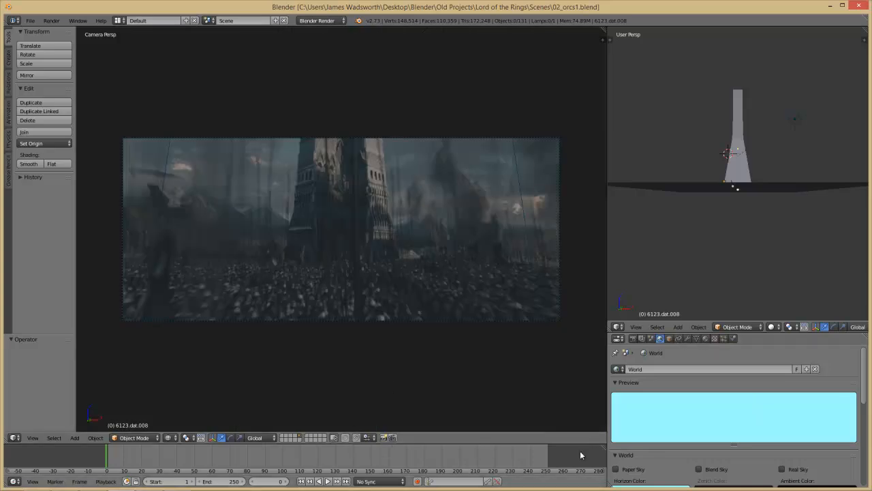
click(548, 462)
key(Home)
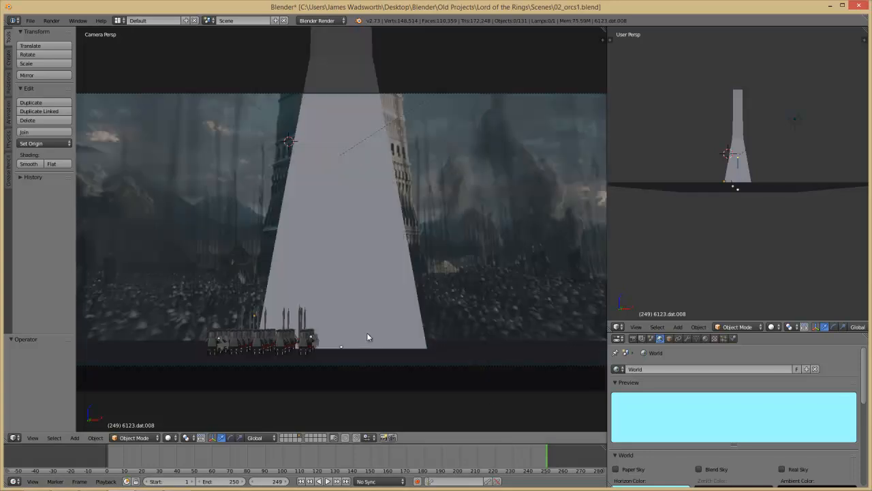
right_click(284, 348)
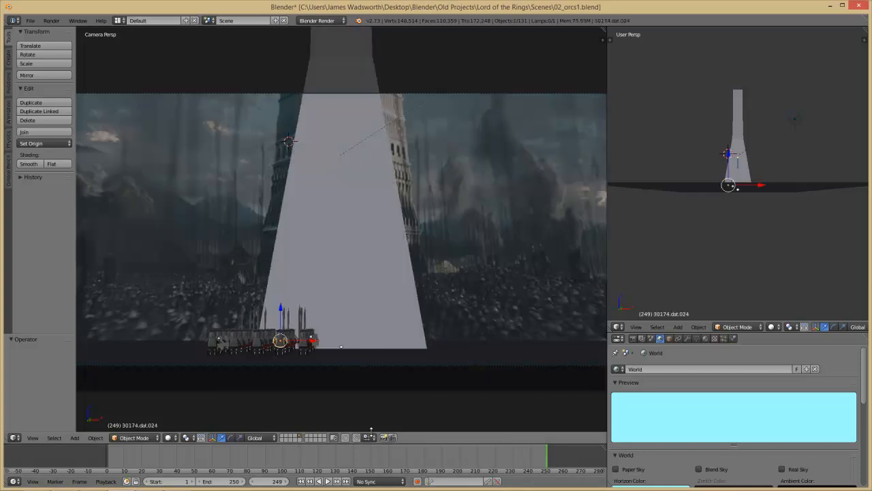
right_click(368, 395)
key(alt+z)
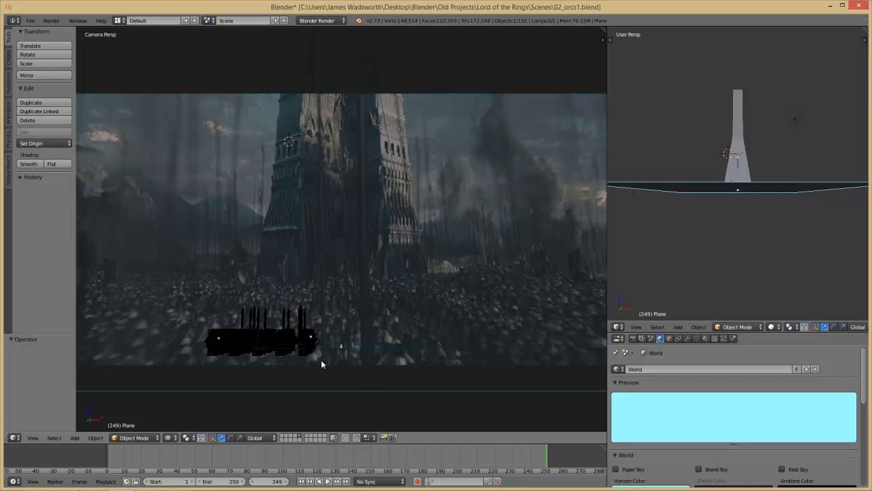
Move all the orcs, the camera and the lamp to the first layer and show only that layer in camera view.
key(KP_7)
key(b)
drag(239, 202, 378, 426)
scroll(368, 341, down, 4)
key(b)
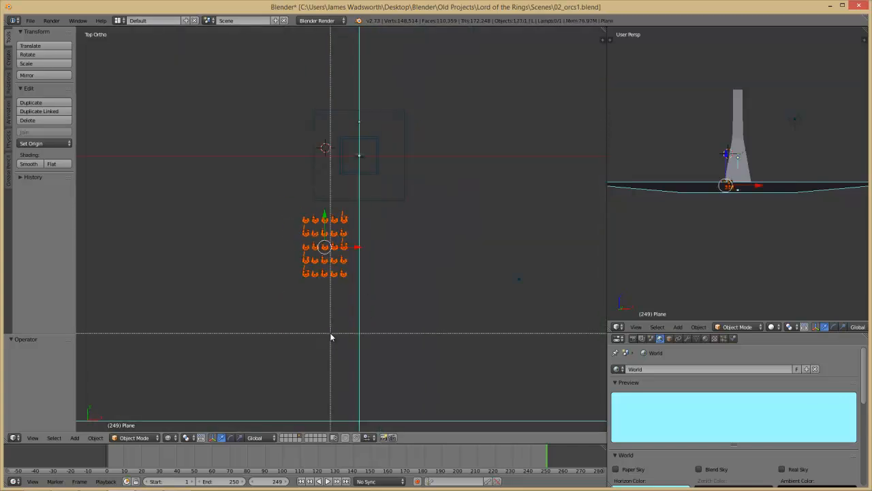
middle_drag(420, 410, 443, 429)
key(b)
drag(495, 305, 555, 264)
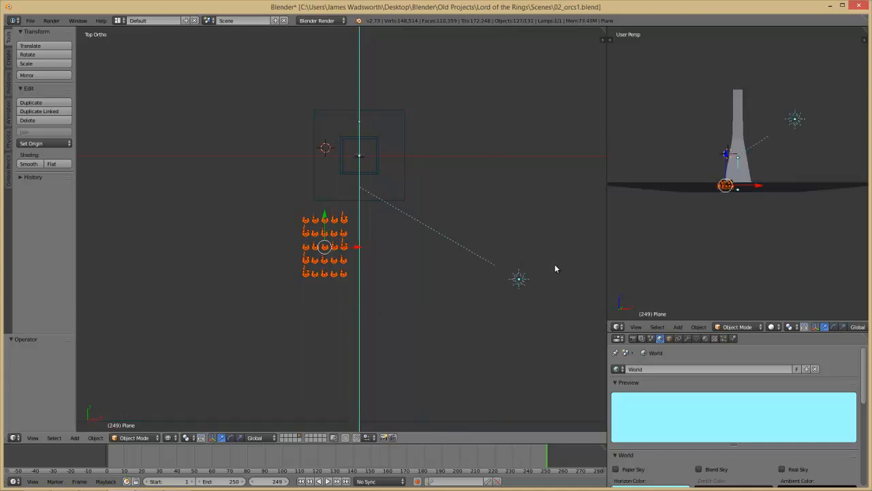
key(m)
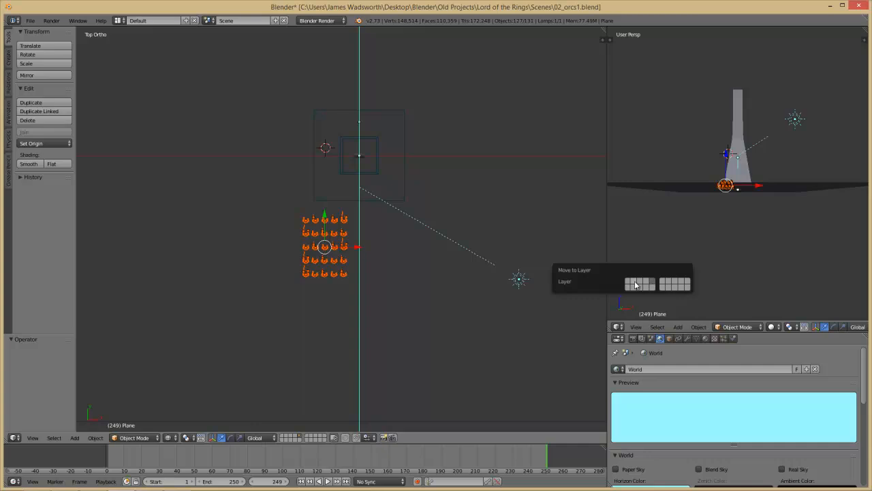
click(629, 282)
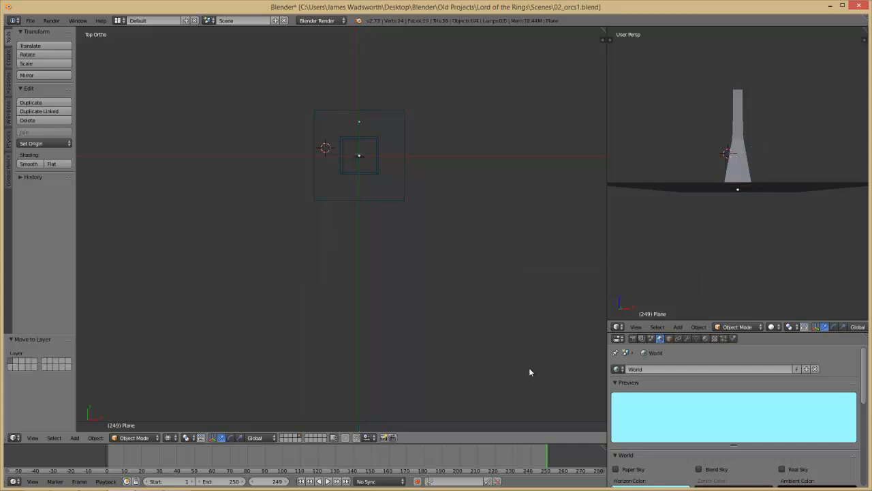
click(283, 435)
key(KP_0)
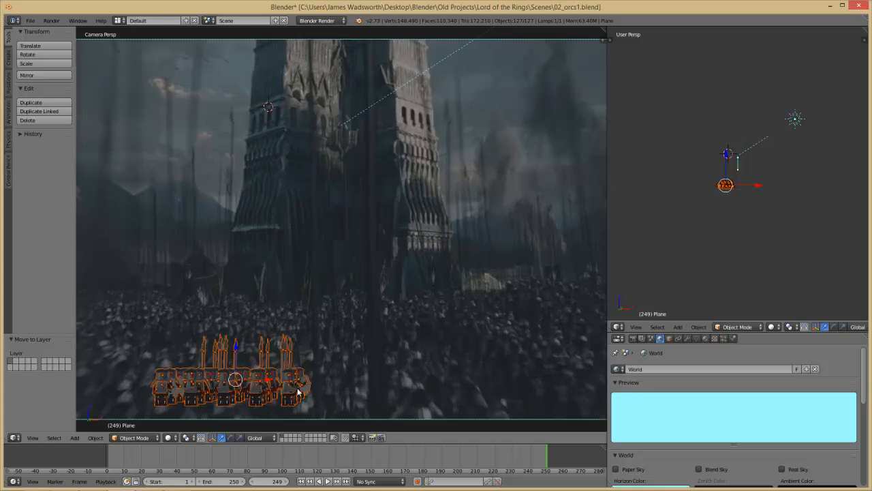
Select the second orc from the left in the nearest row up close and show its material settings.
right_click(291, 386)
right_click(298, 389)
right_click(298, 390)
right_click(273, 391)
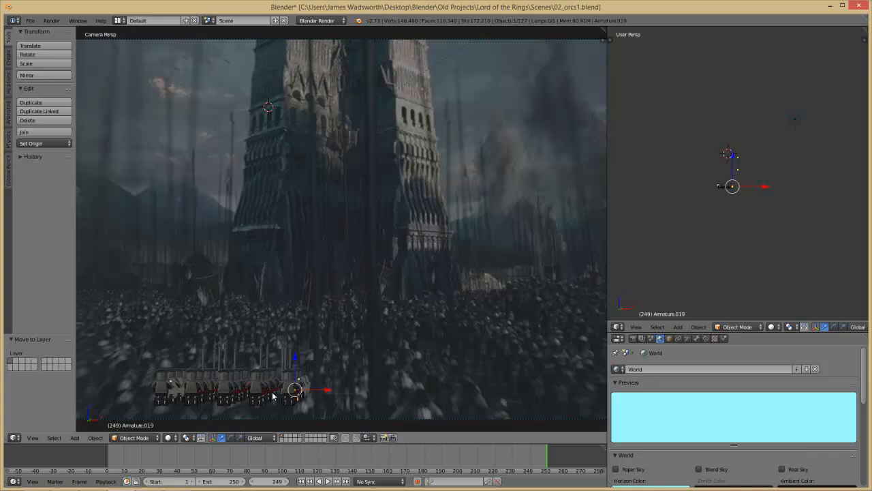
scroll(275, 393, up, 2)
shift+middle_drag(275, 394, 298, 336)
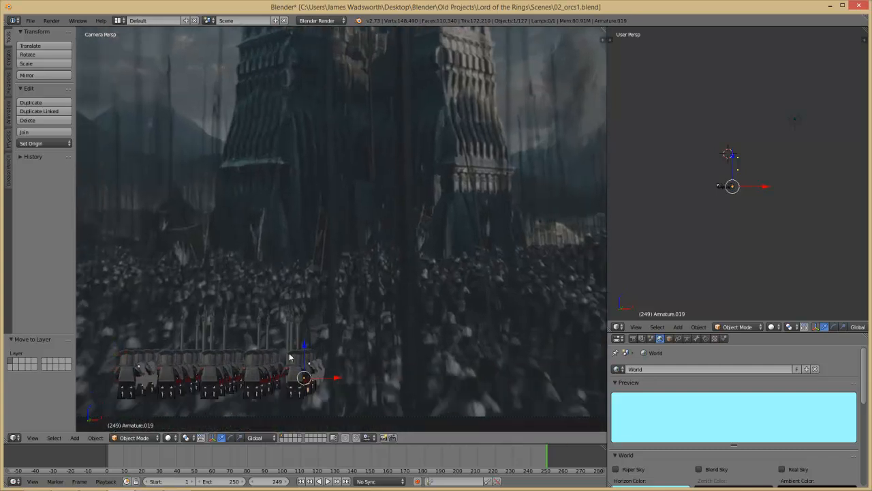
scroll(267, 403, up, 2)
shift+middle_drag(267, 404, 524, 294)
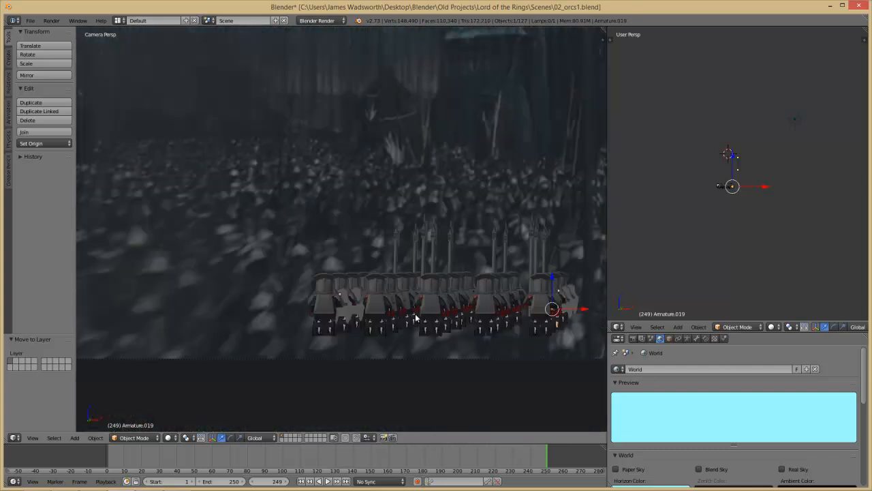
scroll(416, 318, up, 2)
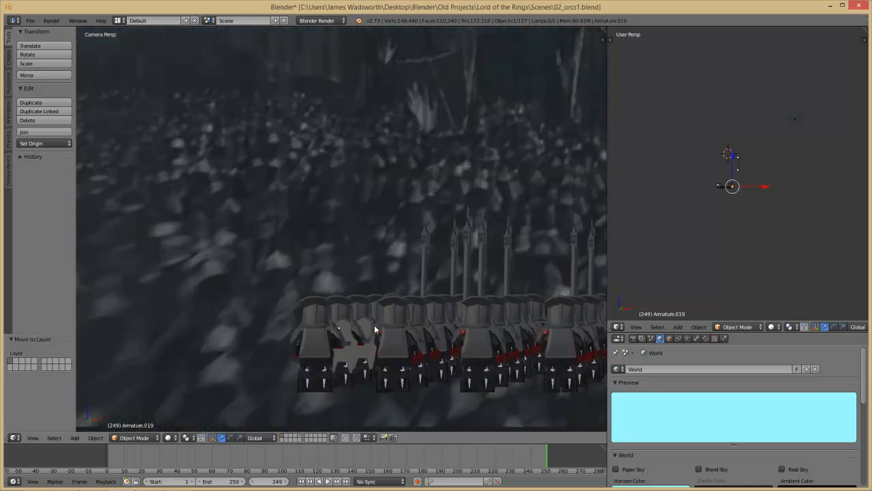
right_click(419, 353)
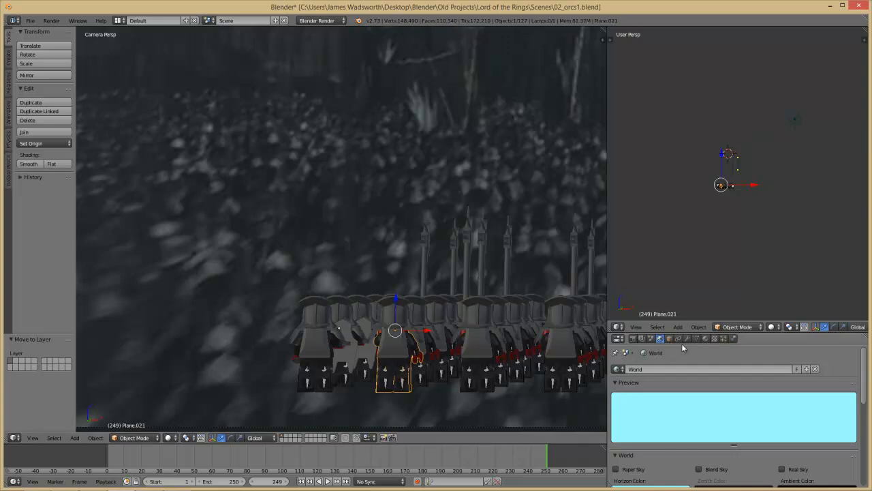
click(705, 339)
scroll(504, 363, down, 5)
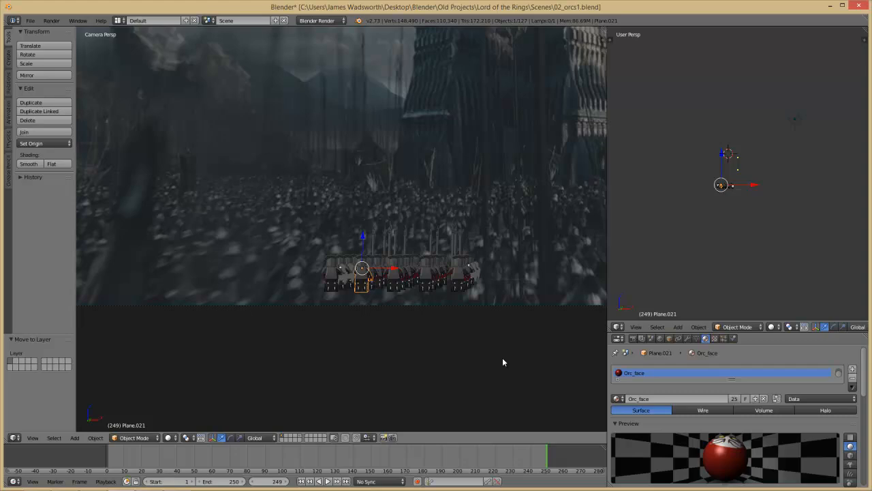
Test-render frame 249, inspect the orc block up close in the result and return to the scene.
key(F12)
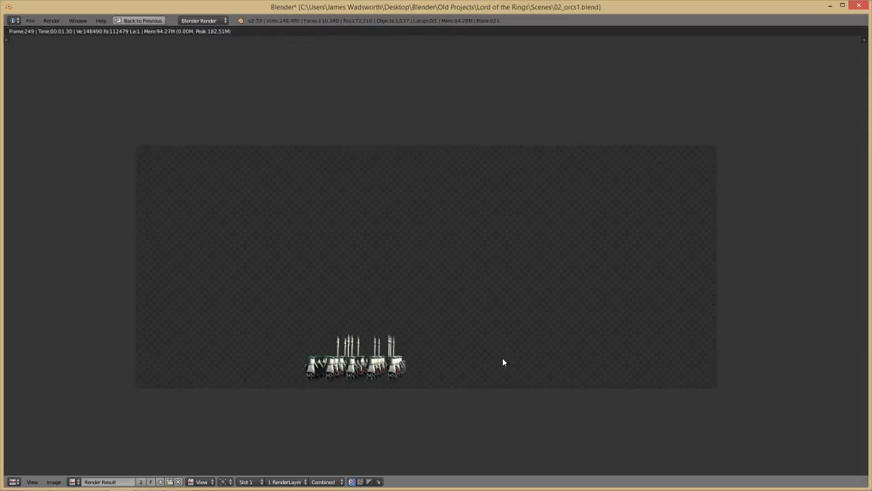
scroll(502, 360, up, 3)
middle_drag(502, 360, 490, 306)
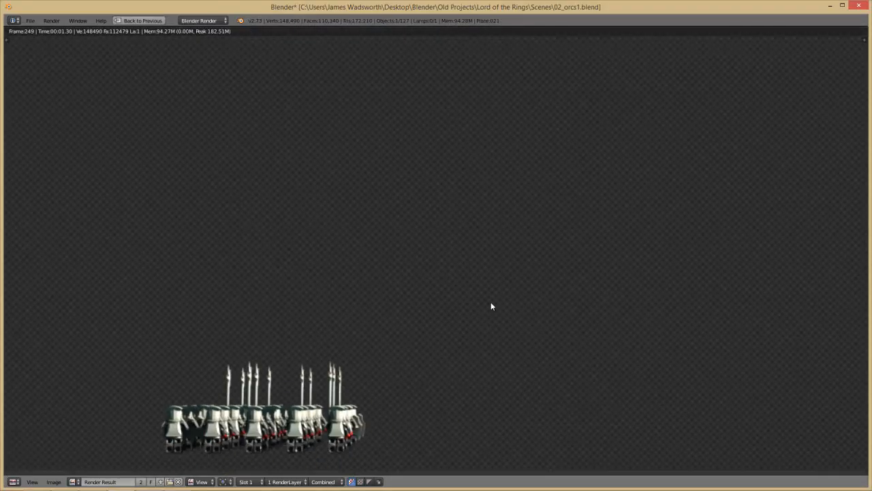
scroll(491, 307, down, 3)
key(Escape)
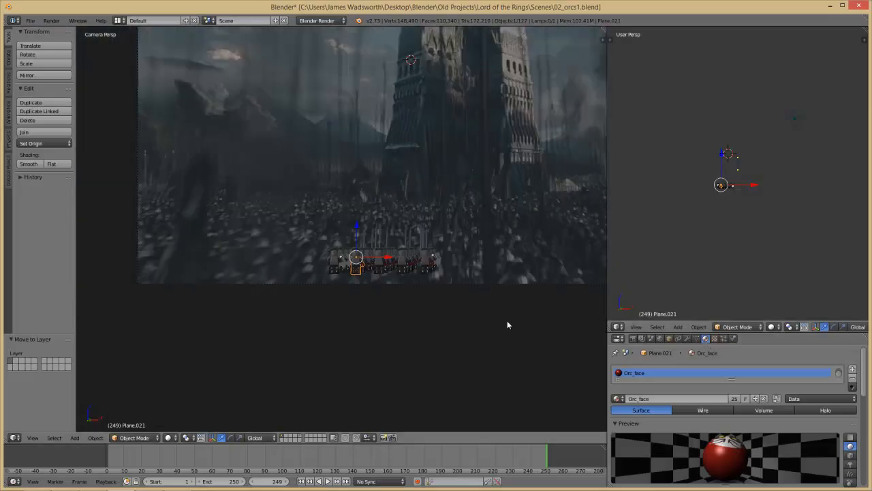
Show the tower and ground layer together with the orcs, select the ground plane, and hide that layer again.
scroll(505, 319, up, 2)
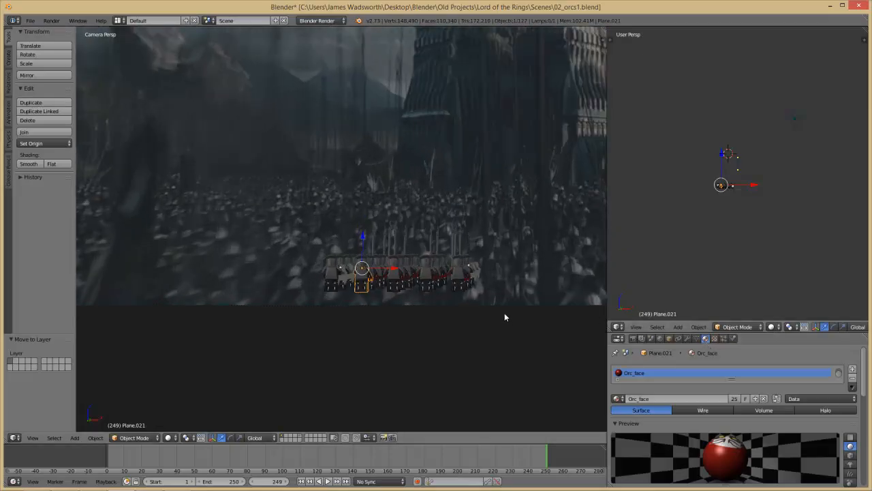
shift+click(297, 436)
right_click(416, 347)
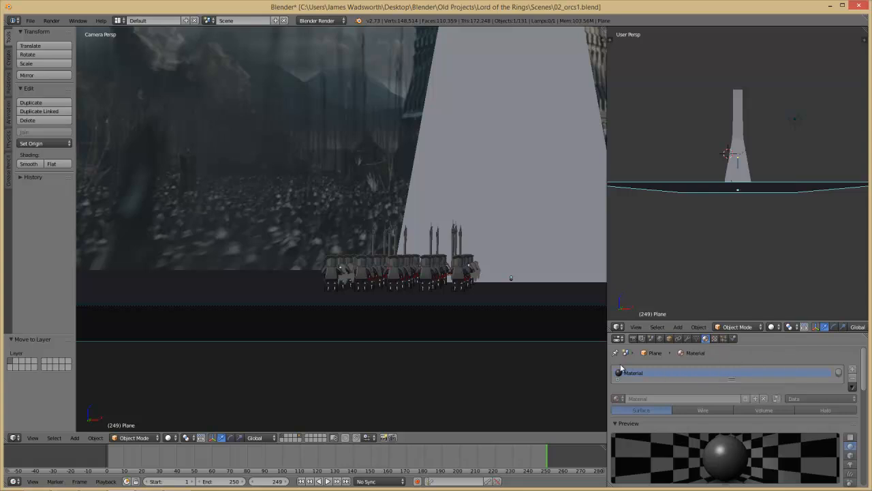
scroll(493, 355, down, 3)
shift+middle_drag(481, 317, 380, 347)
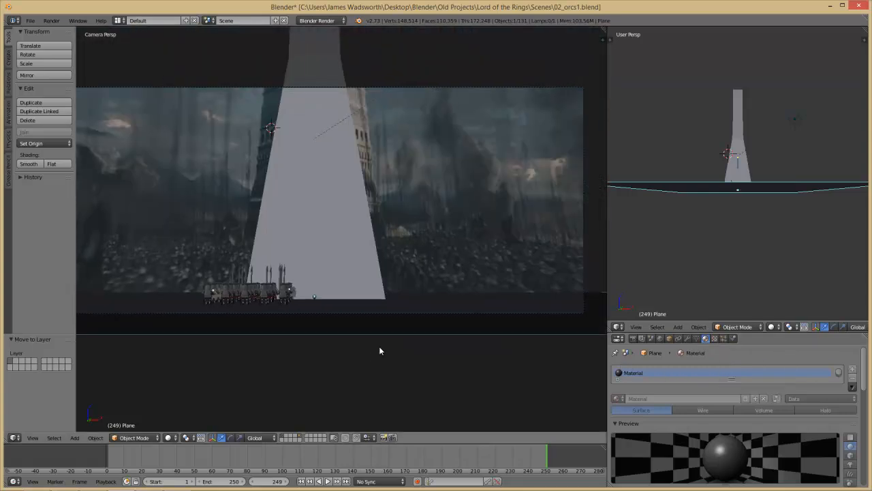
scroll(400, 311, up, 1)
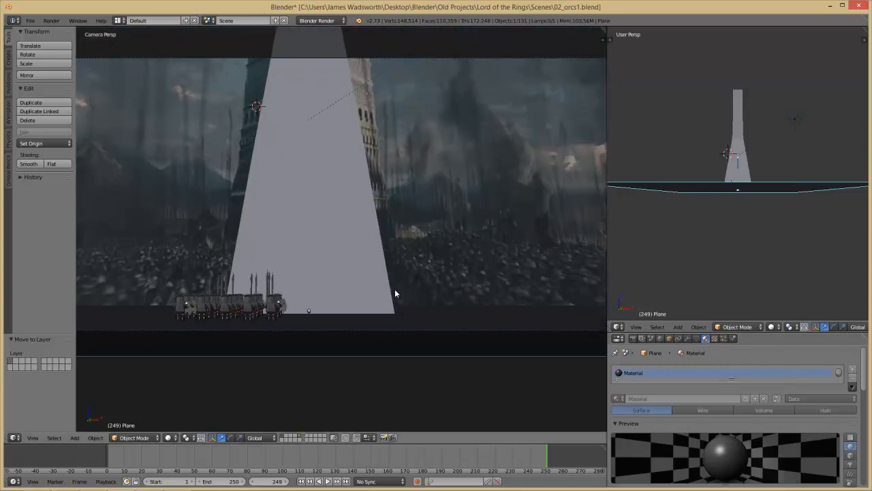
click(302, 439)
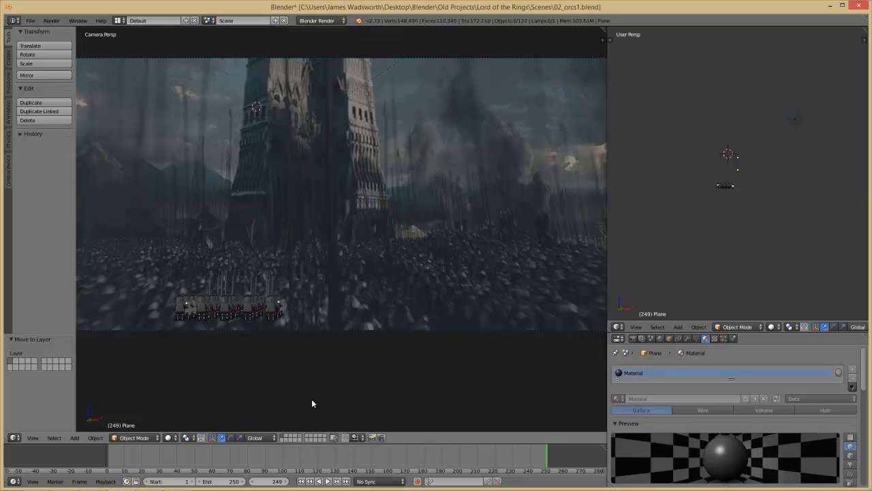
Save the scene over the existing file, test-render frame 249 and return to the scene.
key(ctrl+s)
click(393, 290)
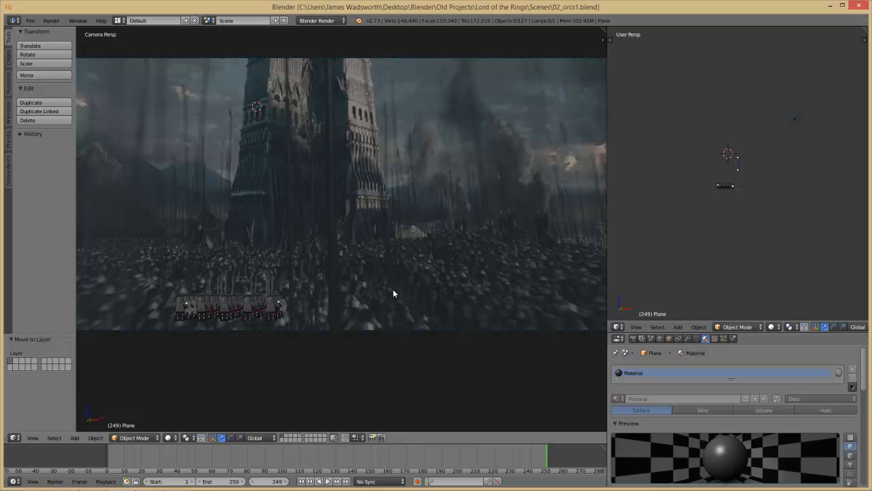
key(F12)
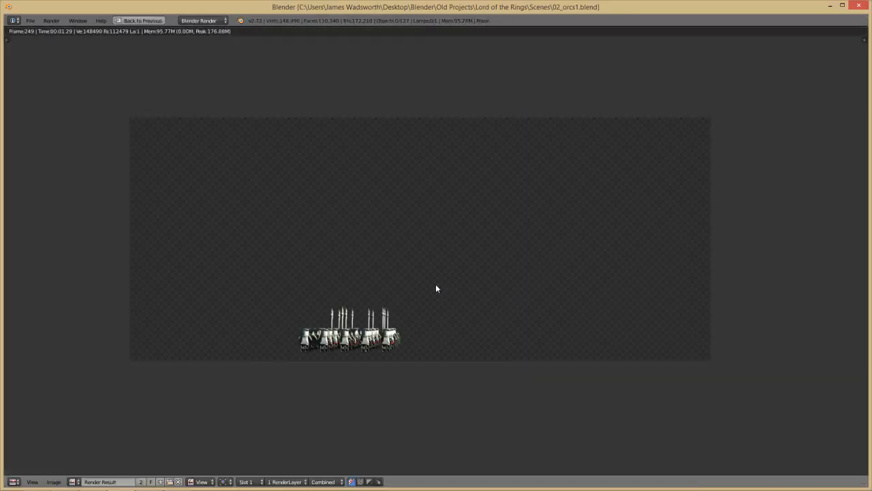
key(Escape)
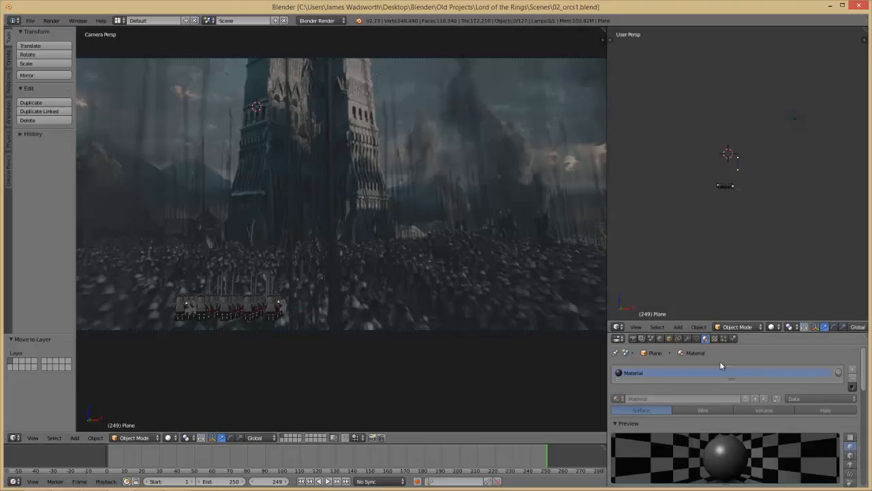
Bring up the scene's render settings at the output path and file format options.
click(632, 341)
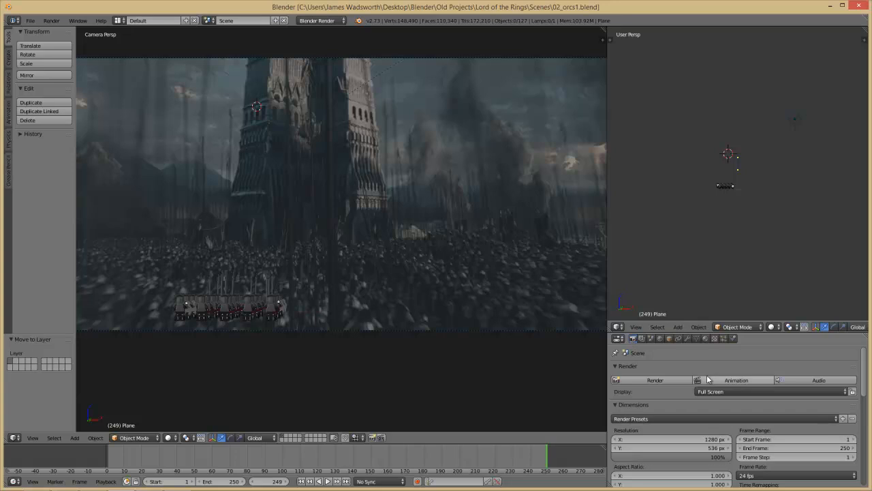
scroll(706, 375, down, 2)
scroll(755, 425, down, 4)
scroll(755, 429, down, 4)
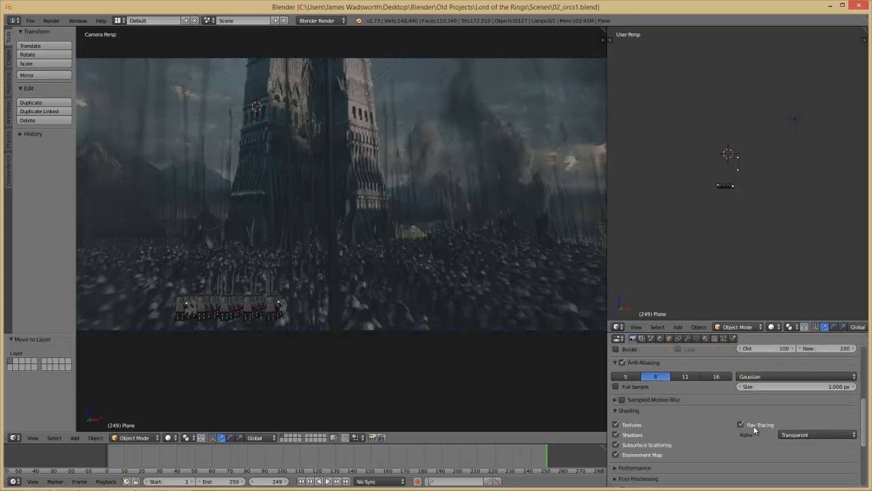
scroll(755, 441, down, 2)
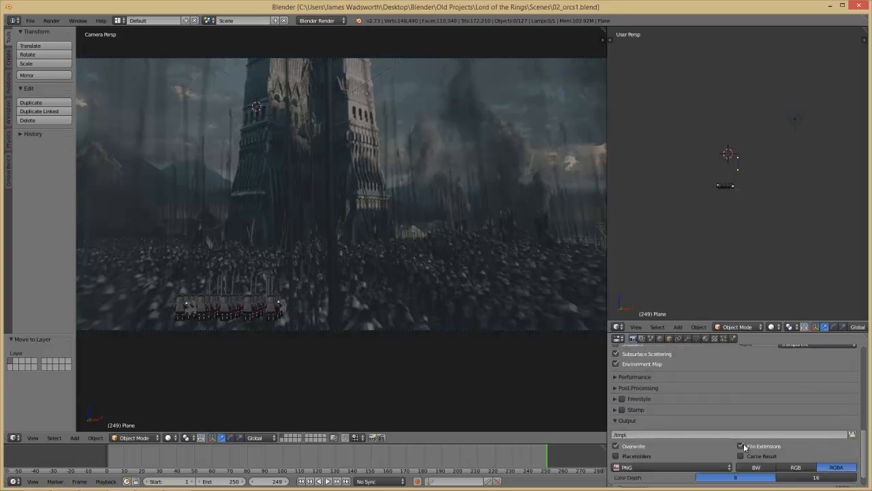
scroll(676, 417, down, 1)
scroll(614, 422, down, 1)
Switch to File Explorer and create a folder named 00 orcs1 in the Video folder of Lord of the Rings.
key(alt+Tab)
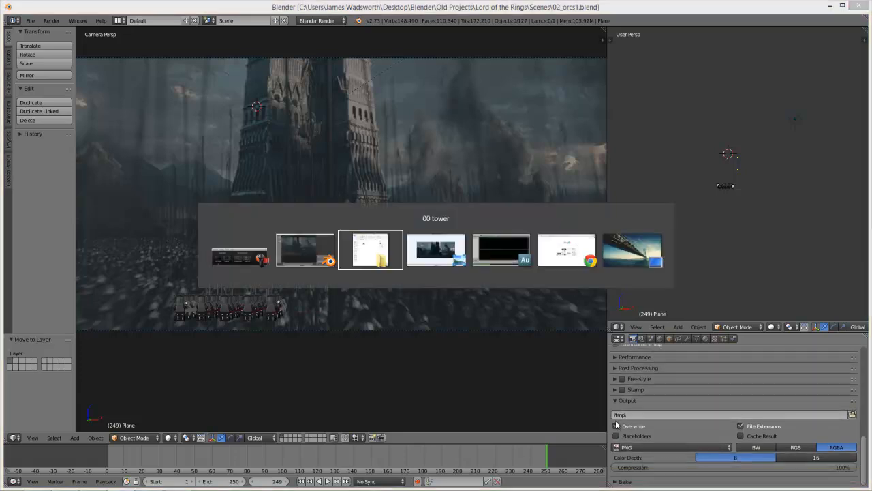
click(280, 81)
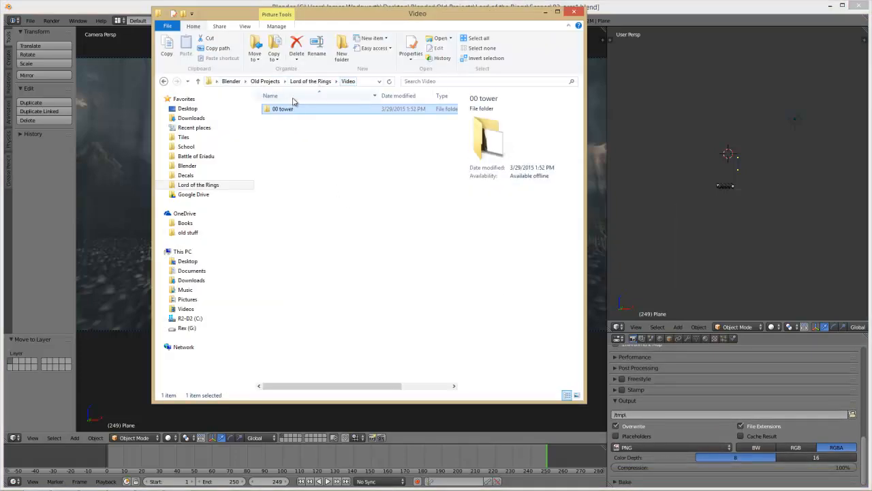
click(342, 49)
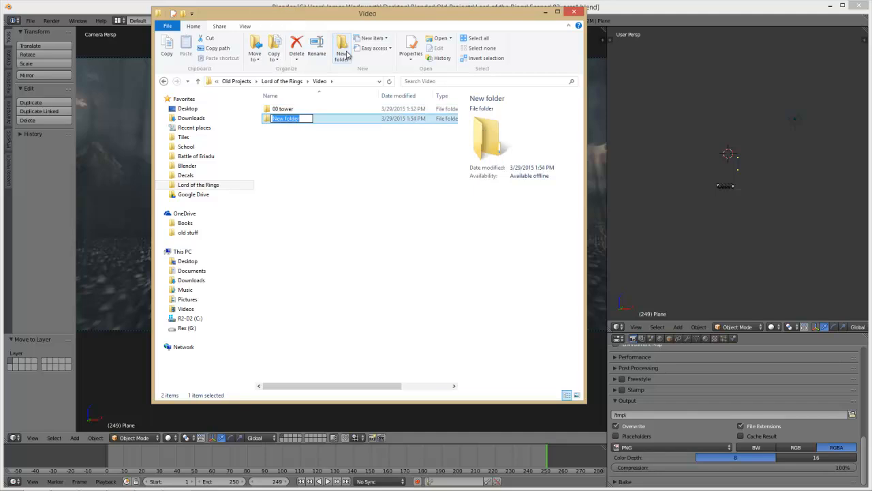
text(00 orcs1)
key(Return)
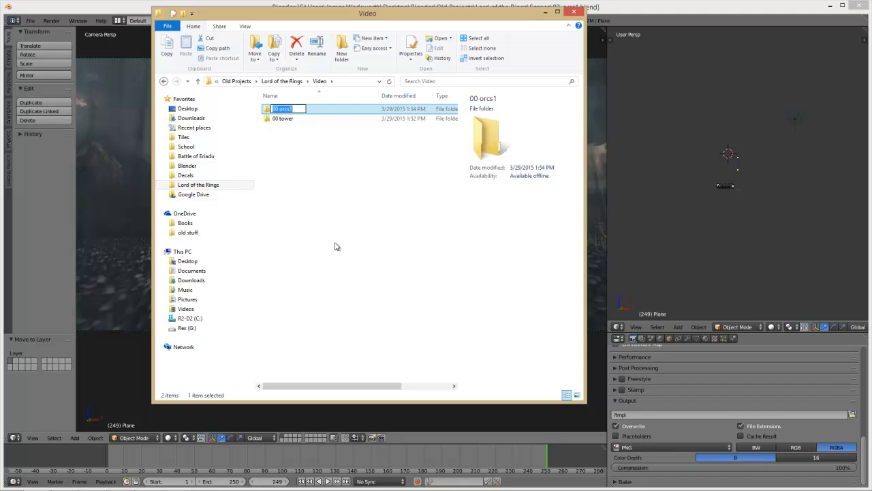
key(Return)
Create three more folders in the Video folder, named 00 orcs2, 00 orcs3 and 00 orcs4.
click(341, 49)
text(00 orcs1)
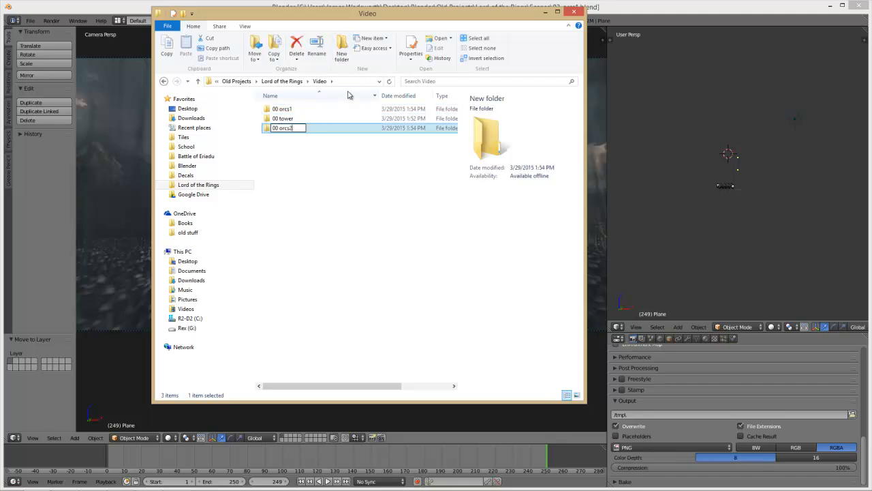
key(Return)
click(341, 54)
text(00 orcs1)
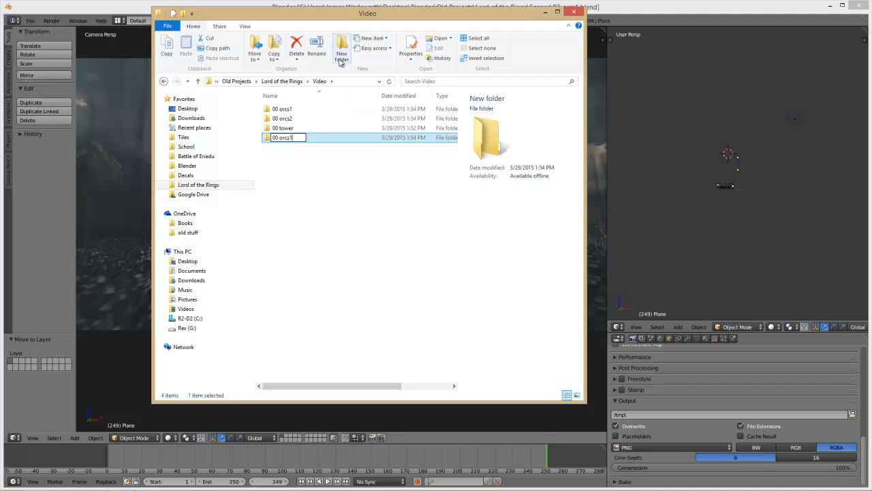
text(3)
key(Return)
click(341, 60)
text(00 orcs1)
text(4)
key(Return)
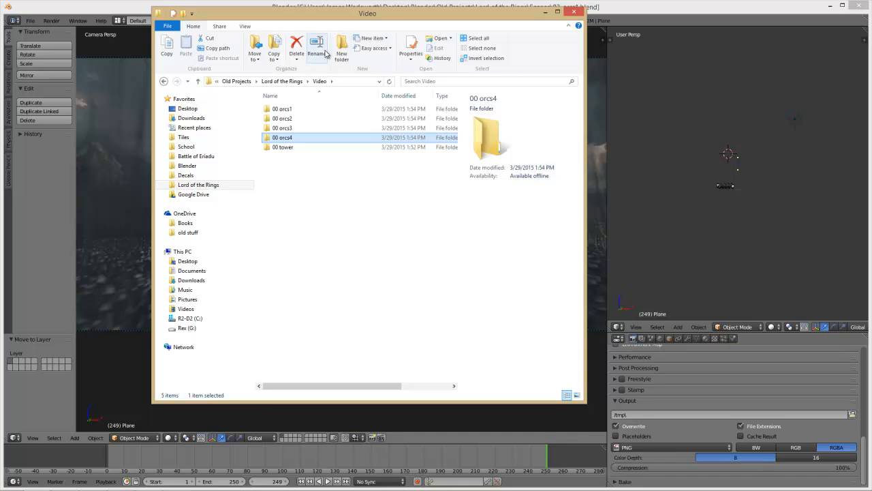
Add the folders 00 orcs5, 00 orcs6 and 00 orcs7 to the Video folder.
click(350, 62)
text(00 orcs1)
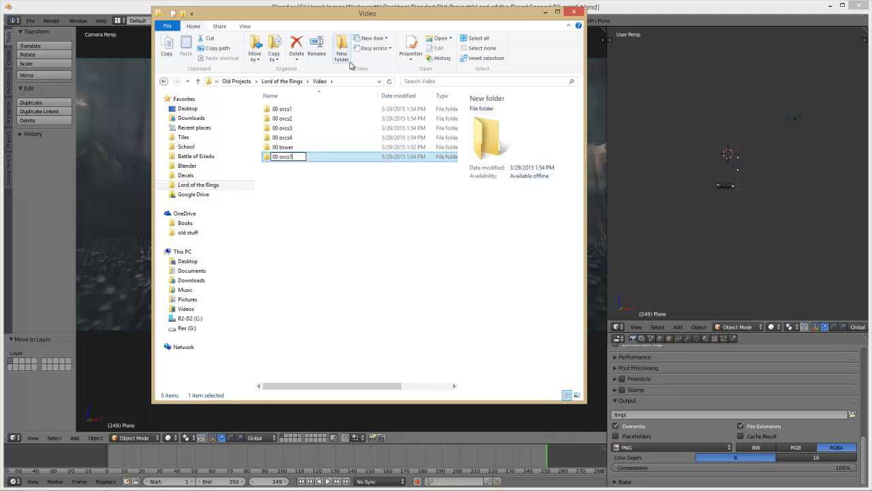
text(5)
key(Return)
click(351, 64)
text(00 orcs1)
text(6)
key(Return)
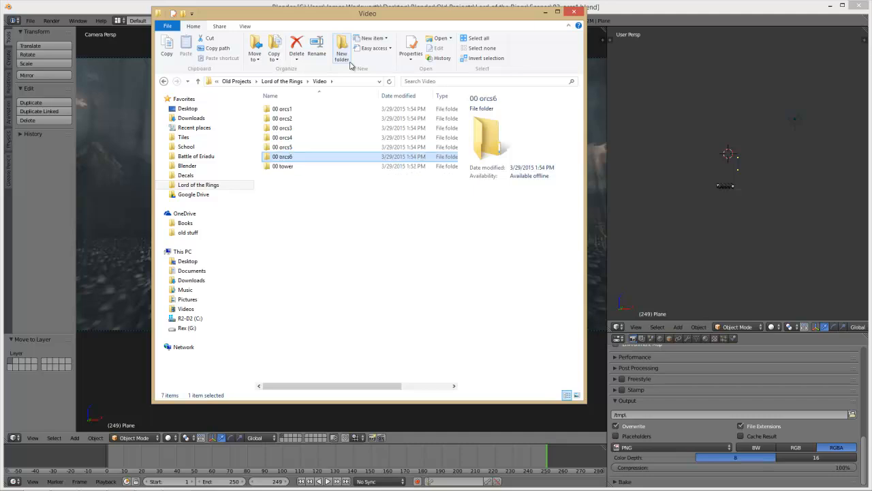
click(349, 62)
text(00 orcs1)
key(BackSpace)
text(7)
key(Return)
Add the folders 00 orcs8, 00 orcs9 and 00 orcs10 to the Video folder.
click(350, 62)
text(00 orcs1)
key(BackSpace)
text(8)
key(Return)
click(350, 62)
text(00 orcs1)
key(BackSpace)
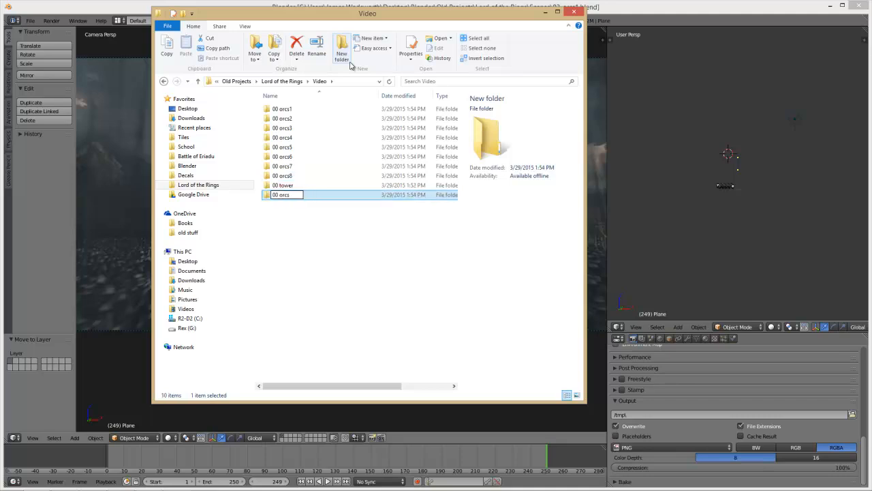
text(9)
key(Return)
click(351, 65)
text(00 orcs1)
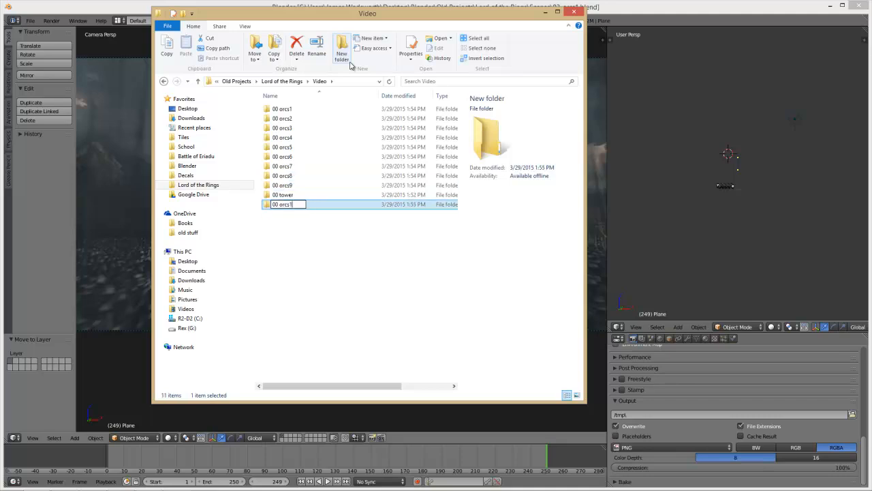
text(10)
key(Return)
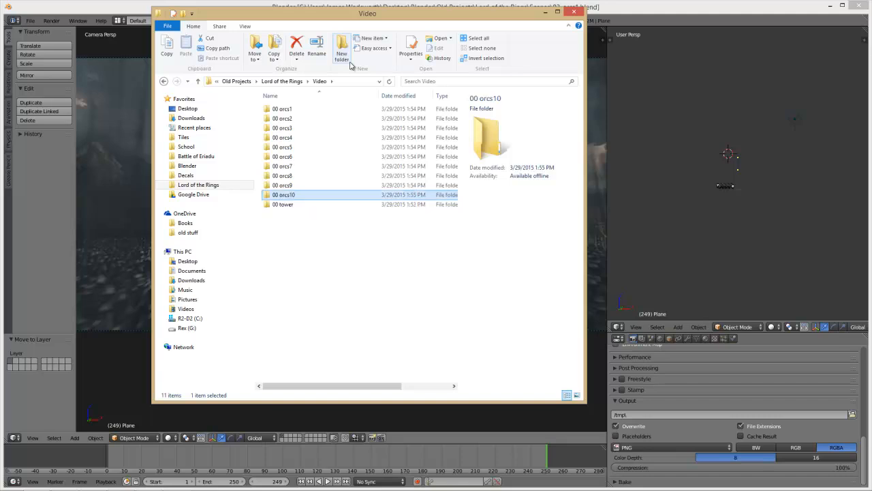
Create a folder named 00 orcs12 in the Video folder.
click(351, 65)
text(00 orcs1)
text(12)
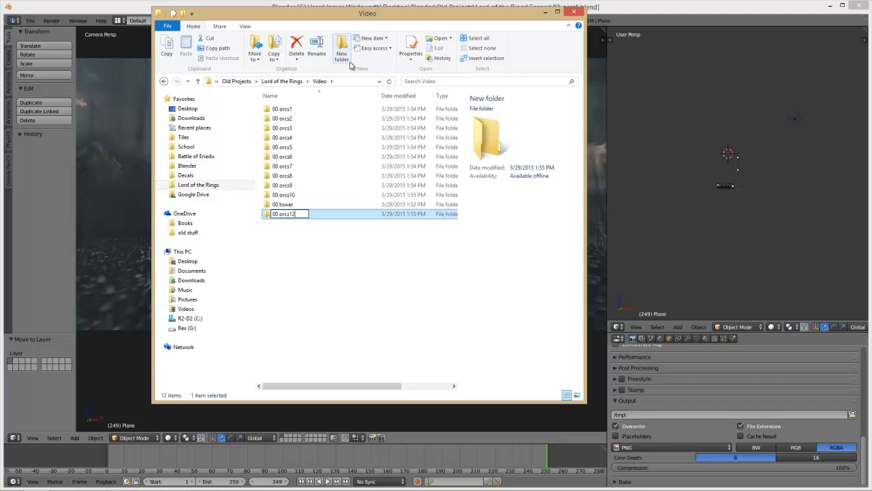
key(Return)
Try to name another new folder 00 orcs1 and decline merging it with the existing one.
click(351, 65)
text(00 orcs)
text(1)
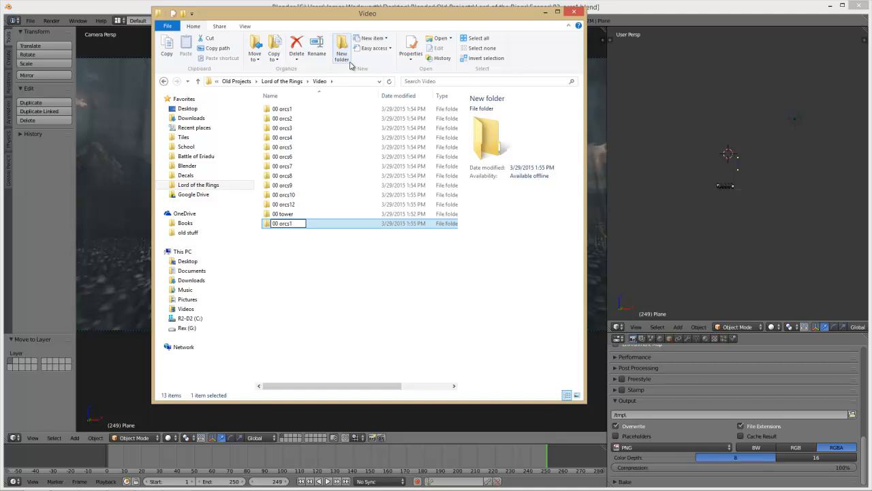
key(Return)
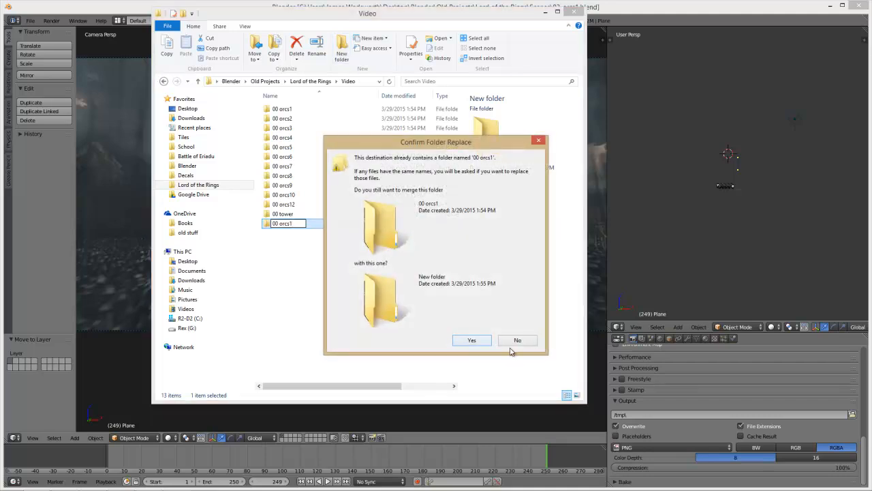
click(515, 342)
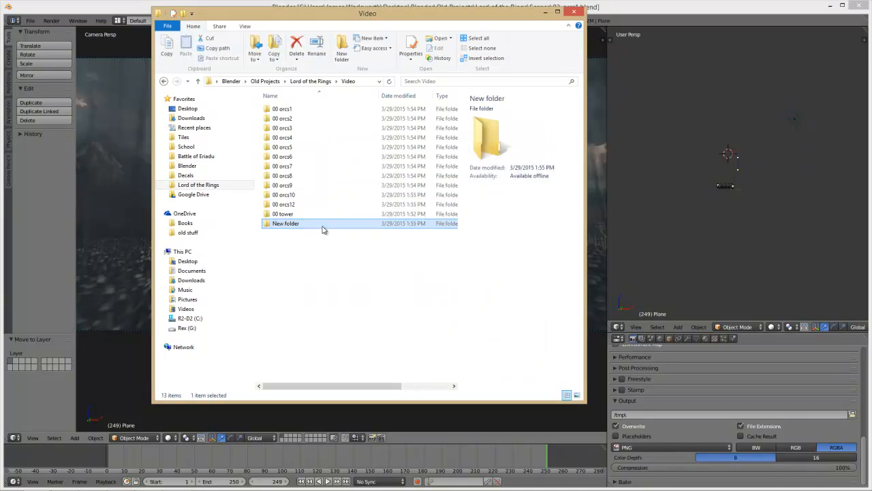
Copy the 00 orcs1 folder's path into Blender's render output path and save the scene over the existing file.
double_click(306, 112)
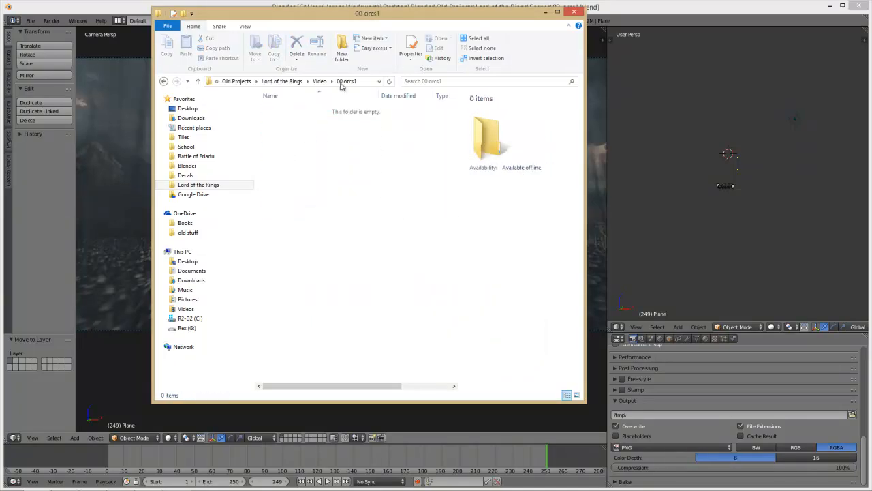
click(369, 82)
key(ctrl+c)
click(729, 415)
key(ctrl+v)
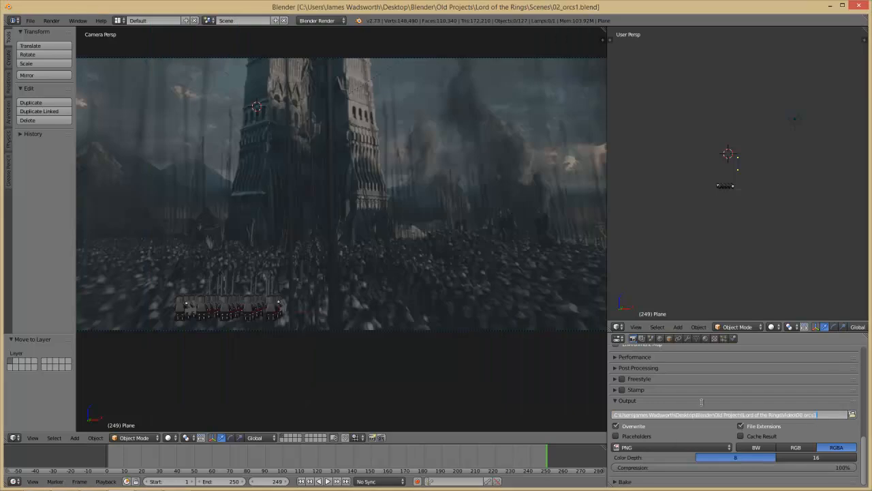
key(Return)
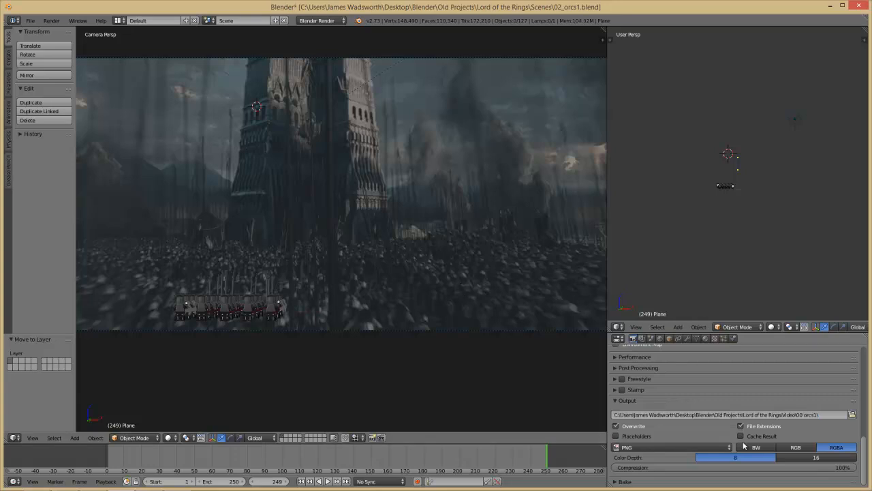
key(ctrl+s)
click(522, 351)
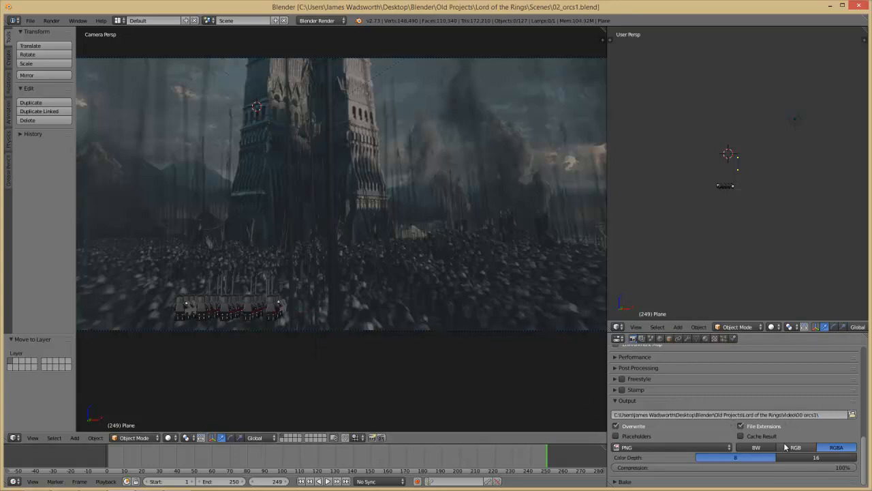
Set the render's start frame to 250 and return to the render commands.
scroll(735, 420, up, 6)
scroll(737, 423, up, 3)
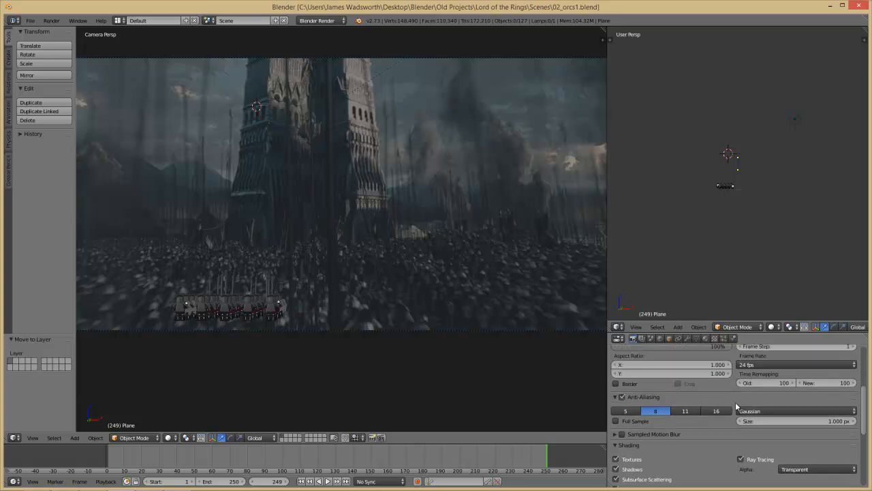
double_click(800, 364)
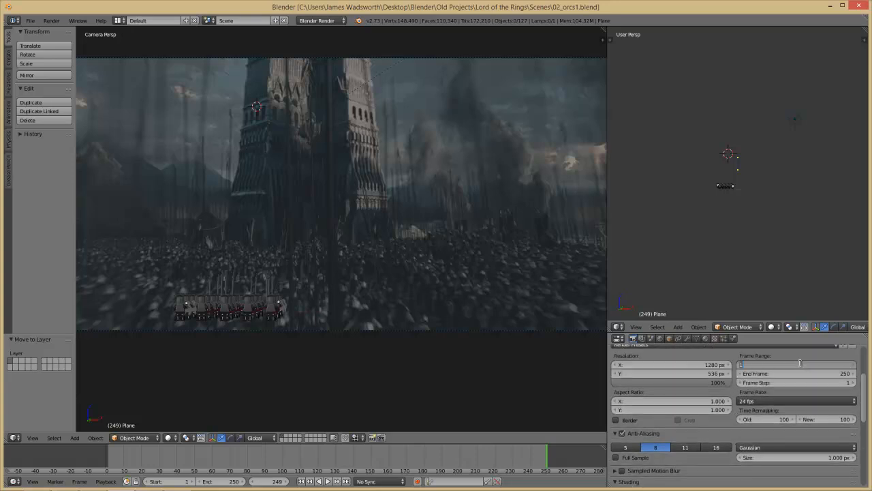
text(250)
key(Return)
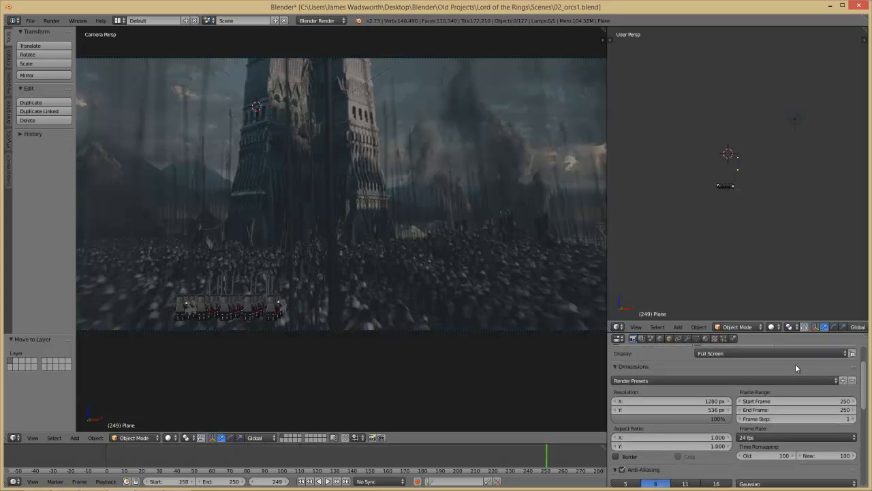
scroll(795, 364, up, 3)
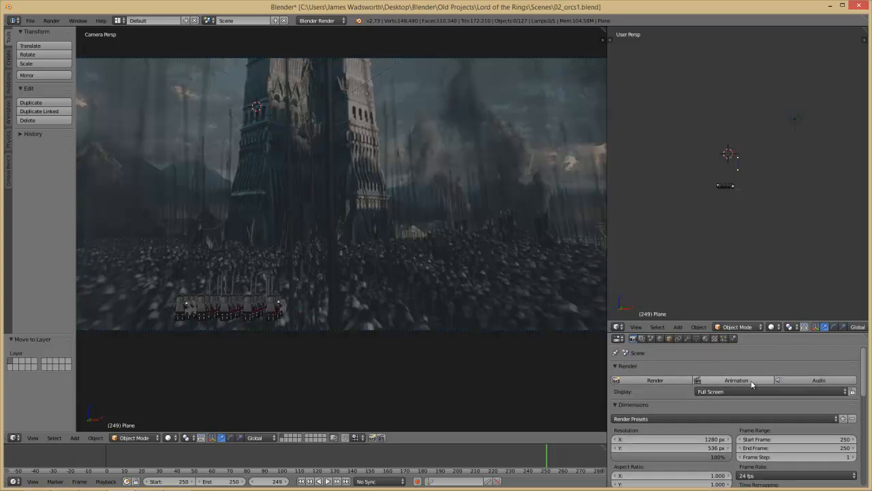
Render the animation, check the output image in the 00 orcs1 folder and return to the scene.
click(747, 380)
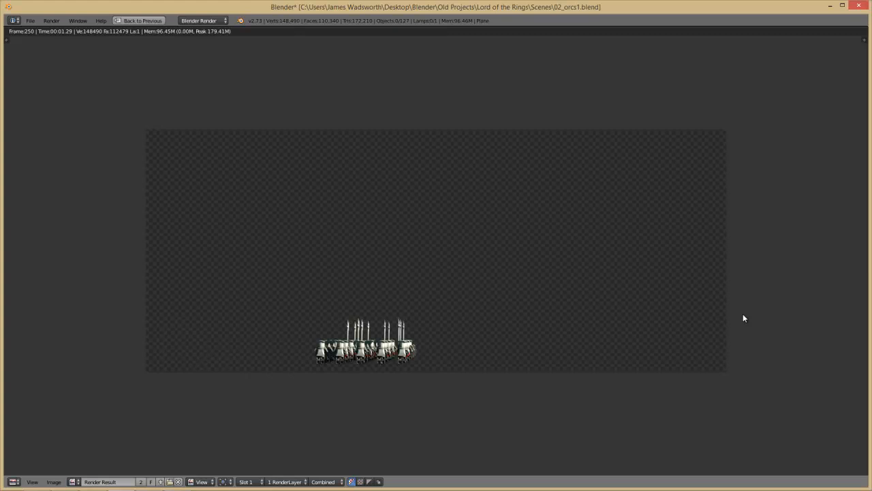
key(alt+Tab)
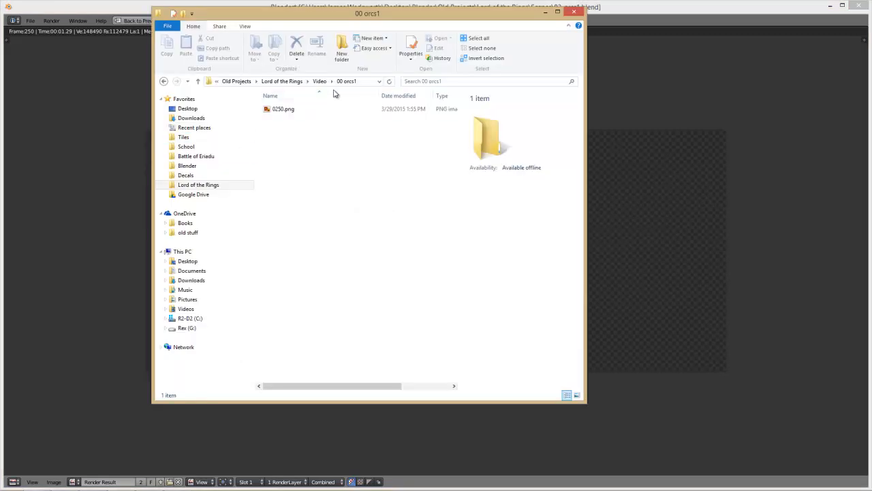
click(318, 84)
double_click(303, 113)
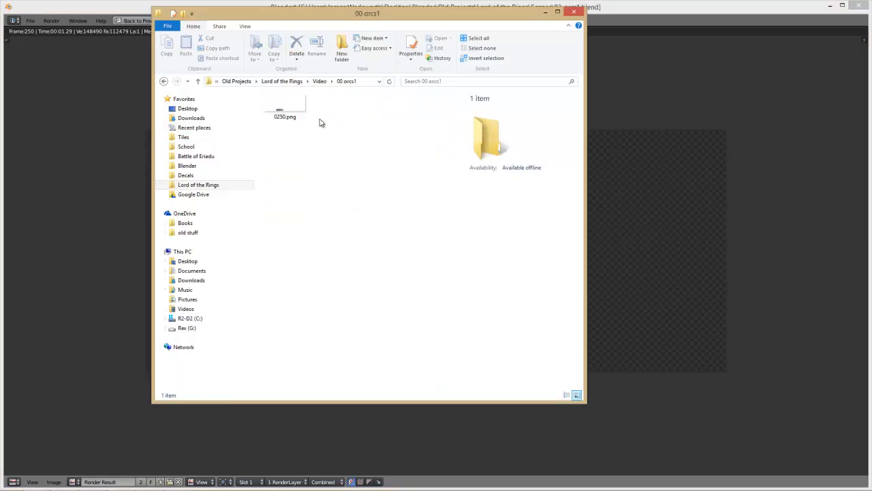
click(697, 216)
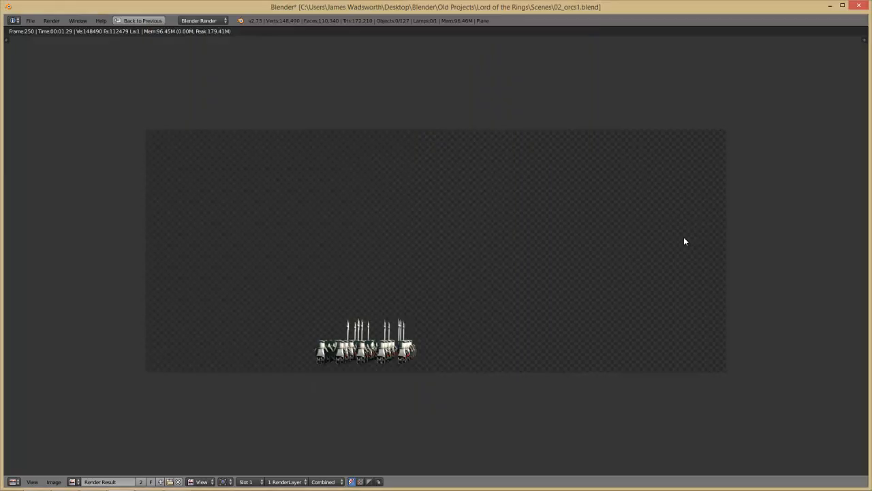
key(Escape)
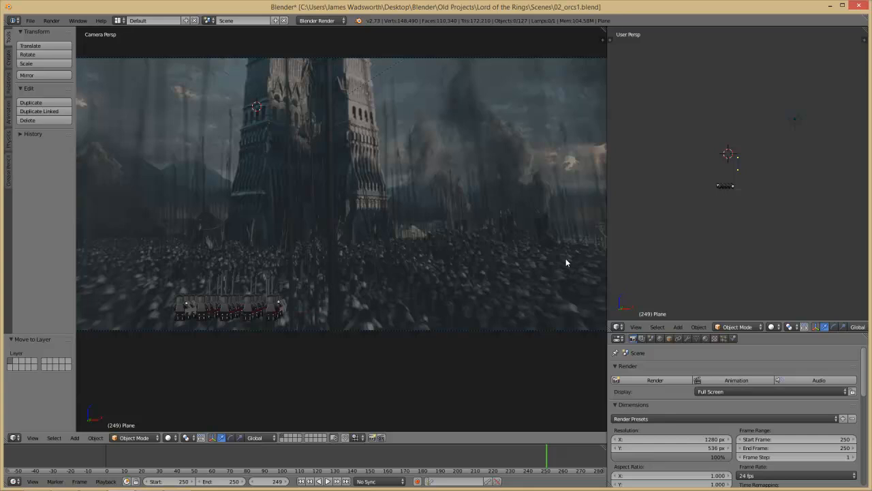
Open 02_orcs2.blend and move the selected orc formation and the sun lamp onto a separate layer.
key(ctrl+o)
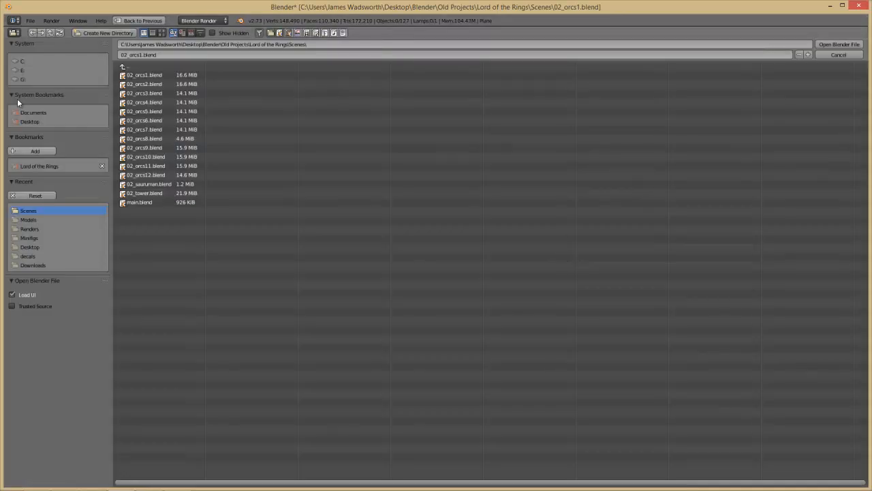
double_click(163, 84)
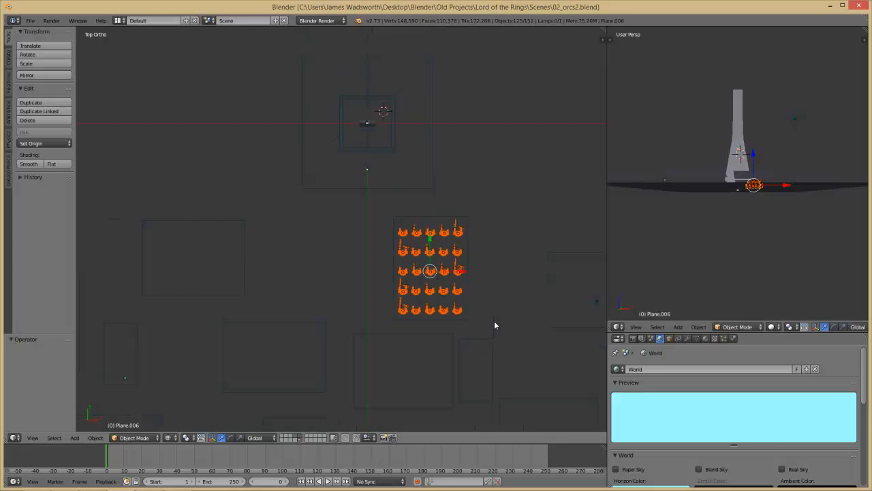
scroll(495, 326, down, 2)
key(m)
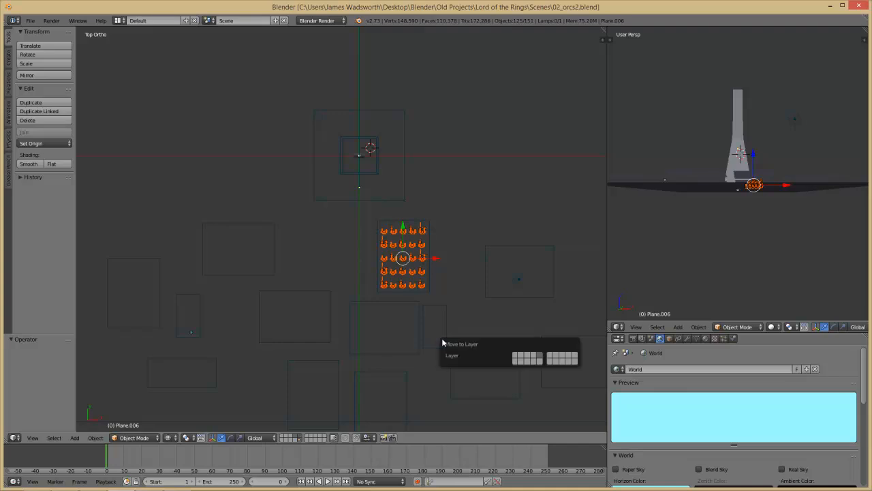
click(534, 359)
right_click(518, 280)
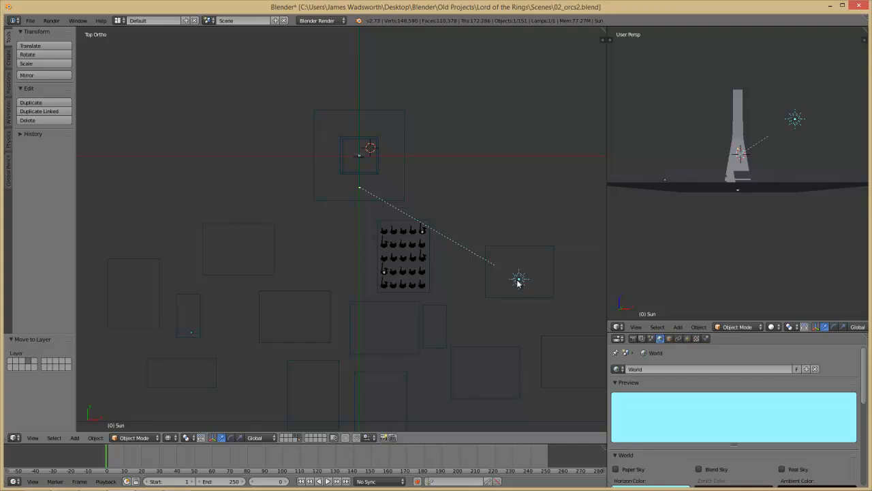
key(m)
scroll(369, 381, down, 5)
shift+middle_drag(364, 403, 353, 356)
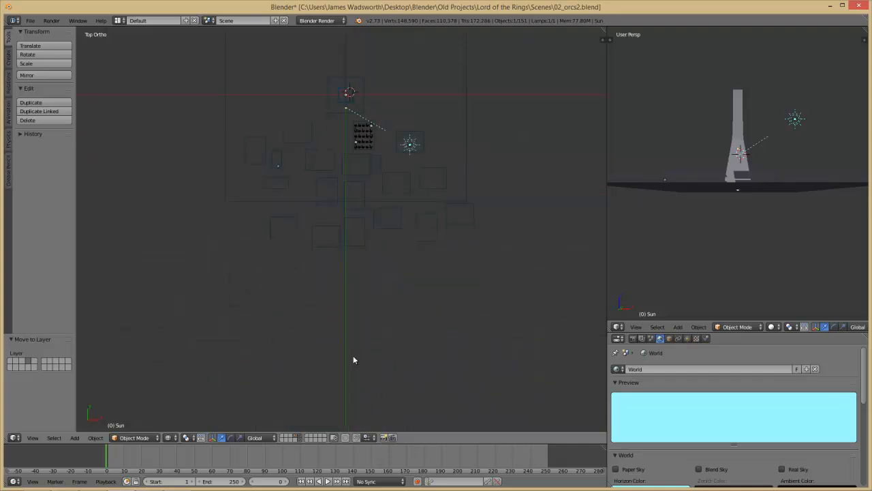
Set the current frame to 254, move the camera to the orcs' layer and save the scene over the existing file.
key(KP_0)
right_click(470, 320)
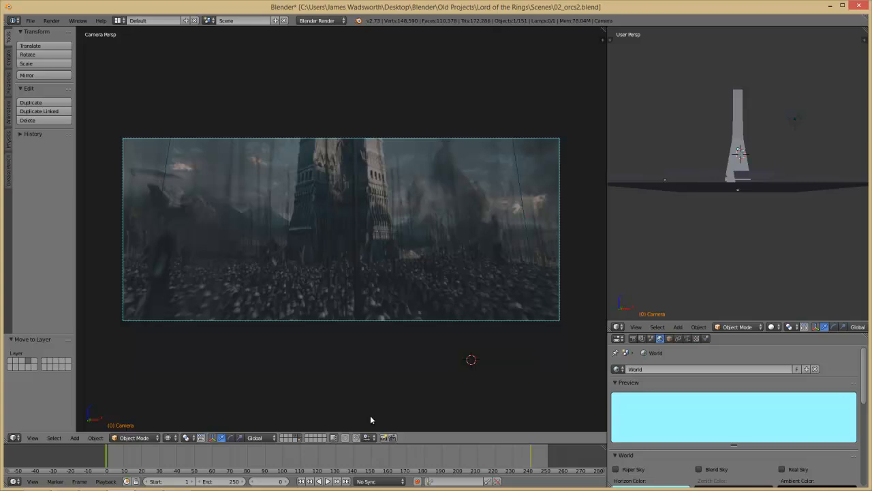
click(298, 440)
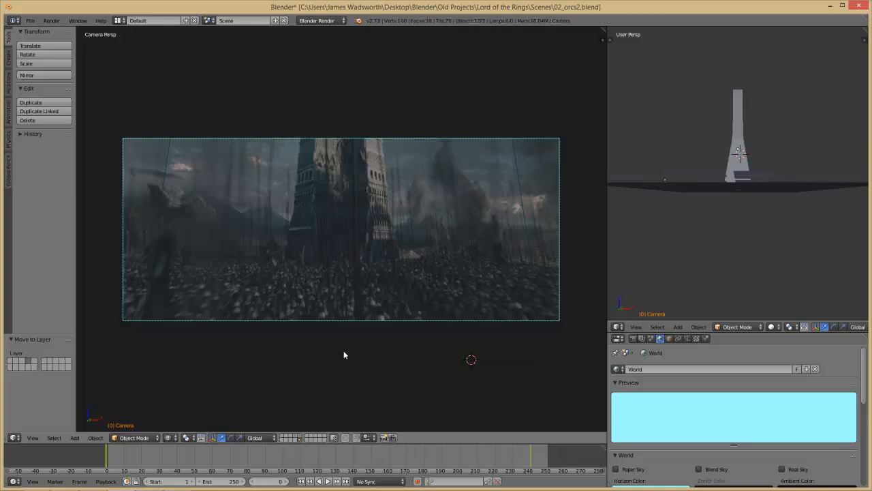
click(554, 456)
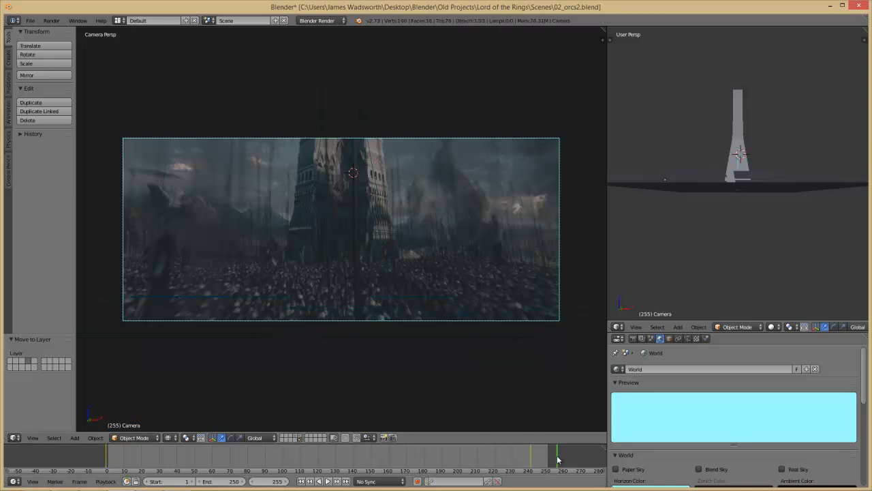
key(m)
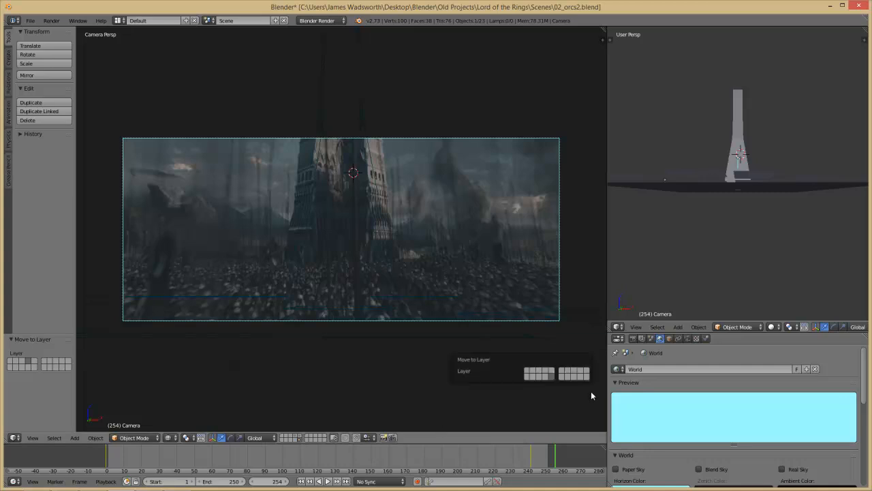
click(545, 377)
click(370, 326)
key(ctrl+s)
click(589, 346)
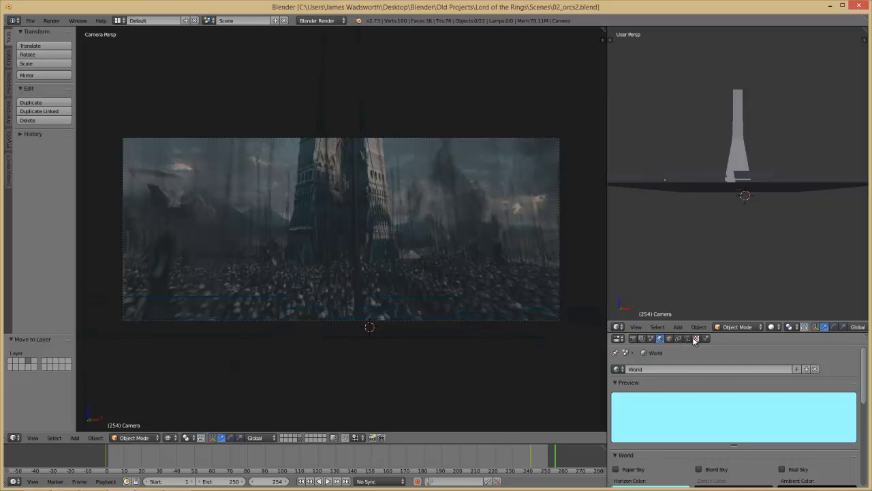
Set the render's start frame to 250.
click(634, 338)
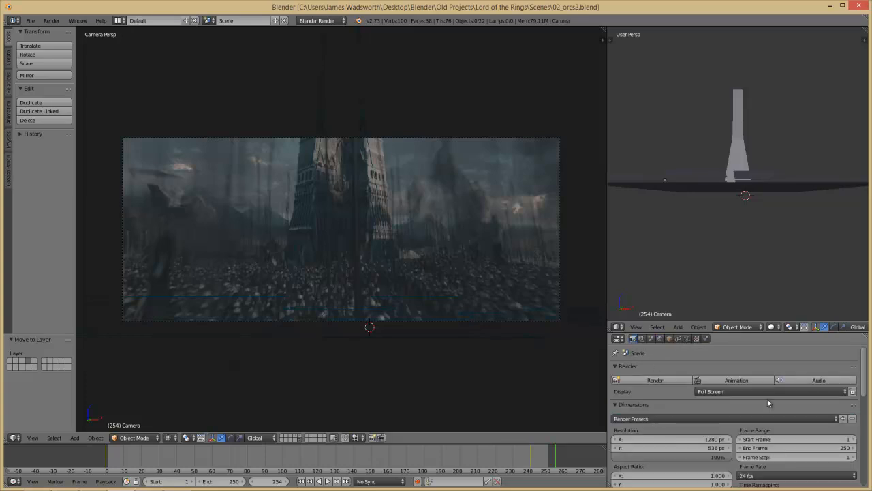
click(794, 439)
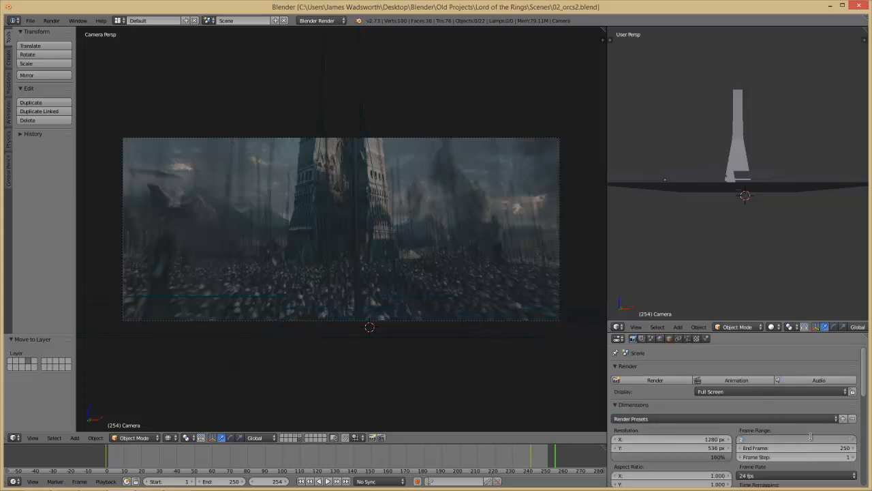
key(Return)
Copy the 00 orcs2 folder's path into Blender's render output path.
scroll(808, 427, down, 10)
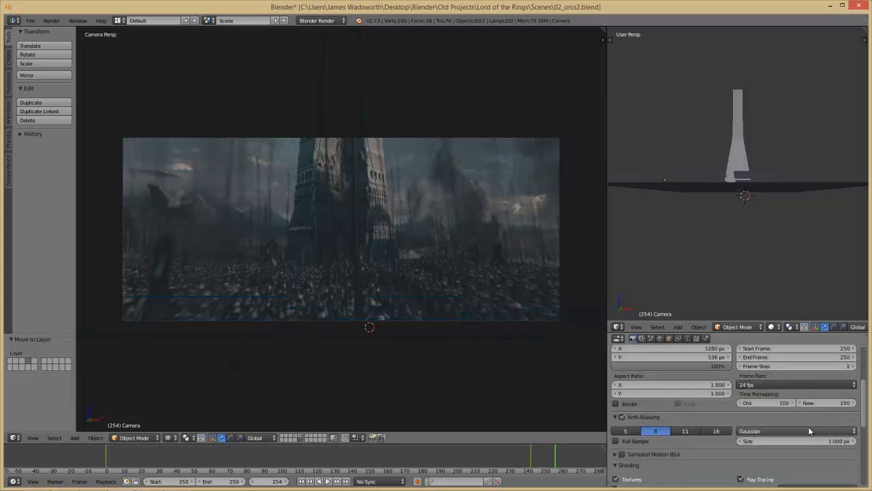
scroll(799, 434, down, 2)
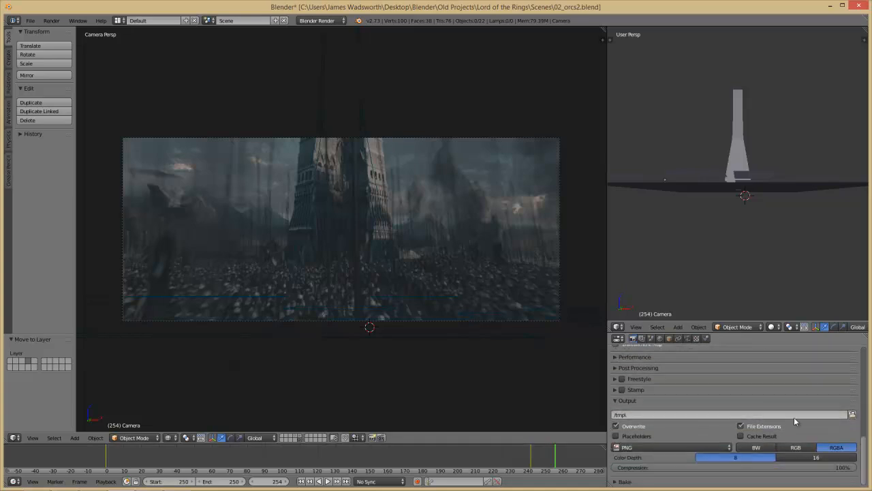
key(alt+Tab)
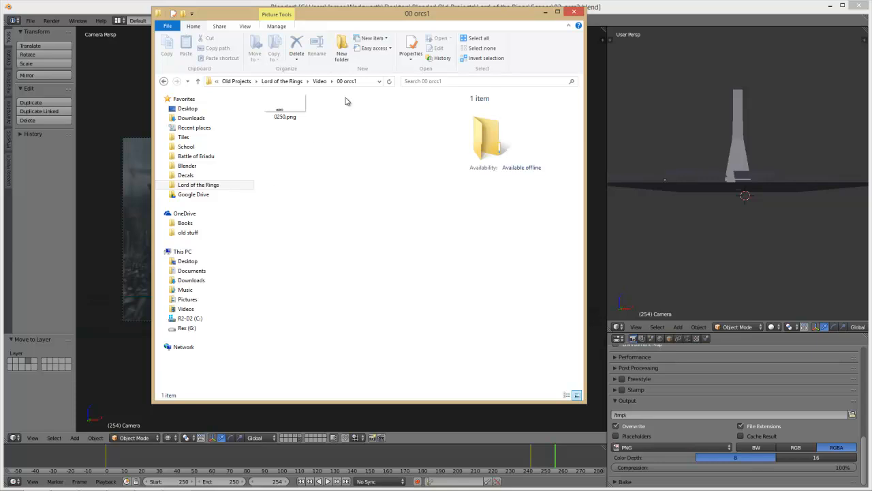
click(319, 81)
double_click(287, 122)
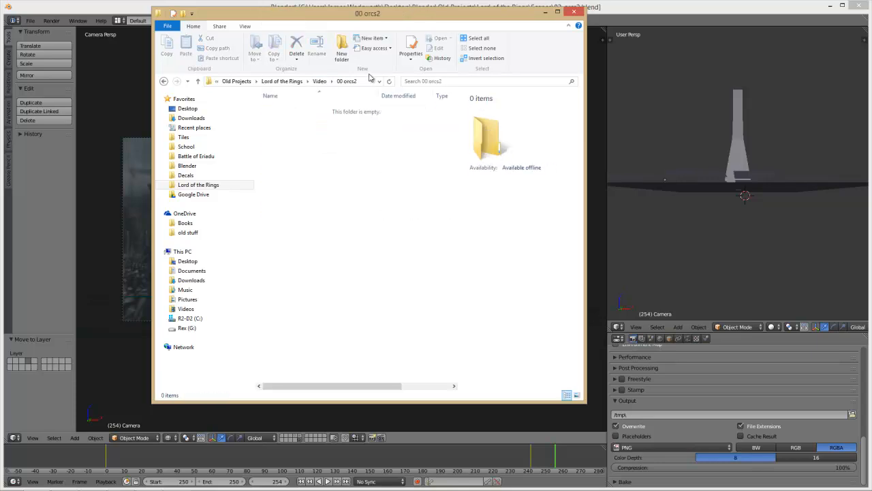
click(372, 81)
key(ctrl+c)
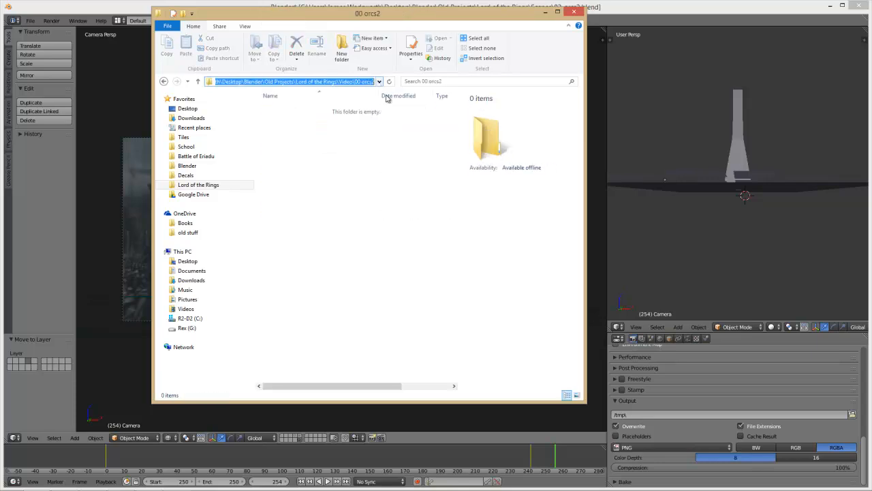
click(634, 419)
key(ctrl+v)
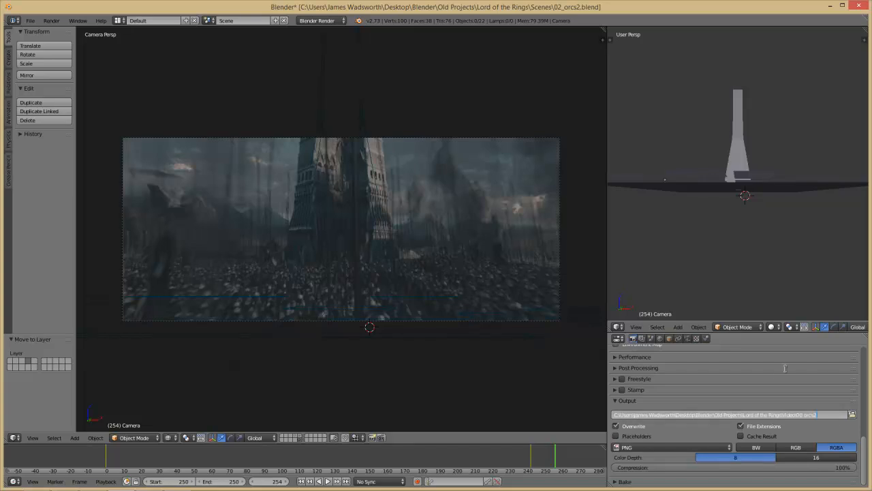
key(Return)
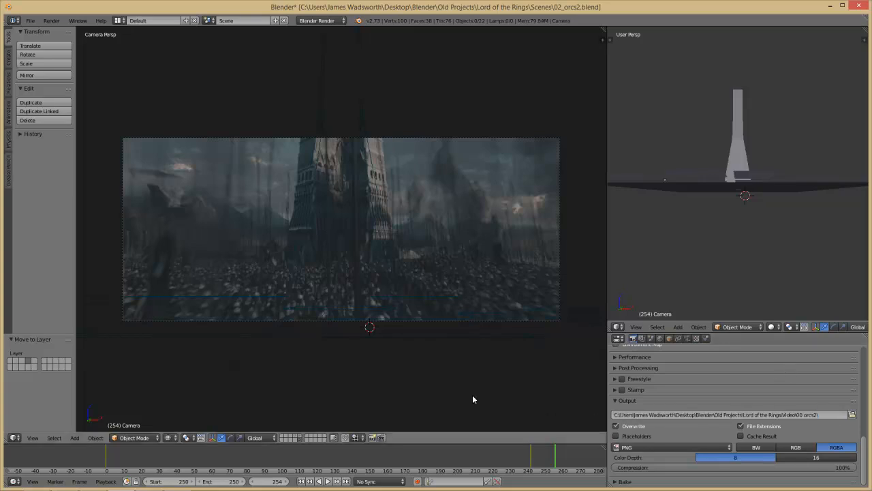
Display only the orcs' layer through the camera with shaded models.
click(297, 440)
scroll(433, 331, up, 1)
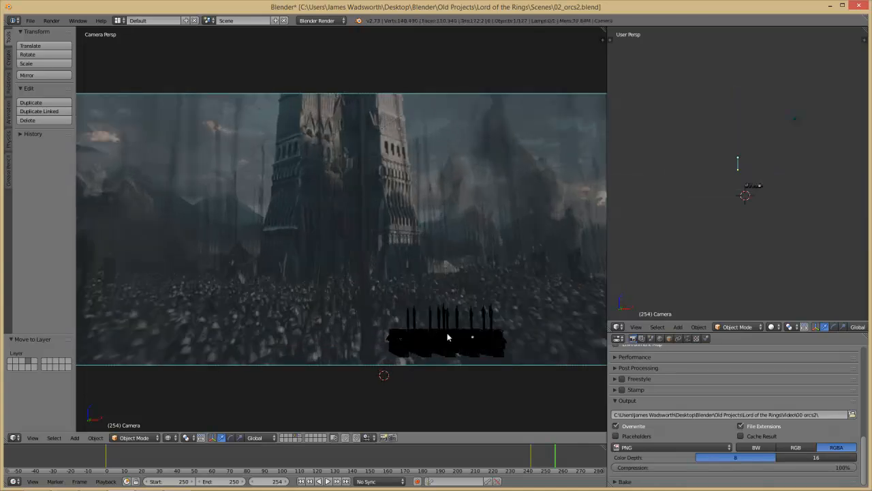
scroll(449, 340, down, 2)
scroll(449, 337, up, 2)
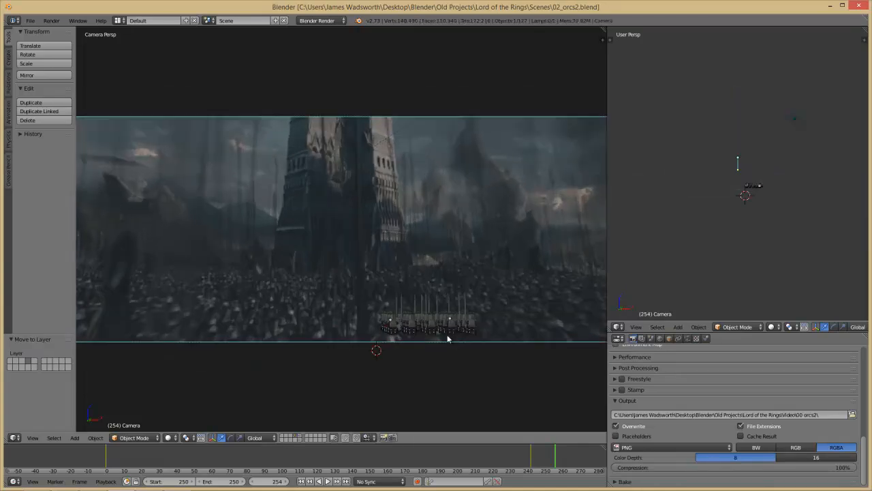
scroll(447, 335, down, 1)
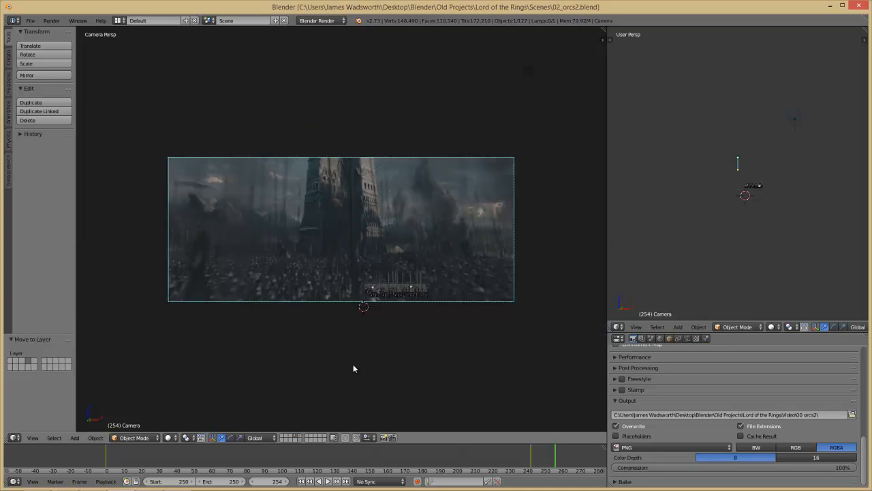
Select the sun lamp from the top view, return to the camera view and save the scene over the existing file.
key(KP_7)
right_click(430, 188)
key(KP_0)
key(ctrl+s)
click(460, 254)
Render the 02_orcs2 animation and compare the output images in the 00 orcs1 and 00 orcs2 folders.
scroll(672, 369, up, 8)
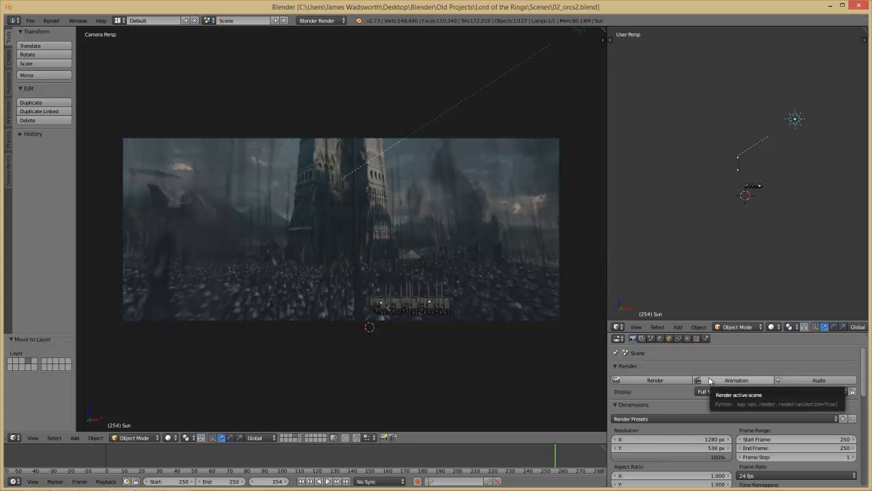
click(708, 381)
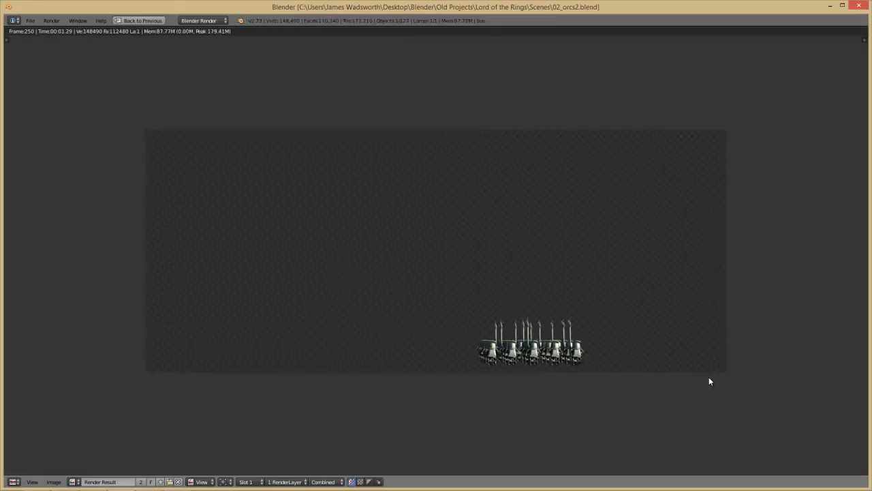
key(alt+Tab)
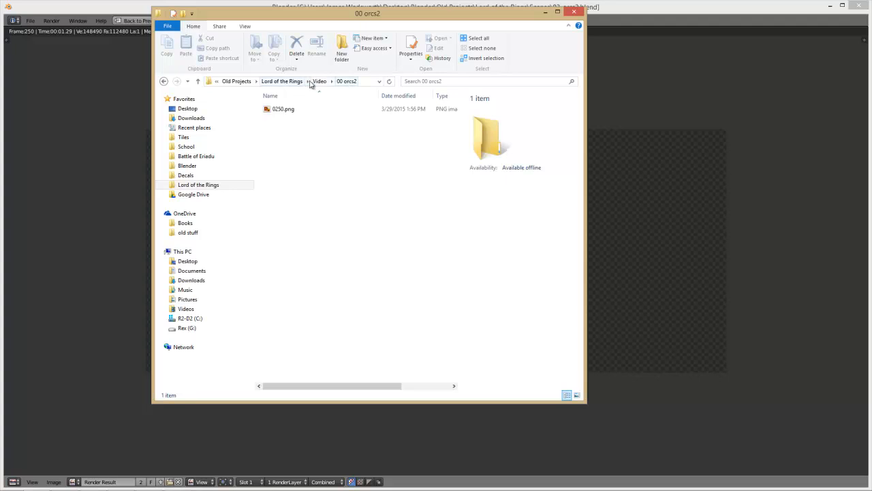
click(318, 81)
double_click(306, 114)
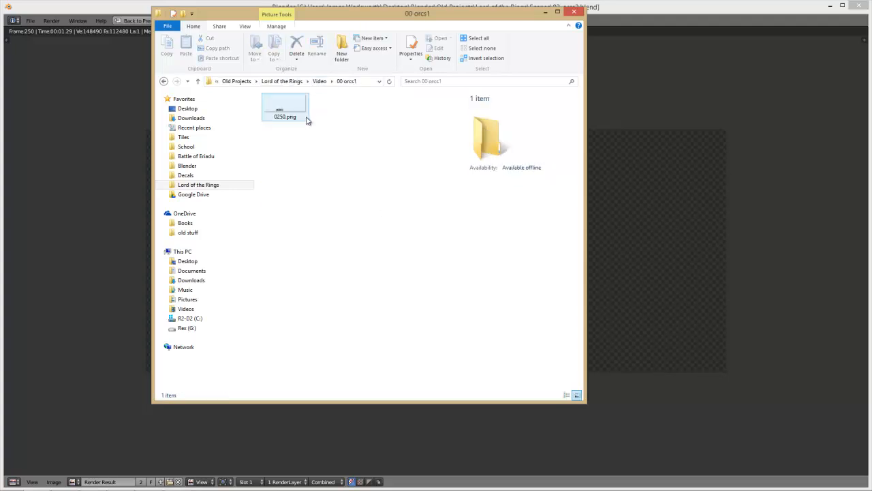
click(321, 82)
double_click(319, 120)
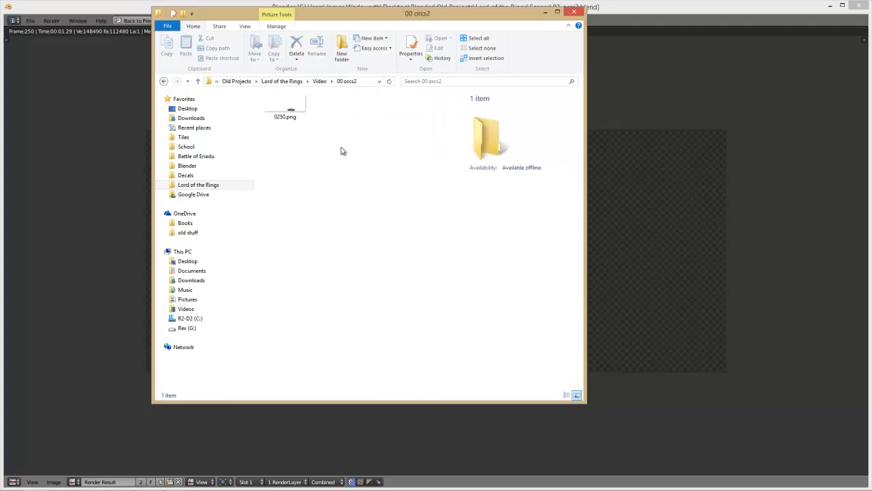
click(754, 293)
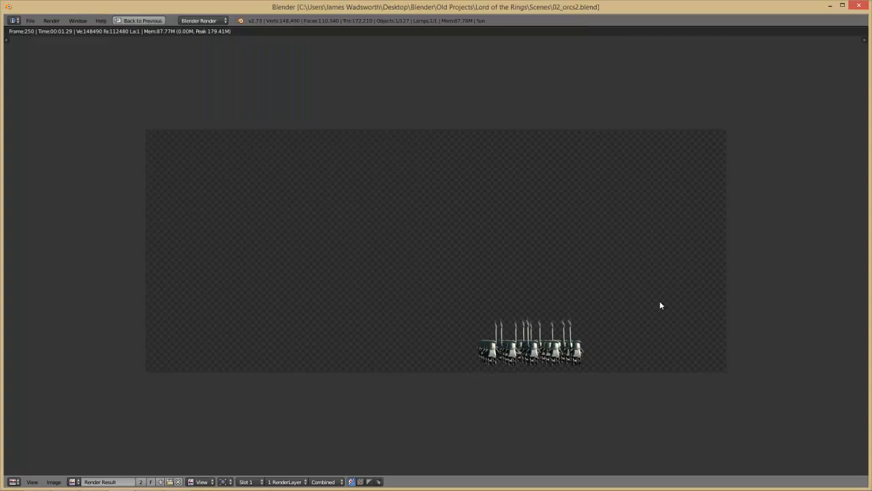
Close the finished render, save 02_orcs2.blend over the existing file and open 02_orcs3.blend.
key(Escape)
key(ctrl+s)
click(453, 279)
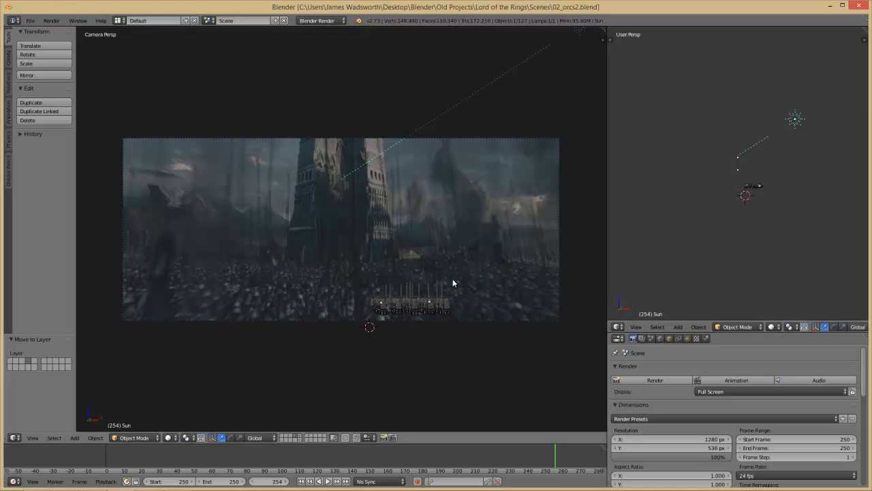
key(ctrl+o)
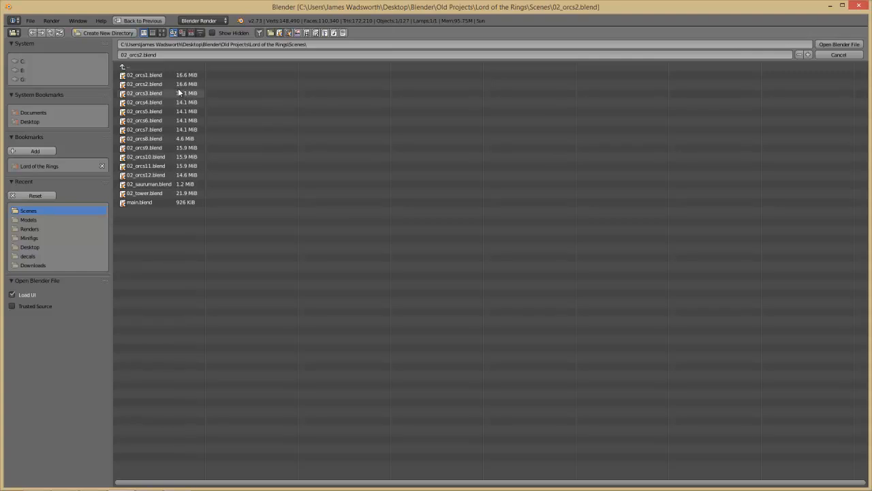
double_click(144, 93)
Move all the orcs together with the sun lamp and the camera to layer 4 and save the scene.
scroll(491, 368, down, 3)
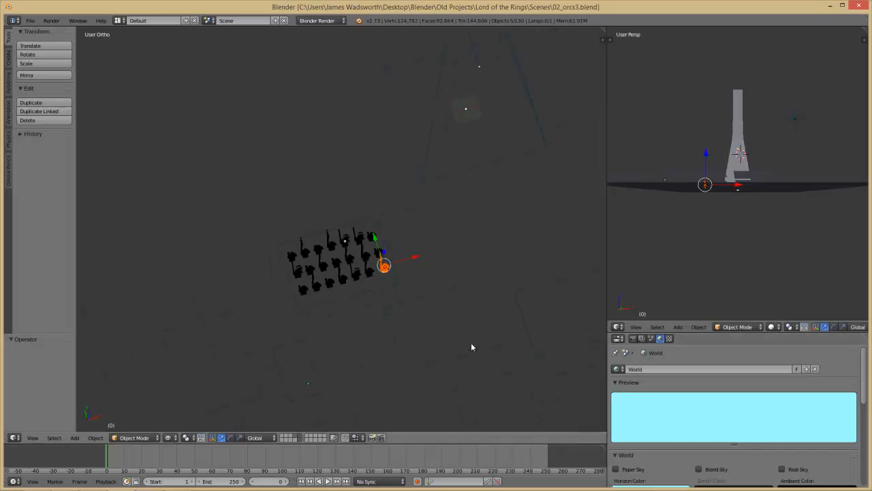
scroll(299, 266, up, 2)
key(a)
drag(227, 219, 403, 319)
scroll(432, 334, down, 3)
shift+middle_drag(431, 336, 321, 216)
scroll(411, 212, down, 5)
shift+right_click(368, 157)
middle_drag(370, 159, 382, 259)
scroll(300, 179, up, 4)
key(b)
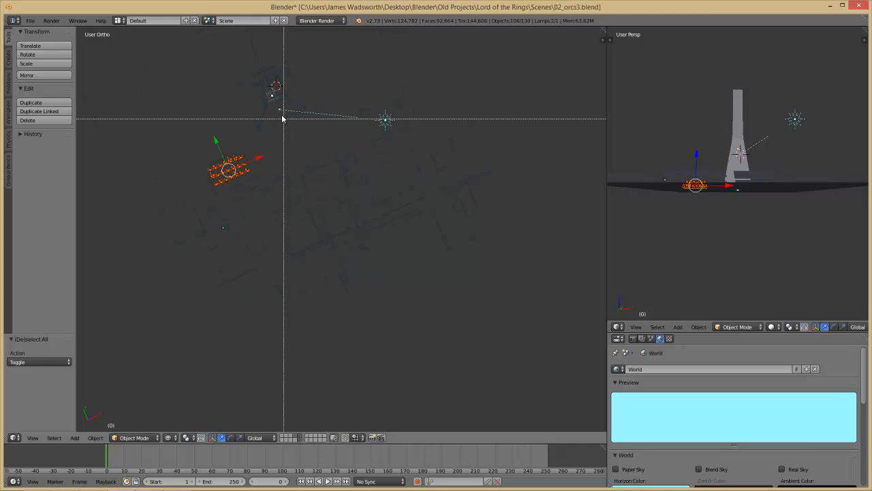
drag(277, 106, 278, 110)
key(m)
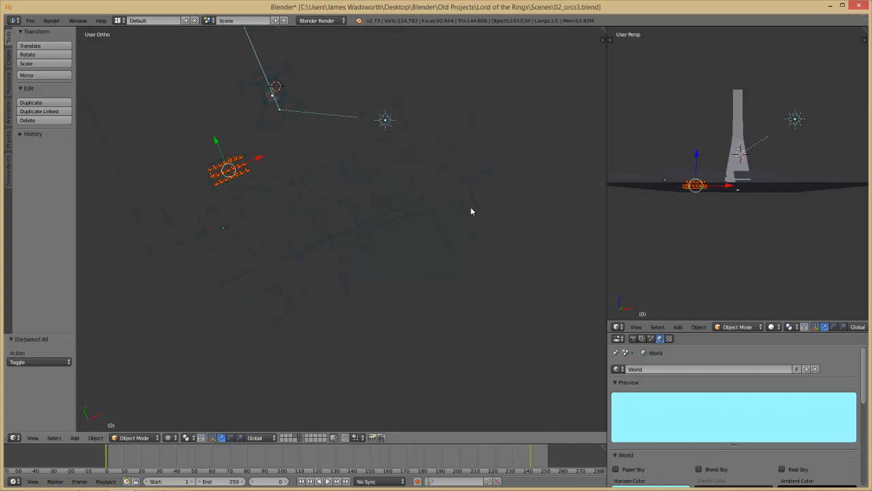
key(m)
click(564, 226)
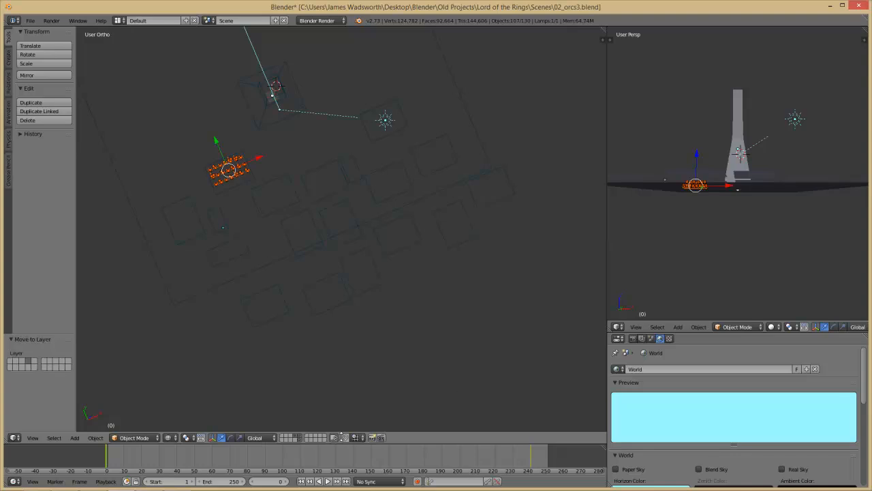
key(ctrl+s)
click(391, 310)
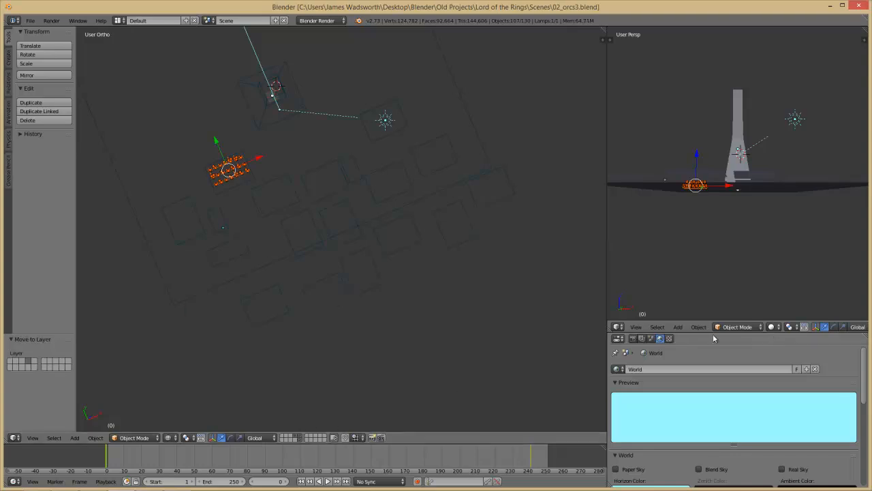
Set the render's start frame to 250 and collapse the Shading settings.
click(633, 338)
click(769, 420)
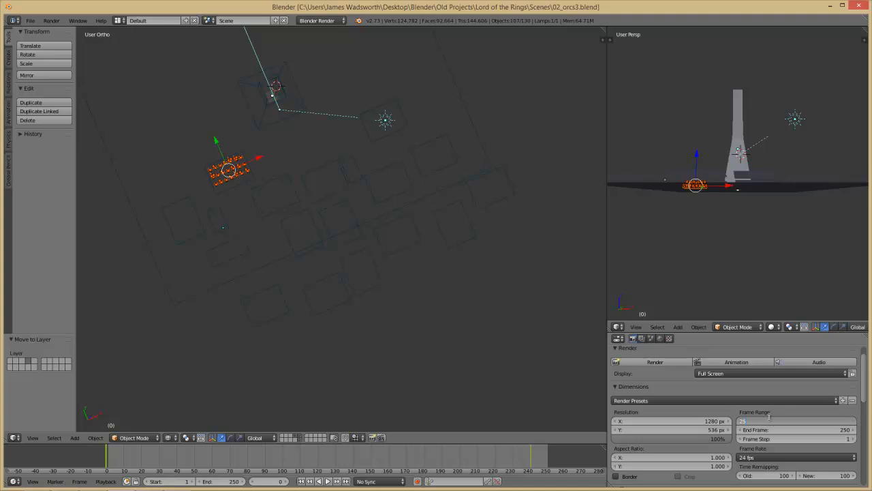
text(250)
key(Return)
scroll(804, 416, down, 5)
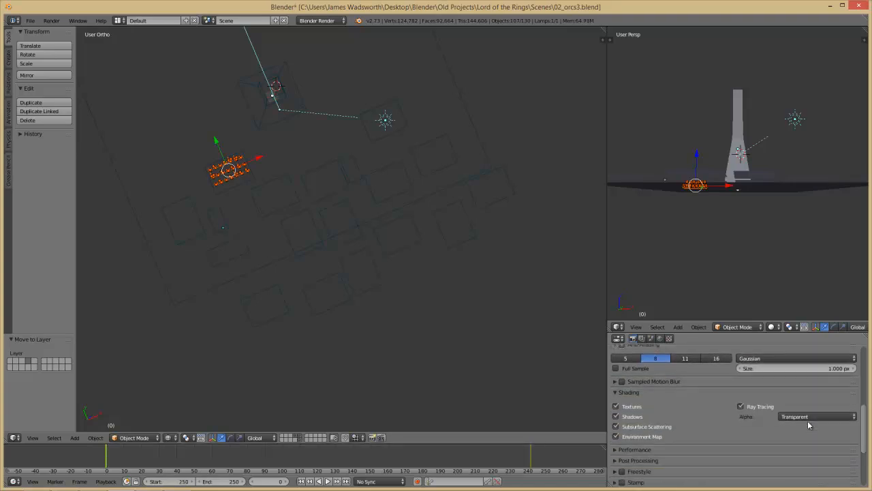
scroll(650, 418, down, 2)
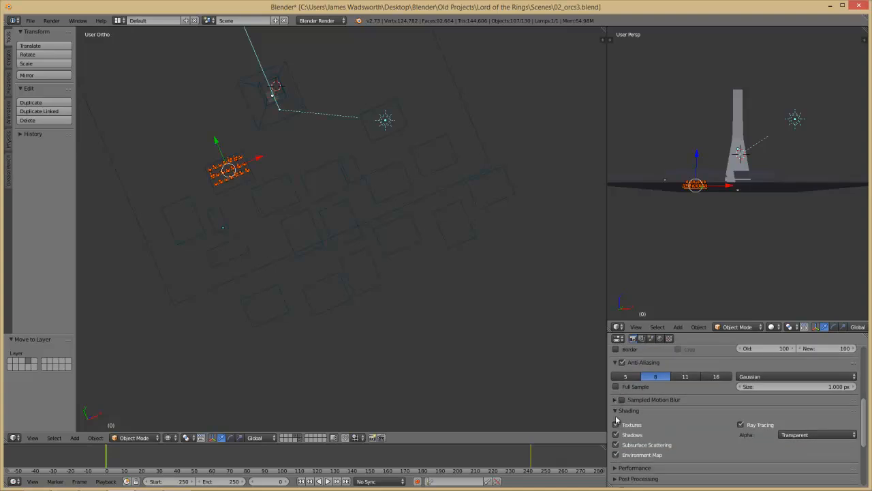
click(615, 413)
scroll(691, 419, down, 2)
Set the render output path to the 00 orcs3 folder inside the Video folder, ending with a backslash.
key(alt+Tab)
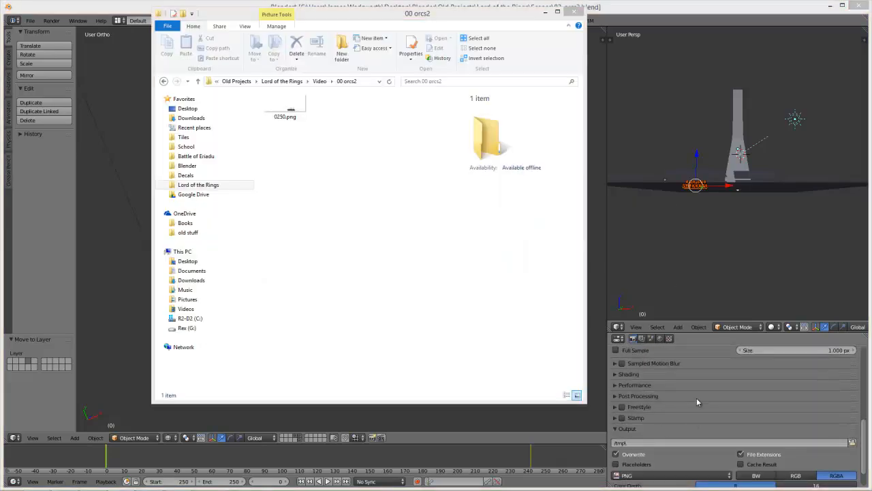
click(361, 84)
key(ctrl+c)
click(712, 444)
key(ctrl+v)
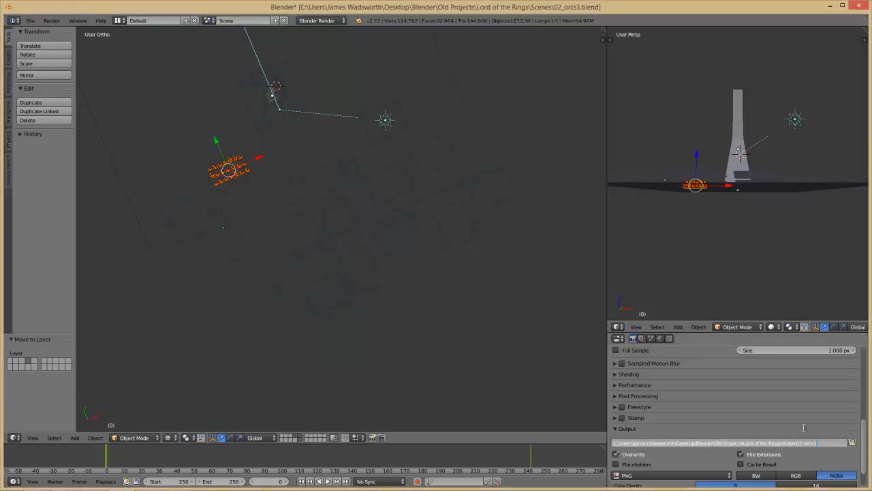
text(\)
key(Return)
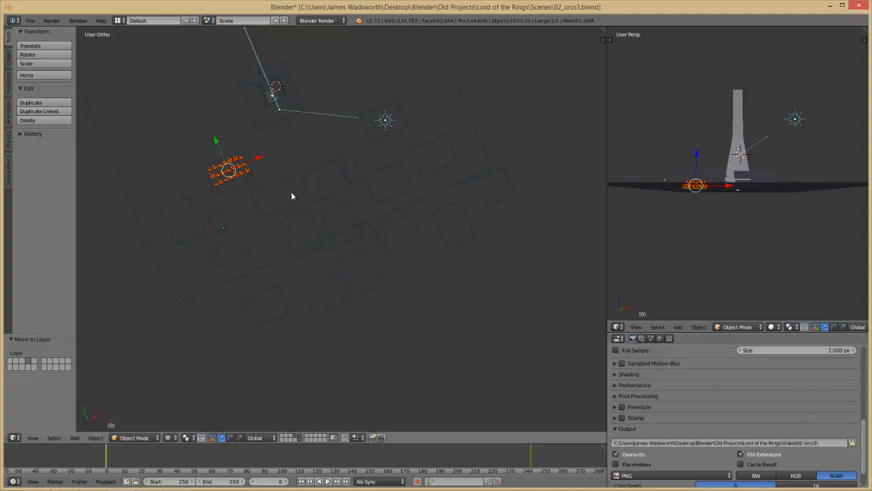
Display only layer 4 with the orcs and save 02_orcs3.blend over the existing file.
middle_drag(269, 182, 339, 226)
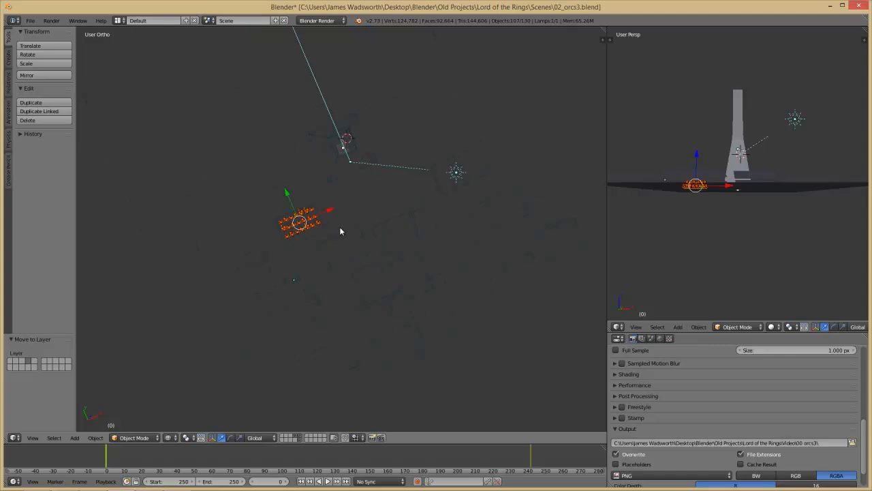
key(ctrl+s)
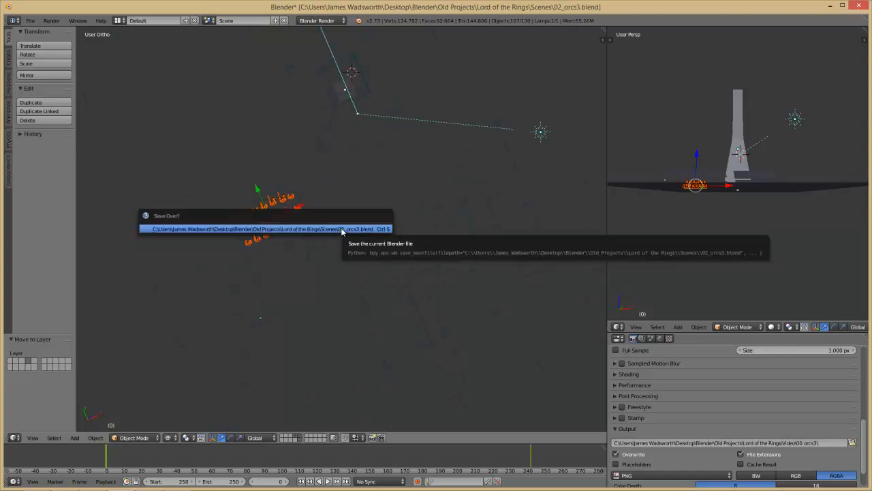
click(340, 229)
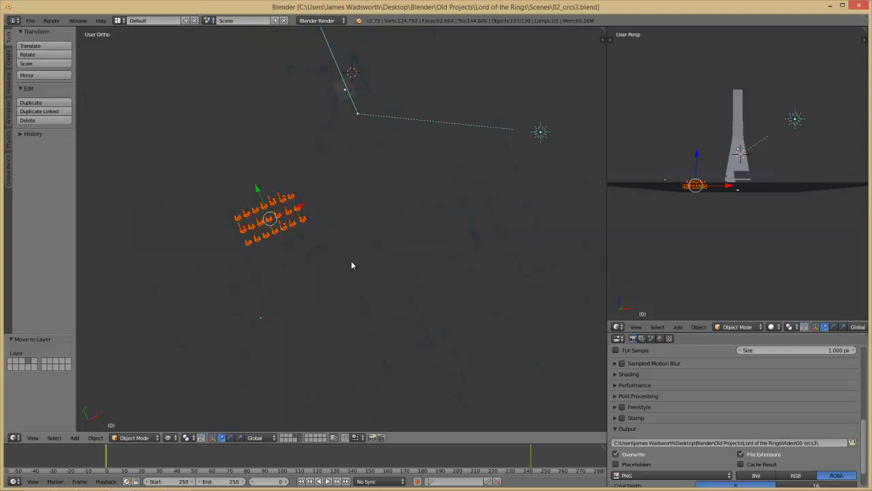
click(295, 437)
key(ctrl+s)
click(446, 248)
Render the 02_orcs3 animation and open the 00 orcs3 folder to check the output image.
scroll(811, 417, up, 5)
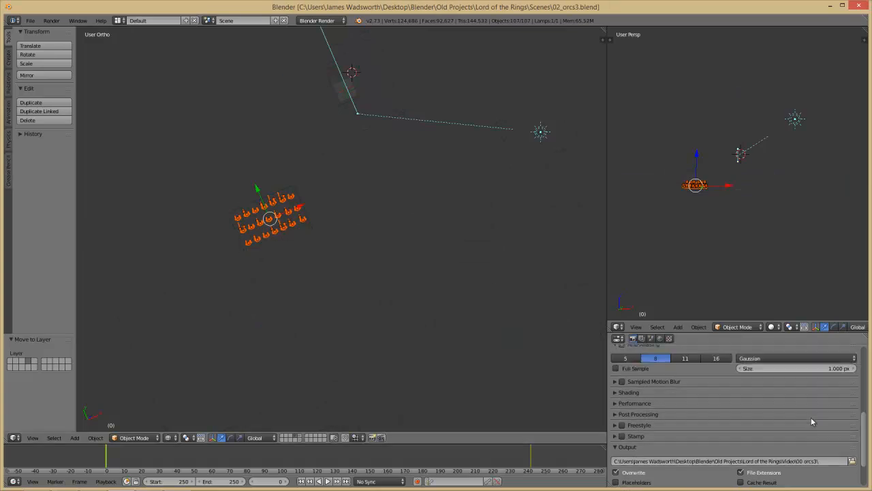
scroll(811, 417, up, 4)
click(732, 384)
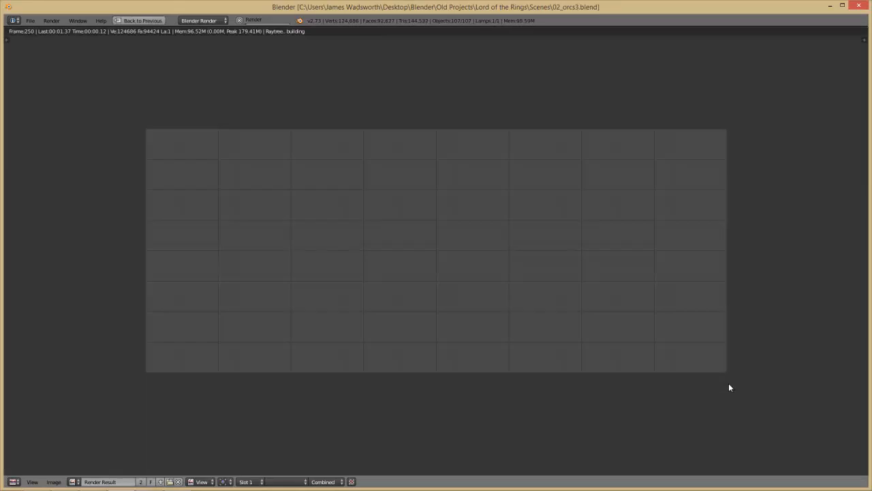
key(alt+Tab)
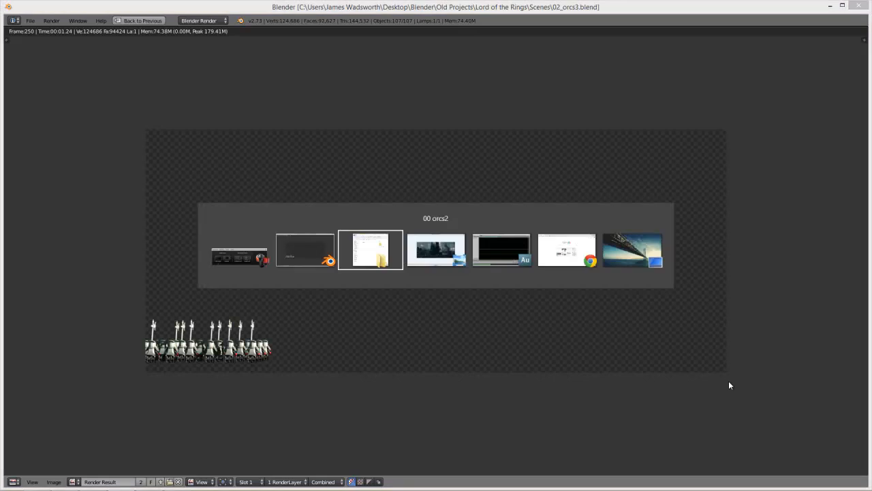
click(323, 81)
double_click(320, 129)
click(760, 192)
Leave the render view, save 02_orcs3.blend and open 02_orcs4.blend.
key(Escape)
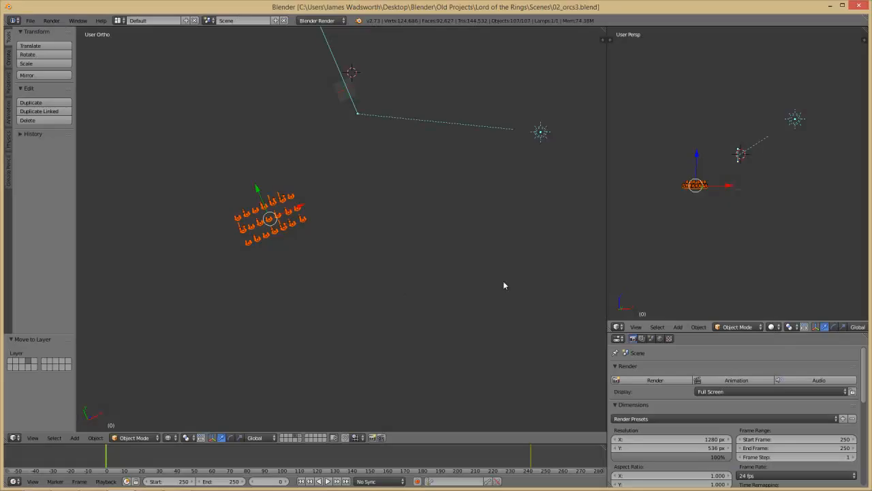
key(ctrl+s)
click(403, 299)
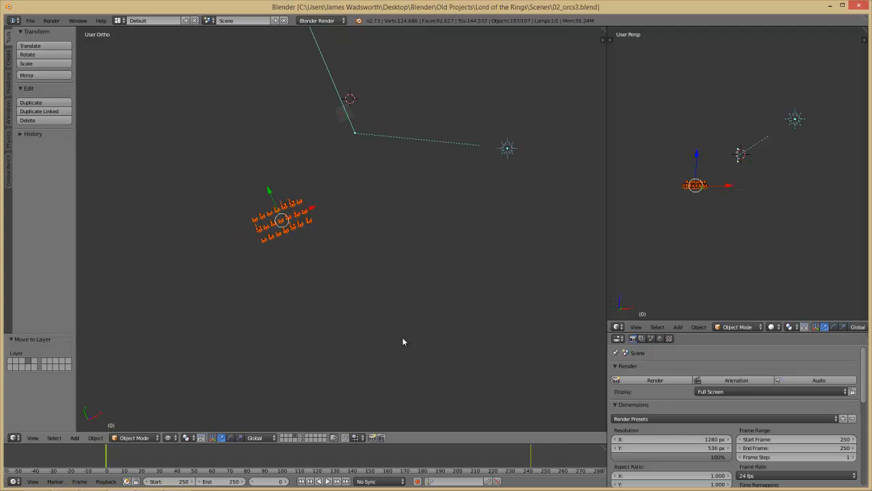
key(ctrl+o)
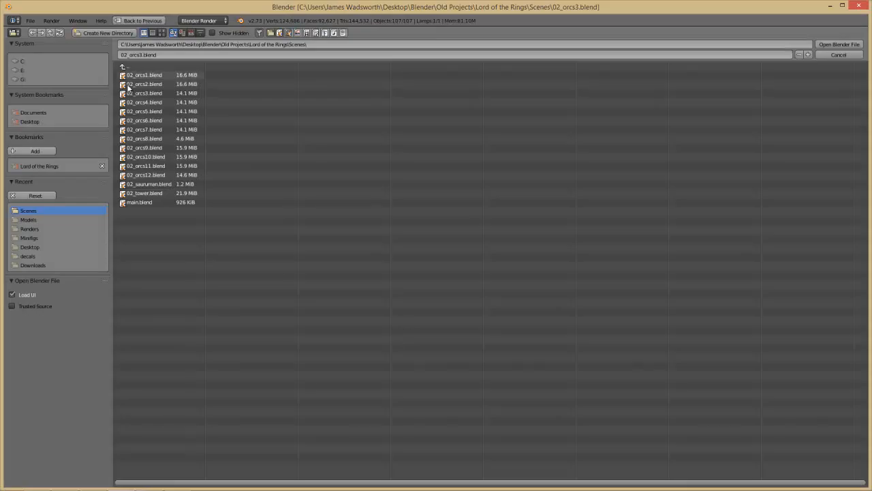
double_click(180, 103)
Select the block of orcs with the sun lamp and the camera and move them to layer 4.
right_click(493, 311)
scroll(521, 301, up, 2)
shift+middle_drag(521, 301, 492, 285)
key(a)
key(b)
drag(470, 292, 576, 232)
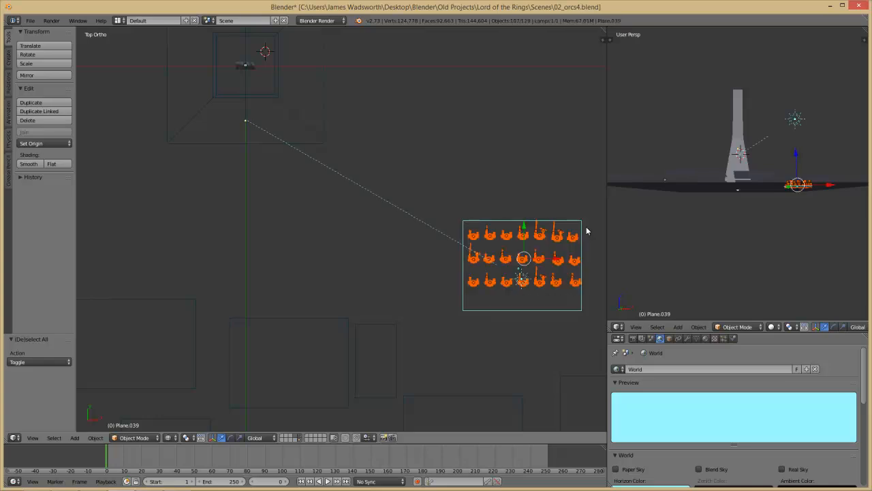
scroll(405, 221, down, 2)
key(b)
drag(257, 150, 278, 161)
key(m)
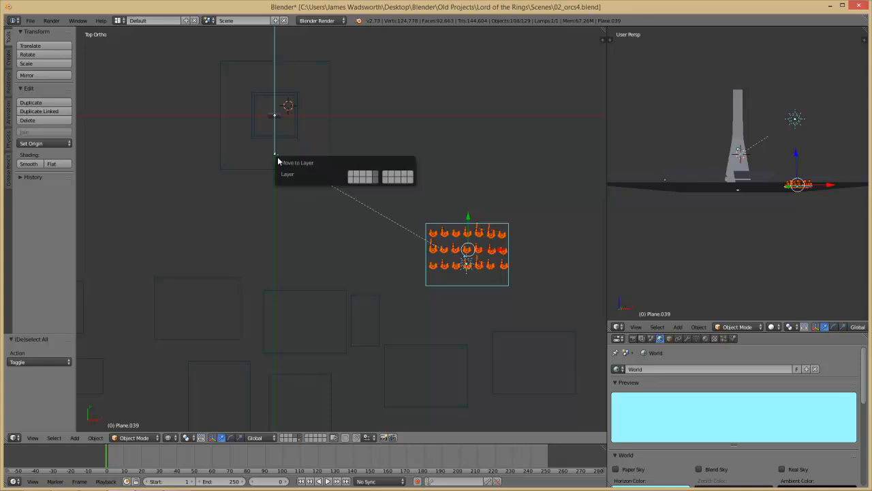
key(m)
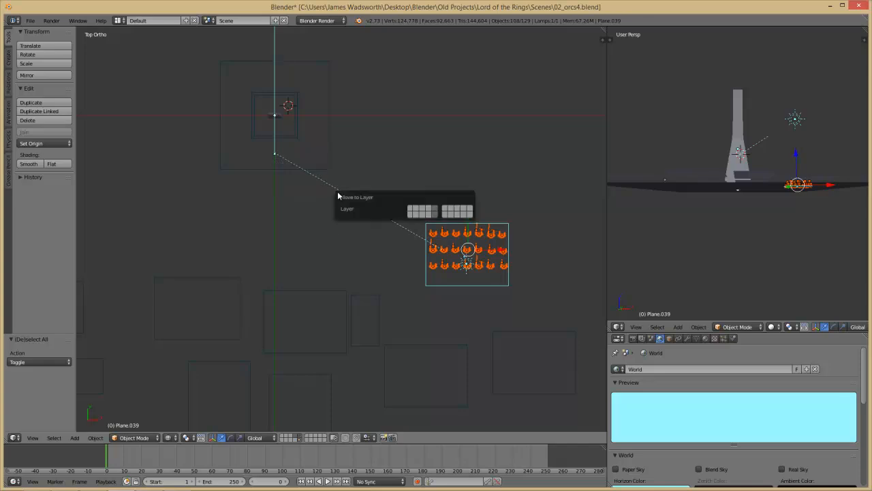
click(428, 209)
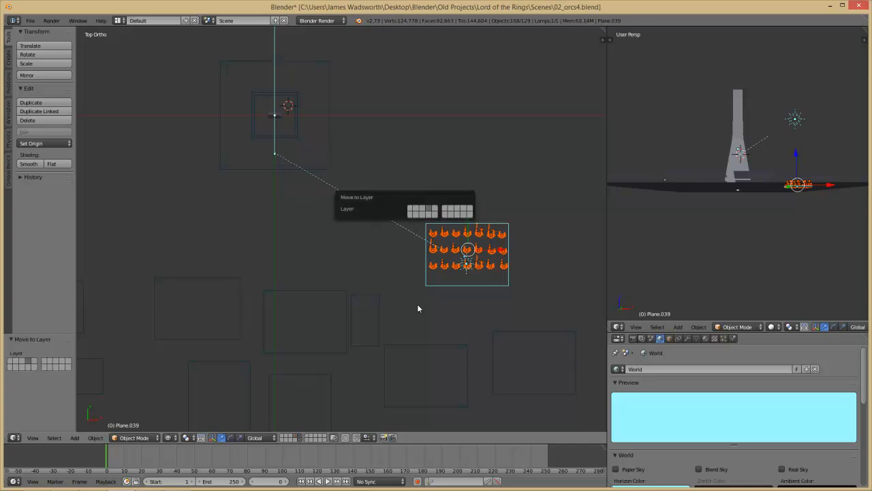
Display only layer 4 and delete the plane beneath the orcs.
click(295, 435)
key(a)
right_click(512, 278)
key(x)
click(515, 280)
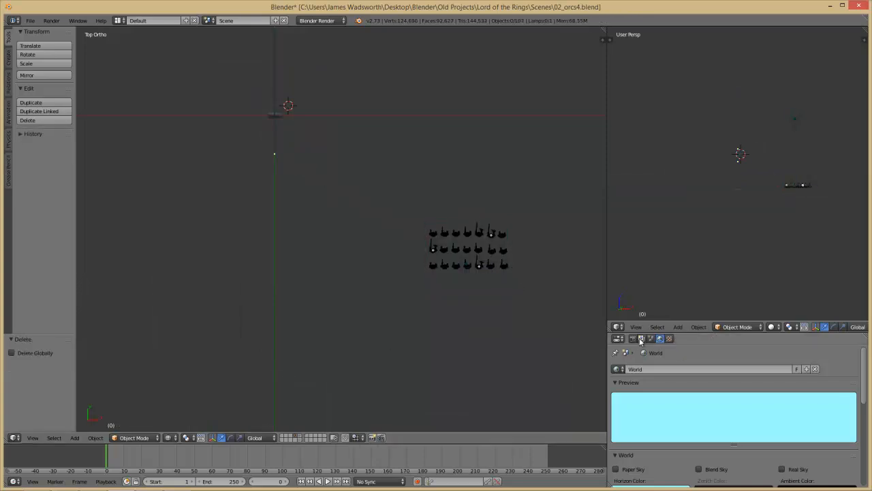
Set the start frame of the 02_orcs4 render to 250.
click(633, 339)
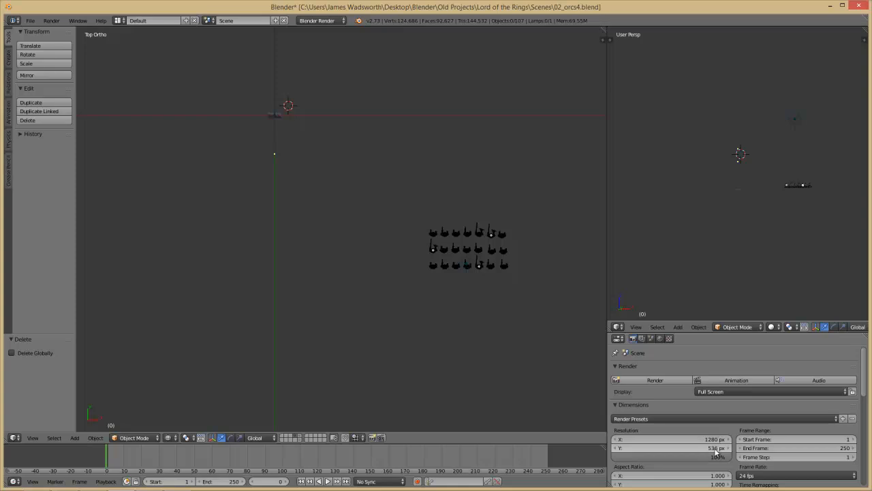
click(811, 439)
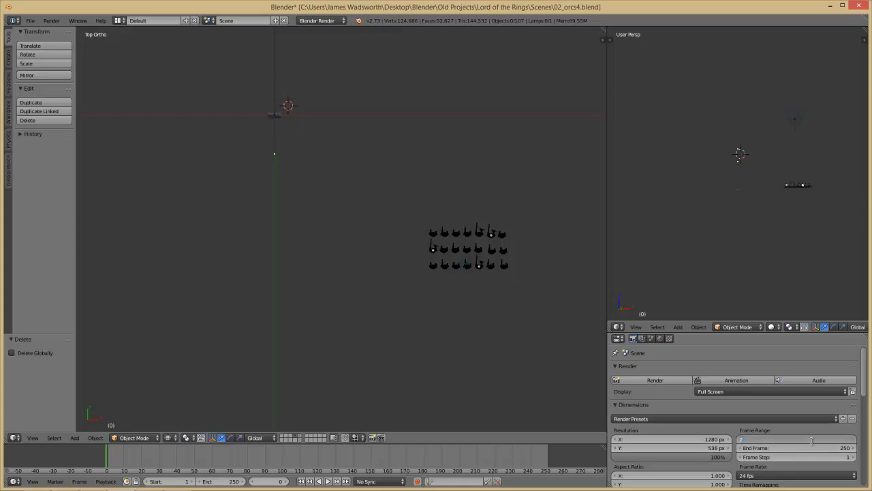
text(250)
key(Return)
scroll(804, 426, down, 5)
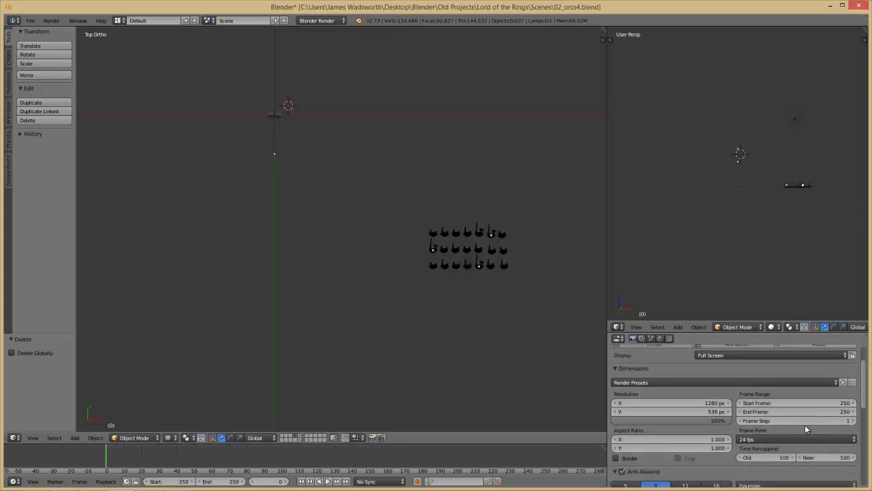
Copy the orcs output folder's path from File Explorer into Blender's render output path and end it with a backslash.
key(alt+Tab)
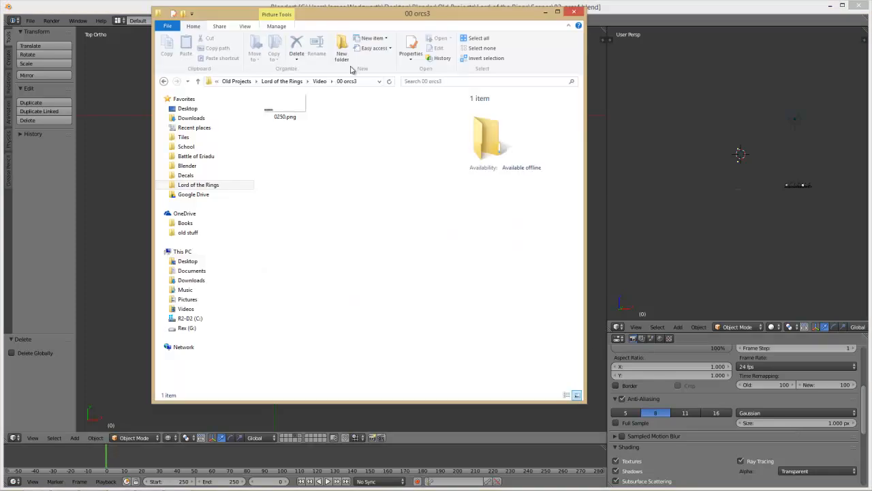
click(361, 81)
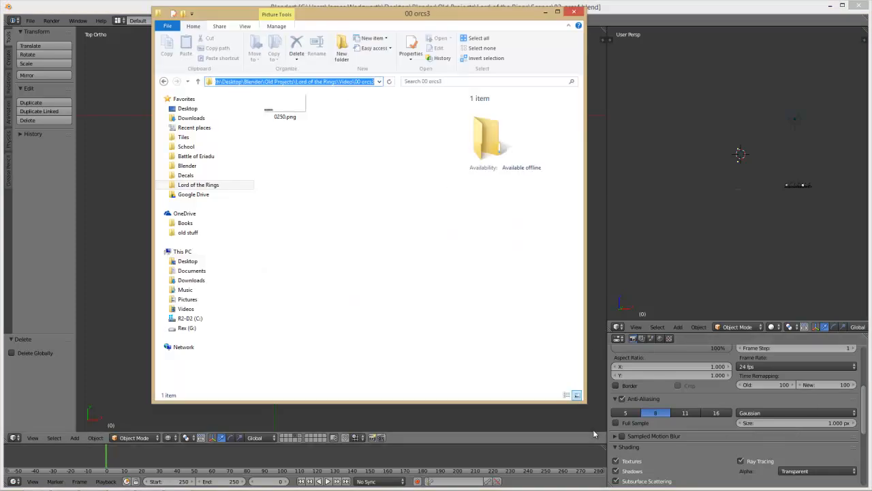
key(alt+Tab)
scroll(722, 435, down, 4)
click(750, 452)
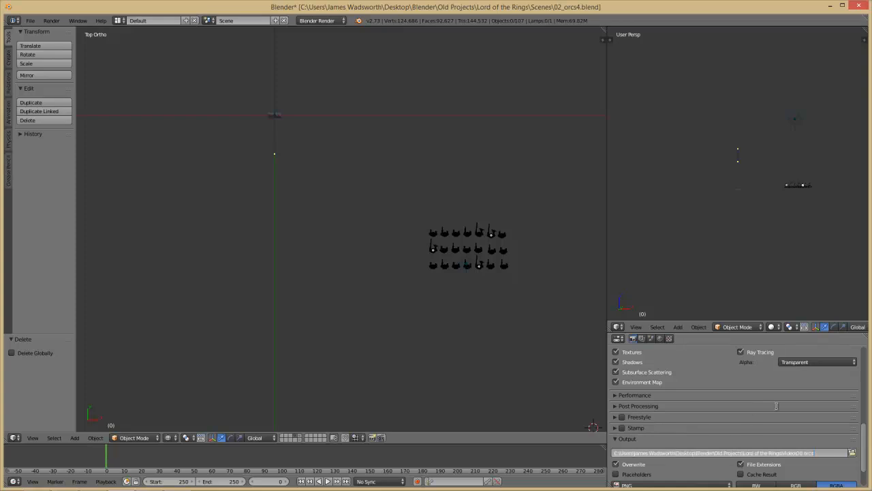
text(\)
key(Return)
Save 02_orcs4.blend over the existing file and render its animation.
key(ctrl+s)
click(447, 367)
scroll(700, 431, up, 10)
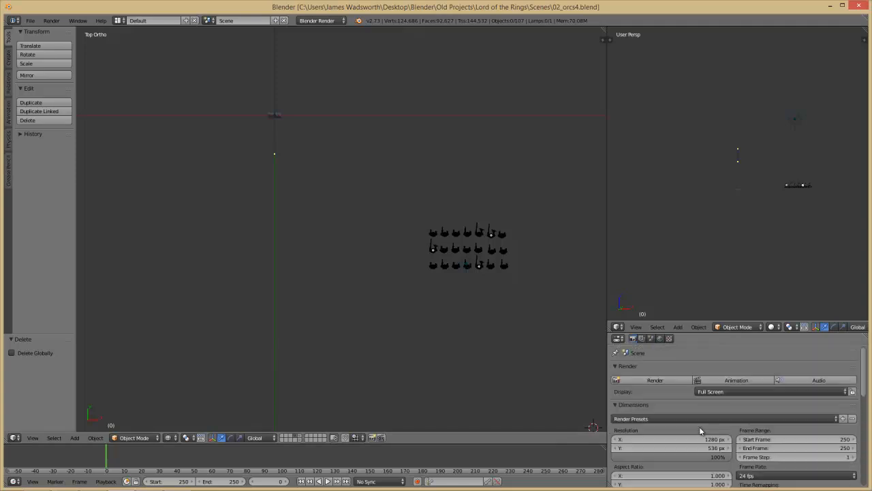
click(732, 381)
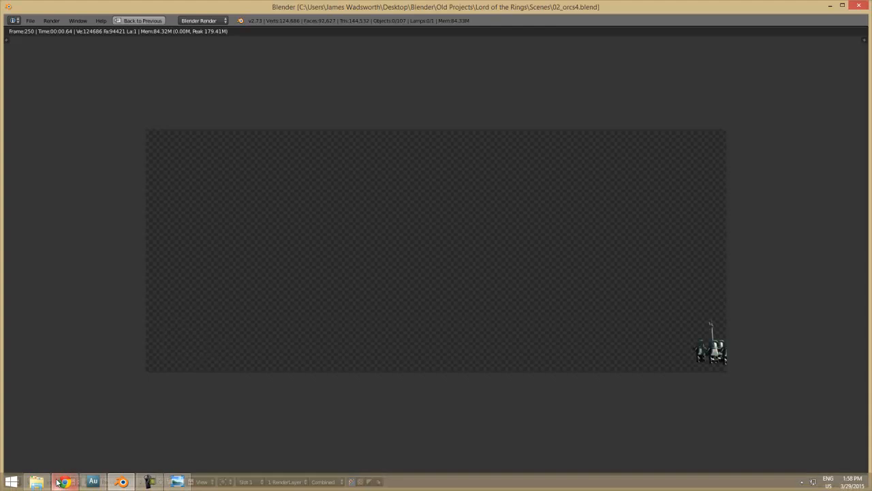
Check the 00 orcs4 output folder in File Explorer for the rendered image and return to Blender.
click(37, 482)
click(320, 83)
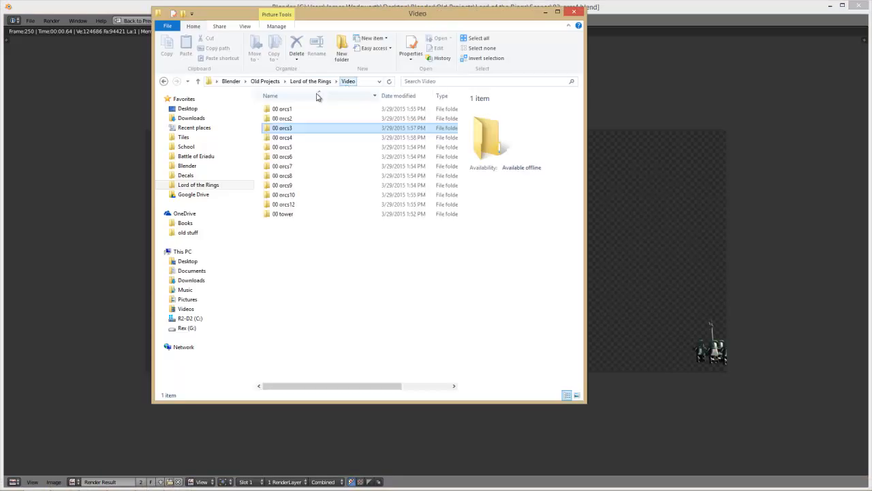
double_click(281, 137)
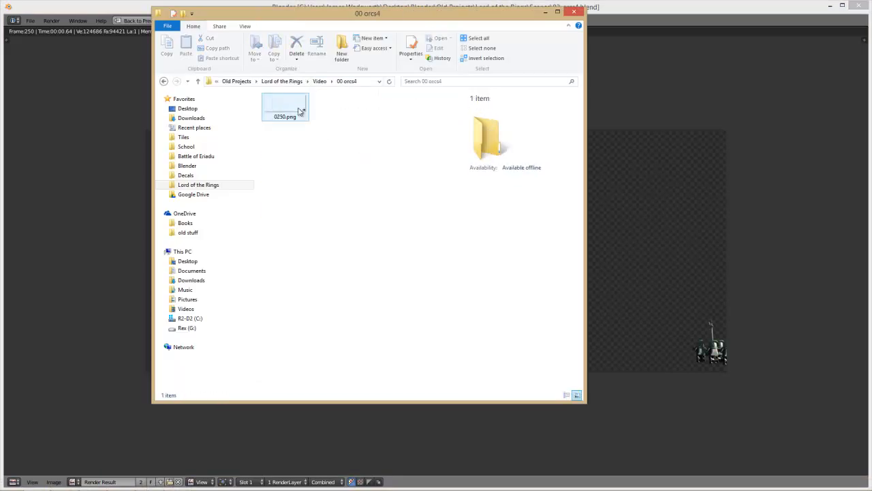
click(666, 222)
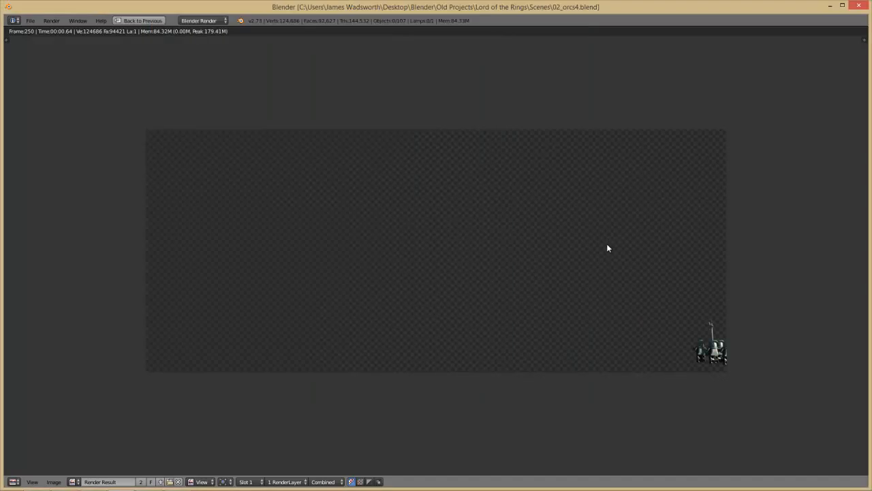
Save 02_orcs4.blend over the existing file and open 02_sauruman.blend.
key(ctrl+s)
click(604, 264)
key(ctrl+o)
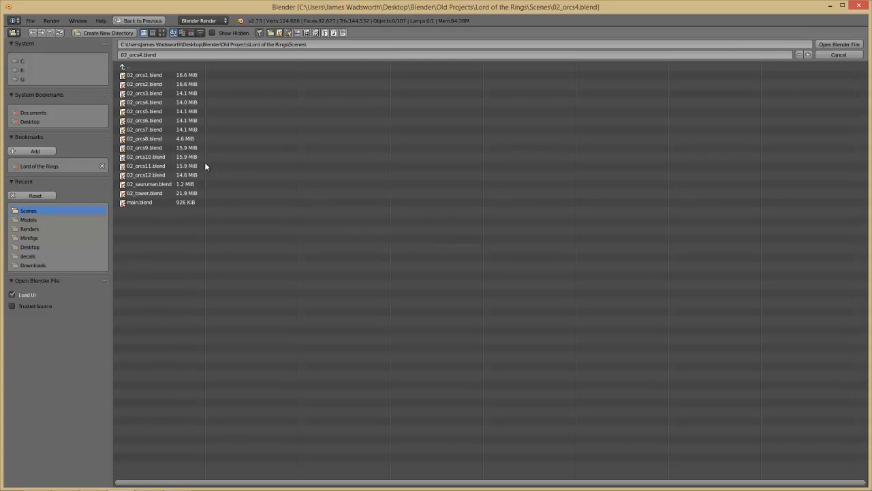
double_click(164, 184)
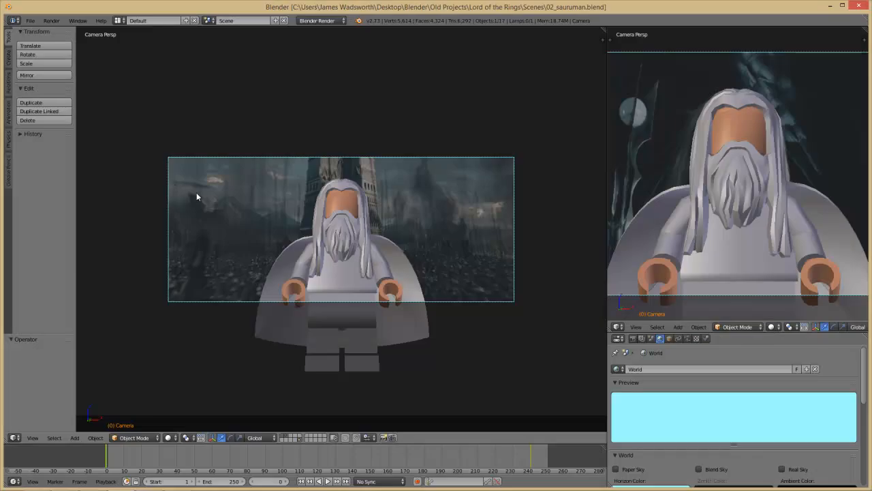
Move the Saruman scene to frame 250 and save 02_sauruman.blend over the existing file.
click(538, 461)
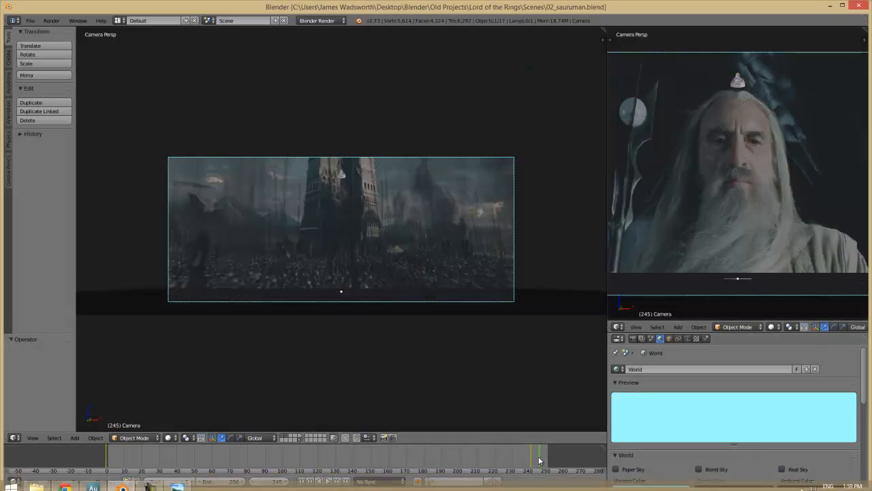
drag(539, 461, 547, 460)
key(ctrl+s)
click(352, 298)
Select the small Saruman figure's 522.dat part in the camera view and save 02_sauruman.blend over the existing file.
key(Home)
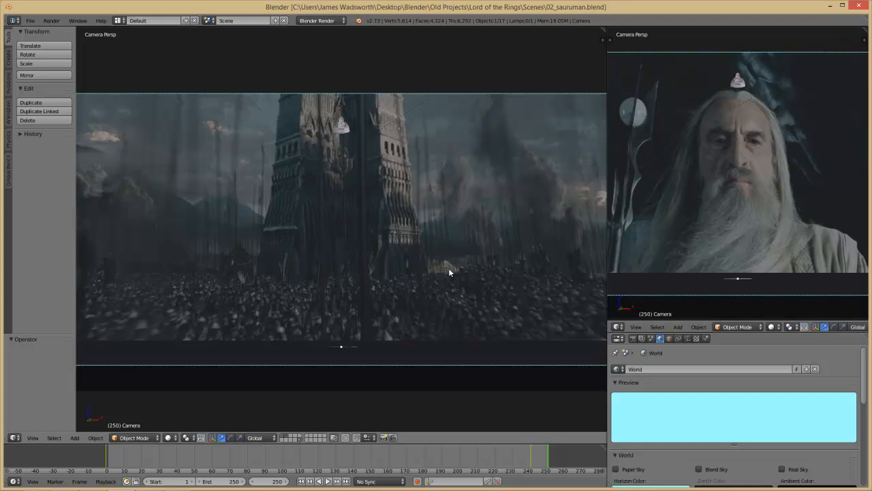
scroll(446, 263, up, 1)
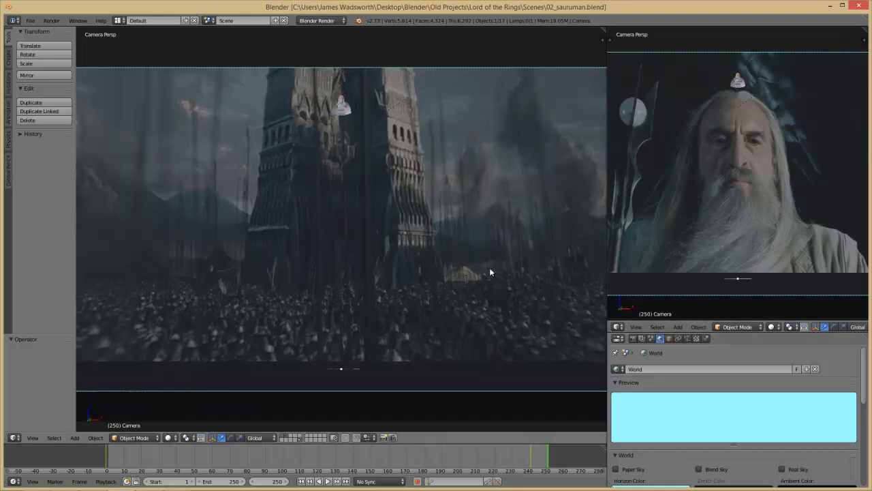
right_click(346, 112)
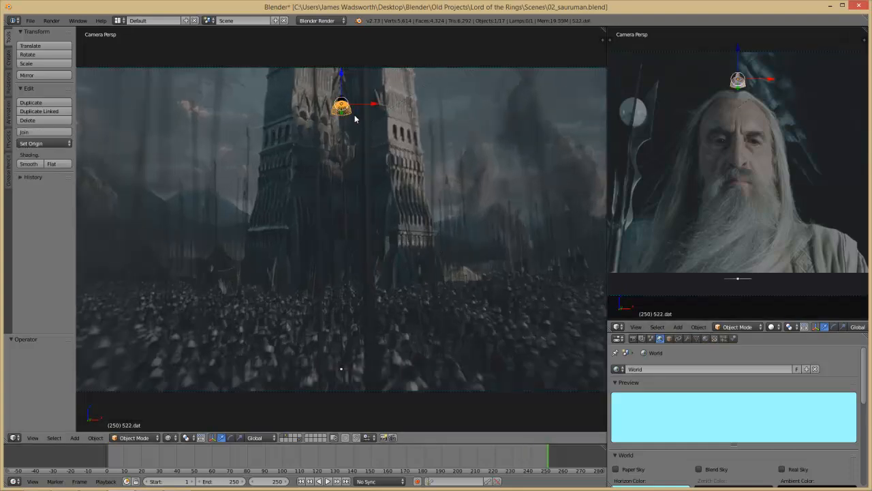
scroll(354, 174, up, 1)
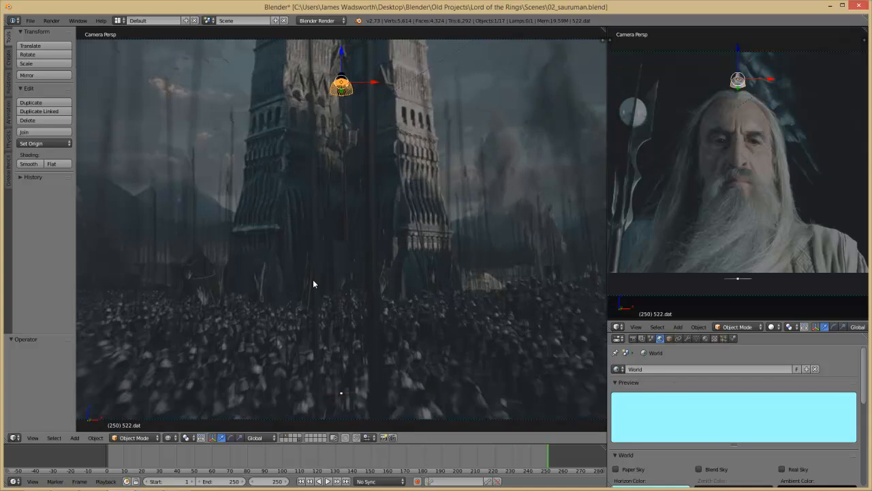
scroll(312, 277, up, 1)
key(ctrl+s)
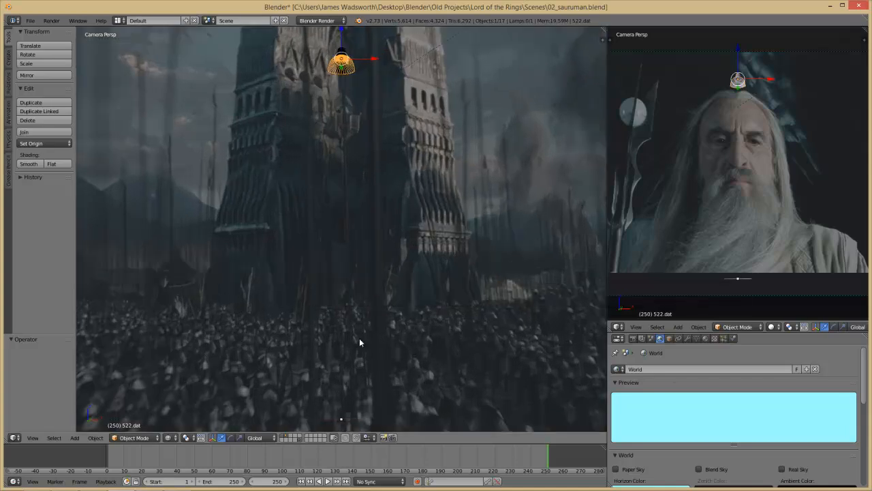
key(ctrl+s)
click(340, 271)
scroll(394, 332, down, 2)
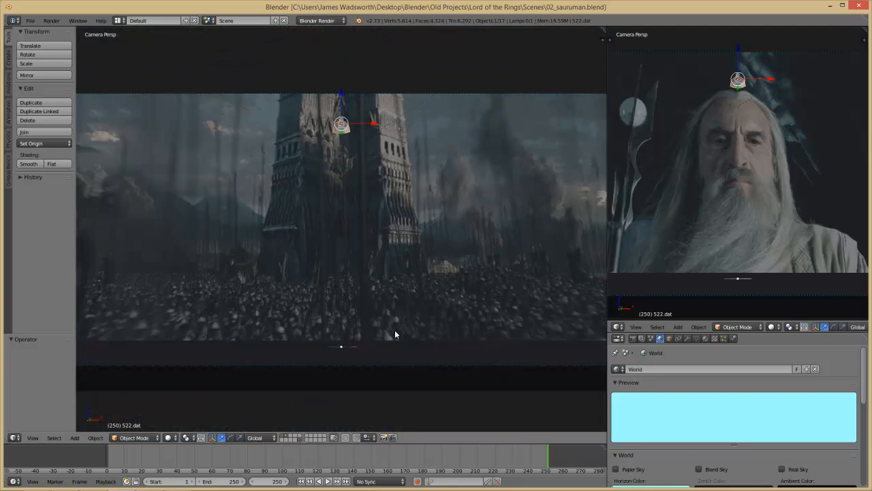
Open 02_tower.blend and link all objects from 02_sauruman.blend into it.
key(ctrl+o)
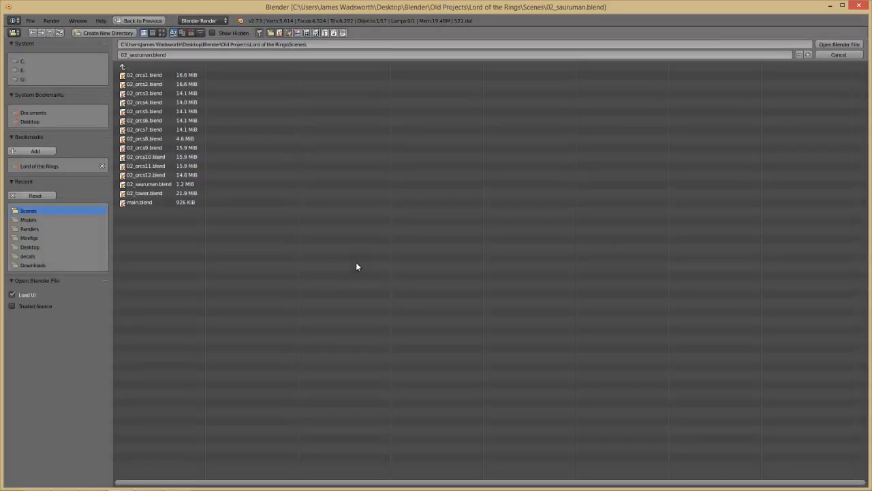
double_click(151, 193)
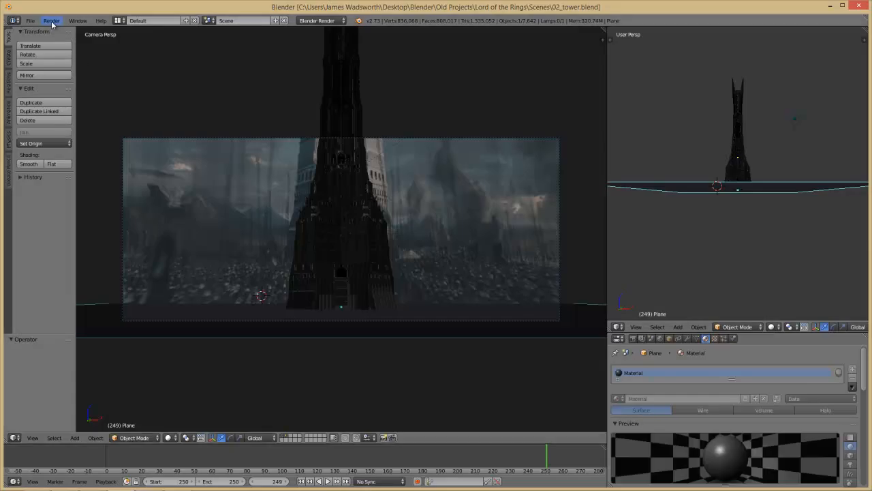
click(30, 20)
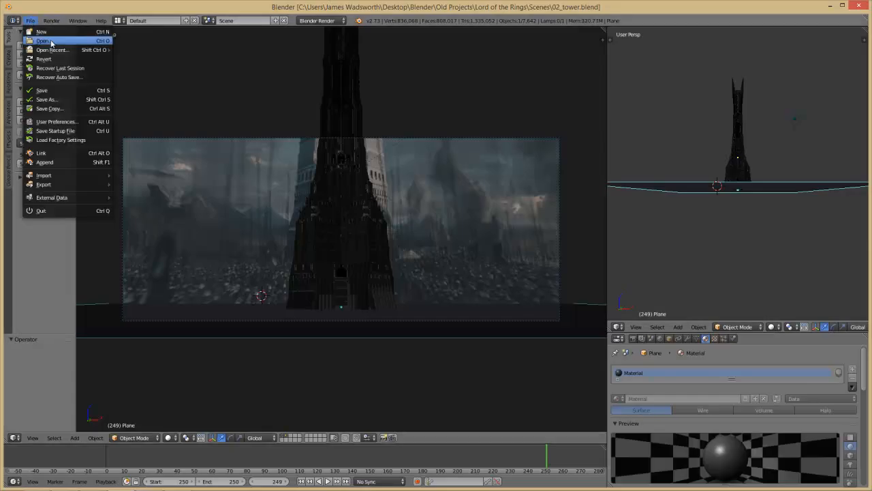
click(63, 153)
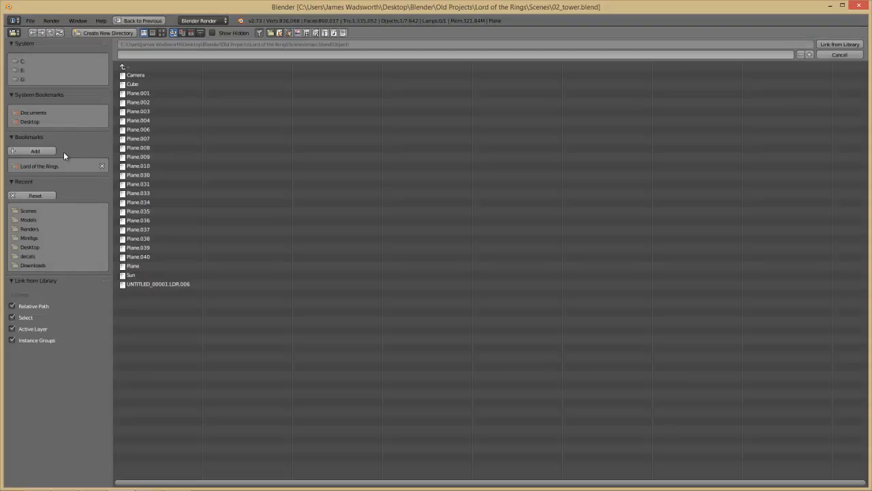
click(122, 66)
click(123, 66)
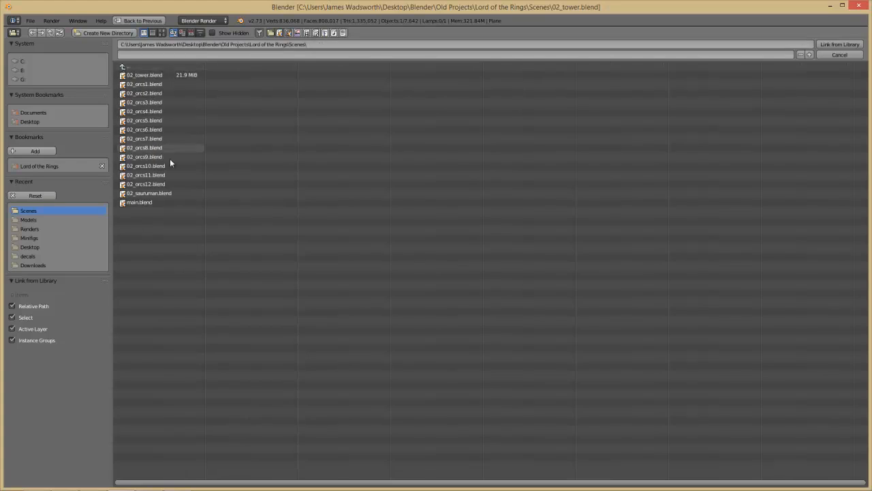
double_click(176, 192)
click(134, 102)
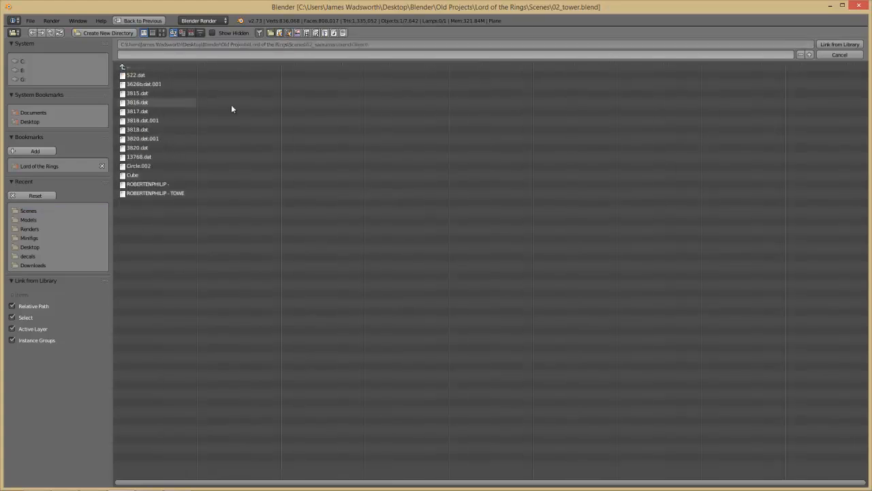
key(a)
click(829, 45)
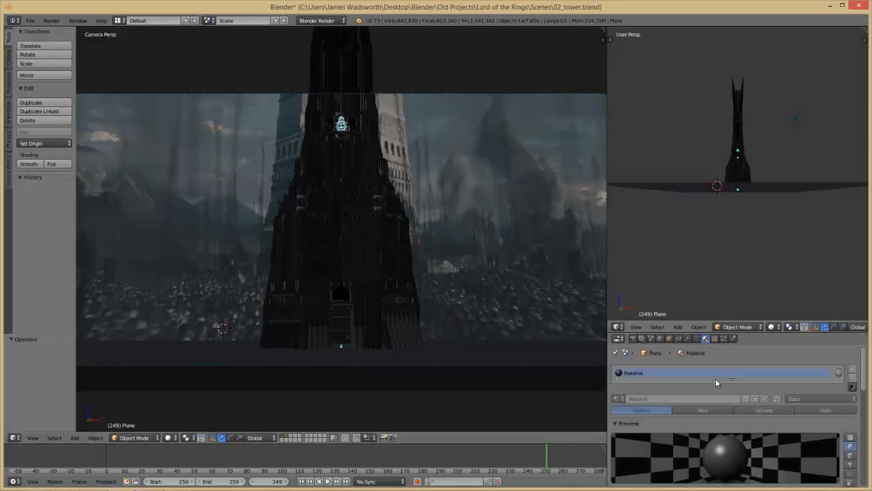
Save 02_tower.blend over the existing file and render the tower scene at frame 250.
click(633, 338)
key(ctrl+s)
click(424, 328)
key(F12)
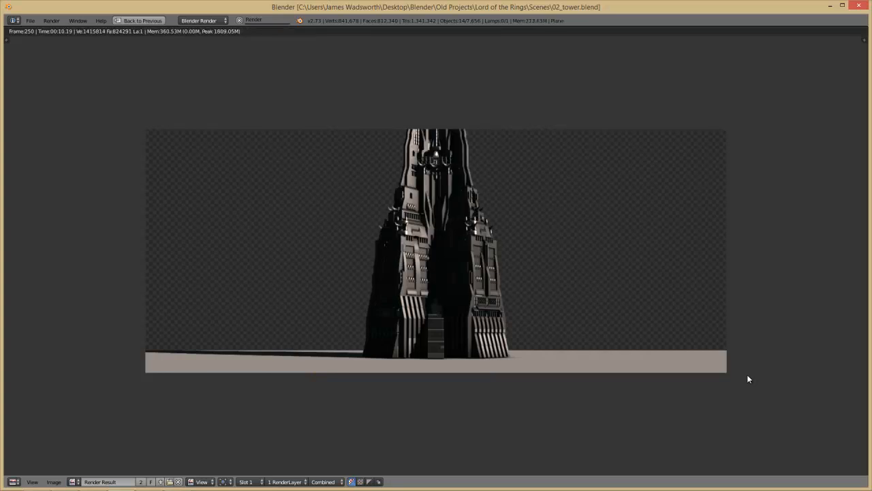
Examine the rendered tower up close, especially the balcony where the Saruman figure stands, and the image as a whole.
scroll(427, 336, up, 3)
click(445, 173)
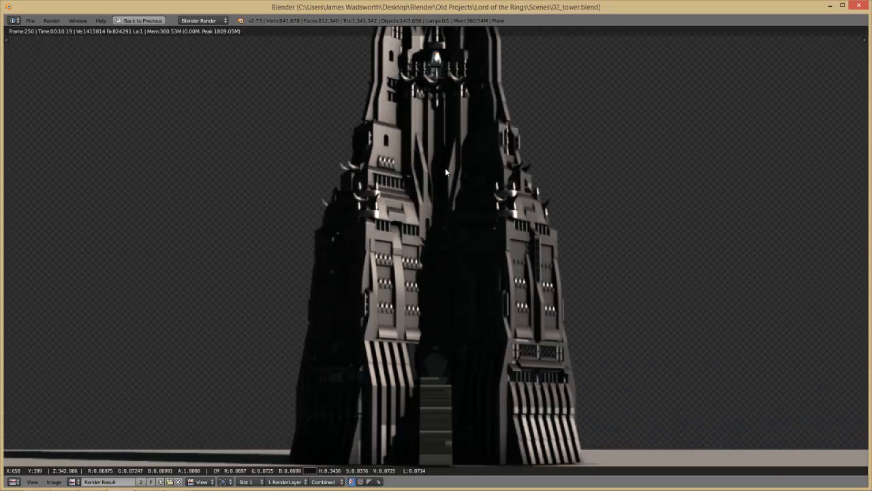
scroll(445, 66, up, 1)
middle_drag(445, 68, 464, 260)
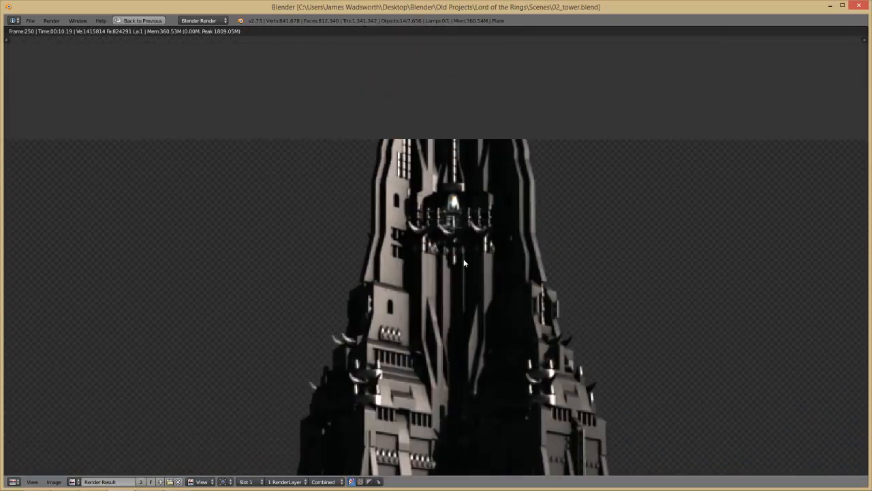
scroll(449, 249, up, 1)
scroll(505, 167, up, 1)
scroll(506, 132, down, 1)
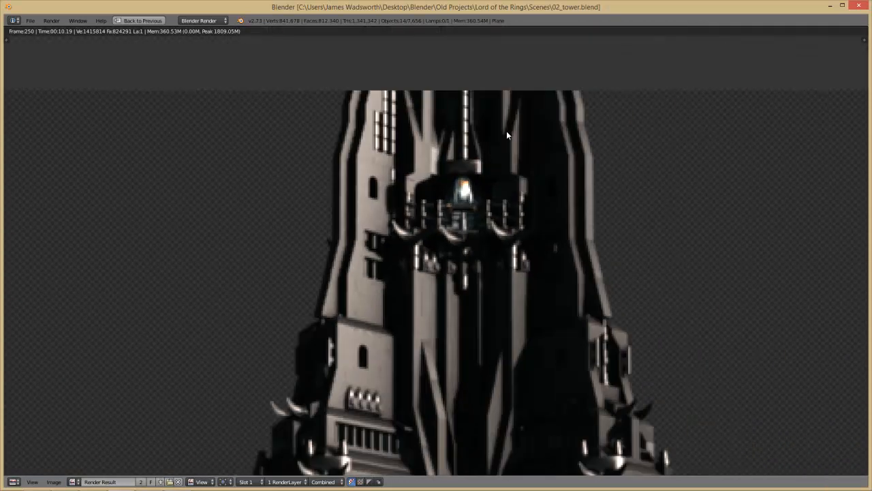
scroll(507, 134, down, 3)
scroll(444, 385, up, 3)
scroll(492, 264, up, 2)
middle_drag(492, 264, 466, 329)
scroll(477, 331, up, 3)
scroll(373, 226, down, 7)
scroll(403, 278, up, 3)
scroll(403, 274, down, 3)
scroll(465, 296, down, 1)
scroll(466, 296, up, 1)
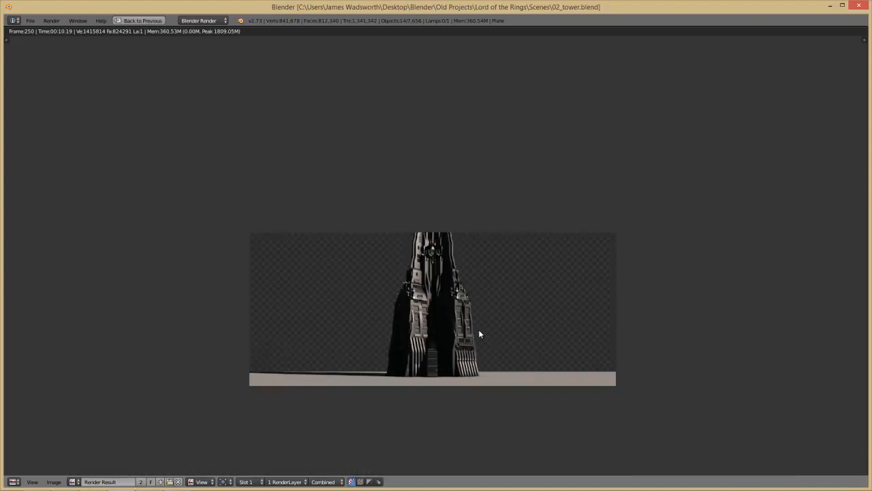
Leave the render view and save 02_tower.blend over the existing file.
key(Escape)
key(ctrl+s)
click(384, 283)
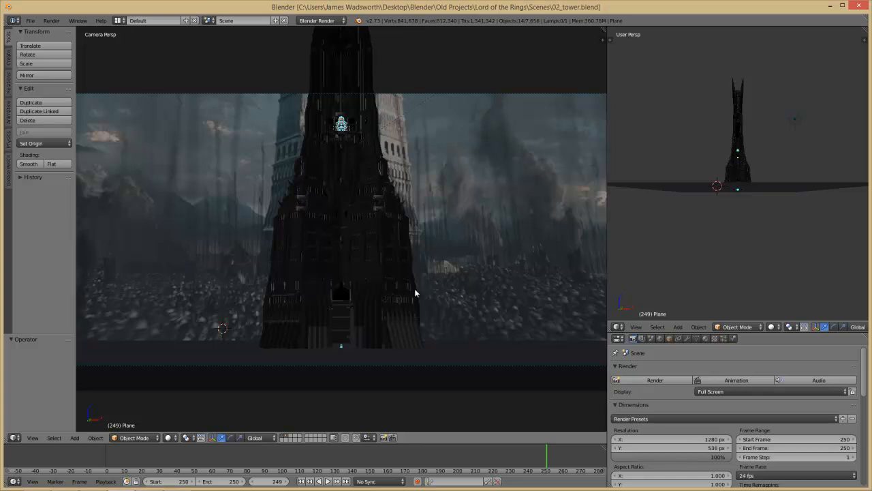
key(ctrl+o)
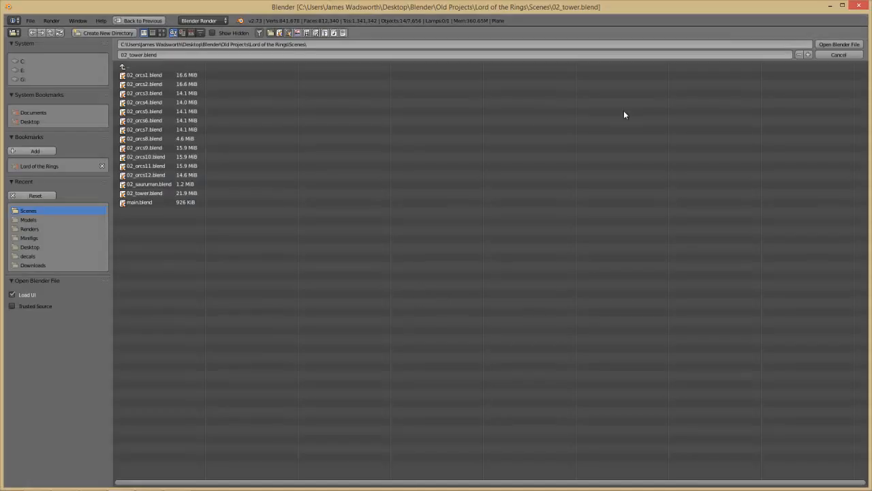
click(839, 44)
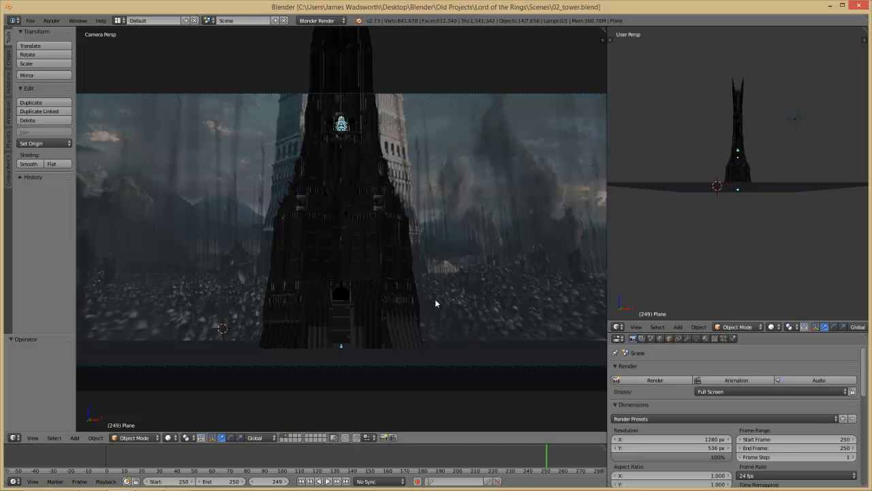
key(ctrl+s)
click(433, 277)
Start a new file from the start-up file and delete all of its default objects.
key(ctrl+n)
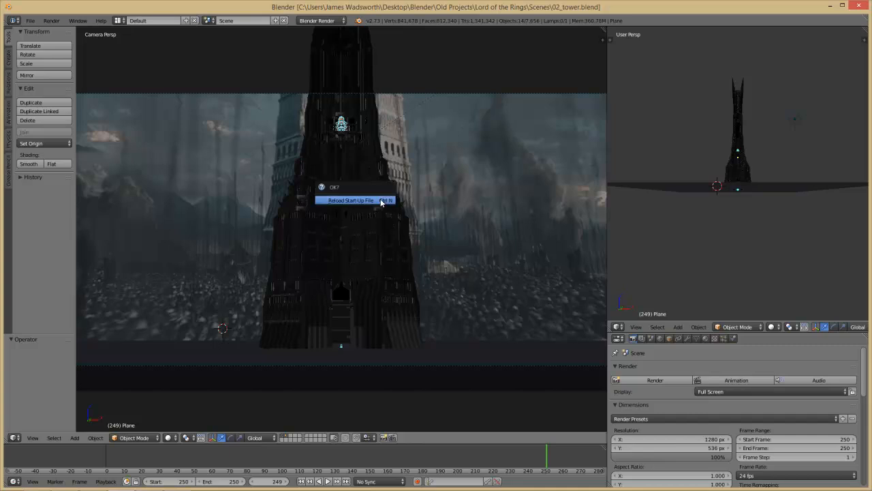
key(Return)
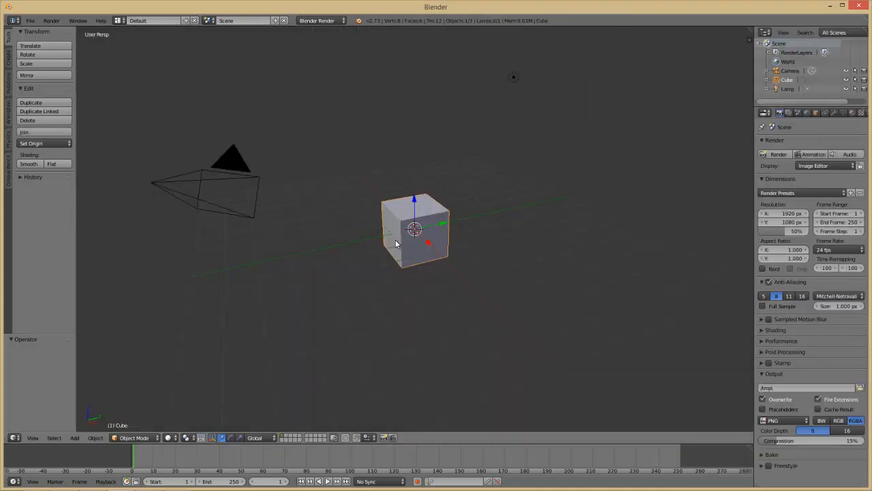
key(a)
key(a)
key(Delete)
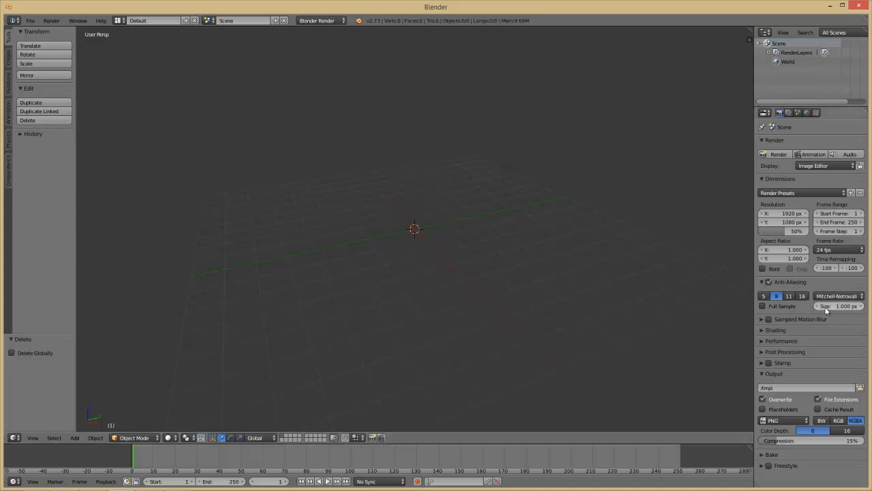
Change the 3D view to the Video Sequence Editor, showing the preview together with the sequencer.
click(14, 438)
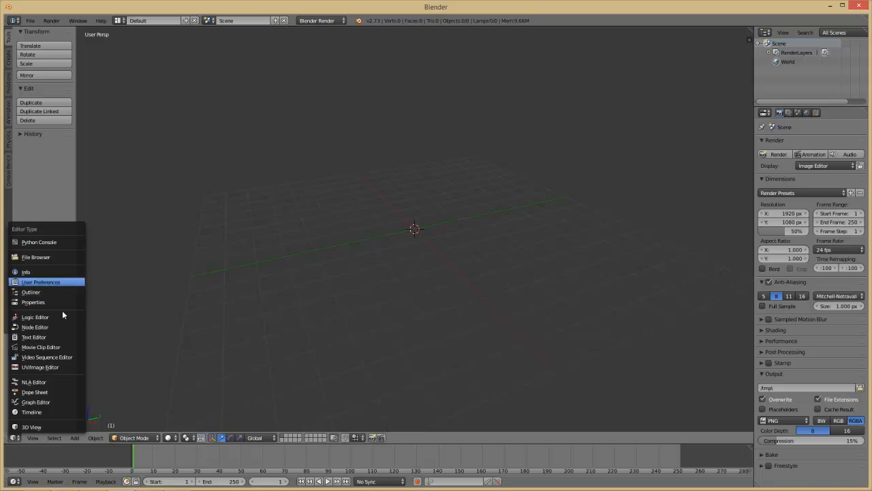
click(52, 368)
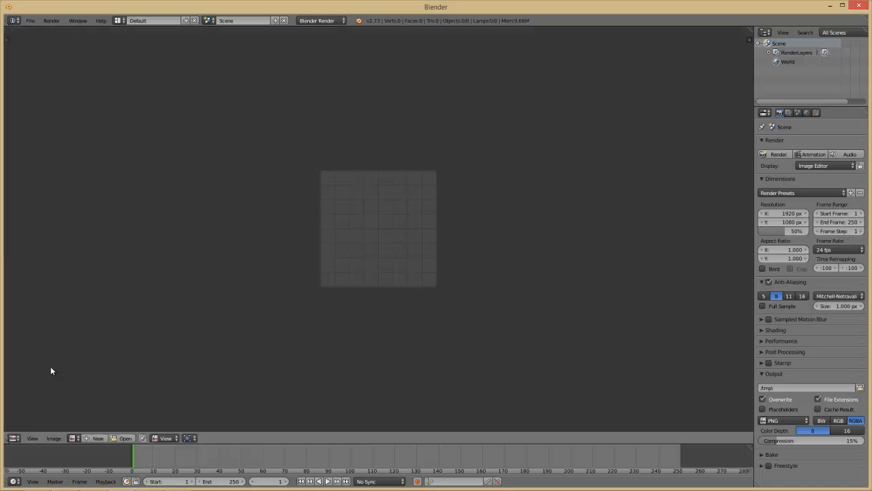
click(14, 438)
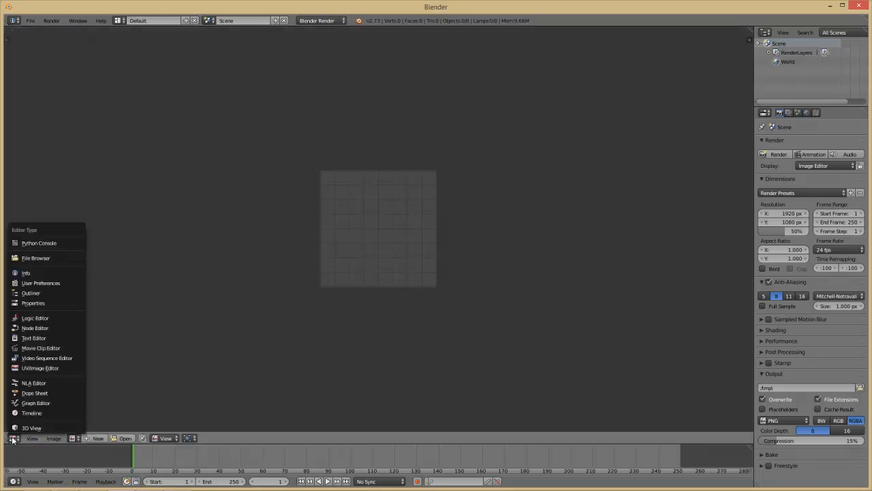
click(66, 357)
key(Home)
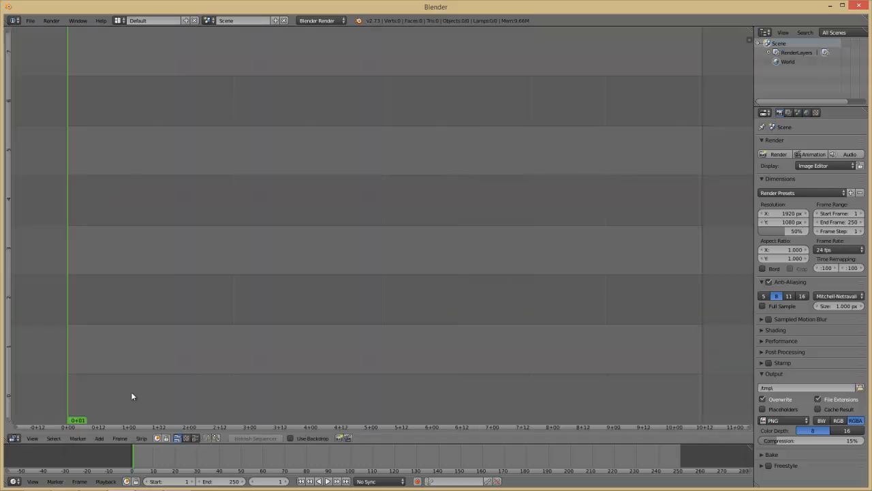
click(195, 438)
drag(317, 185, 336, 277)
middle_drag(285, 372, 305, 373)
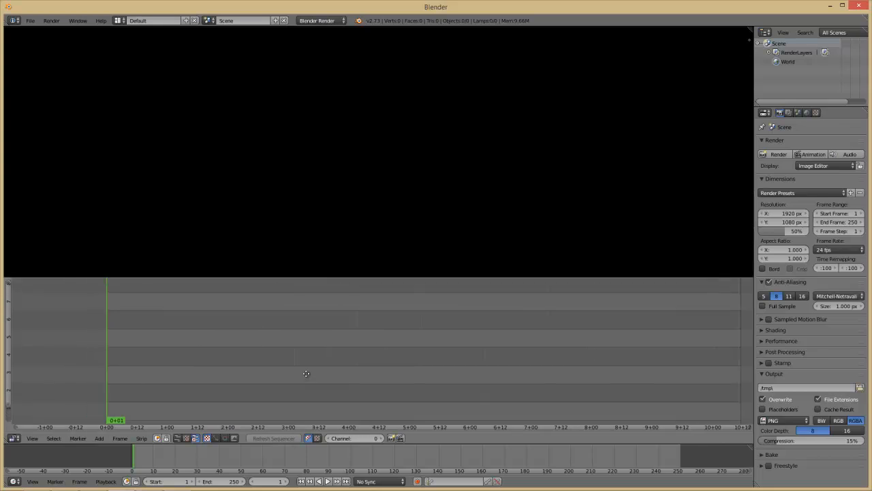
Enlarge the sequencer area and add tower0250.png from the Video folder's 00 tower subfolder as an image strip.
drag(319, 276, 311, 249)
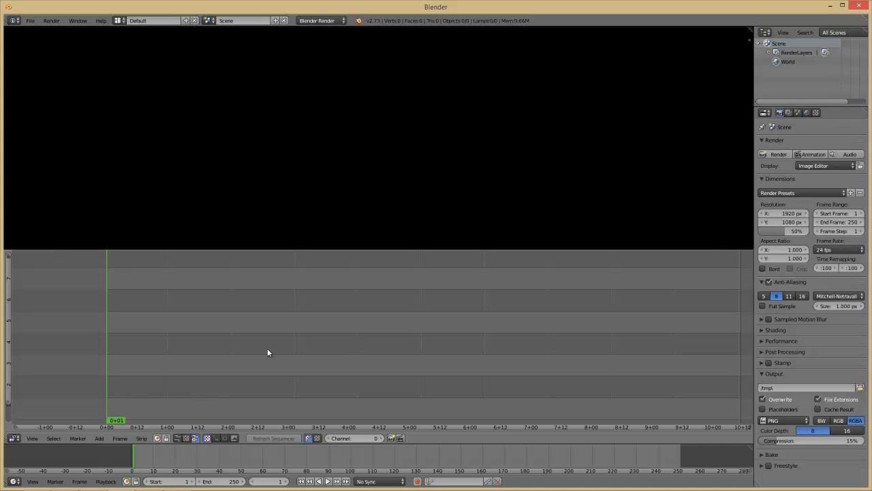
key(shift+a)
mouse_move(268, 349)
click(261, 386)
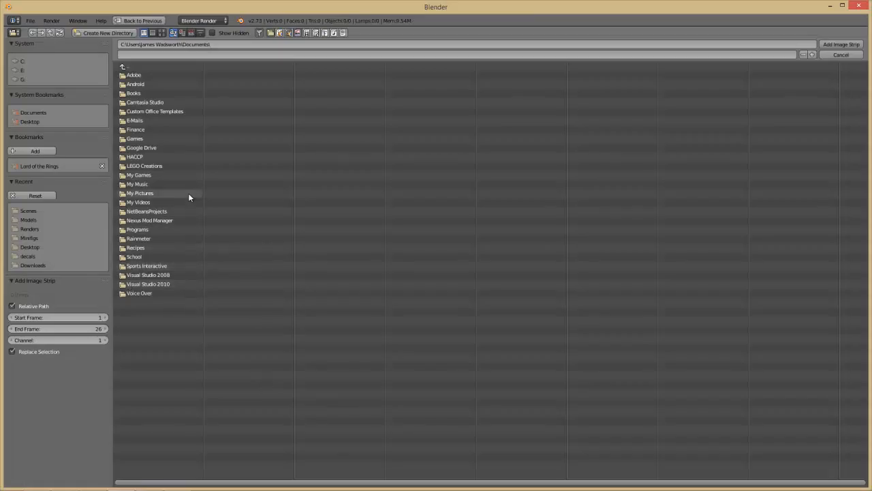
click(29, 220)
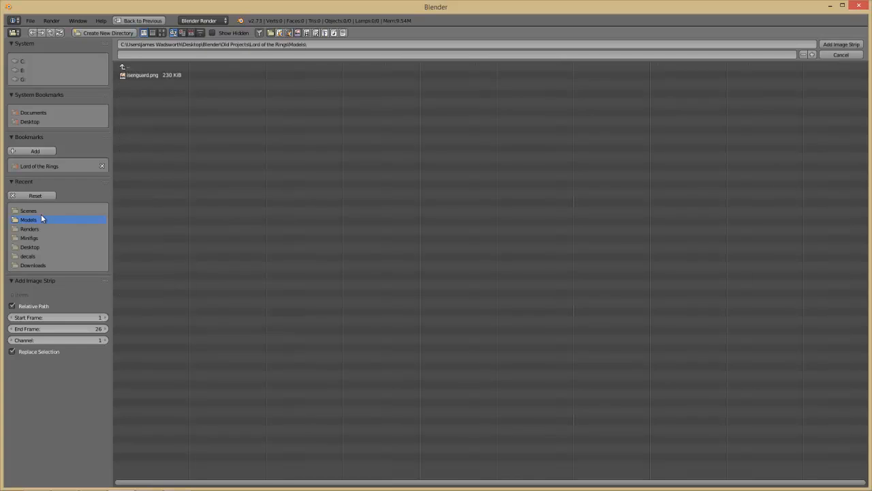
click(149, 66)
click(151, 129)
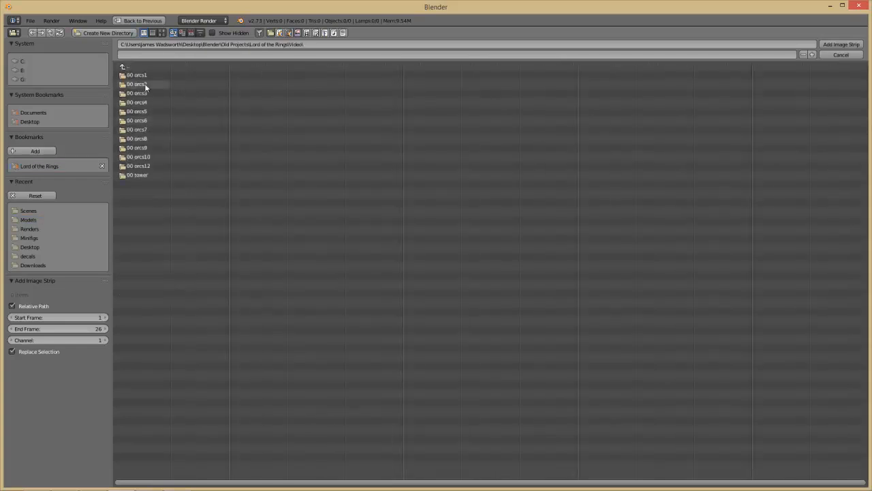
click(143, 175)
click(146, 76)
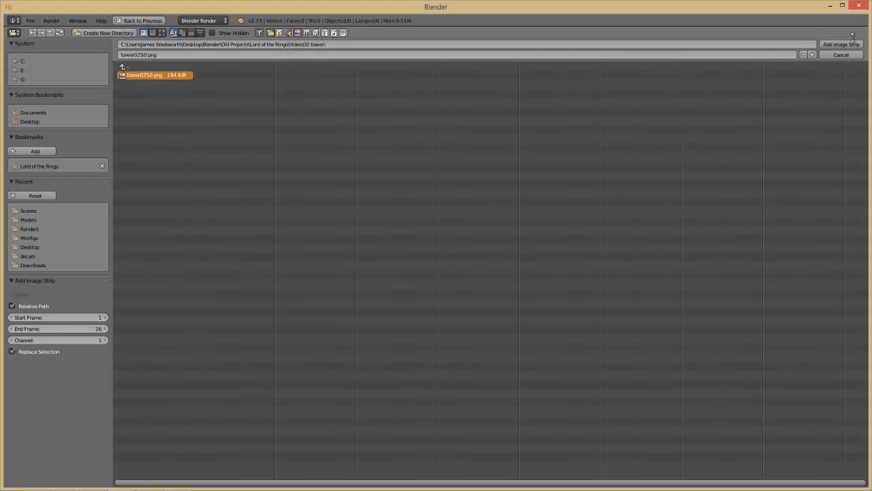
click(841, 44)
scroll(408, 148, up, 5)
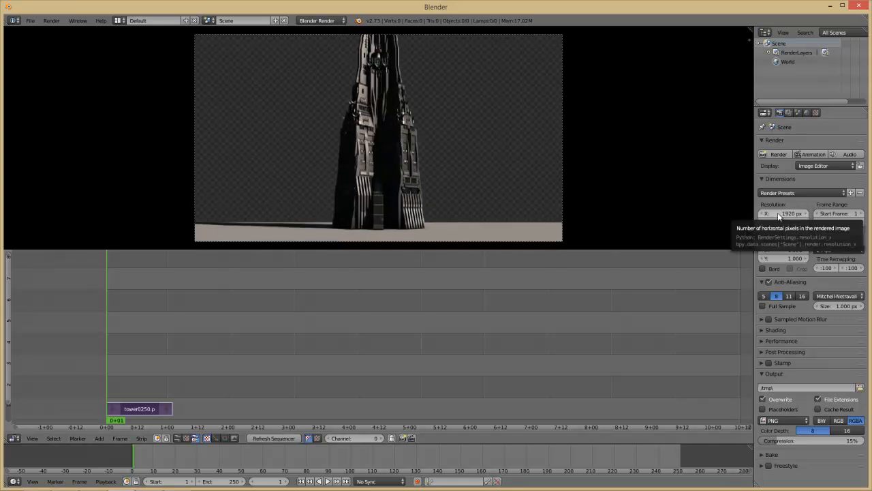
Check the dimensions of 0250.png in the 00 orcs4 folder and set the render resolution to 1280 × 536 px.
key(alt+Tab)
click(284, 105)
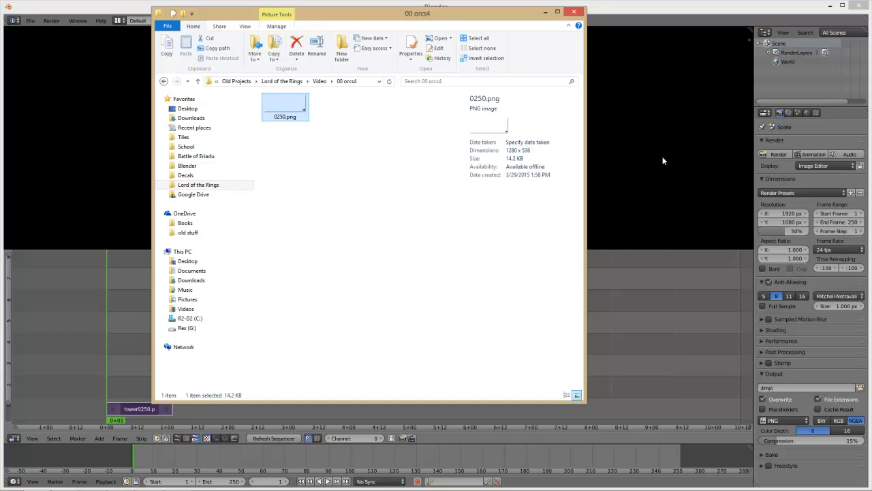
click(785, 214)
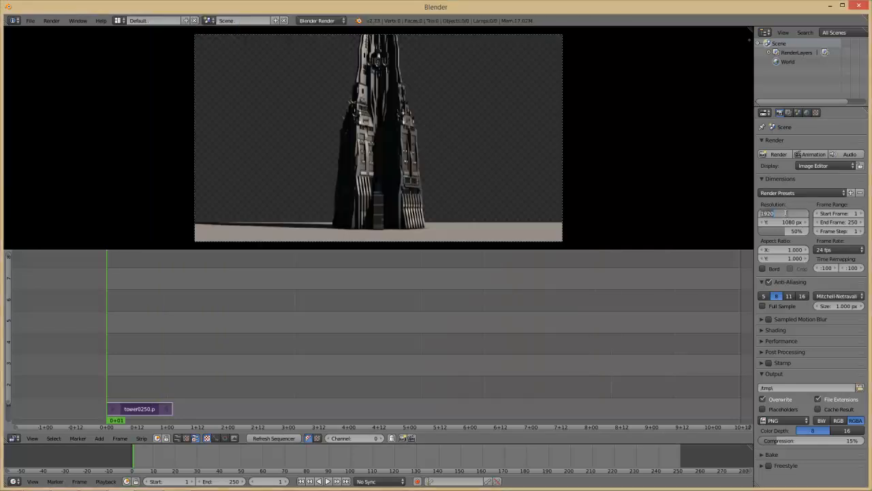
text(1280)
click(775, 222)
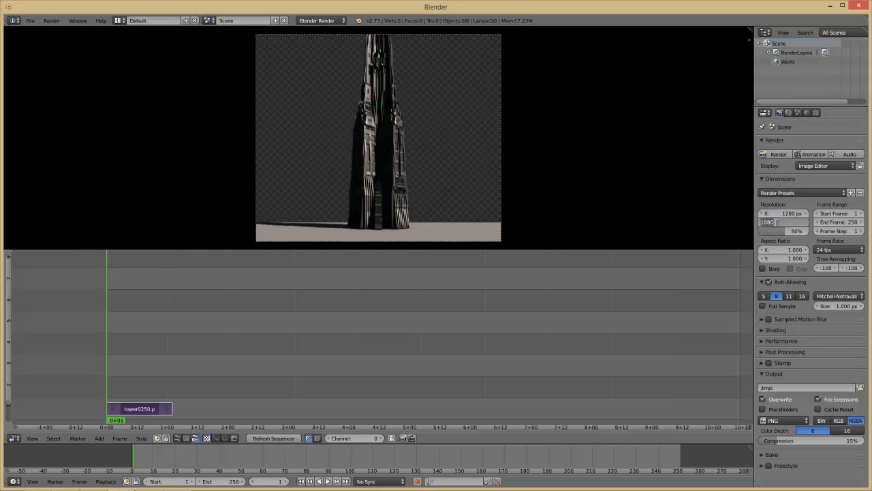
text(7)
key(Return)
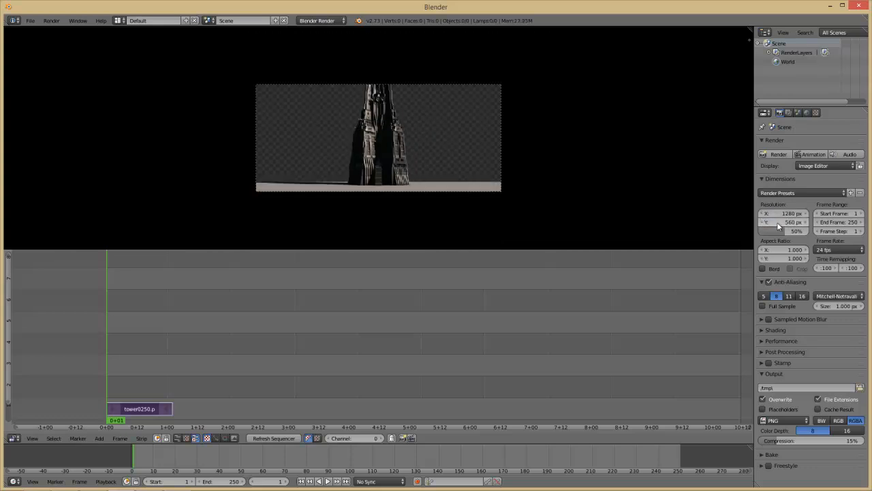
key(alt+Tab)
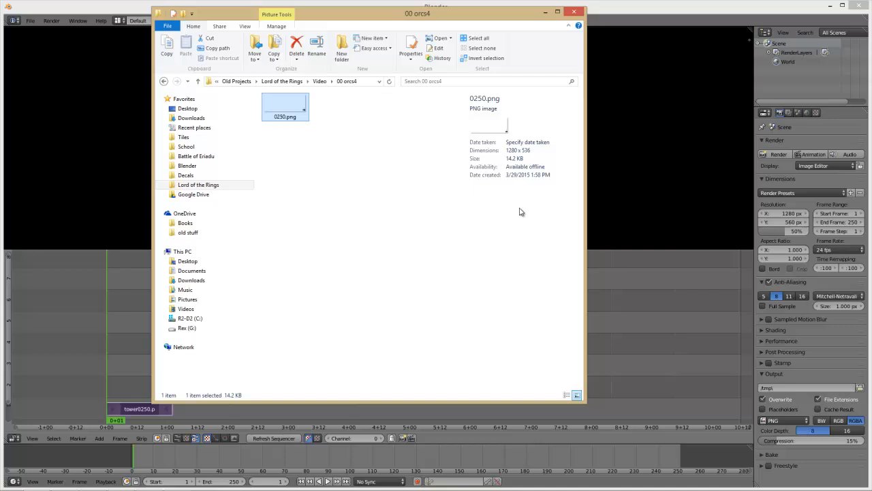
click(648, 207)
click(791, 222)
text(53)
key(Return)
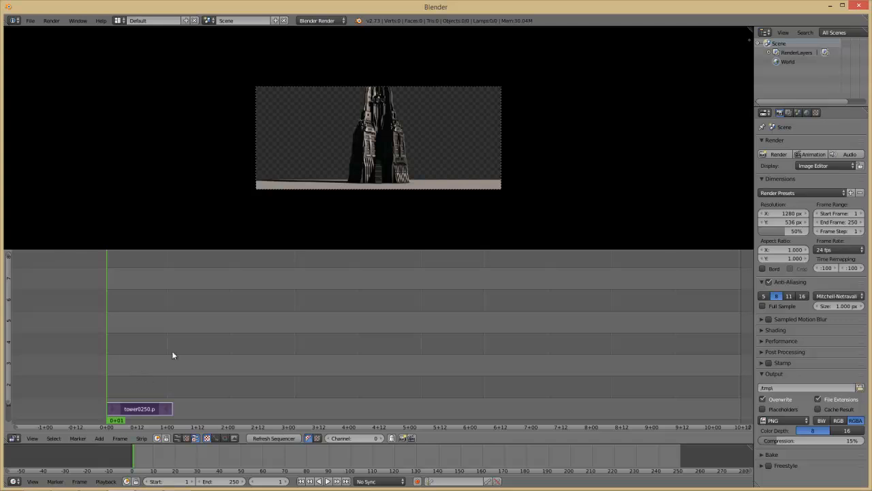
Add 0250.png from the 00 orcs1 folder as an image strip above the tower strip.
key(shift+a)
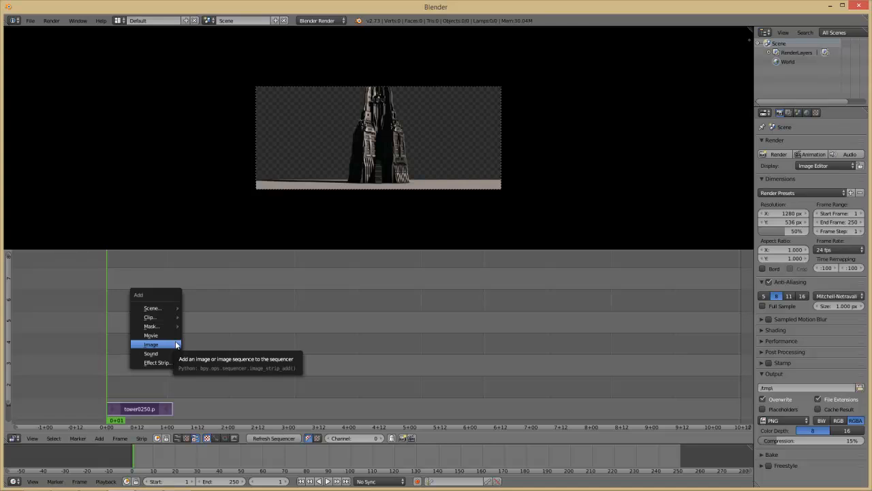
click(174, 344)
click(140, 67)
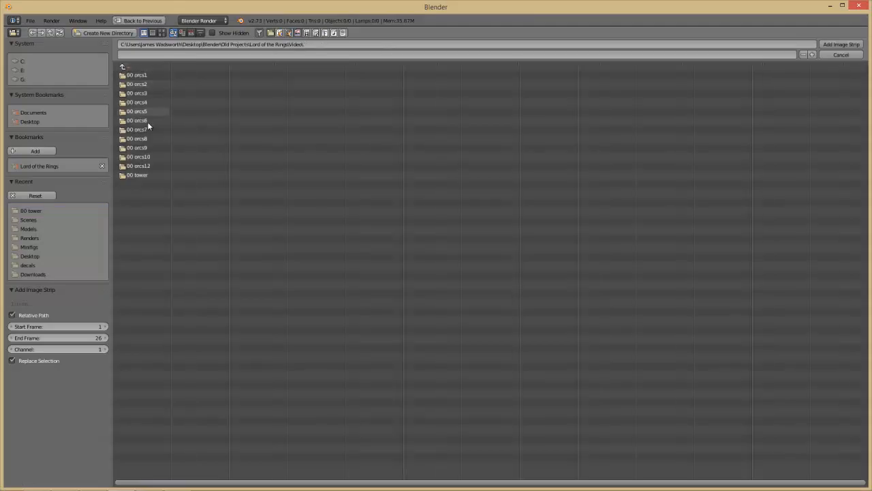
click(145, 75)
click(145, 75)
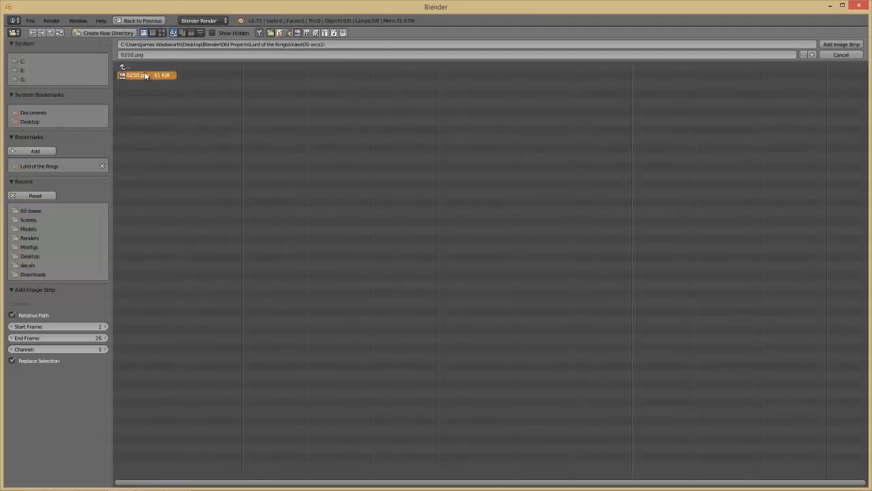
click(844, 44)
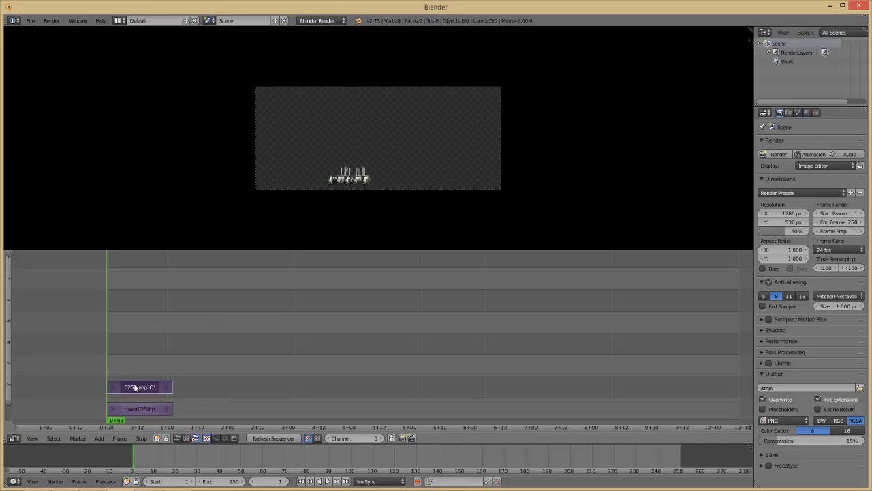
Set the 00 orcs1 strip's blend mode to Alpha Over and enlarge the preview area.
scroll(157, 394, up, 1)
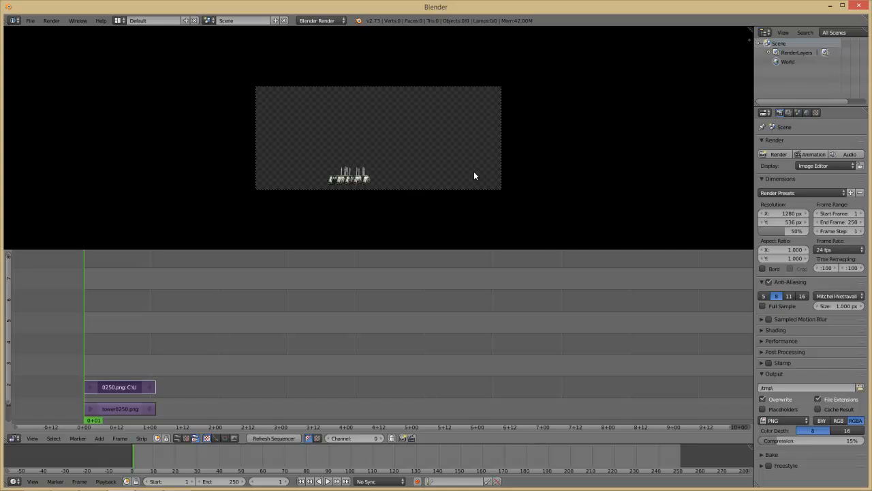
key(n)
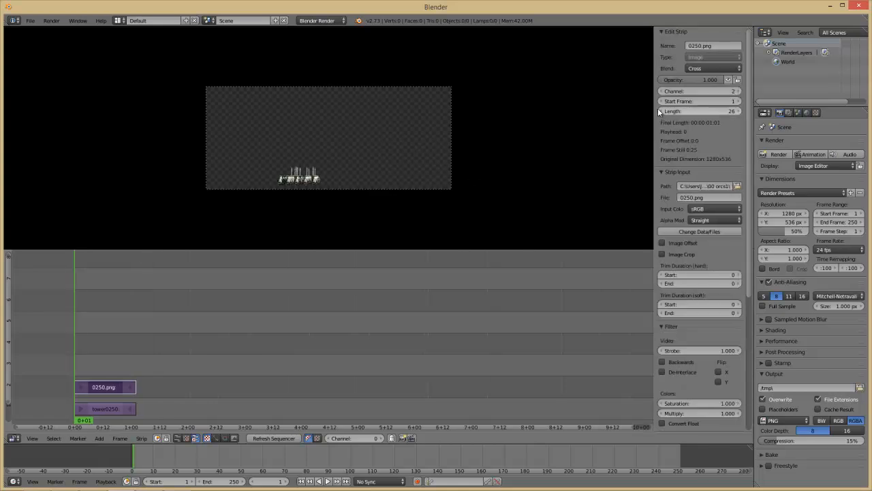
click(710, 68)
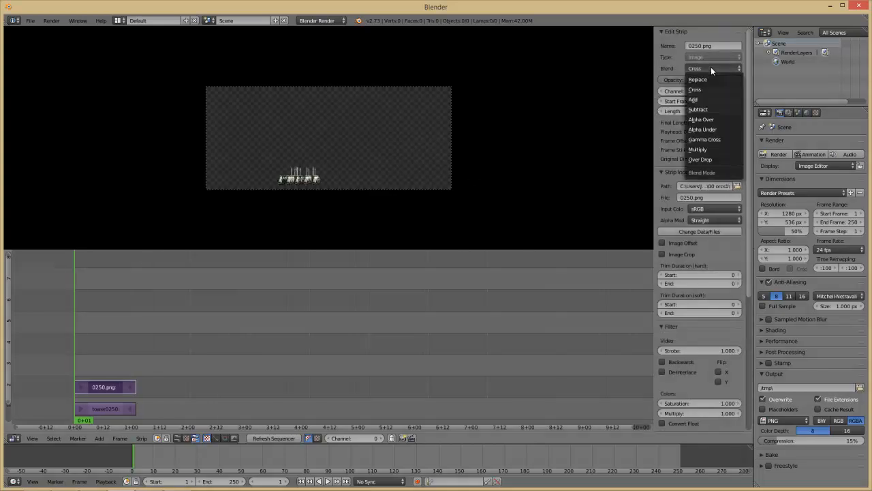
click(713, 68)
click(709, 121)
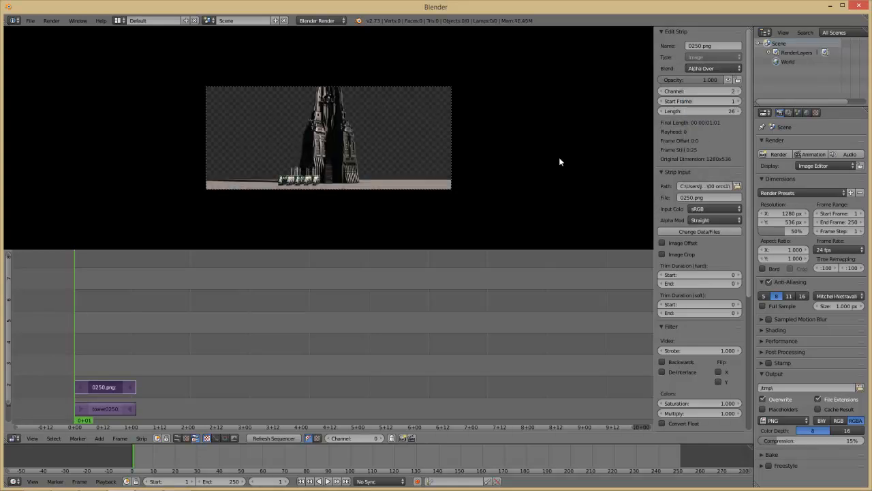
scroll(406, 164, up, 5)
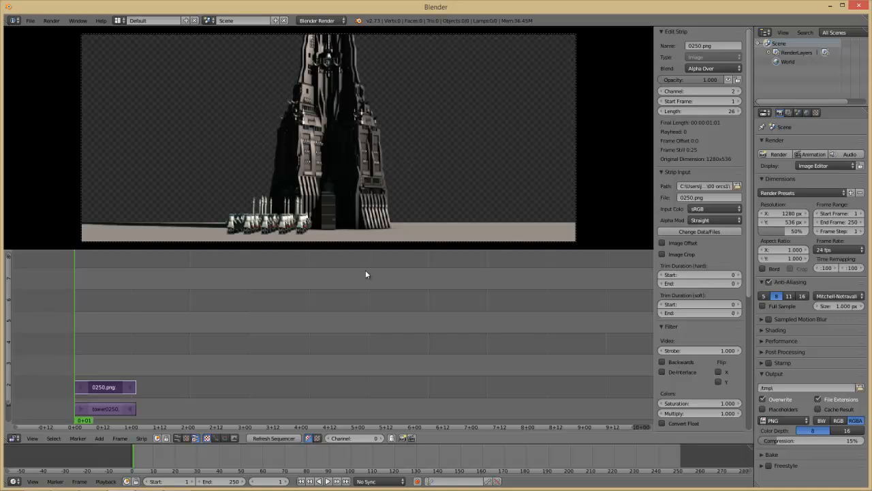
drag(371, 249, 380, 332)
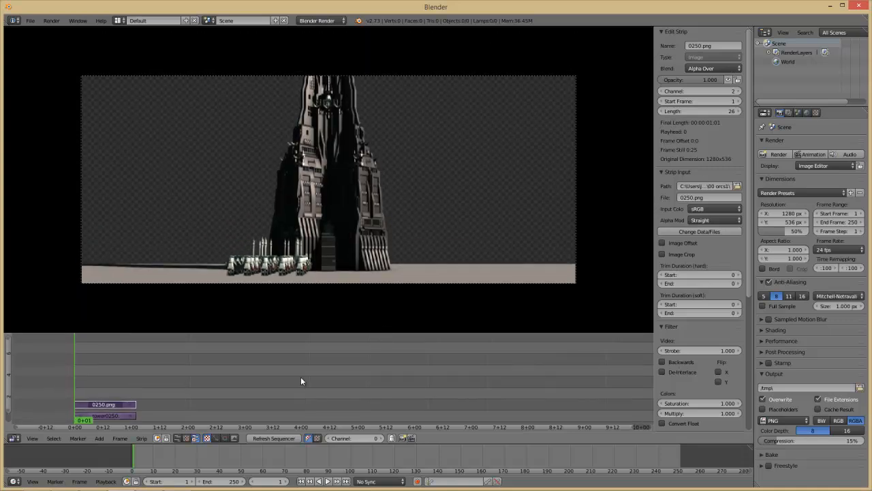
Add 0250.png from the 00 orcs2 folder as another image strip on channel 3.
key(shift+a)
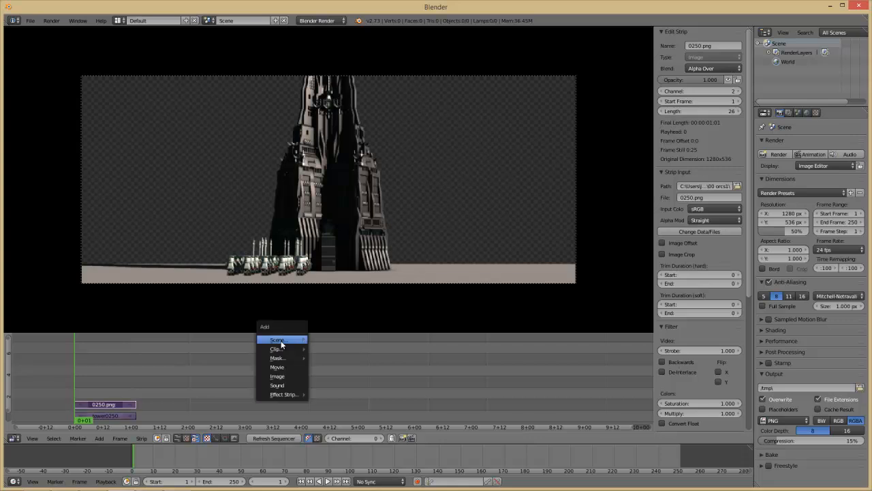
click(290, 376)
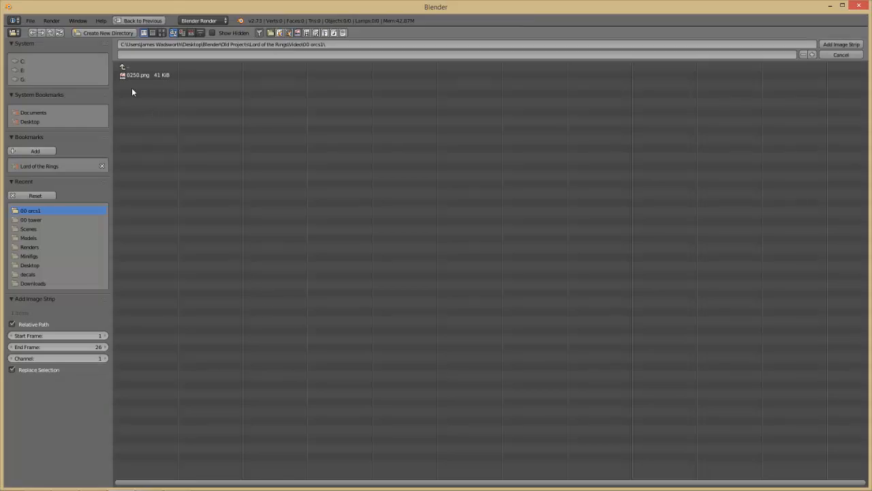
click(129, 66)
click(150, 84)
click(148, 77)
click(841, 44)
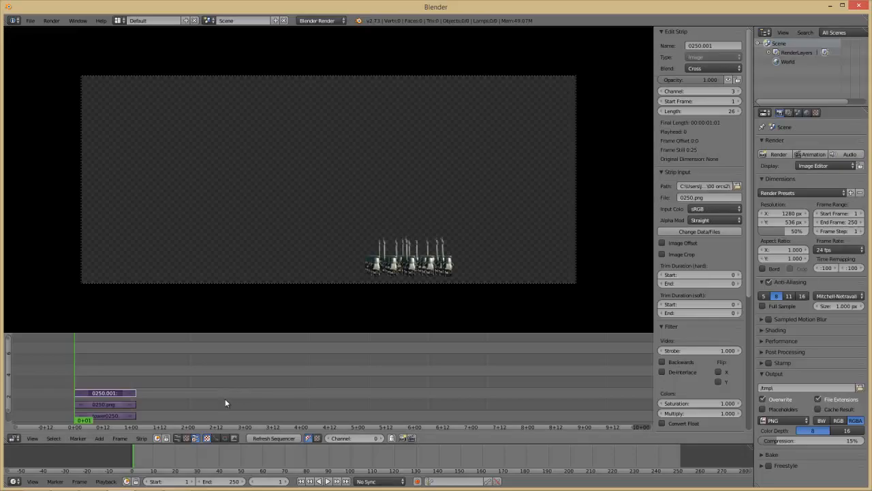
Add 0250.png from the 00 orcs3 folder as an image strip on channel 4.
key(shift+a)
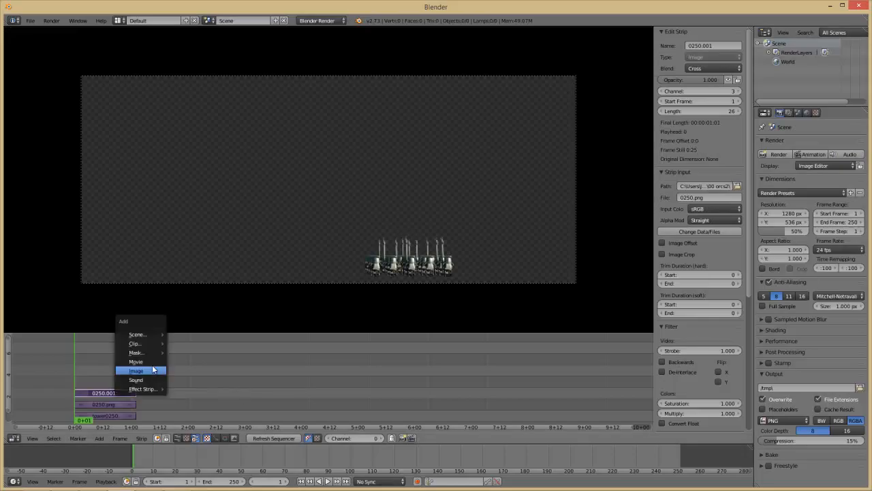
click(154, 371)
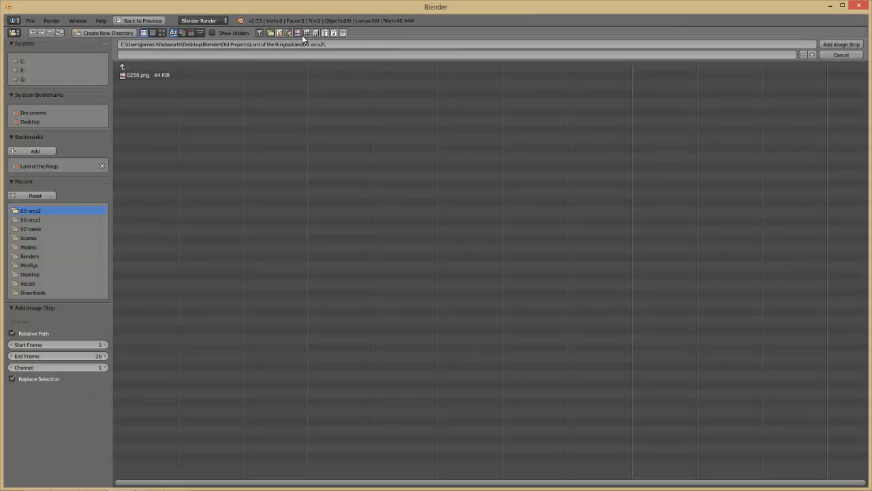
click(139, 67)
click(144, 92)
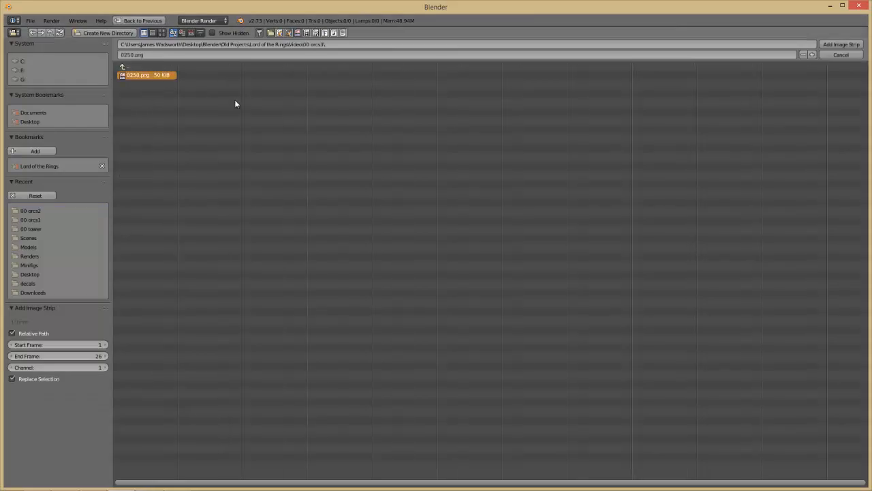
click(844, 43)
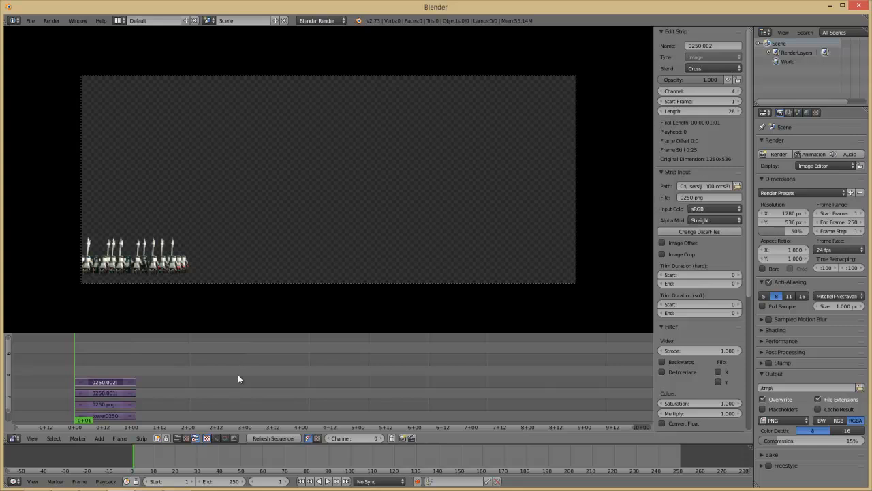
Add 0250.png from the 00 orcs4 folder as an image strip on channel 5.
key(shift+a)
click(240, 378)
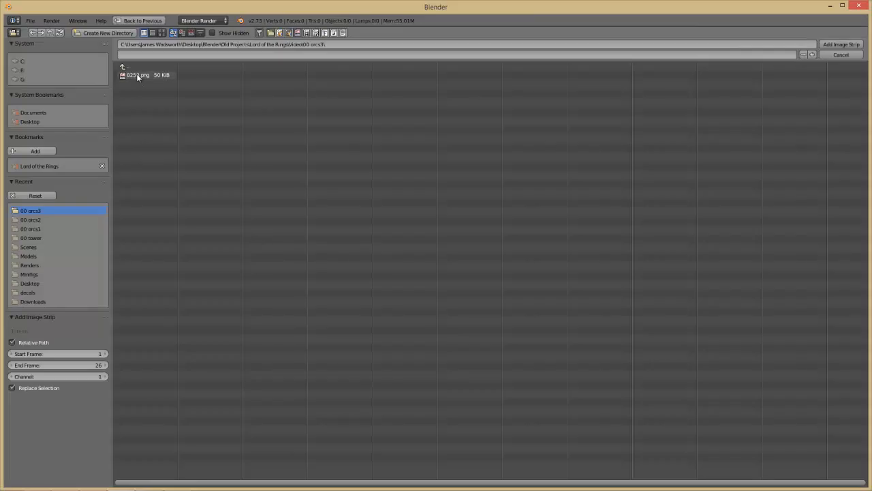
key(BackSpace)
click(148, 104)
click(134, 76)
click(856, 43)
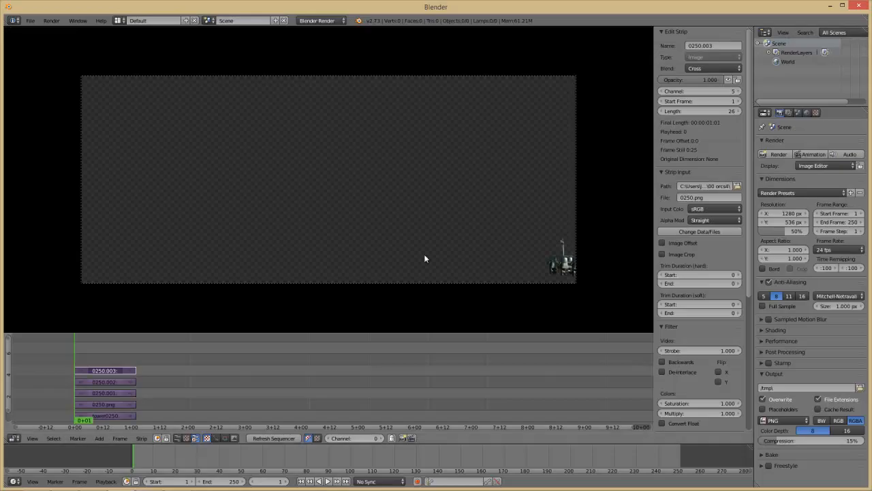
Set the blend mode of the 0250.003, 0250.002 and 0250.001 orc strips to Alpha Over.
middle_drag(298, 349, 375, 352)
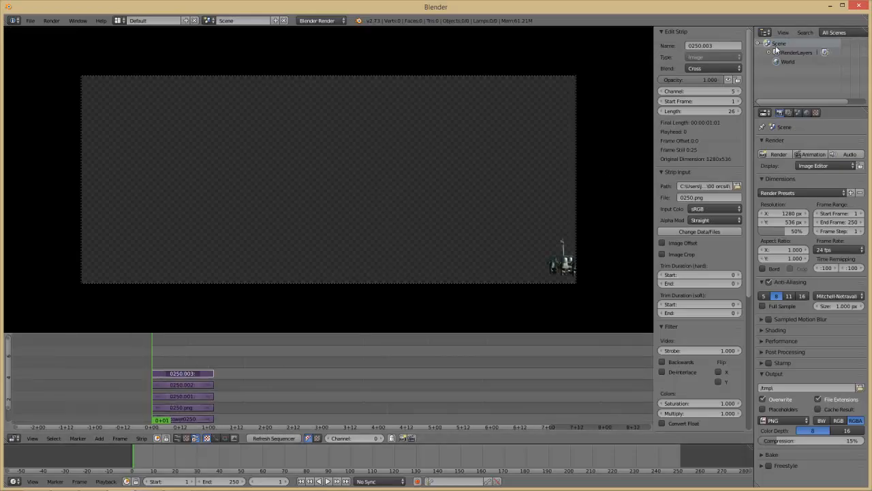
click(729, 67)
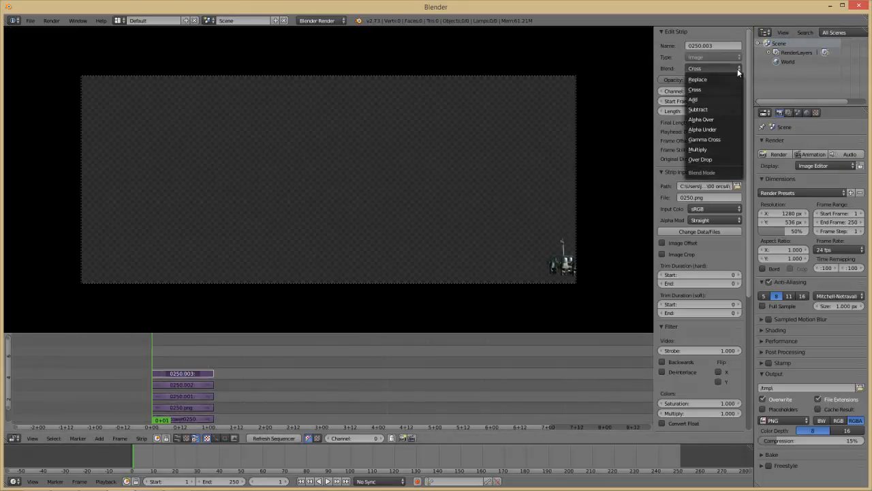
click(719, 119)
right_click(189, 384)
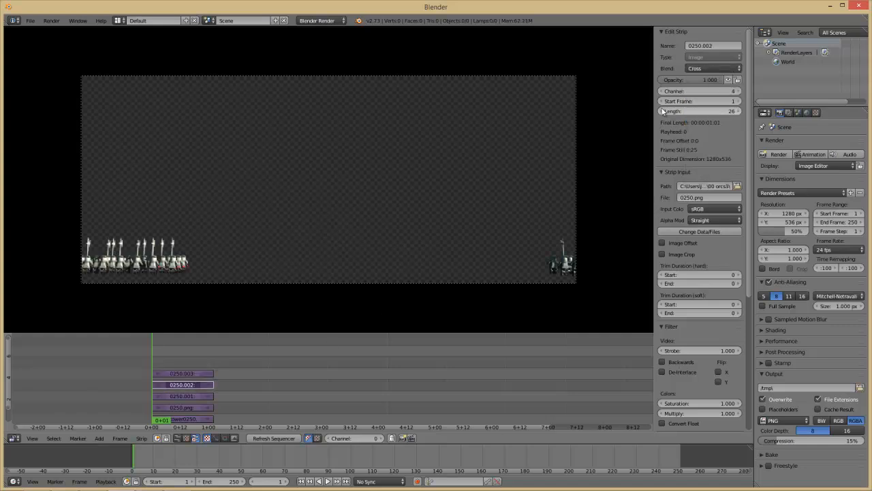
click(693, 73)
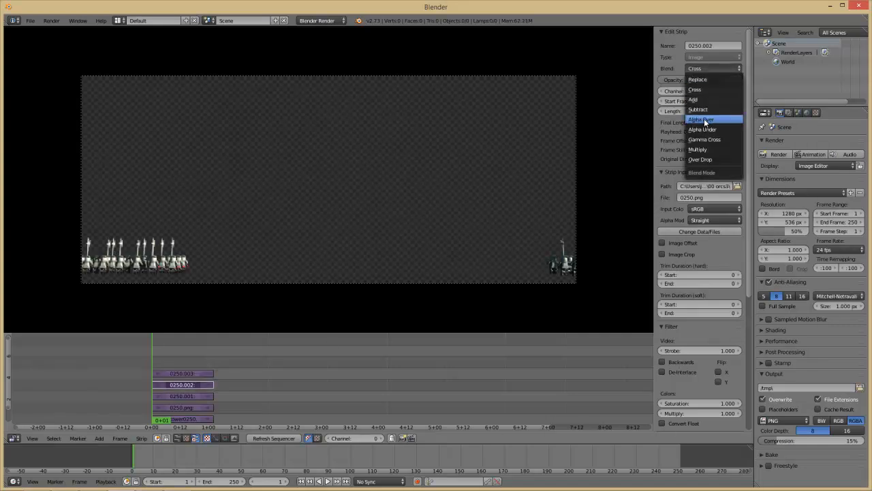
click(717, 117)
right_click(201, 396)
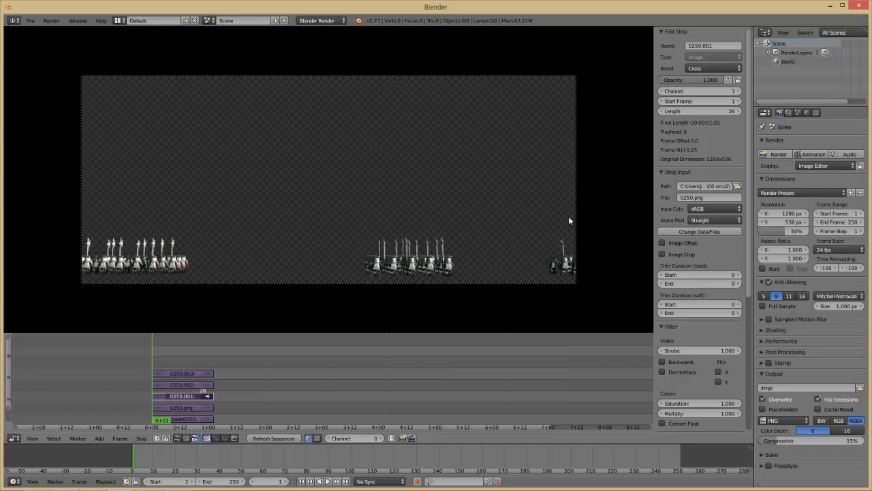
click(695, 68)
click(717, 119)
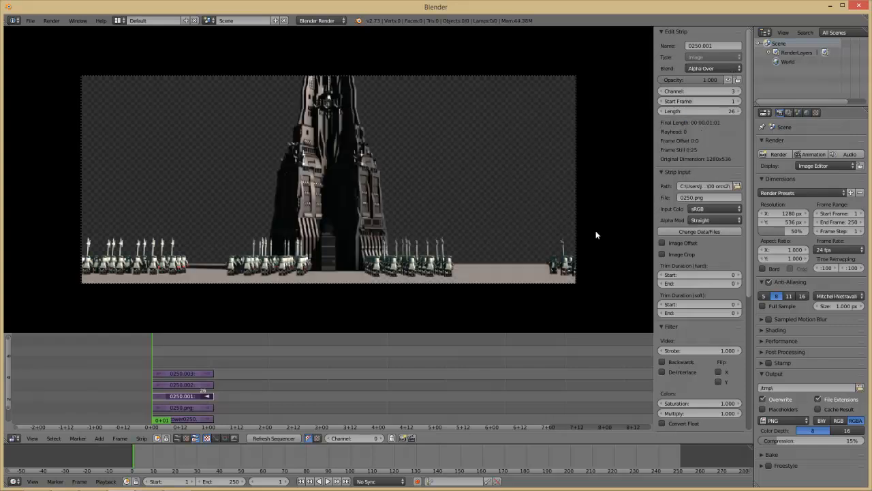
Inspect the composited preview up close with the channel 2 orc strip selected and the playhead at frame 16.
scroll(483, 308, up, 3)
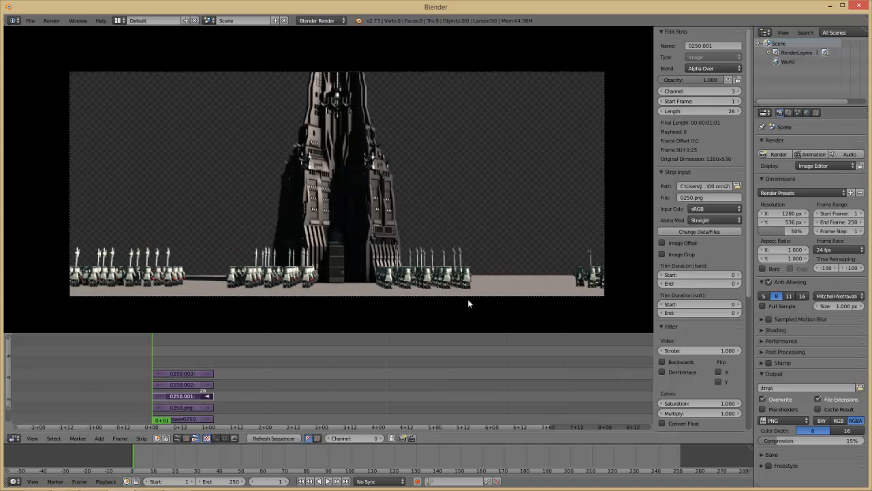
right_click(171, 407)
scroll(377, 259, up, 3)
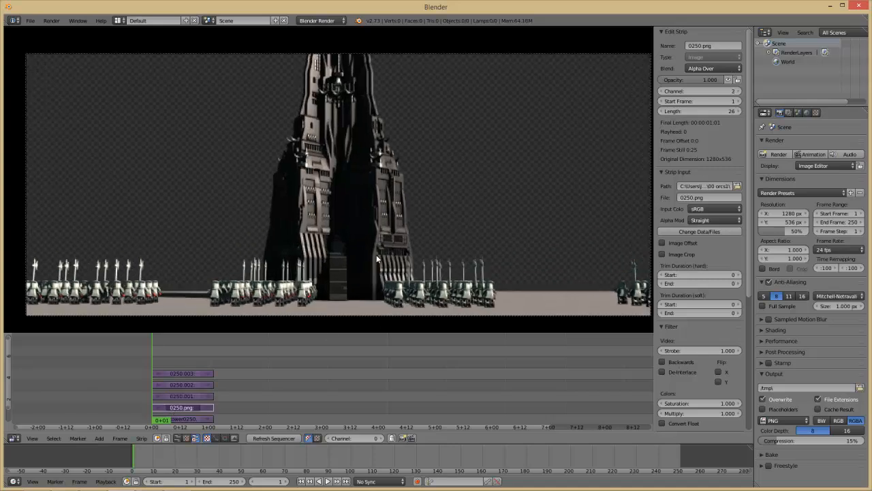
scroll(378, 264, down, 3)
drag(158, 377, 188, 389)
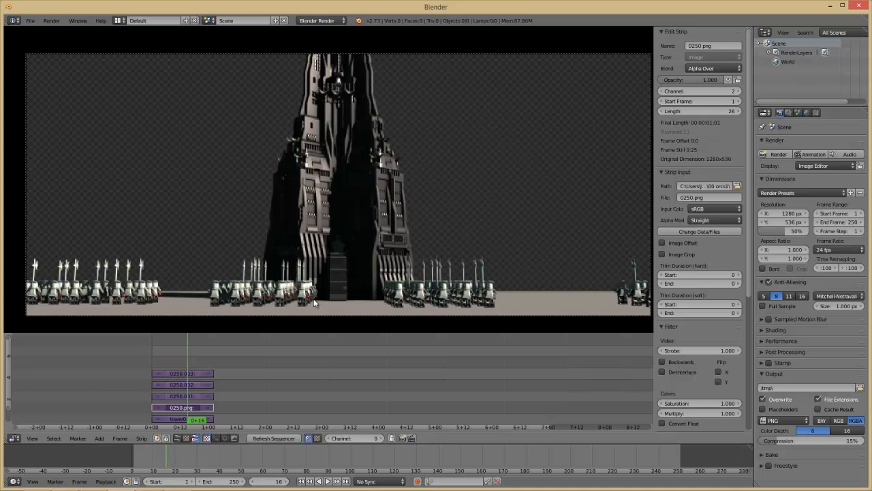
Save the composite as 02_comp.blend in the project's Scenes folder.
key(ctrl+s)
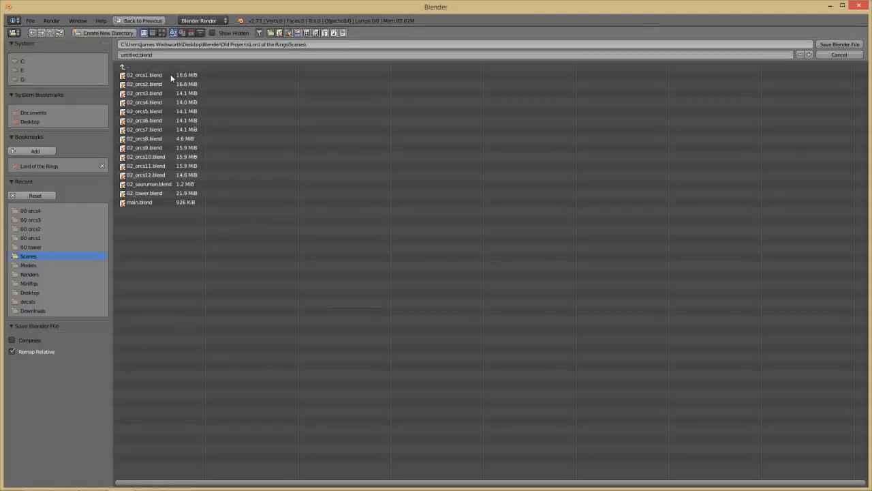
click(169, 55)
key(BackSpace)
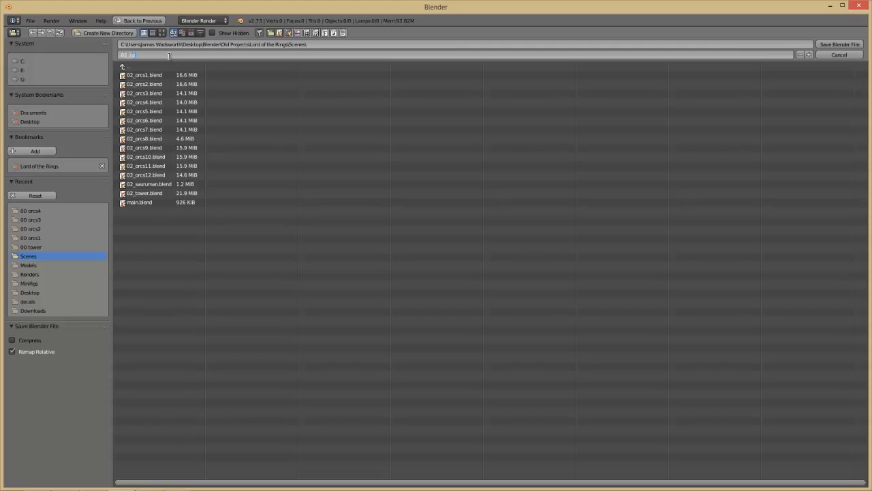
click(828, 47)
click(827, 47)
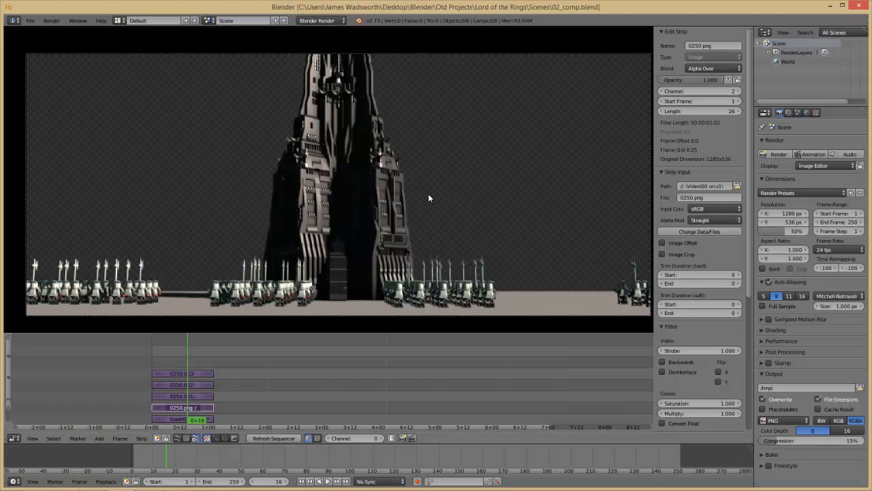
Open 02_orcs11.blend from the Scenes folder of the Lord of the Rings project.
key(ctrl+o)
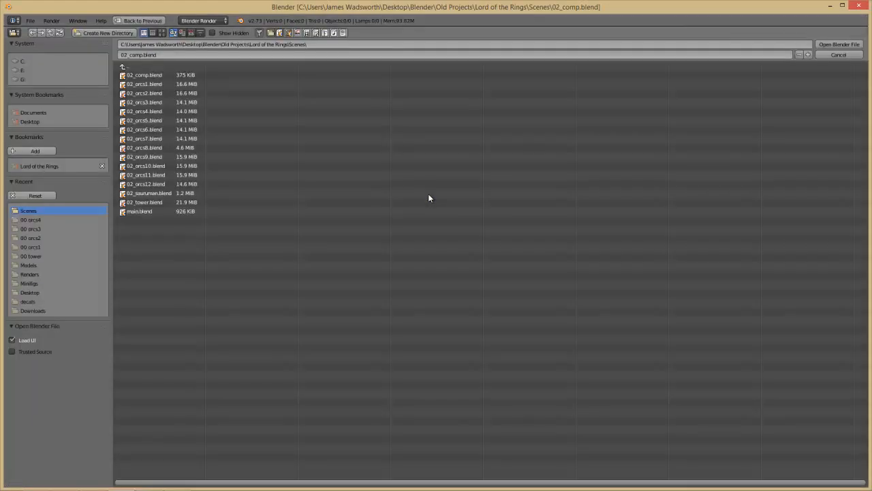
click(130, 67)
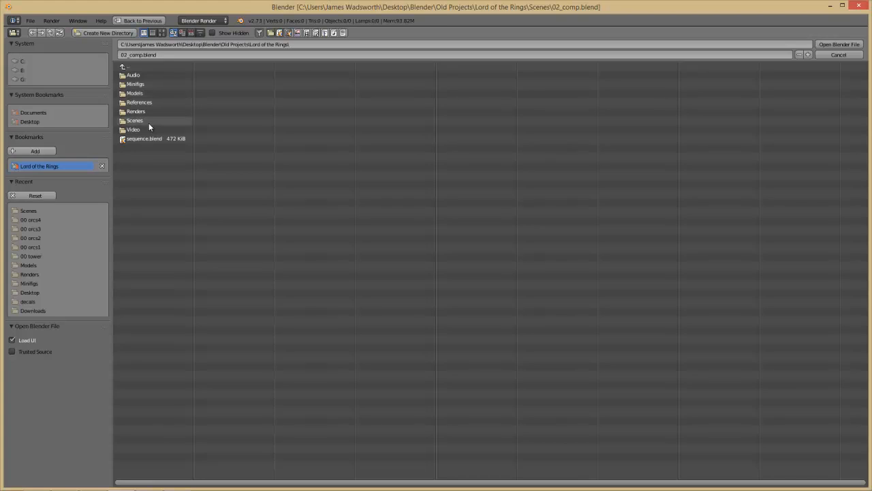
click(149, 120)
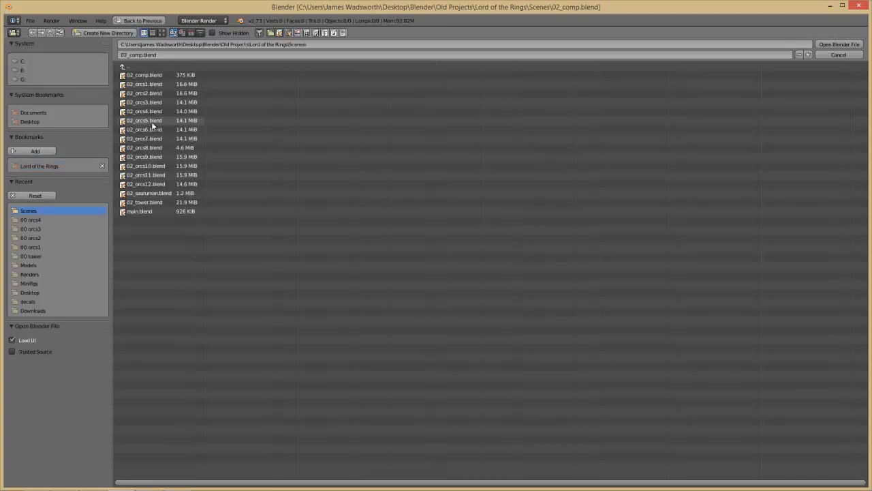
double_click(173, 173)
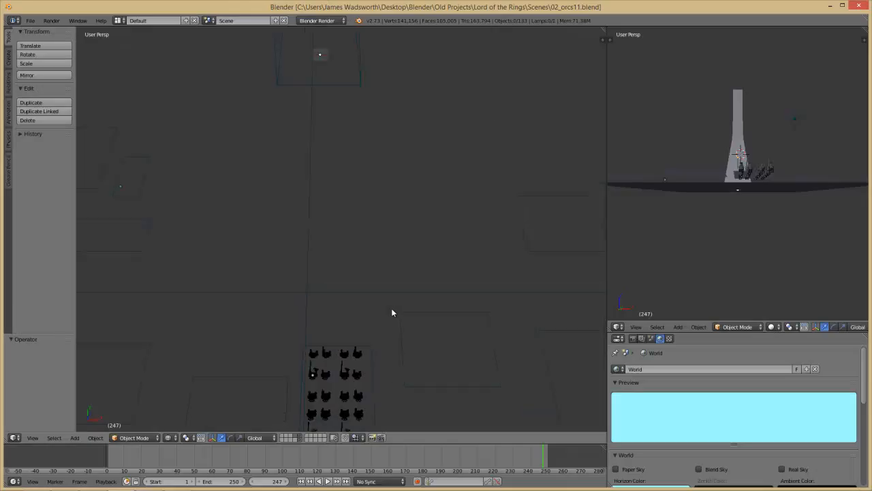
View the scene shaded through the camera and show only the layer holding the orc soldiers.
key(z)
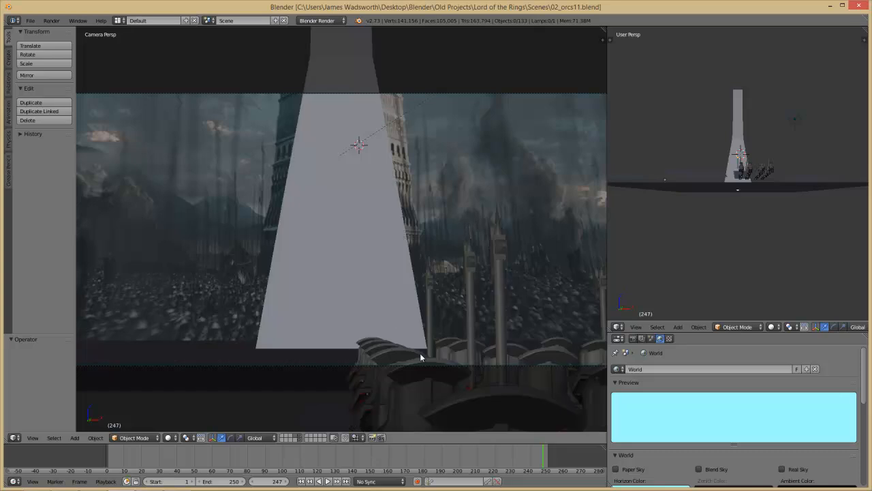
scroll(420, 353, down, 1)
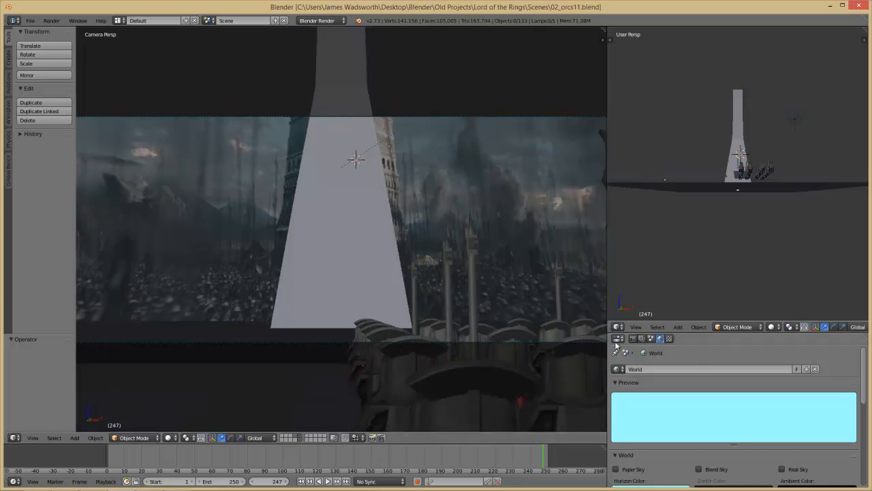
scroll(372, 353, down, 2)
right_click(385, 347)
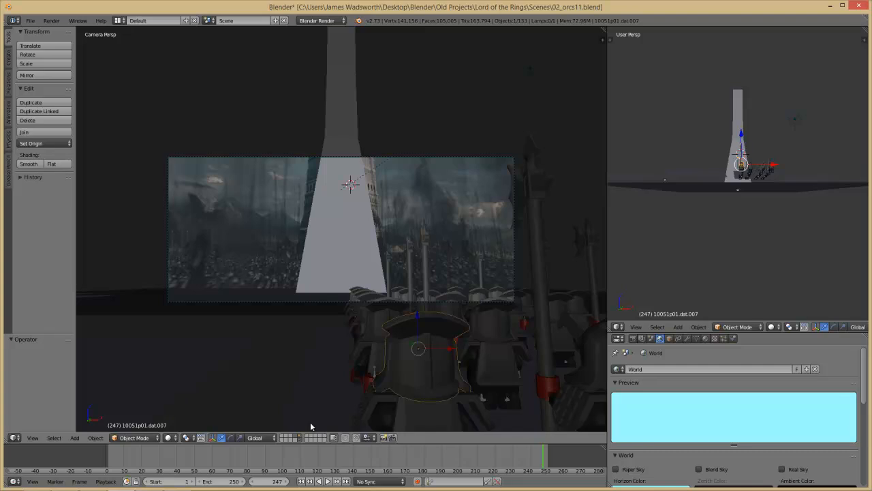
click(300, 437)
scroll(409, 327, down, 3)
scroll(407, 322, up, 2)
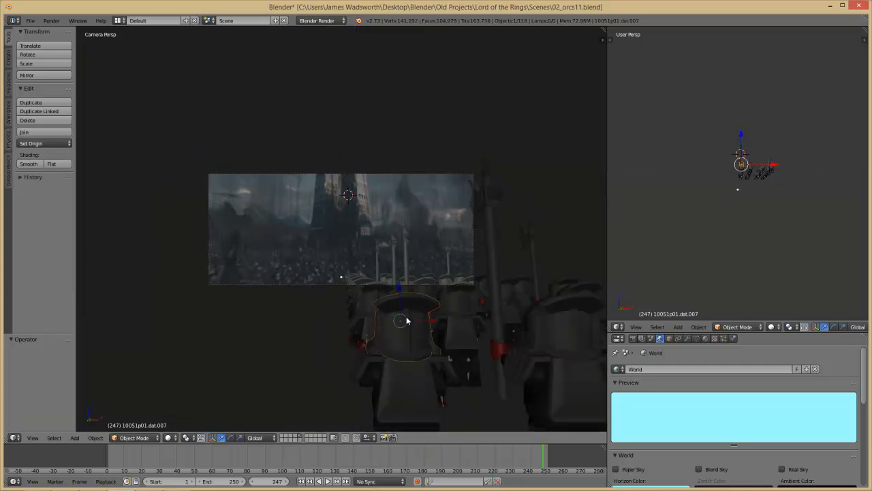
Put the Sun lamp and camera from the tower and ground layer on the orcs' layer, and display only that layer.
click(298, 440)
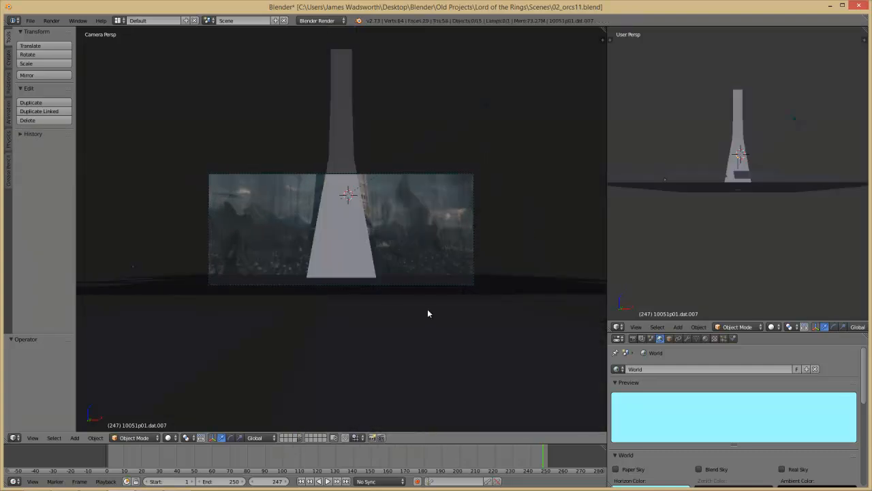
scroll(409, 272, down, 2)
scroll(380, 214, up, 2)
right_click(451, 141)
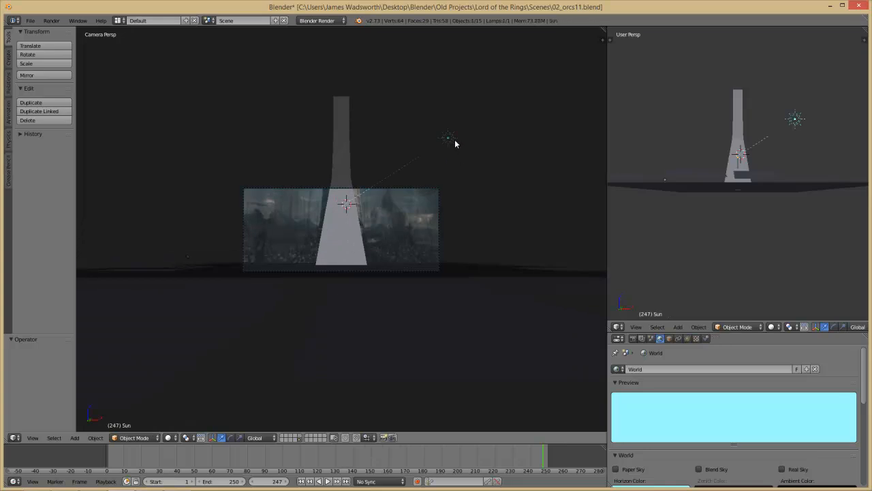
shift+right_click(434, 192)
key(m)
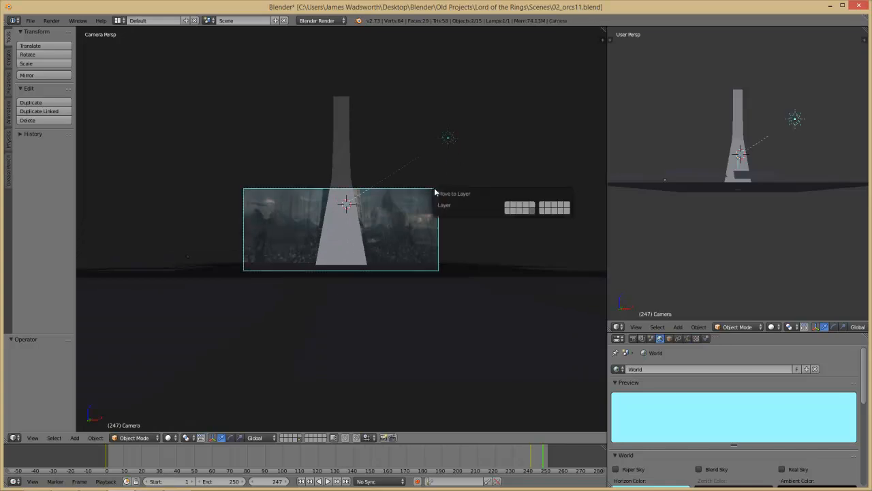
click(535, 209)
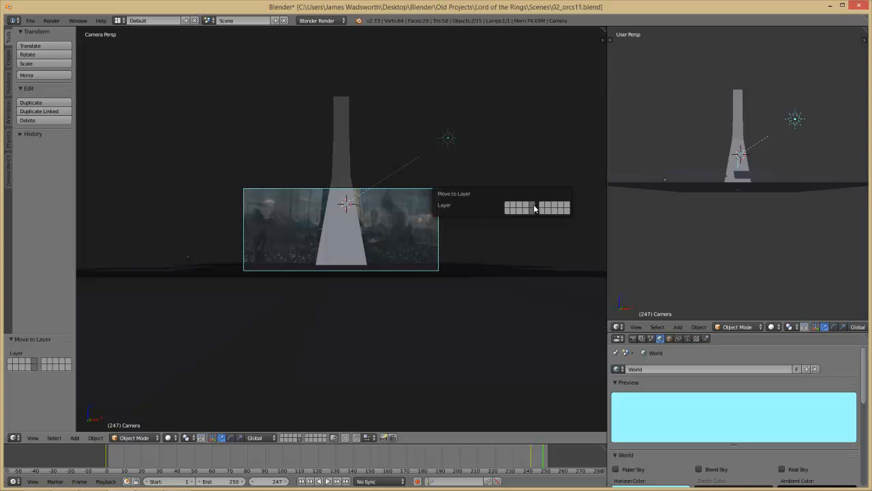
click(298, 441)
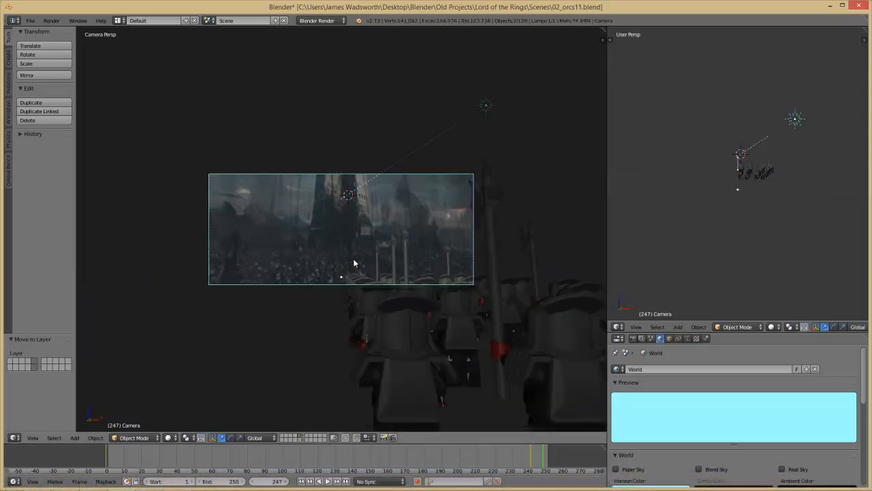
Bring up the render settings, then switch to File Explorer and copy the 00 orcs10 folder's name in the Video folder.
click(632, 338)
scroll(754, 422, down, 5)
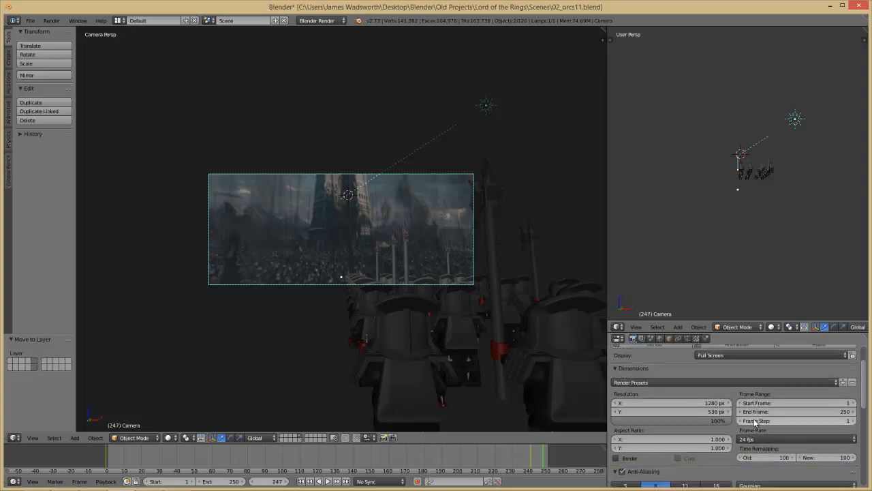
key(alt+Tab)
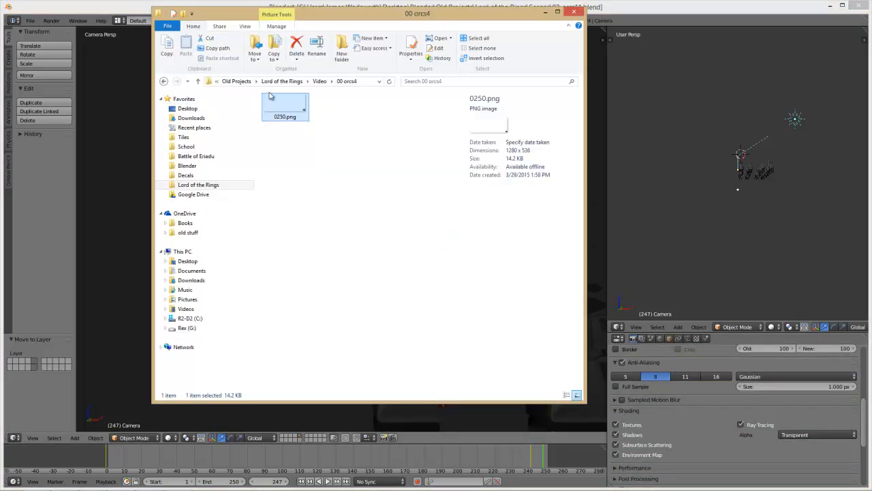
key(alt+Tab)
key(alt+Tab)
click(320, 81)
click(306, 196)
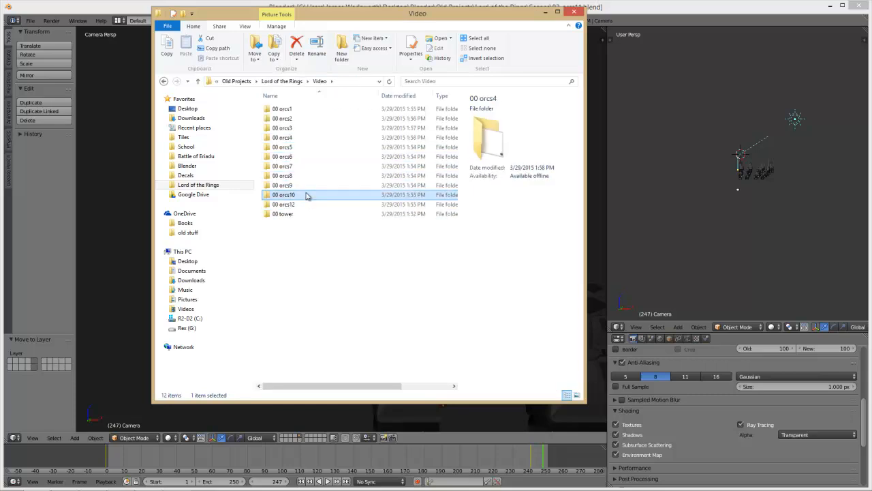
click(308, 197)
key(ctrl+c)
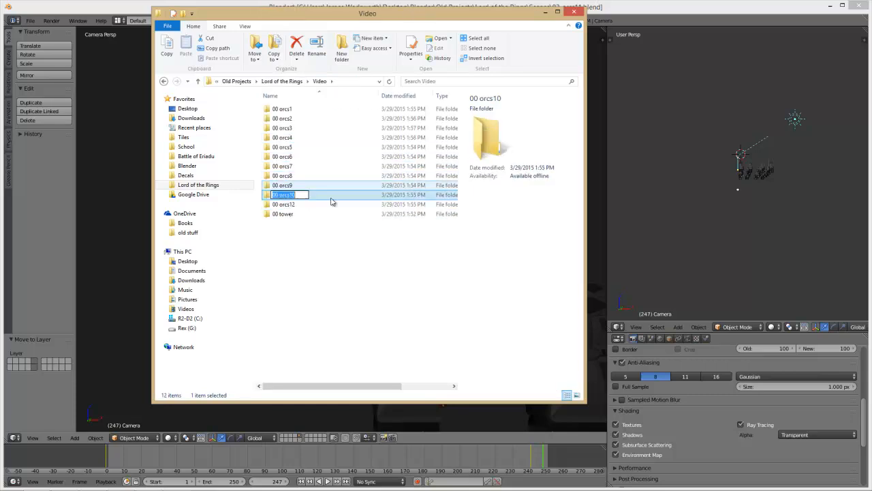
Create a new folder named 00 orcs11 in the Video folder, reusing the copied name.
click(353, 255)
click(341, 54)
key(ctrl+v)
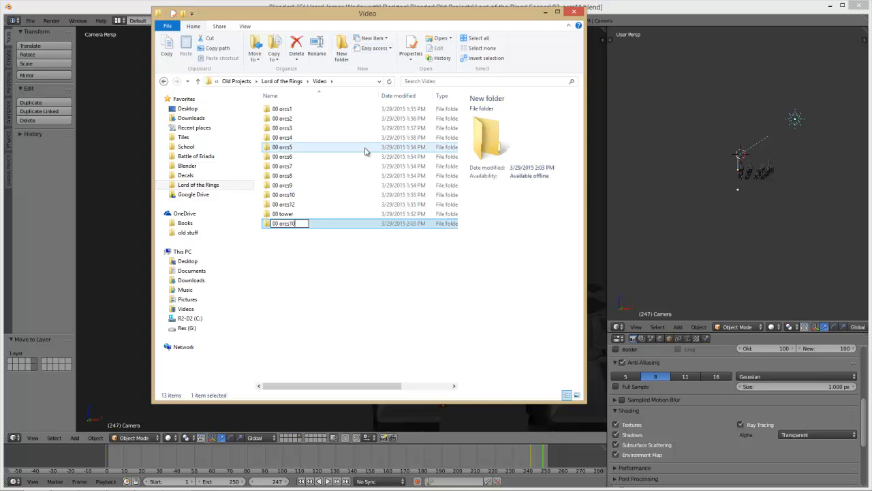
key(BackSpace)
text(1)
key(Return)
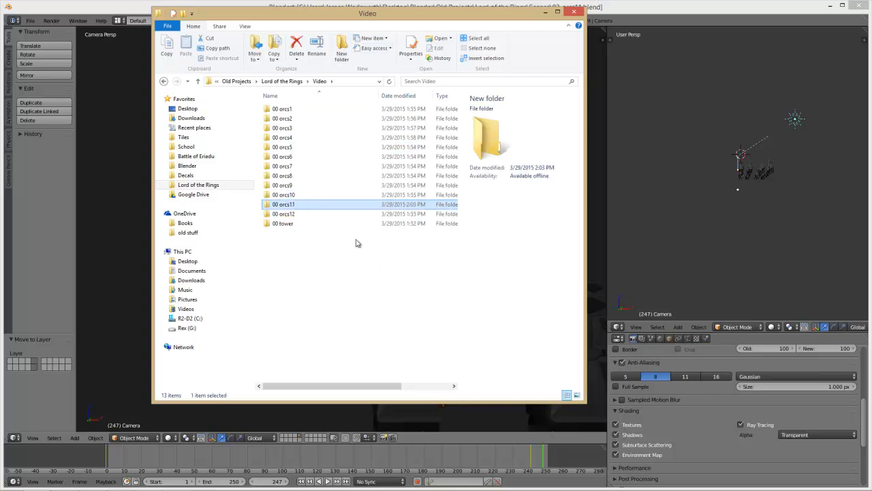
Copy the 00 orcs11 folder's path and set it as the render output path in Blender.
double_click(298, 206)
click(330, 82)
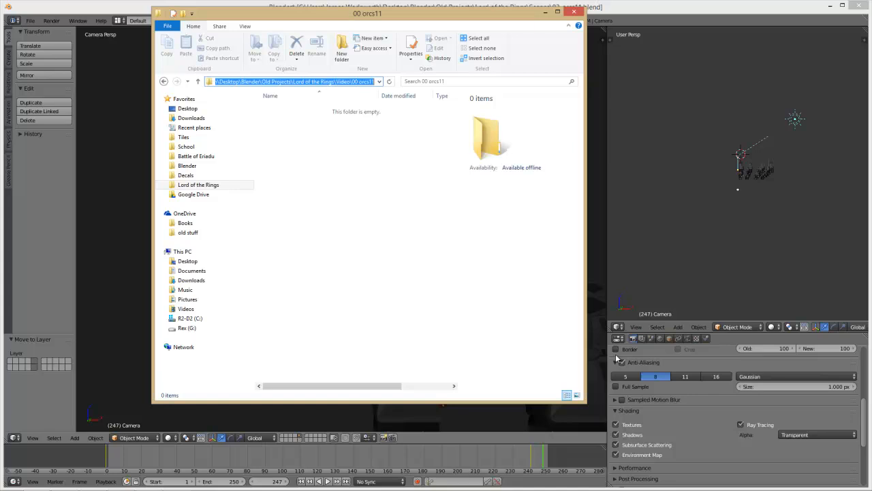
click(706, 446)
scroll(721, 445, down, 3)
click(721, 452)
text(C:\Users\James Wadsworth\Desktop\Blender\Old Projects\Lord of the Rings\Video\00 orcs11)
key(Return)
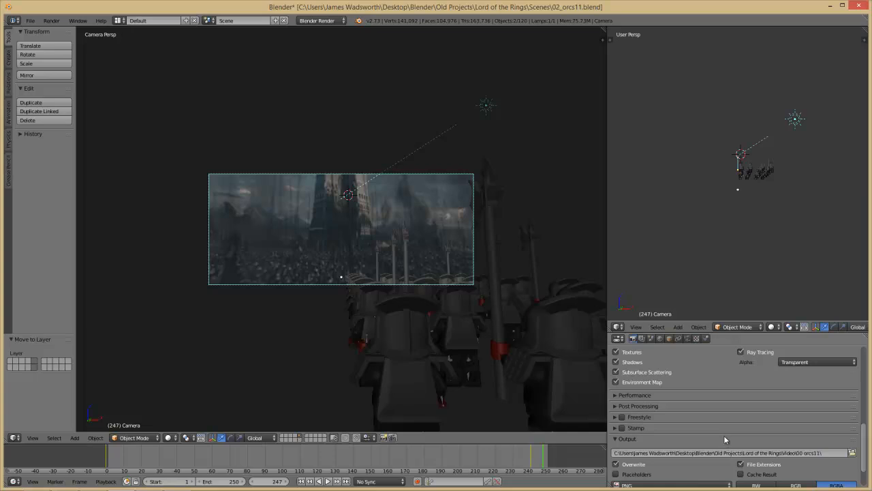
Set the render's start frame to 250.
scroll(724, 435, up, 5)
scroll(718, 413, up, 2)
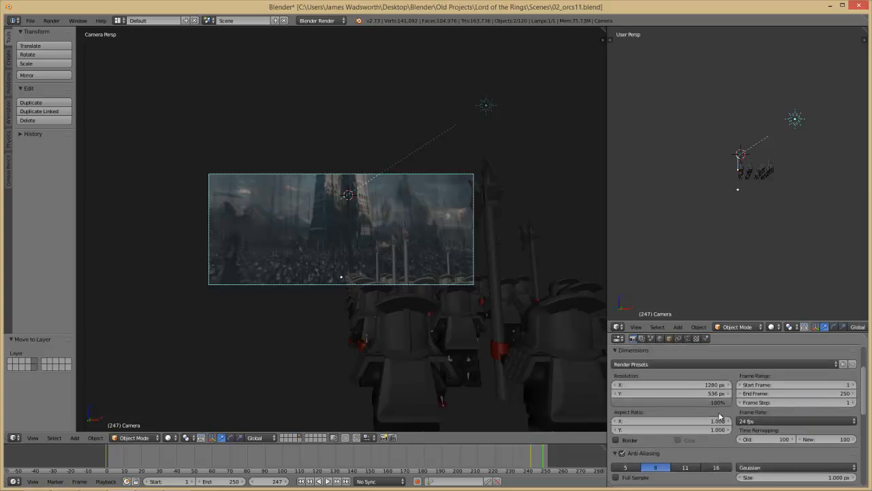
click(823, 385)
text(250)
key(Return)
scroll(827, 375, up, 3)
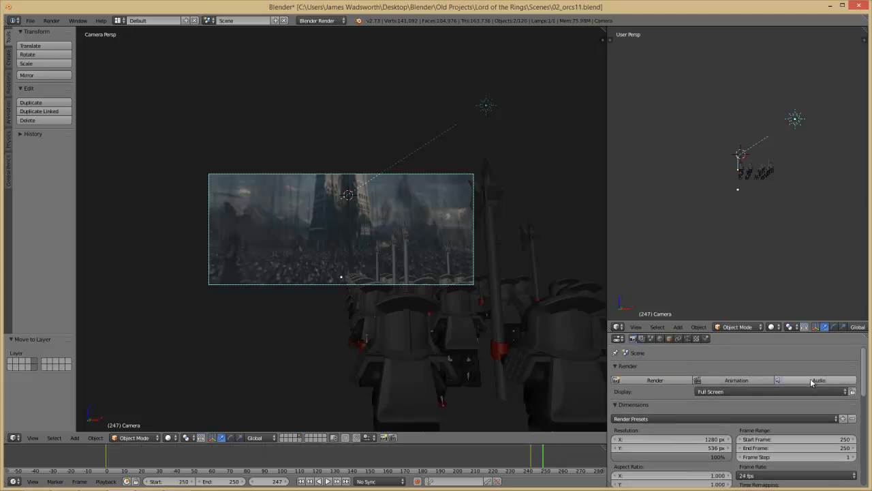
Render frame 250 of the orcs11 scene as an animation, check the output folder in File Explorer, and save the scene in Blender.
click(719, 380)
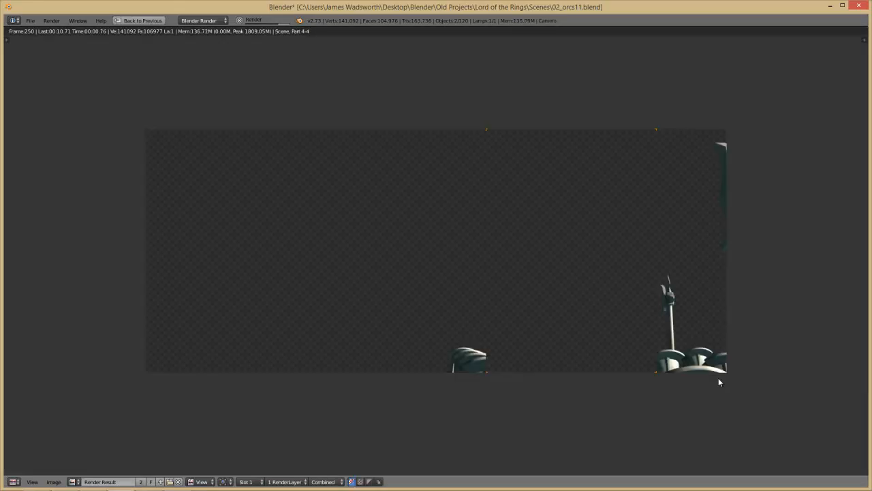
key(alt+Tab)
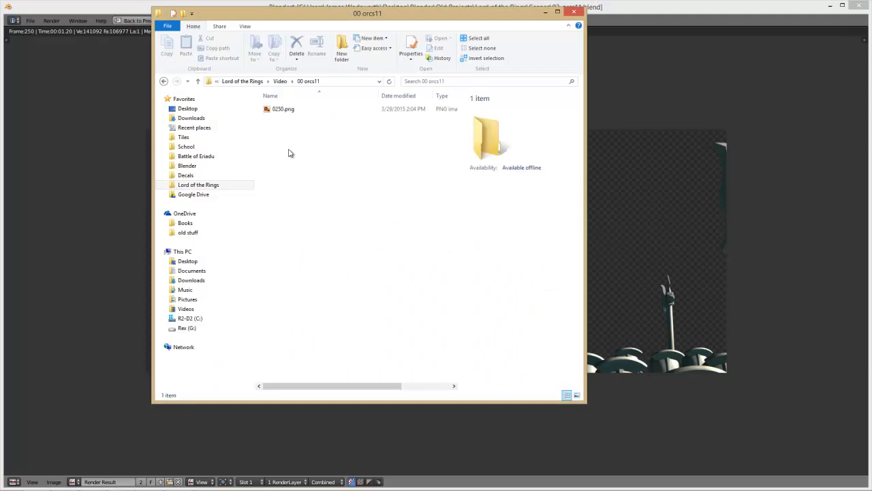
key(alt+Tab)
key(ctrl+s)
click(587, 284)
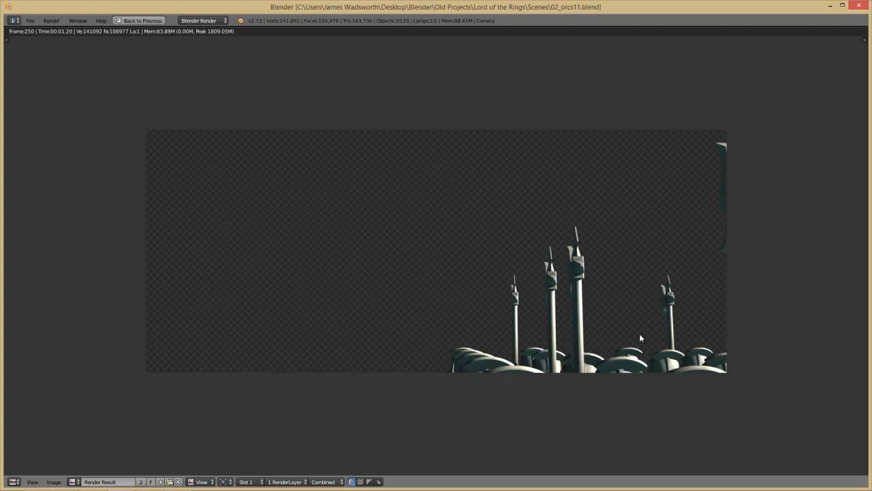
Open 02_orcs12.blend, switch to 02_orcs10.blend instead, and view it through the camera.
key(ctrl+o)
double_click(161, 182)
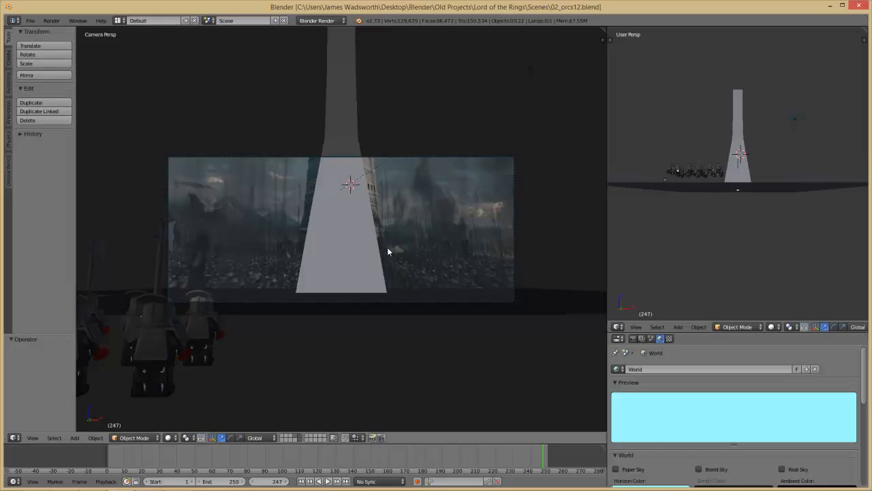
key(ctrl+o)
double_click(164, 165)
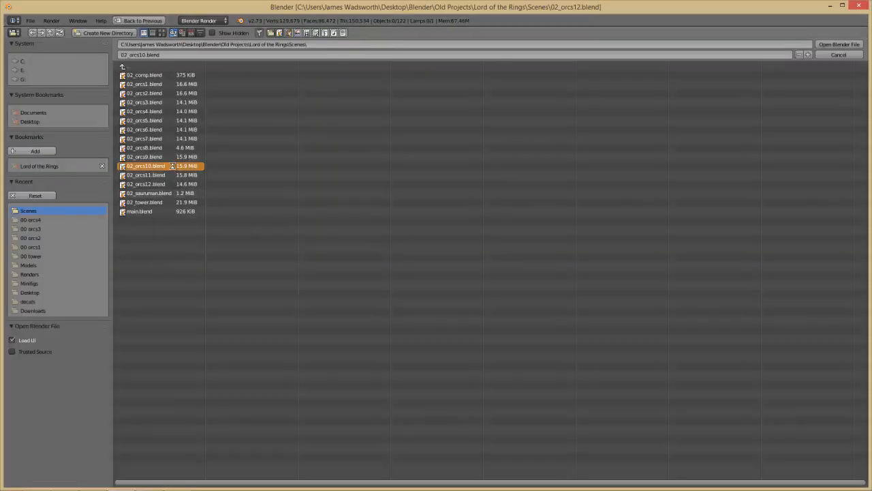
key(KP_0)
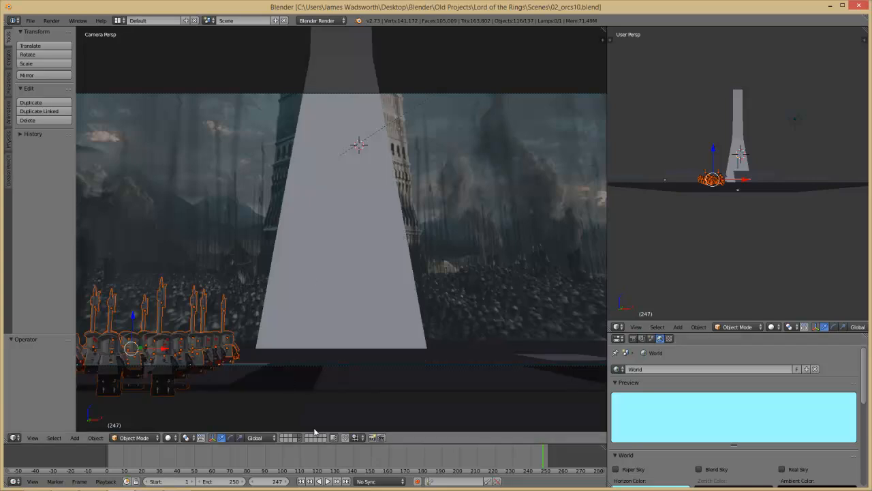
Hide the orc army's layer and move the sun lamp and camera onto the fifth layer.
key(Delete)
scroll(353, 318, down, 5)
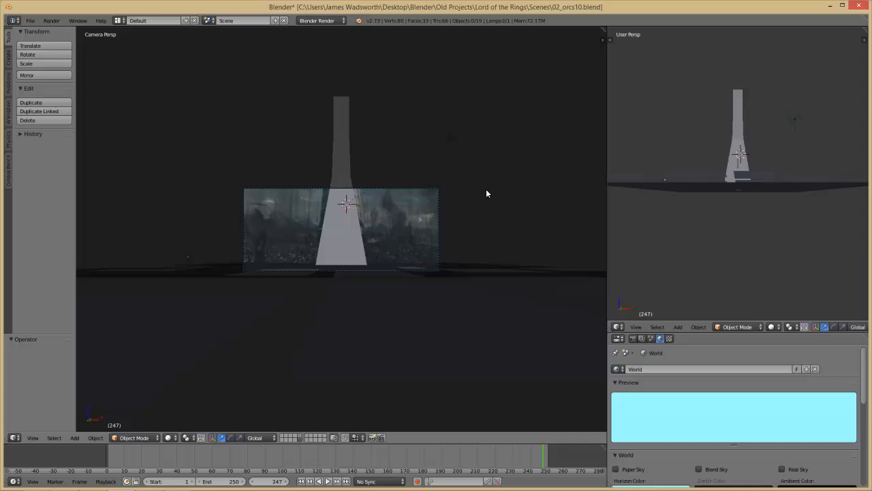
right_click(429, 189)
right_click(448, 138)
key(m)
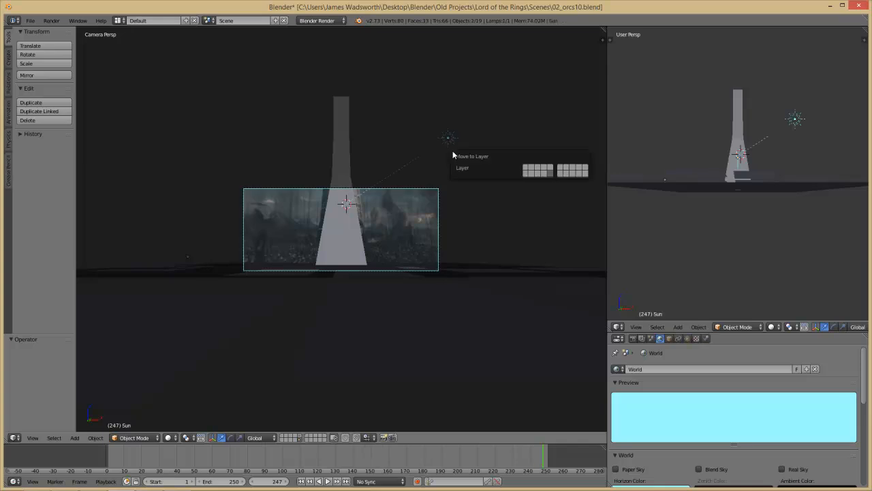
click(538, 169)
click(490, 309)
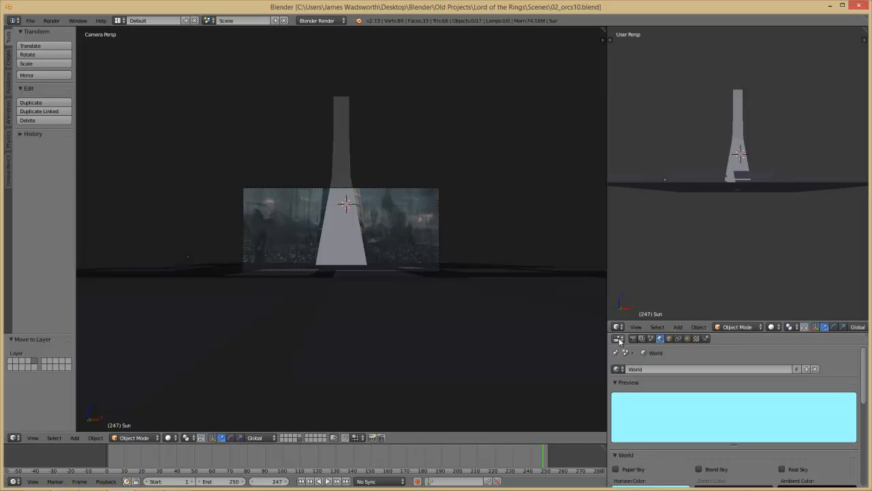
Edit the render output path so that it ends in Video\00 orcs10, without a trailing backslash.
click(633, 338)
scroll(677, 418, down, 8)
scroll(666, 426, down, 6)
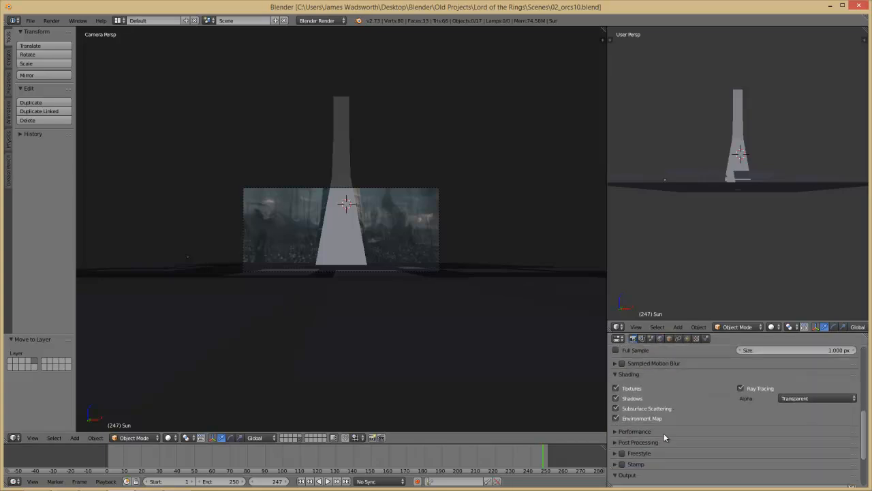
click(791, 416)
key(End)
key(BackSpace)
key(Return)
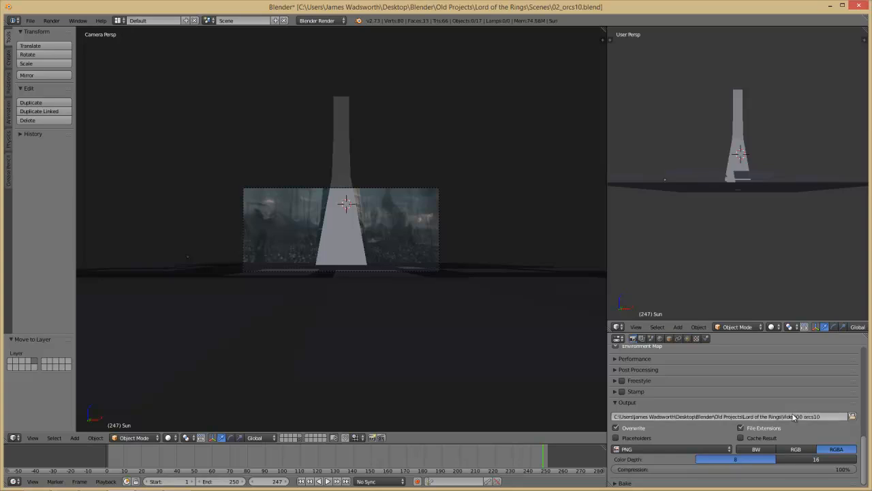
Set the render's start frame to 250.
scroll(792, 414, up, 10)
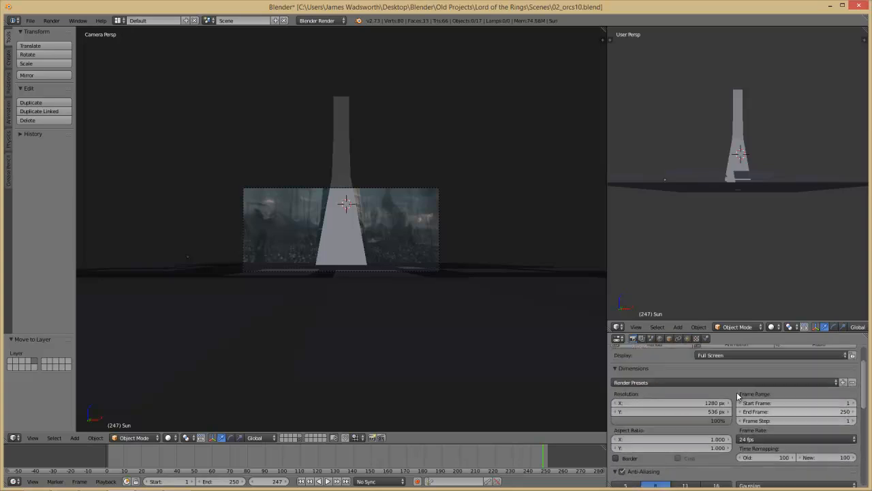
scroll(739, 420, up, 1)
click(779, 421)
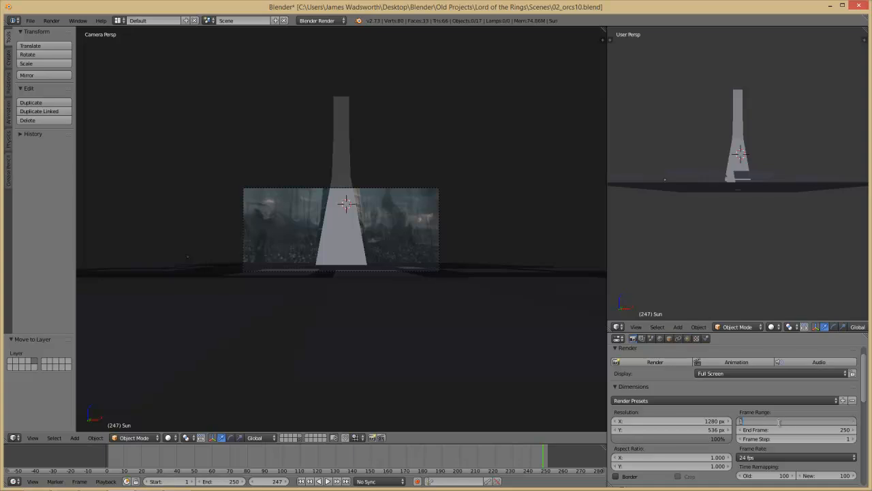
text(250)
key(Return)
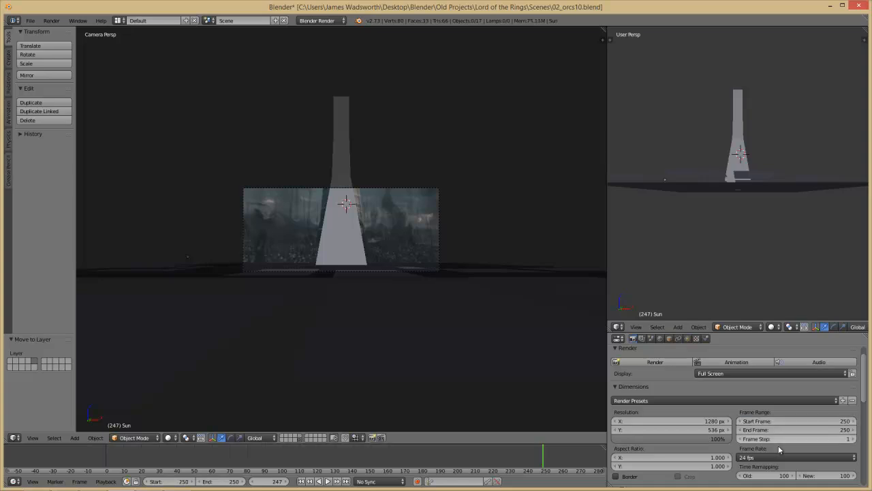
Show only the layer holding the orcs, sun and camera, render the animation, and save the scene.
click(308, 438)
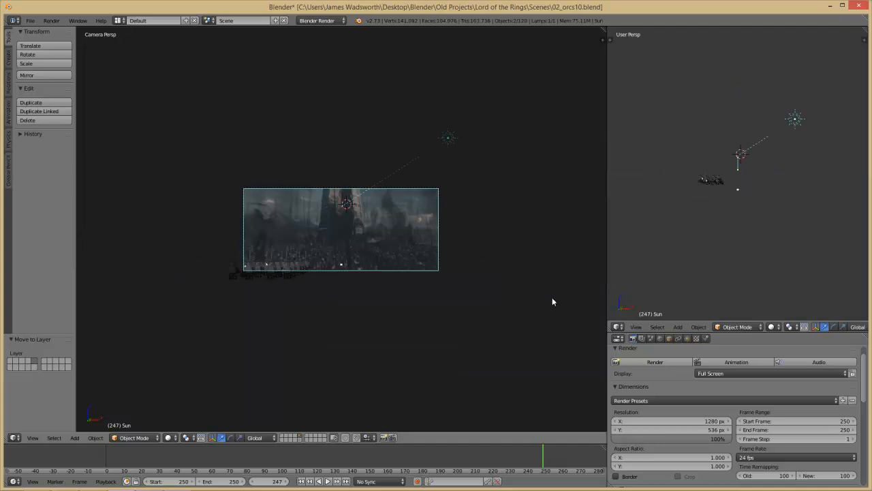
click(725, 362)
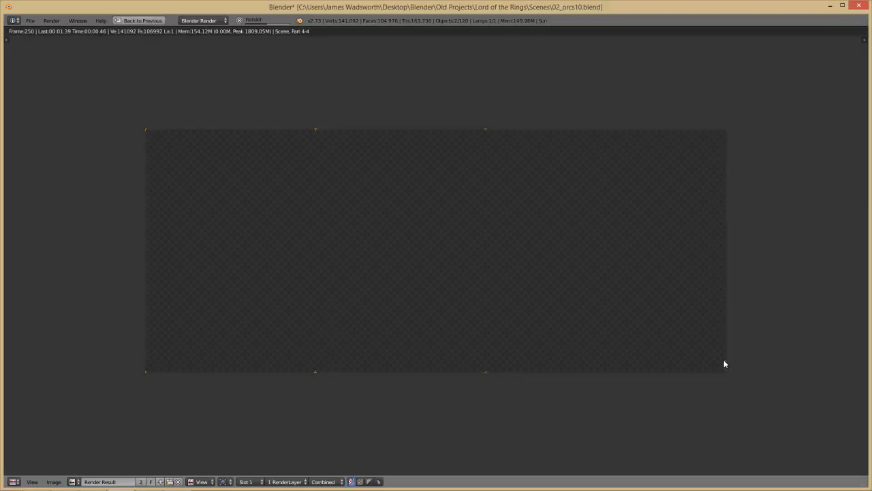
key(Escape)
key(ctrl+s)
click(548, 338)
Open 02_comp.blend and bring the sequencer's upper channels into view.
key(ctrl+o)
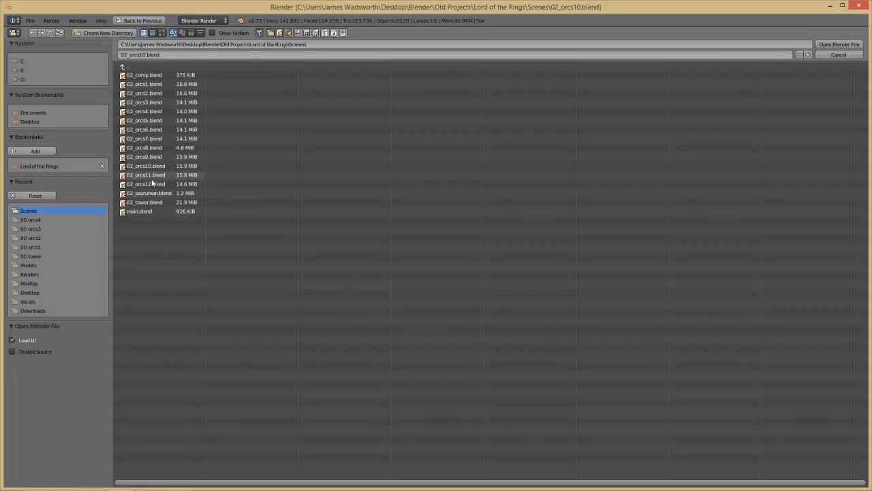
double_click(165, 76)
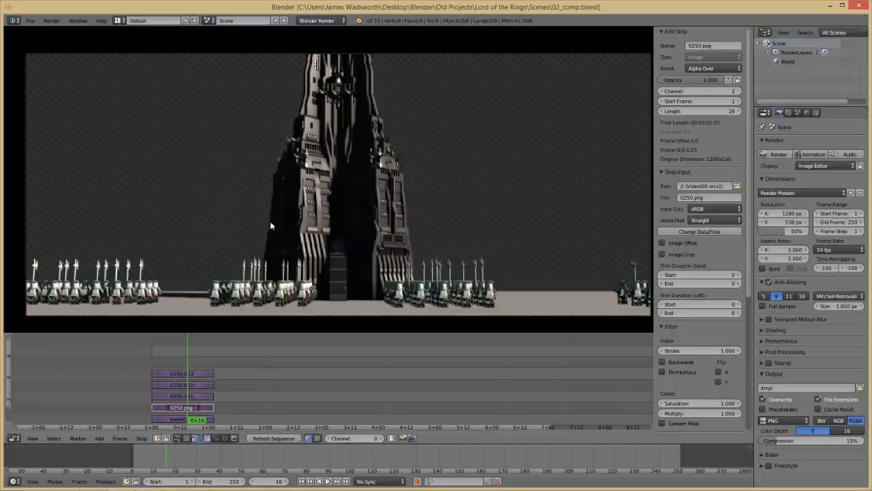
middle_drag(197, 366, 201, 380)
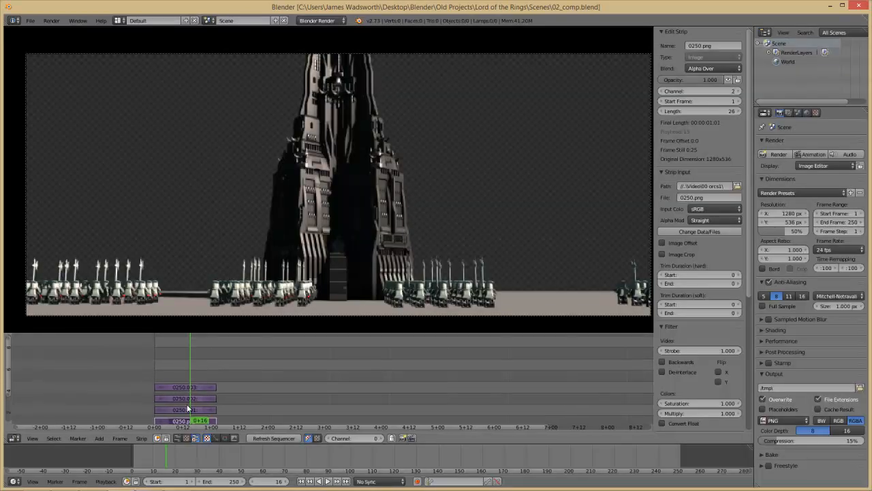
Try to add an image strip from the 00 orcs10 folder inside the Video folder.
key(shift+a)
click(208, 375)
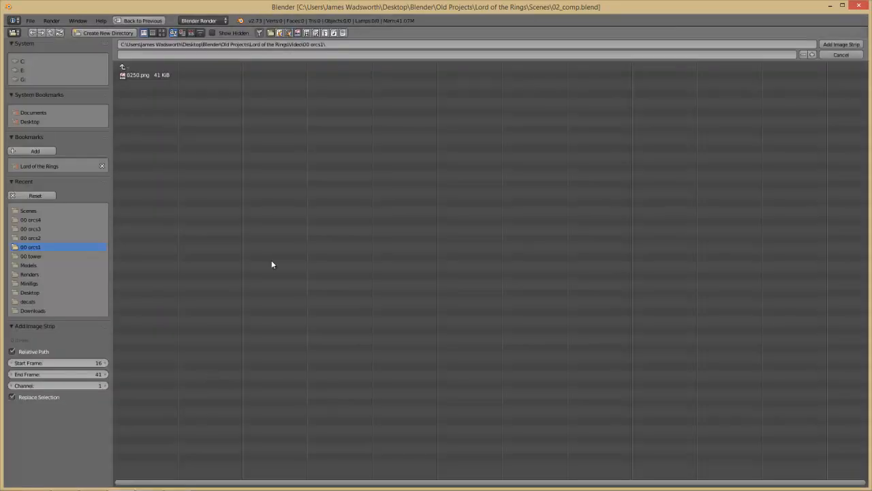
click(143, 67)
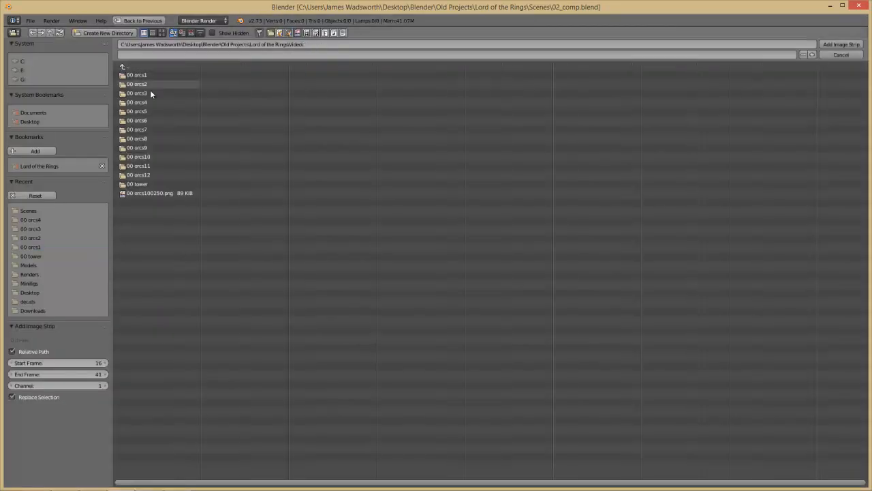
click(153, 157)
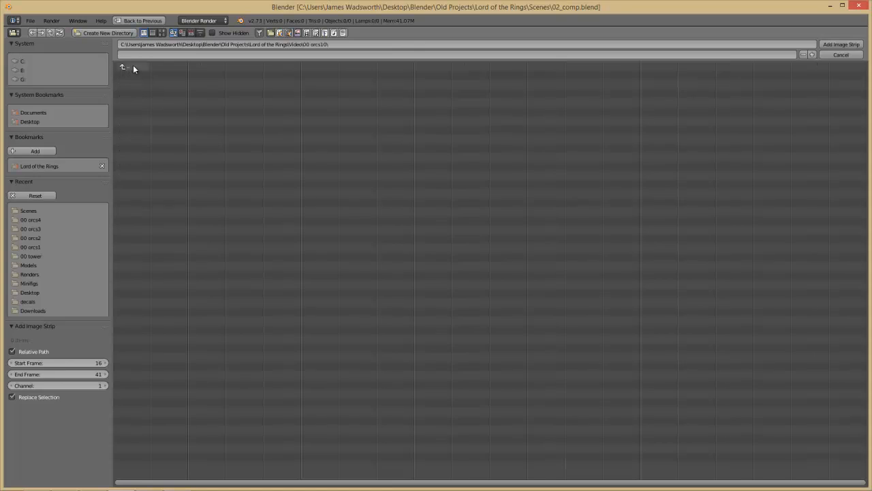
click(133, 68)
Switch to File Explorer and check the Video folder and its 00 orcs12 subfolder for rendered images.
key(alt+Tab)
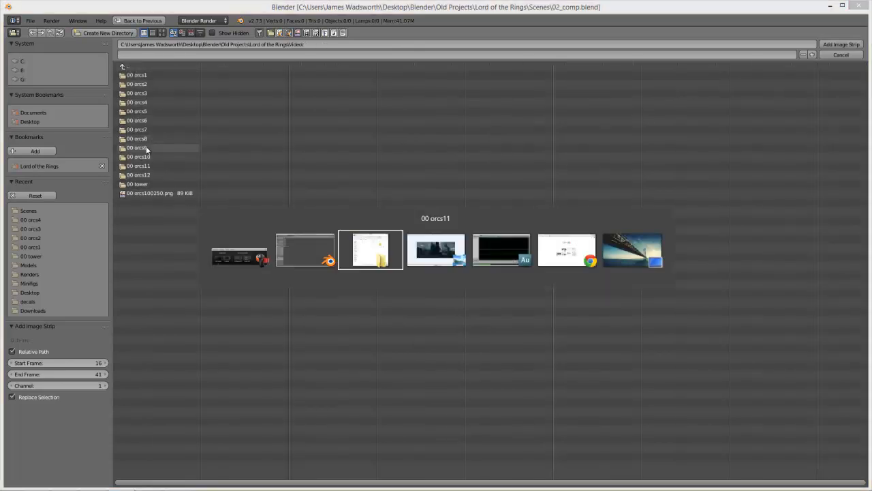
click(281, 82)
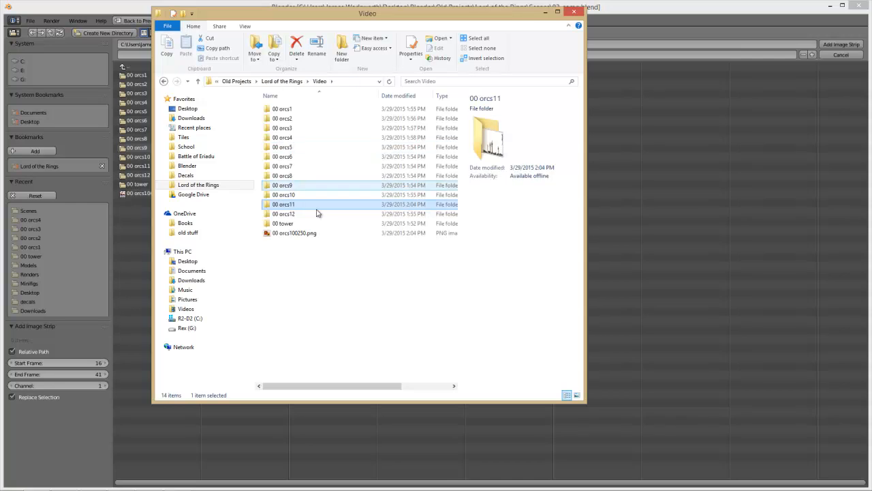
double_click(311, 220)
click(278, 81)
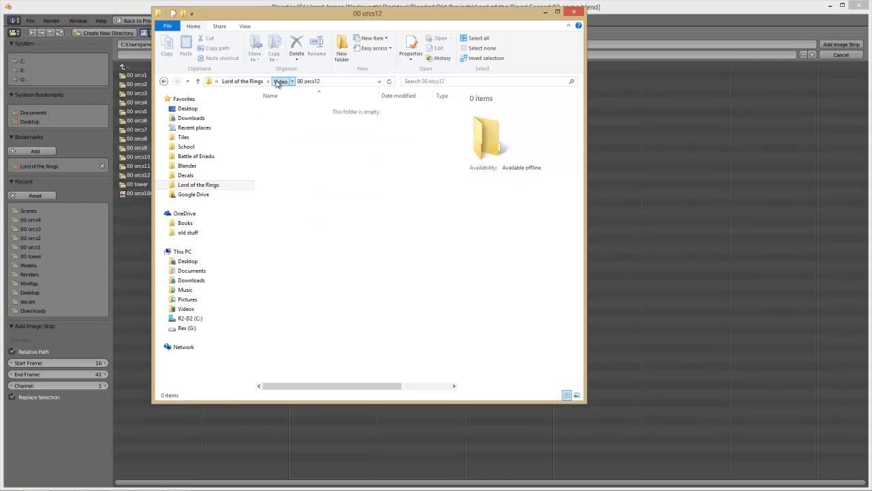
Rename 00 orcs100250.png in the Video folder to 0250.png, move it into the 00 orcs10 folder, and open that folder.
click(325, 239)
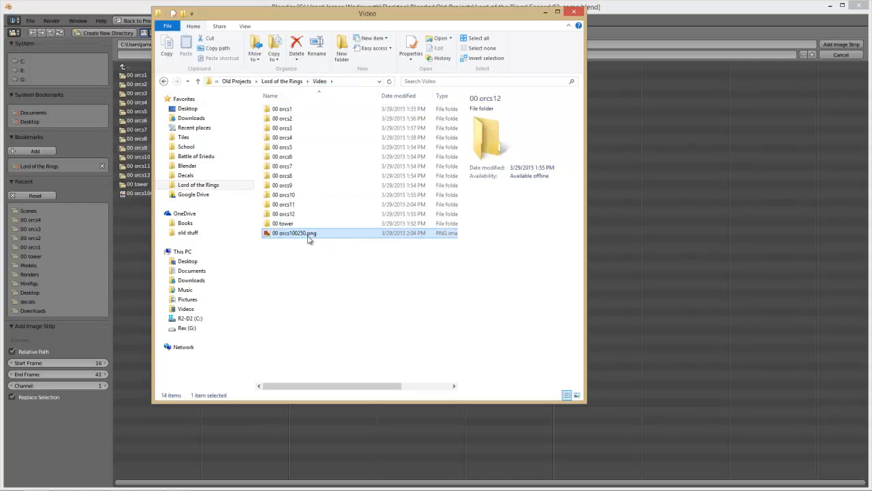
click(300, 235)
drag(296, 234, 159, 233)
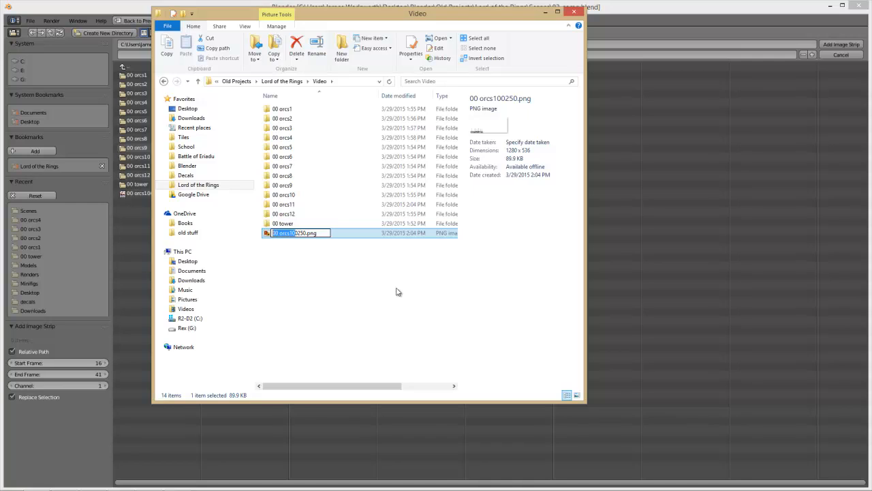
key(Delete)
key(Return)
drag(298, 237, 306, 195)
double_click(306, 196)
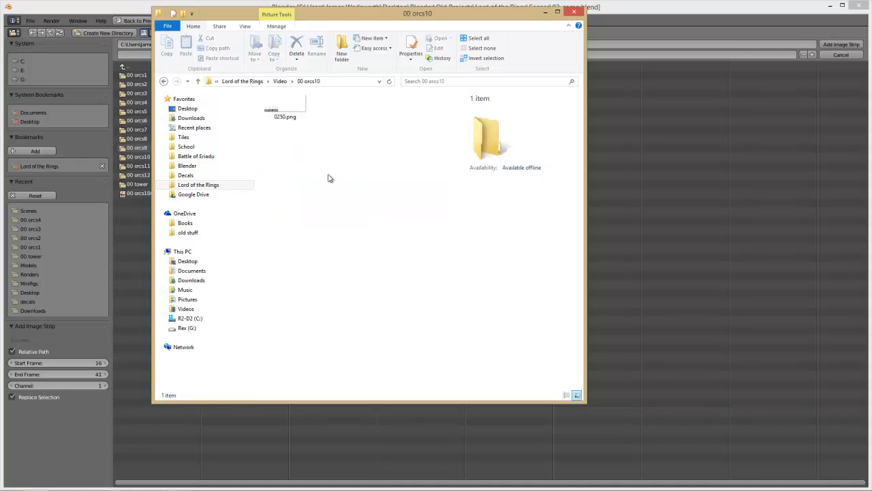
Return to Blender, cancel adding the image strip, and save 02_comp.blend.
click(616, 207)
click(848, 56)
key(ctrl+s)
click(409, 255)
Reopen 02_orcs10.blend, add a trailing backslash to the 00 orcs10 output path, and save the scene.
key(ctrl+o)
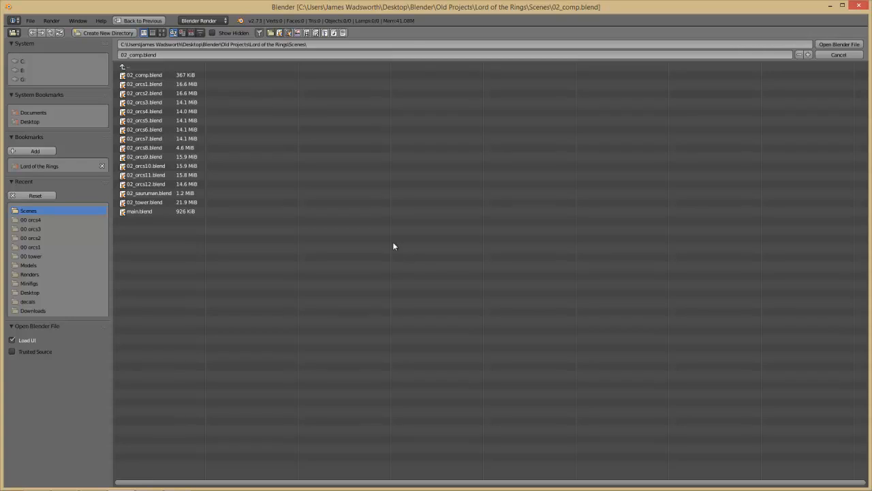
double_click(145, 165)
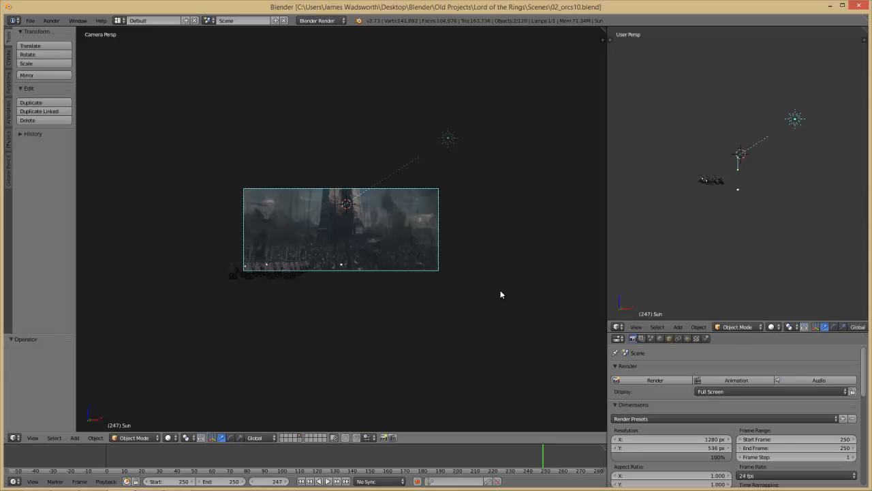
scroll(828, 436, down, 12)
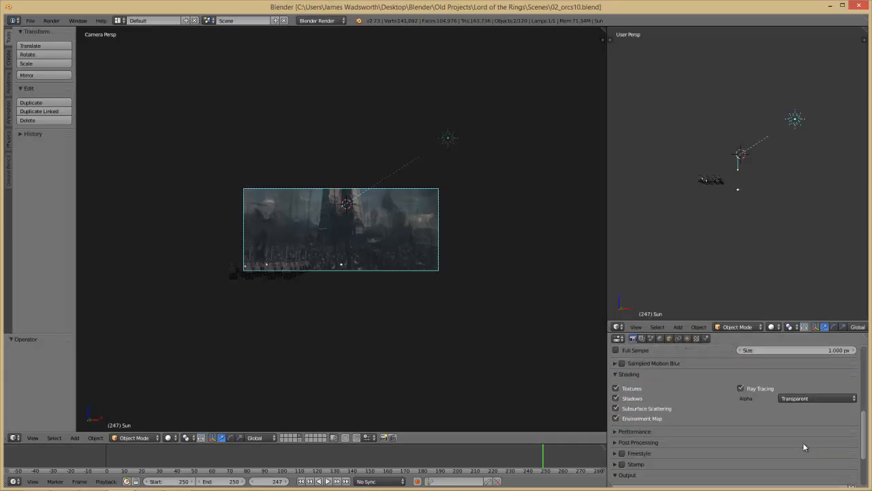
click(826, 417)
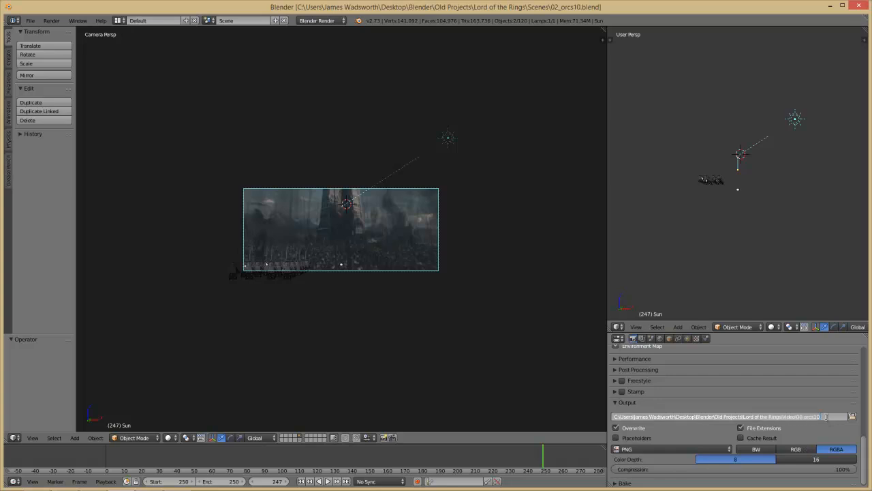
click(811, 403)
key(ctrl+s)
click(813, 404)
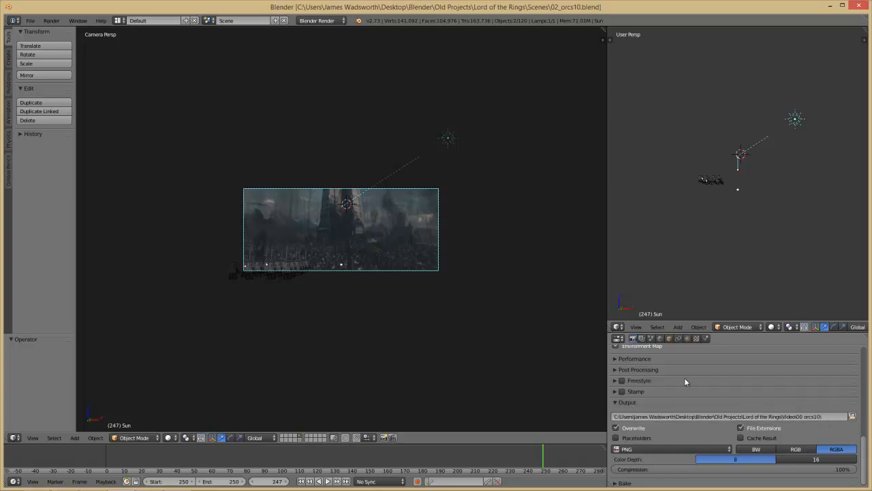
Reopen the composite file 02_comp.blend from the Scenes folder.
scroll(685, 378, up, 10)
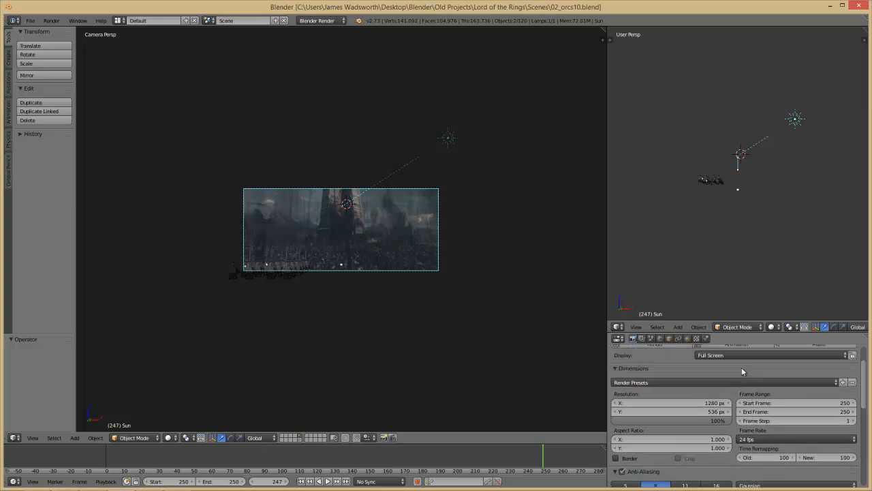
scroll(742, 370, up, 2)
key(ctrl+o)
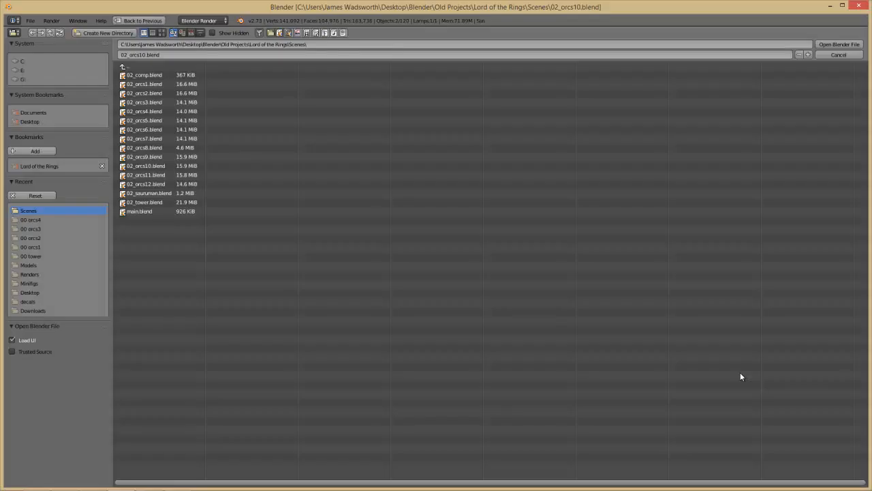
double_click(156, 75)
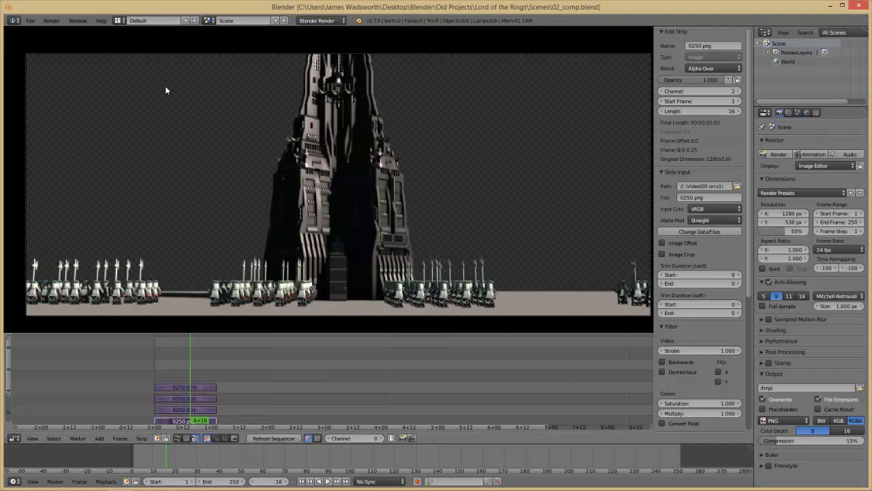
Add 0250.png from the 00 orcs10 folder as an image strip in the sequencer.
key(shift+a)
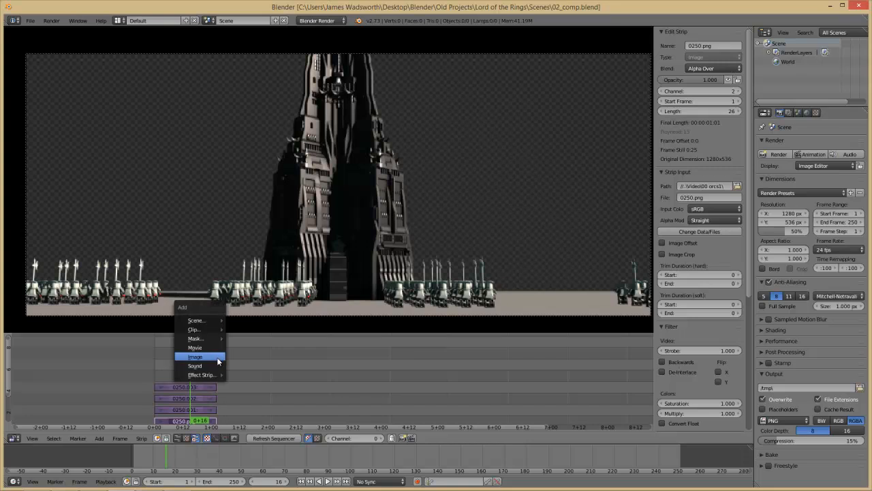
click(219, 357)
key(BackSpace)
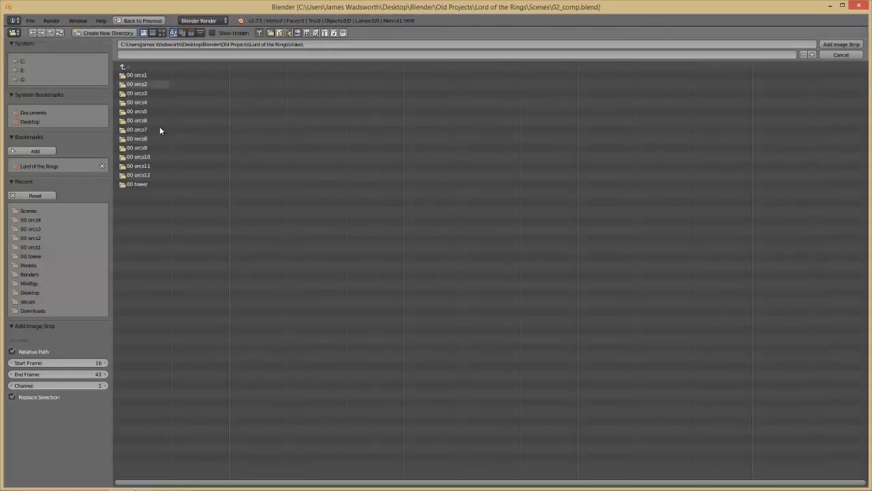
click(155, 166)
click(144, 76)
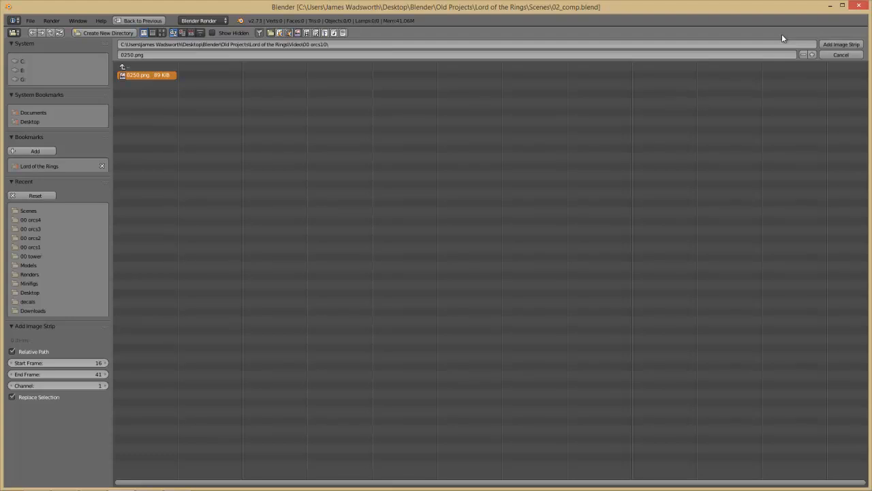
click(845, 44)
Move the orcs10 strip to channel 11 starting at frame 1 and set its blend mode to Alpha Over.
middle_drag(386, 364, 419, 405)
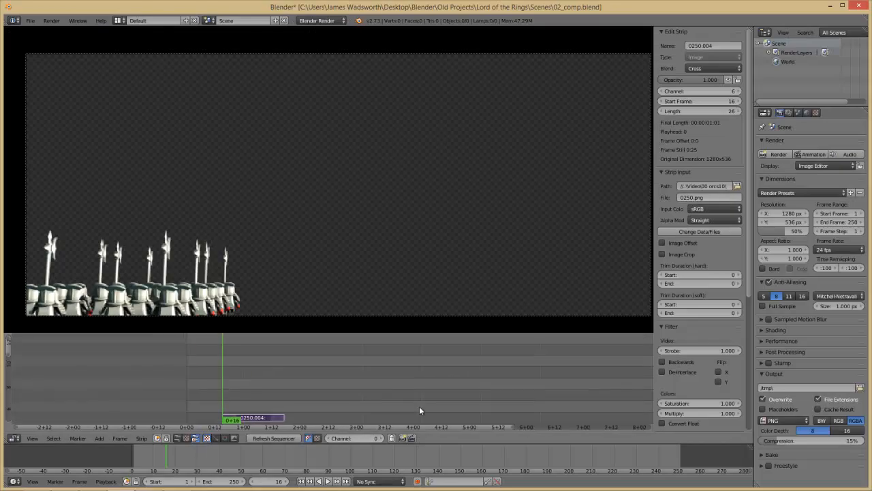
key(g)
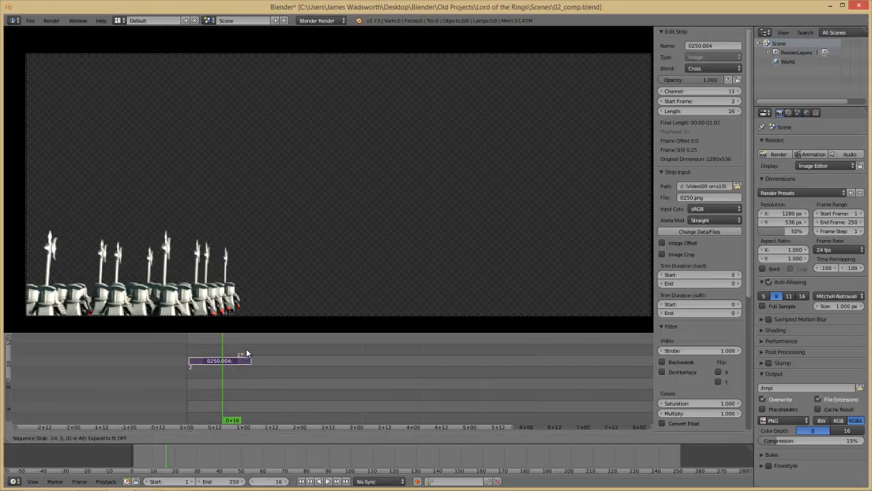
click(244, 347)
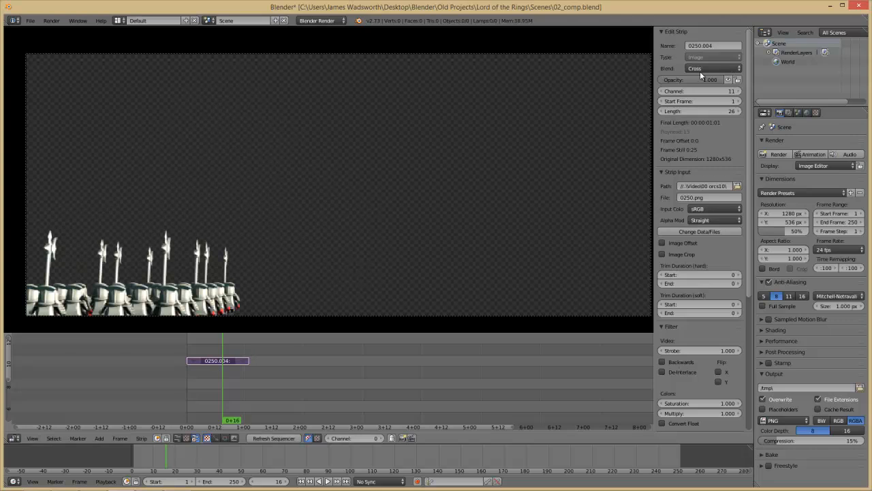
click(731, 69)
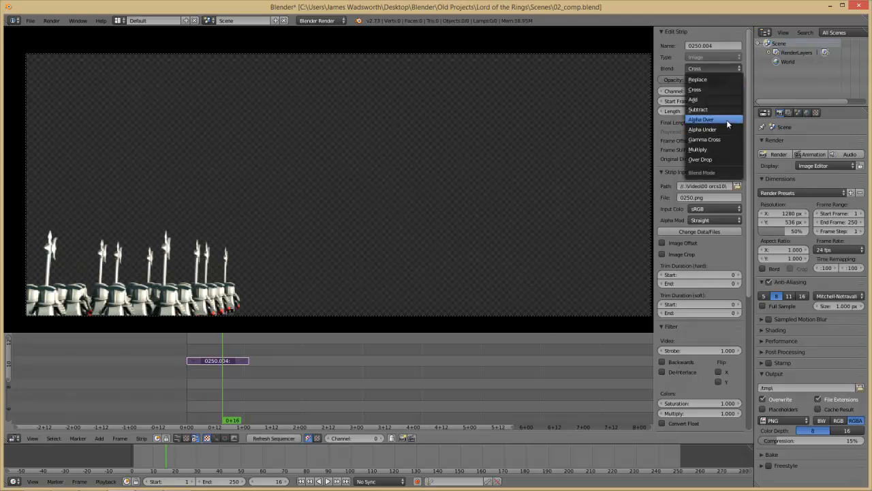
click(701, 119)
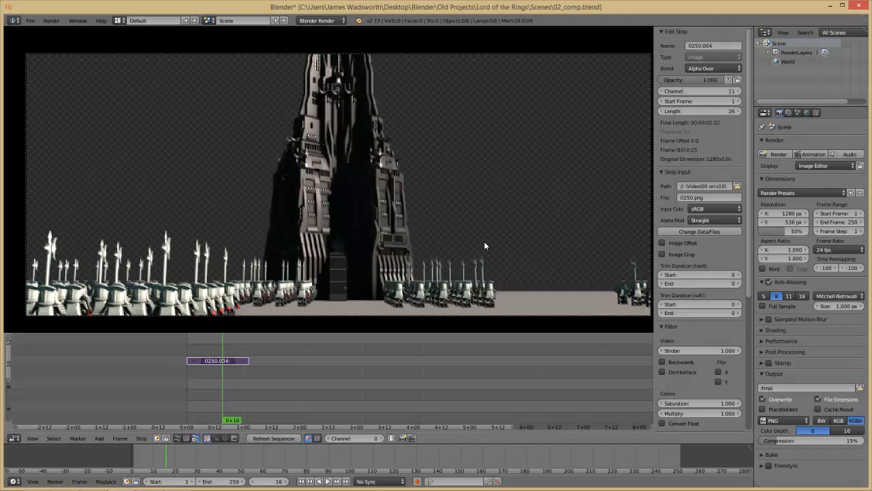
Add 0250.png from the 00 orcs11 folder as another image strip.
key(shift+a)
click(308, 390)
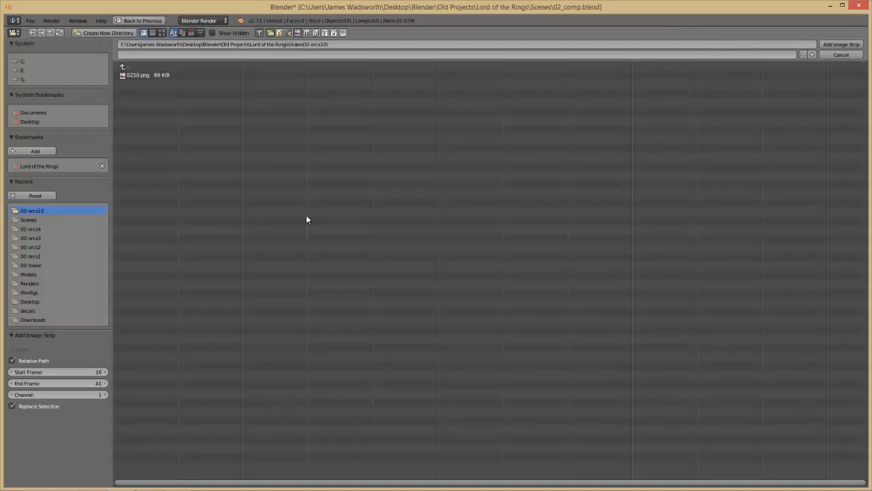
click(140, 69)
click(158, 175)
click(131, 67)
click(142, 166)
double_click(139, 76)
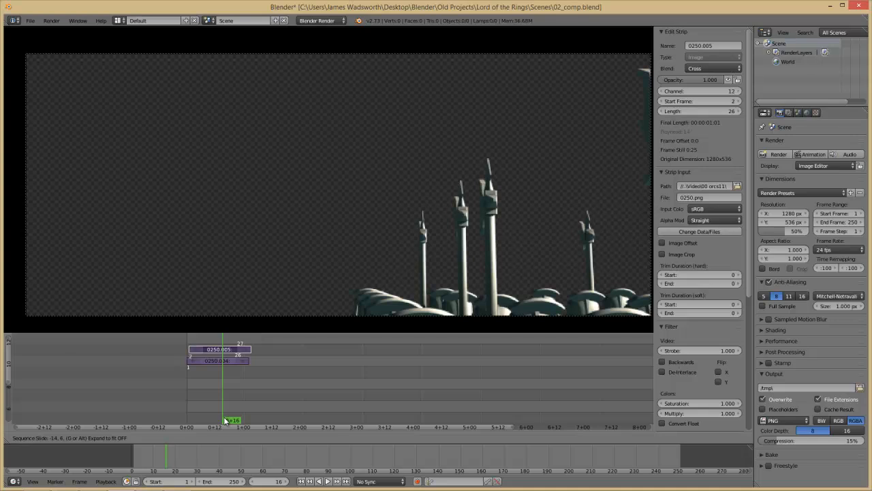
Place the orcs11 strip on channel 12 starting at frame 1 and set its blend mode to Alpha Over.
click(224, 420)
click(690, 69)
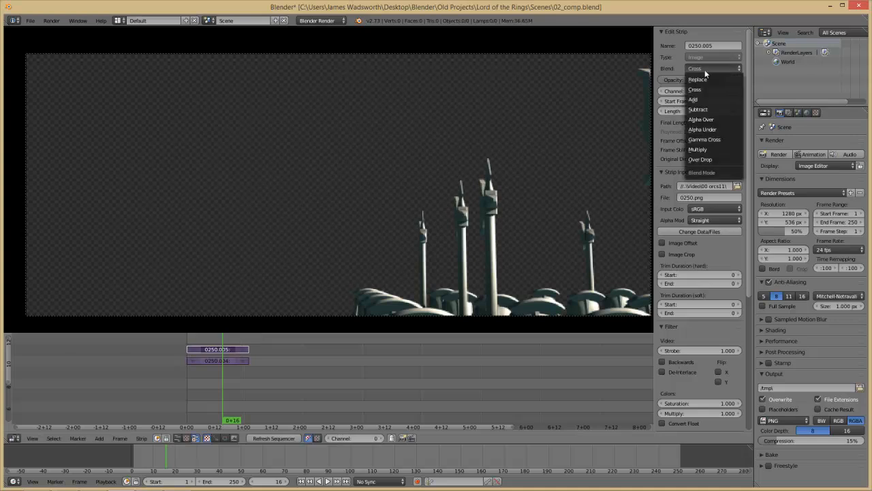
click(702, 120)
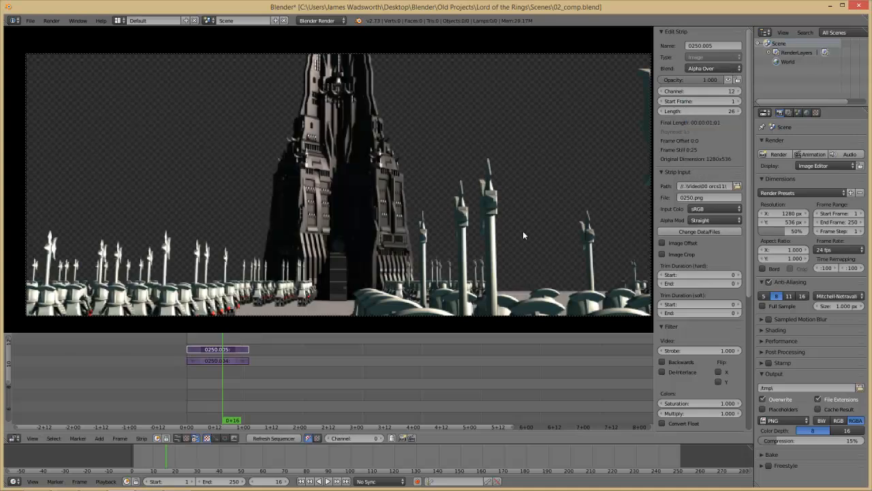
Go to frame 11 of the sequence and render the composite.
scroll(521, 232, down, 1)
click(211, 390)
key(F12)
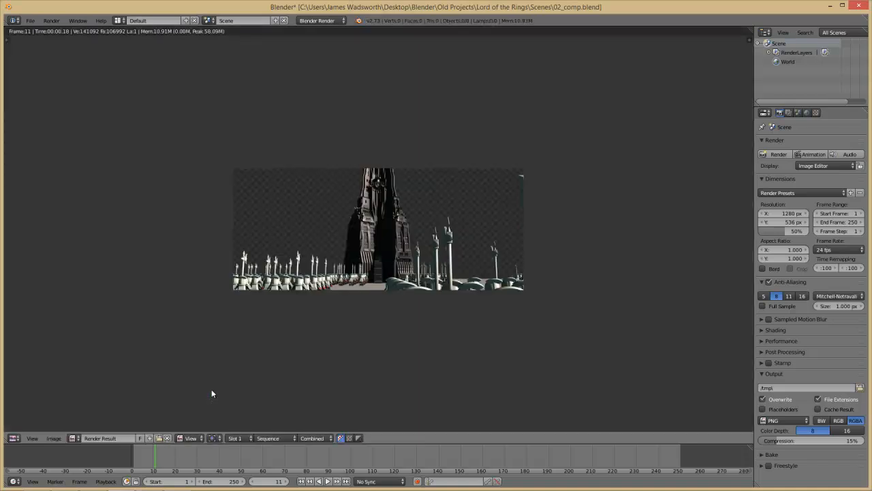
scroll(497, 231, down, 1)
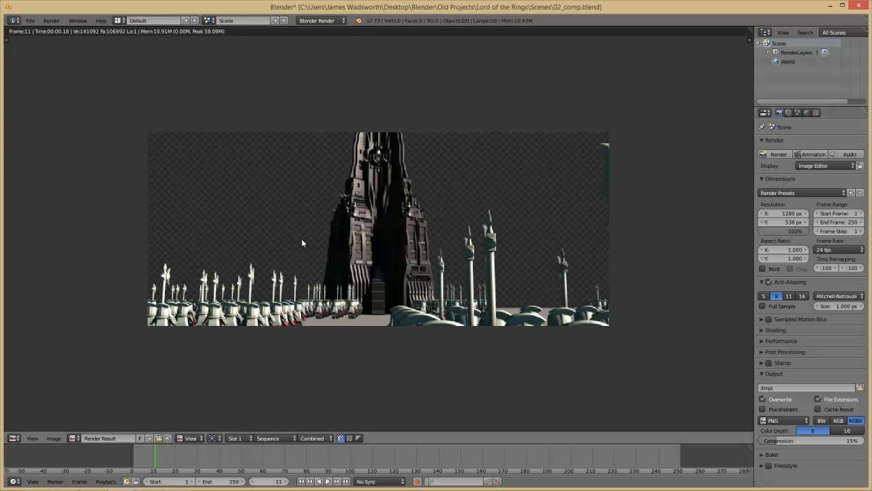
Set the render resolution to 100% and render frame 11 again.
key(Escape)
key(F12)
scroll(347, 275, down, 3)
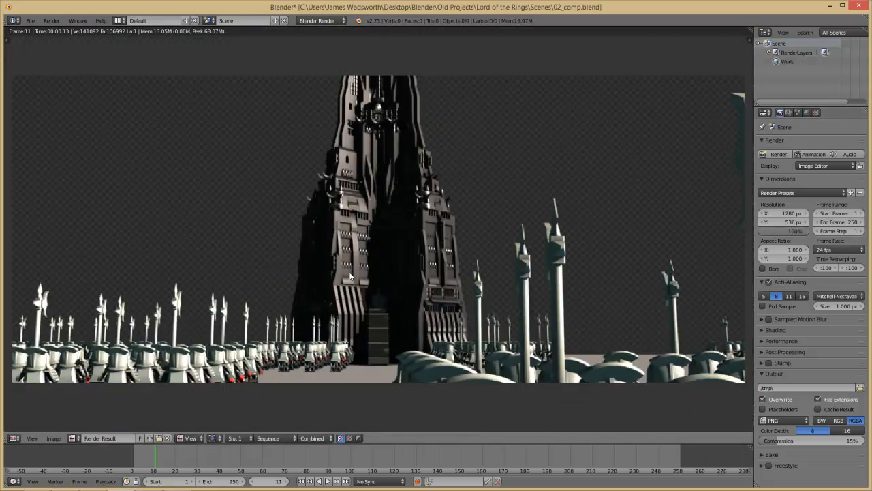
Examine the rendered composite up close and as a whole, checking the orc ranks on both sides and the tower base.
scroll(350, 275, up, 1)
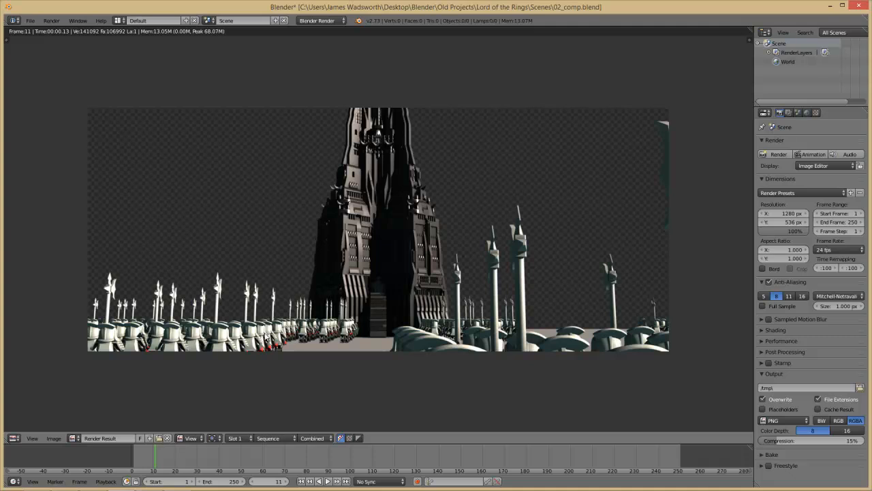
scroll(266, 337, up, 2)
scroll(266, 337, down, 1)
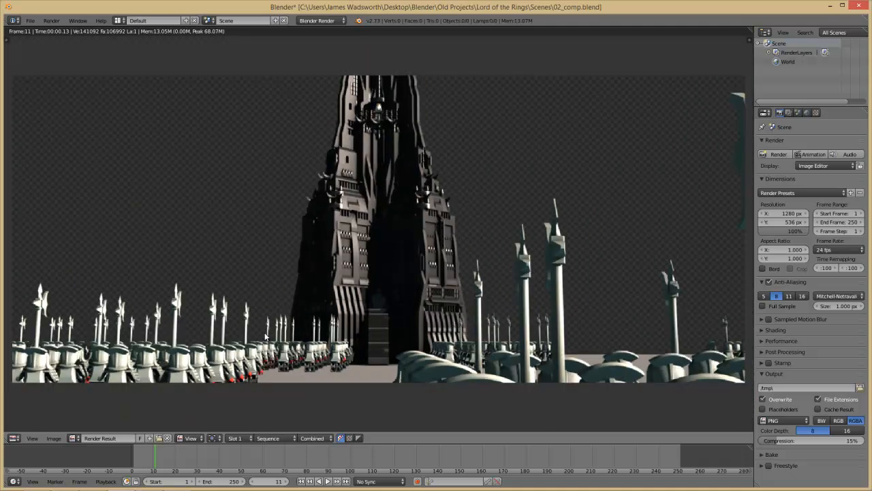
scroll(265, 338, down, 2)
middle_drag(337, 311, 304, 306)
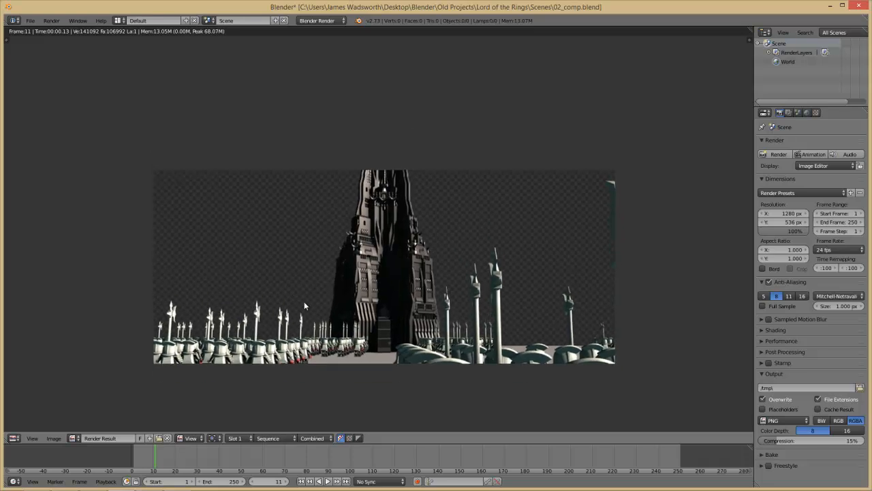
scroll(397, 379, up, 1)
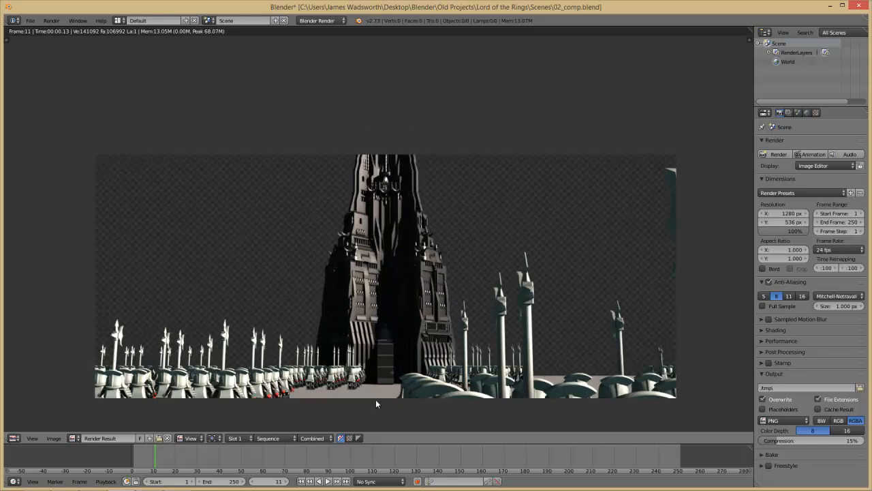
scroll(376, 400, up, 1)
scroll(382, 375, down, 1)
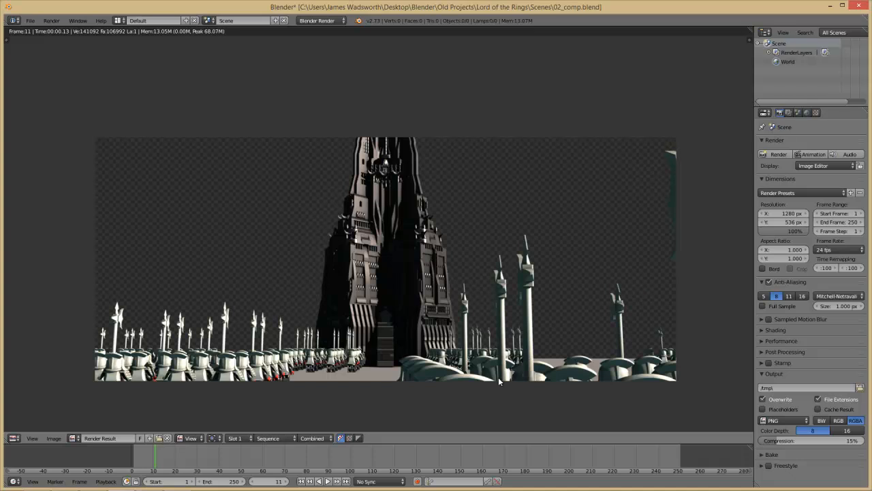
scroll(555, 312, up, 2)
middle_drag(529, 337, 565, 183)
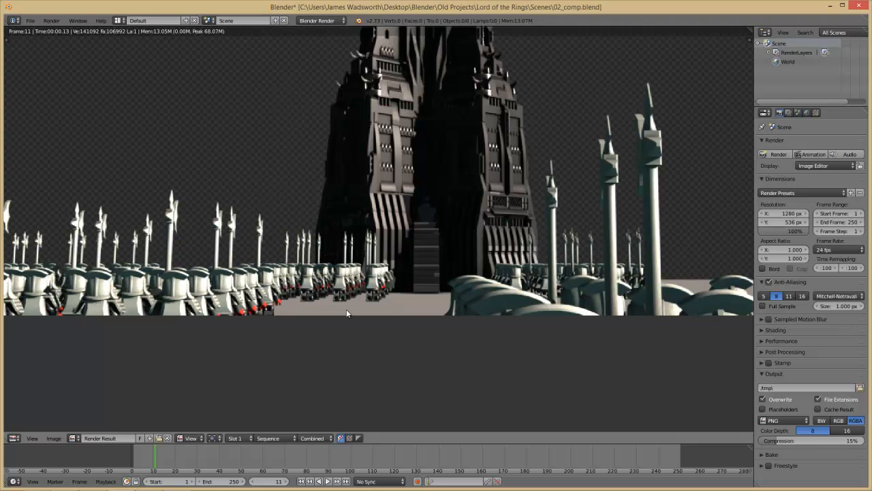
scroll(392, 328, up, 2)
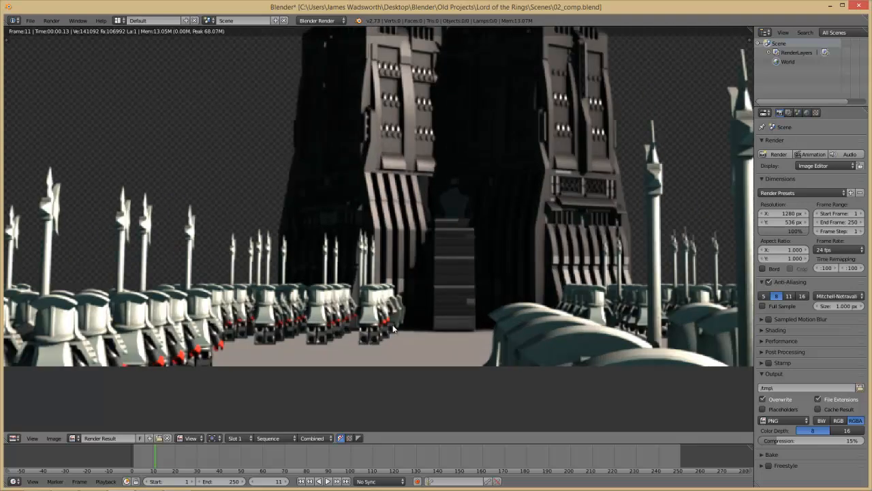
scroll(390, 323, down, 2)
scroll(389, 327, up, 2)
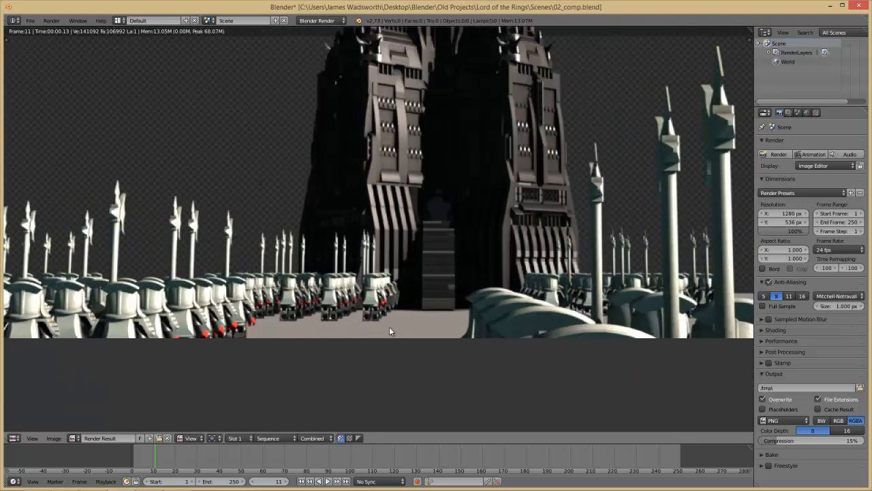
scroll(389, 327, down, 2)
middle_drag(381, 226, 380, 371)
scroll(375, 338, up, 3)
middle_drag(357, 138, 353, 125)
scroll(370, 228, down, 2)
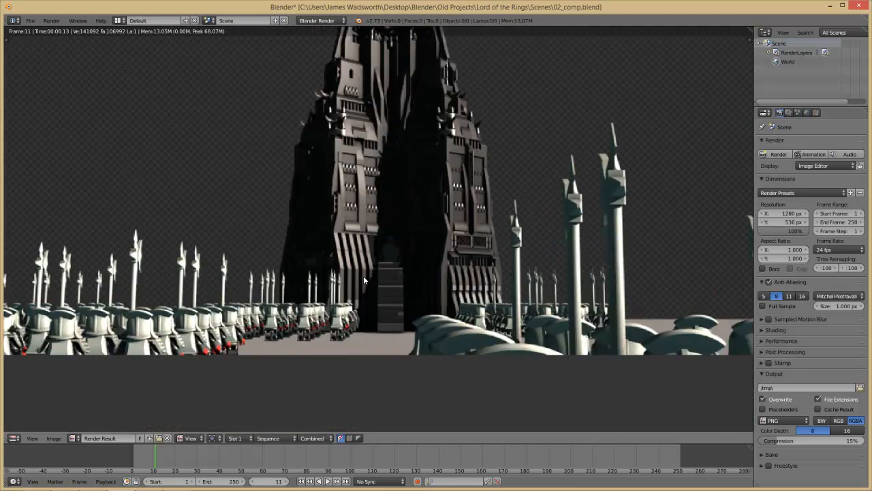
scroll(364, 276, down, 2)
scroll(365, 279, up, 1)
scroll(362, 276, down, 2)
scroll(355, 262, up, 2)
scroll(352, 270, up, 1)
middle_drag(352, 273, 354, 344)
scroll(355, 337, down, 1)
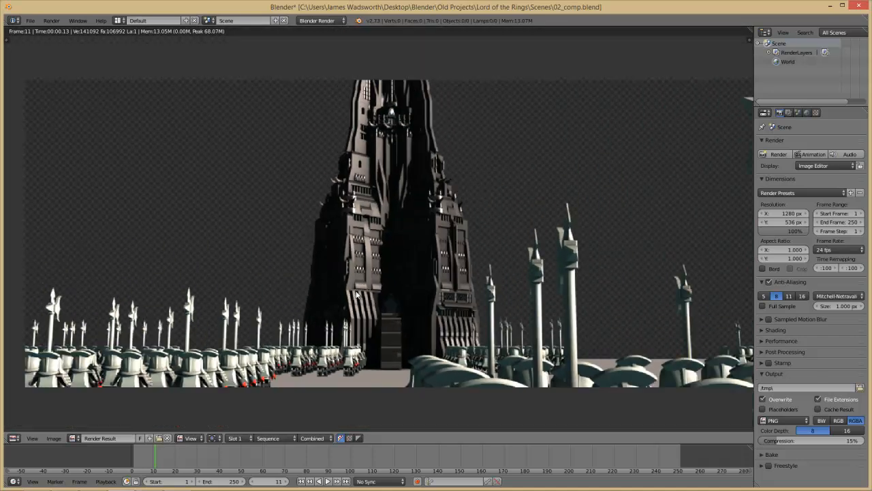
scroll(357, 302, down, 1)
middle_drag(355, 295, 365, 332)
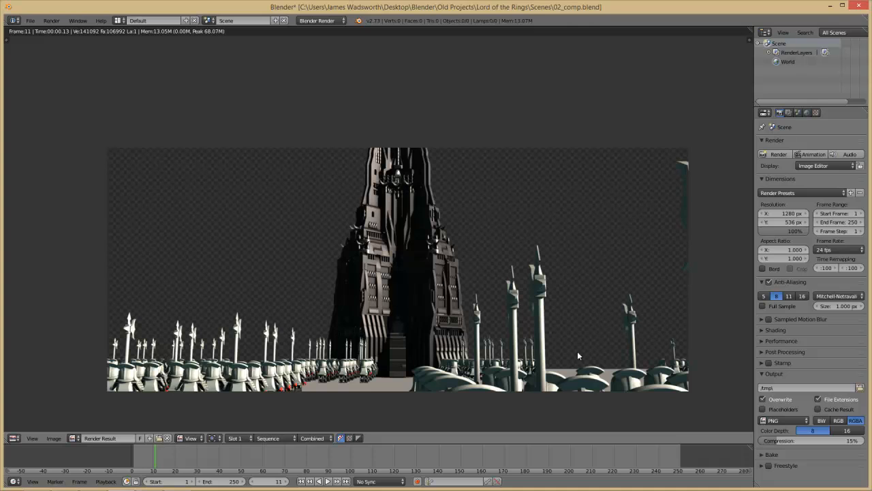
scroll(577, 351, down, 2)
scroll(577, 351, up, 1)
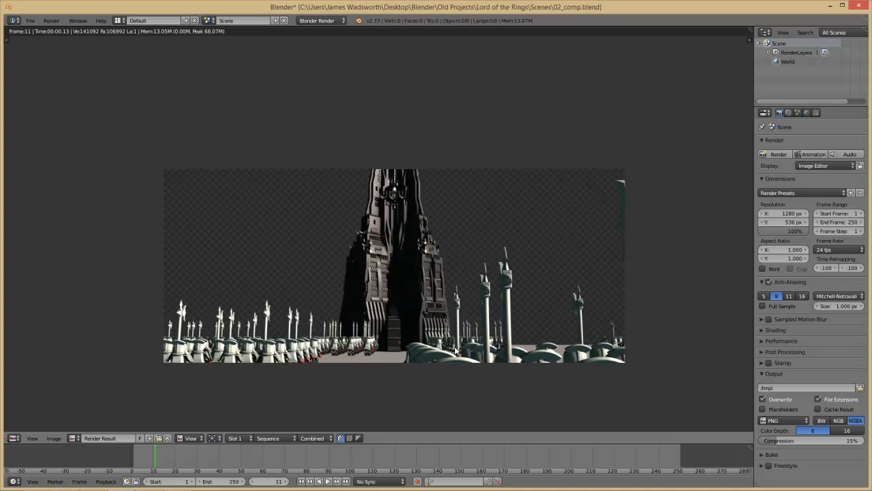
middle_drag(323, 333, 272, 339)
middle_drag(374, 356, 413, 360)
middle_drag(495, 379, 494, 363)
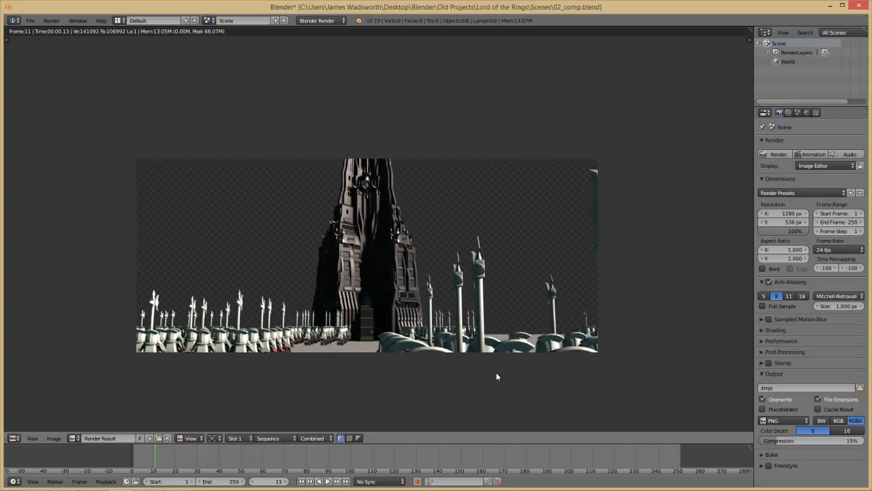